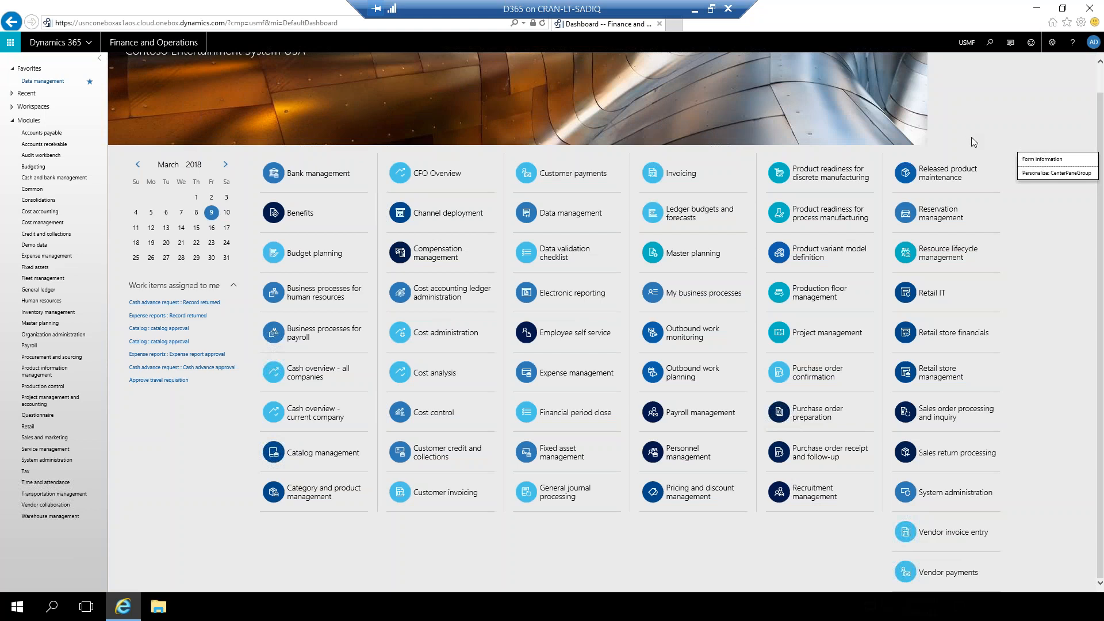
Step: Switch to the Excel learning plan and review the session 1 action items for the General Ledger module
{"action": "left_click_drag", "start_coordinate": [1103, 35], "coordinate": [506, 133]}
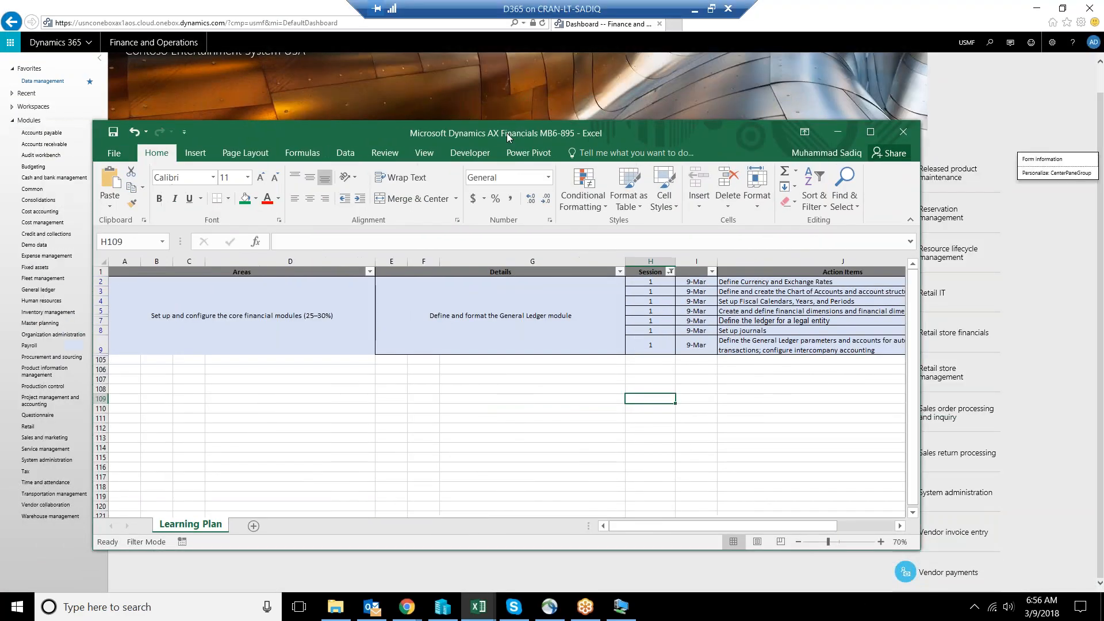
{"action": "double_click", "coordinate": [506, 133]}
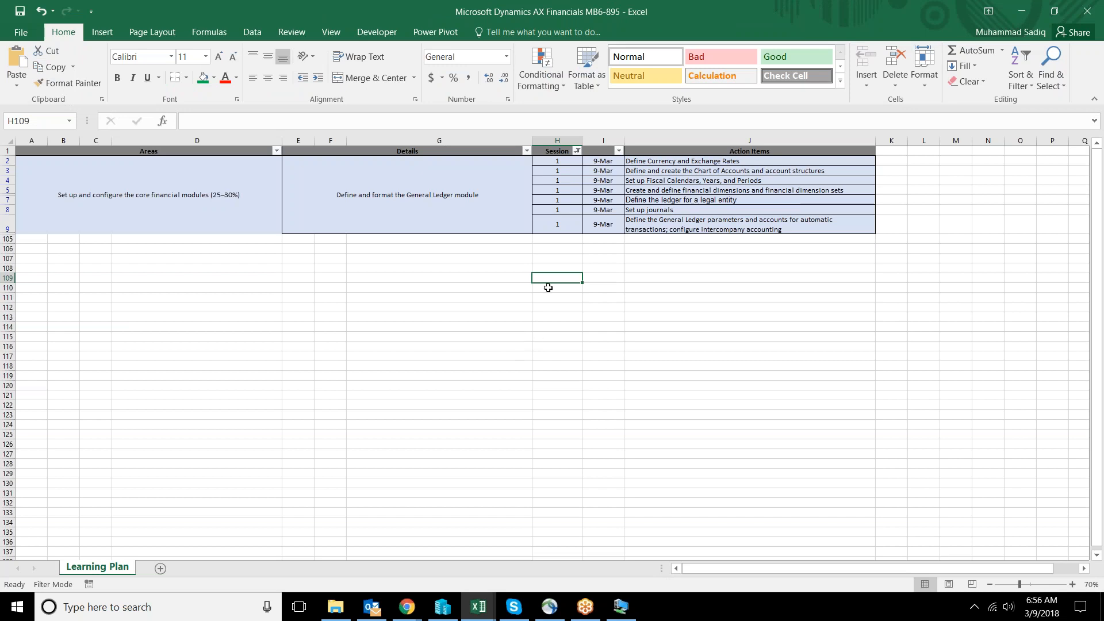
{"action": "left_click", "coordinate": [600, 208]}
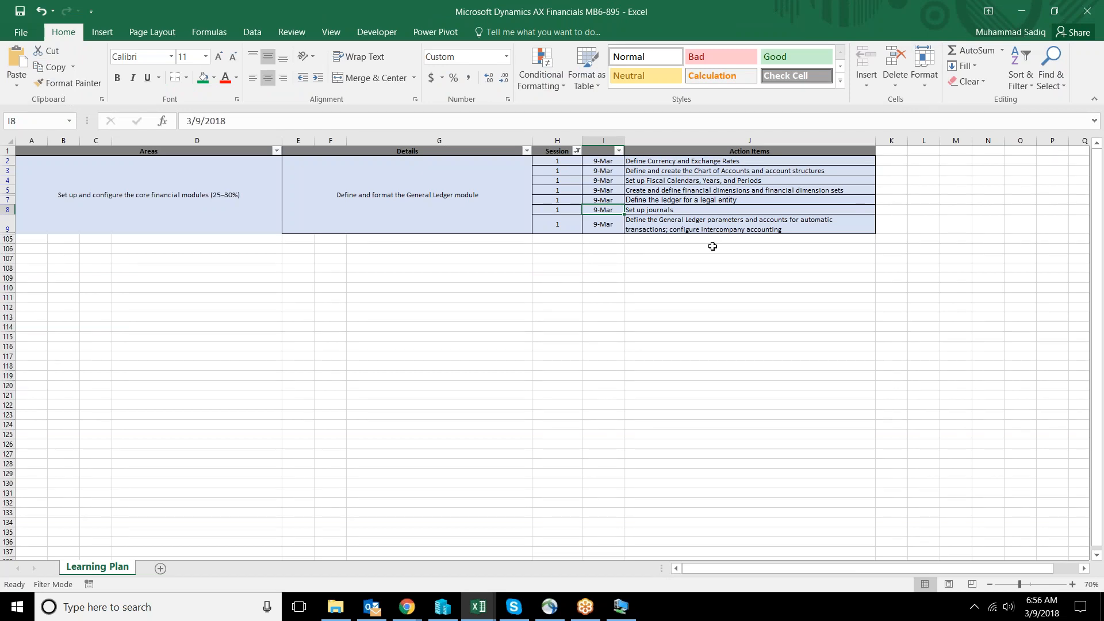
{"action": "left_click", "coordinate": [667, 164]}
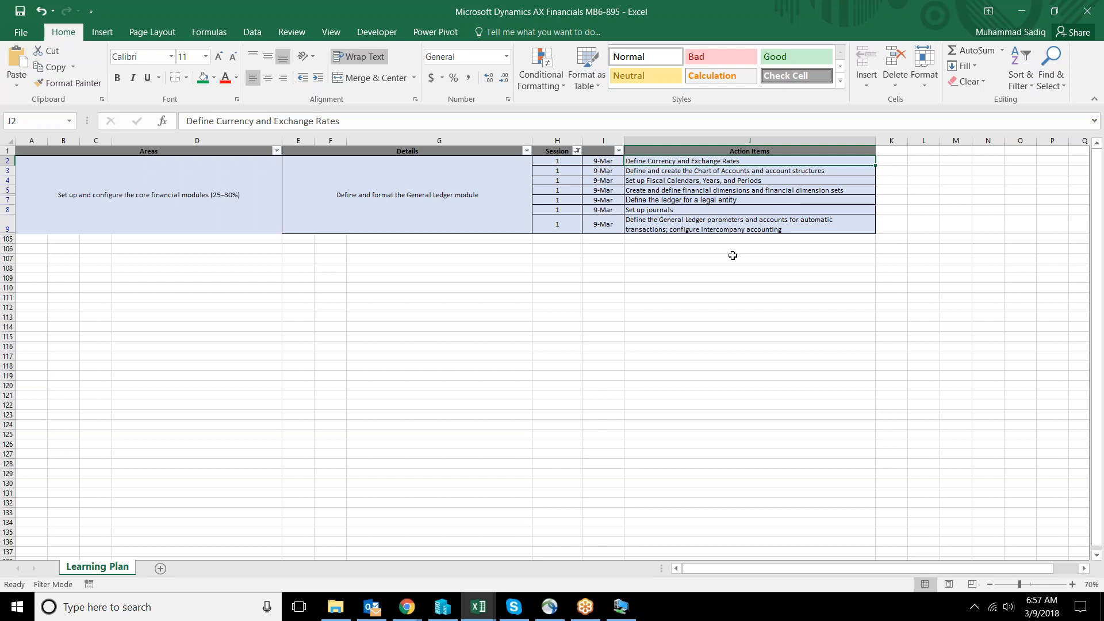
{"action": "left_click", "coordinate": [753, 198]}
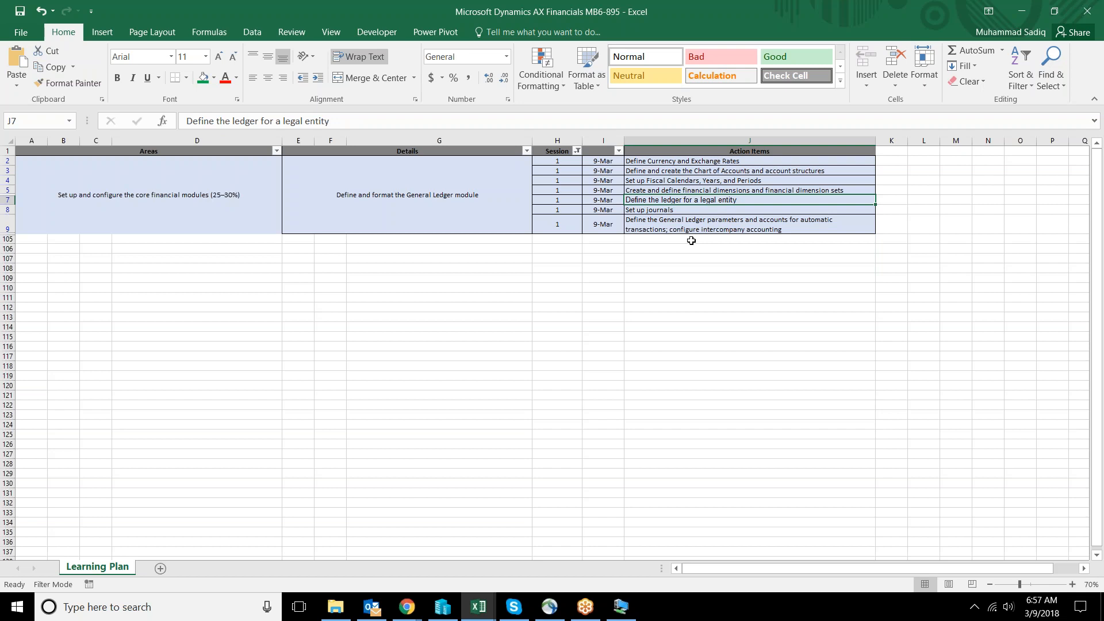
{"action": "left_click", "coordinate": [672, 163]}
{"action": "left_click_drag", "start_coordinate": [672, 163], "coordinate": [593, 231]}
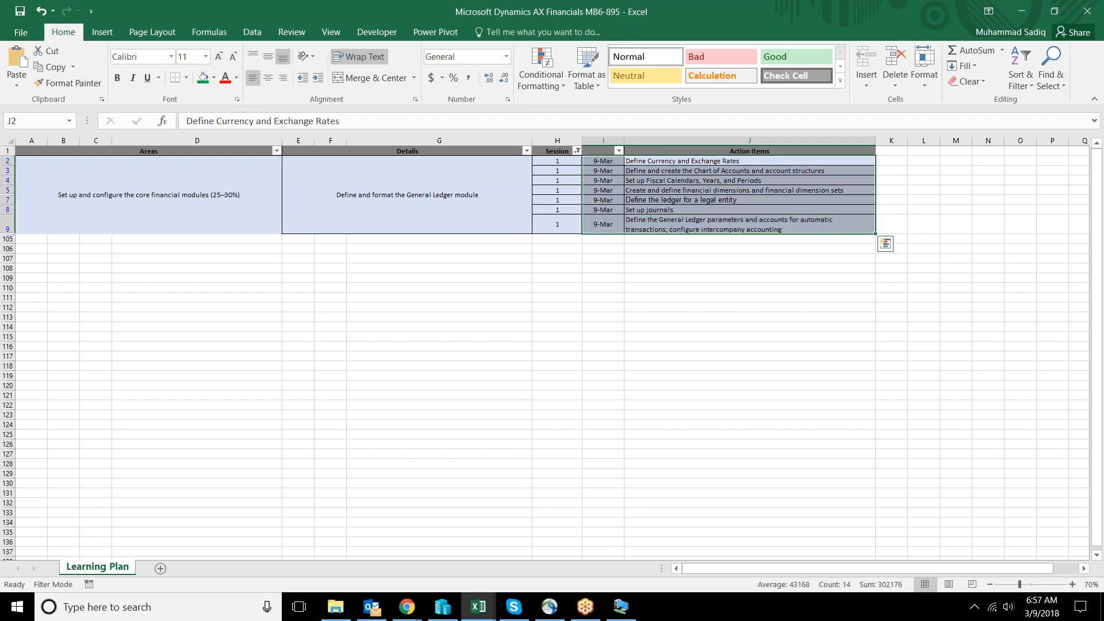
{"action": "double_click", "coordinate": [602, 16]}
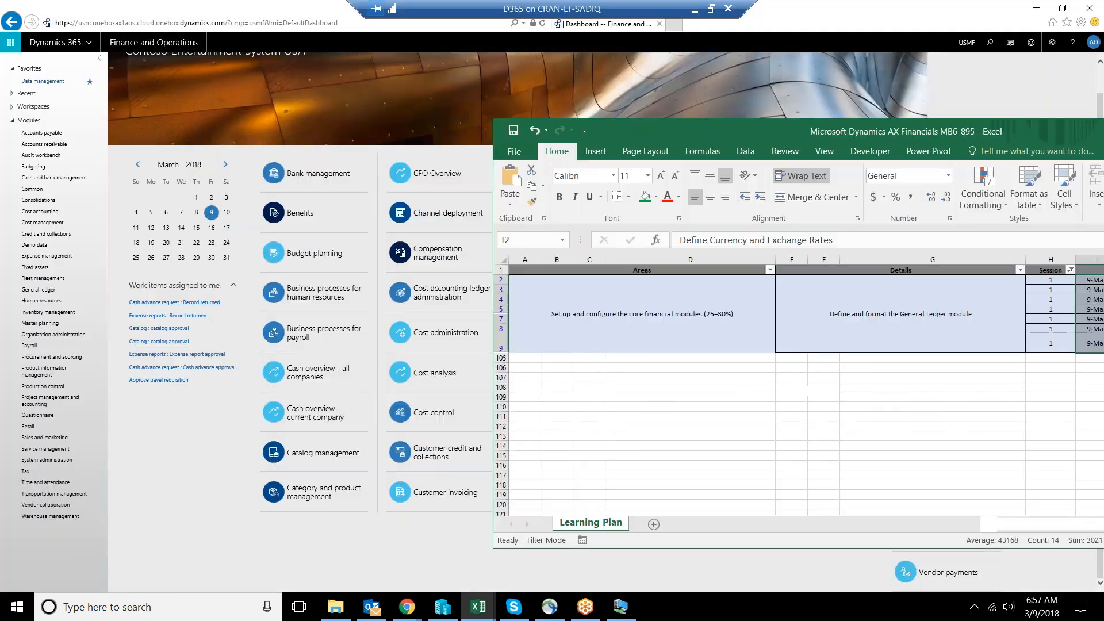
Step: Switch back to Dynamics 365, list the available workspaces and view the Bank management workspace
{"action": "key", "text": "alt+Tab"}
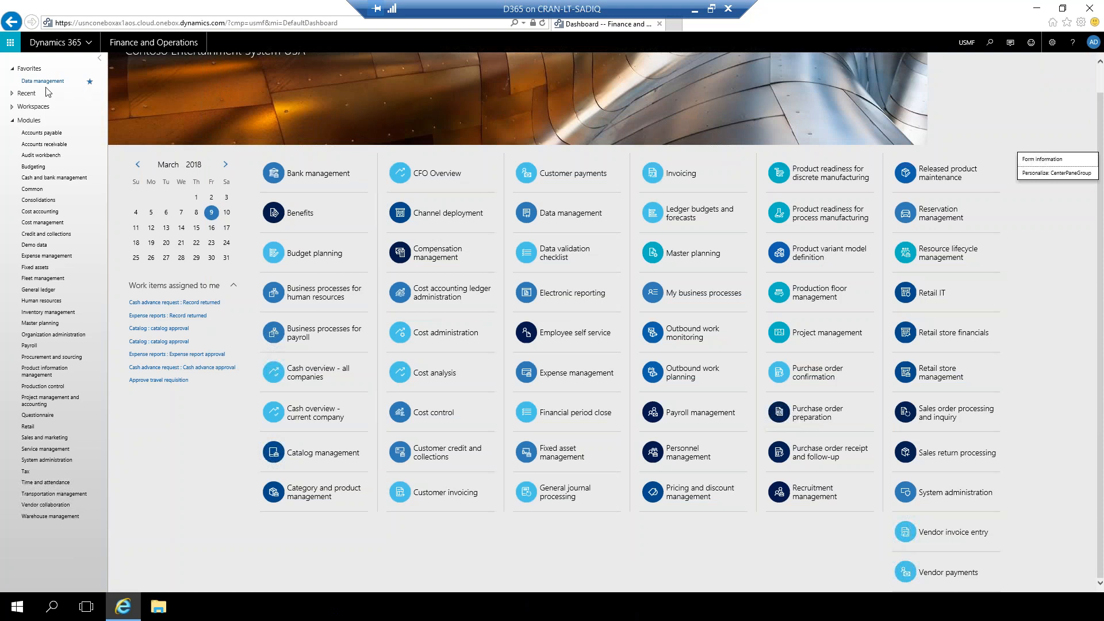
{"action": "left_click", "coordinate": [12, 107]}
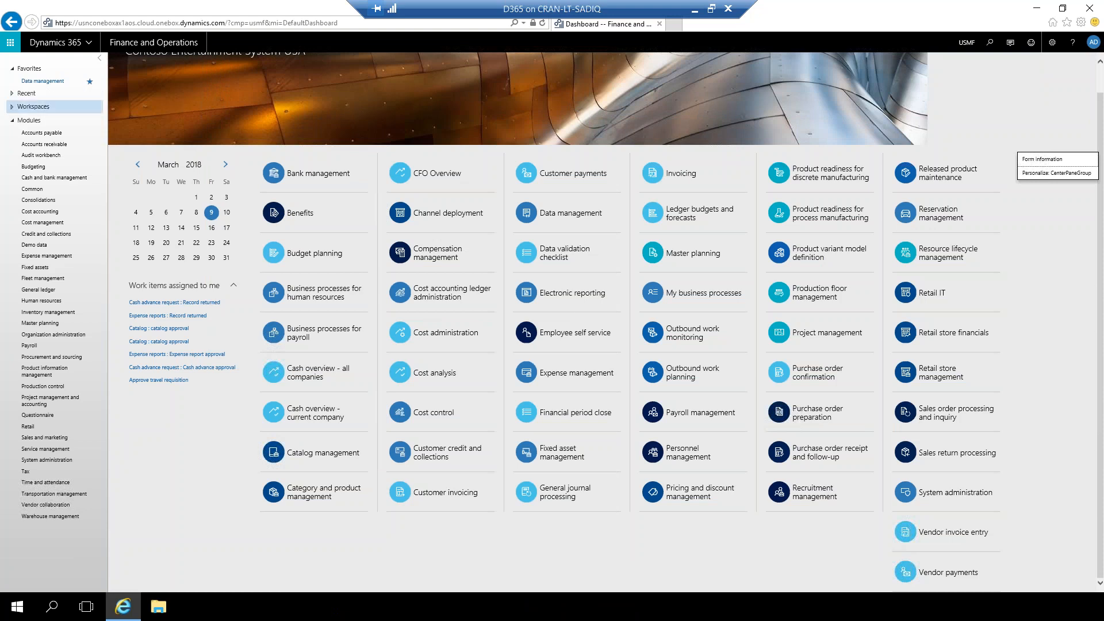
{"action": "left_click", "coordinate": [34, 107]}
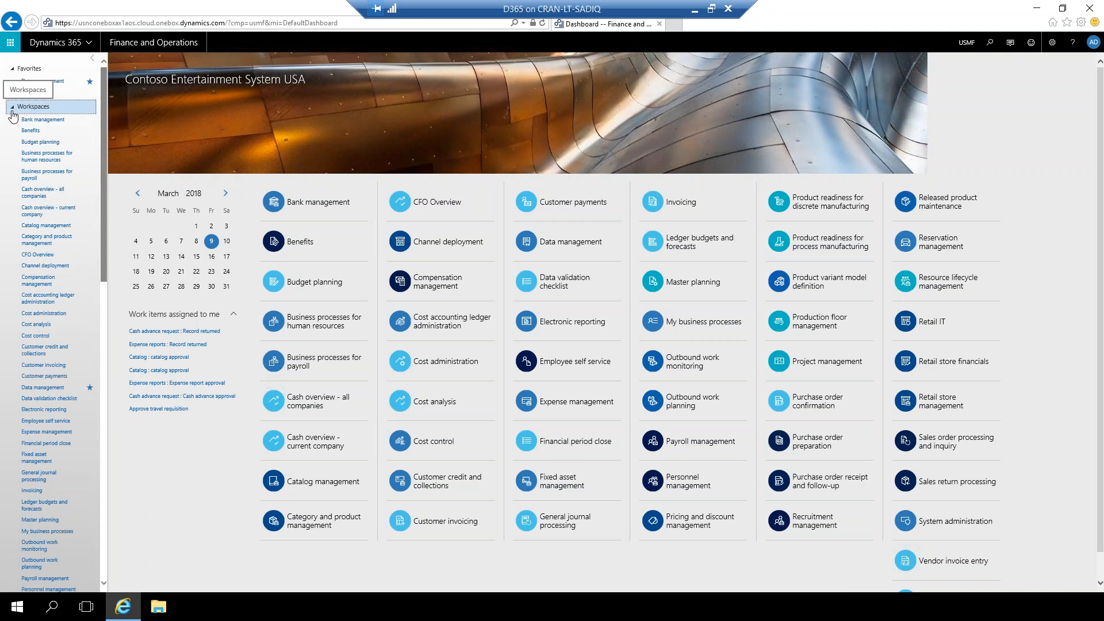
{"action": "left_click_drag", "start_coordinate": [103, 245], "coordinate": [102, 250]}
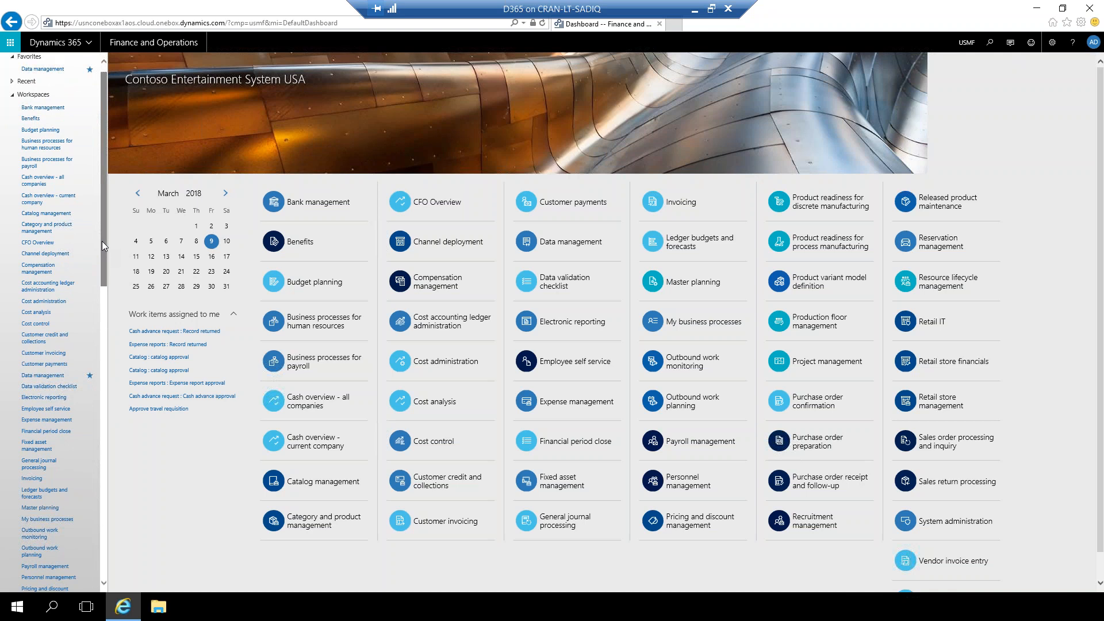
{"action": "left_click", "coordinate": [50, 111]}
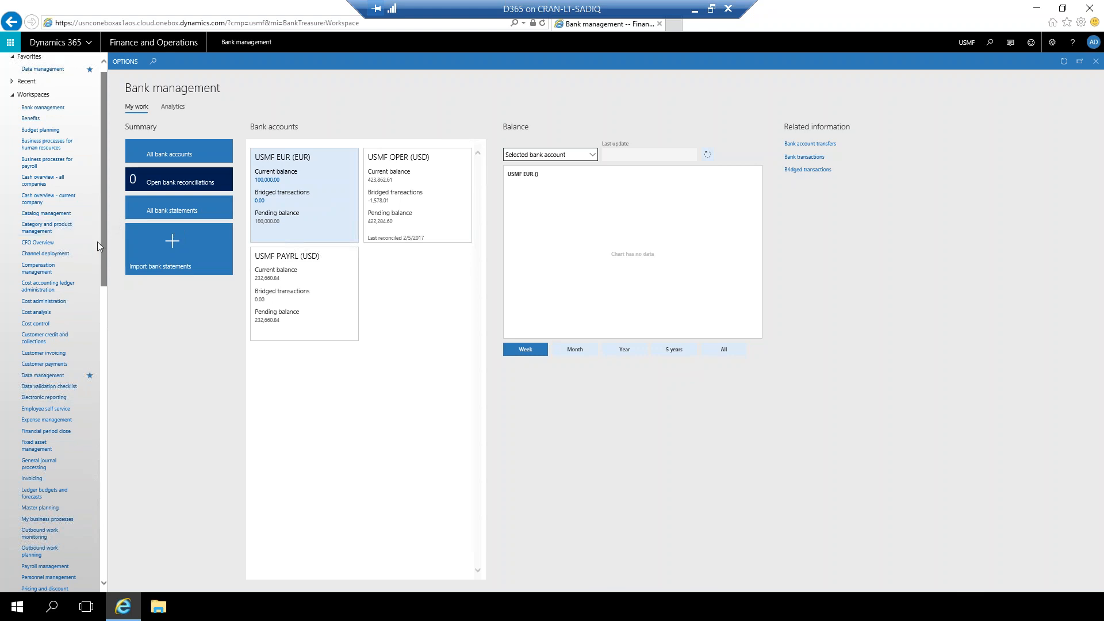
Step: View the Fixed asset management and System administration workspaces, and collapse the workspace list
{"action": "left_click_drag", "start_coordinate": [105, 248], "coordinate": [104, 304]}
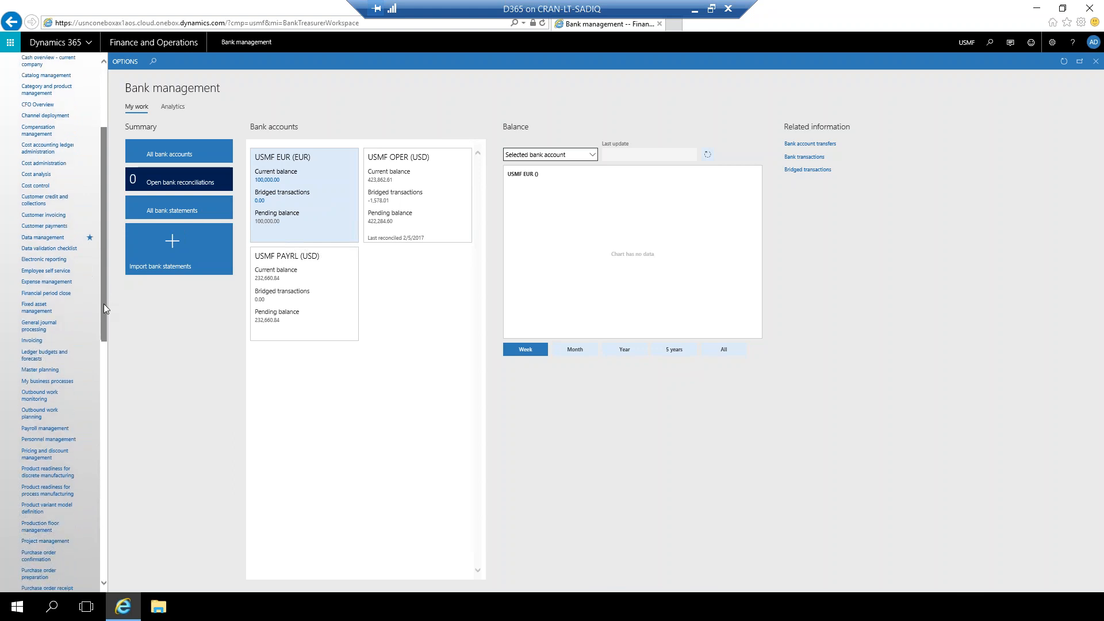
{"action": "left_click", "coordinate": [35, 308]}
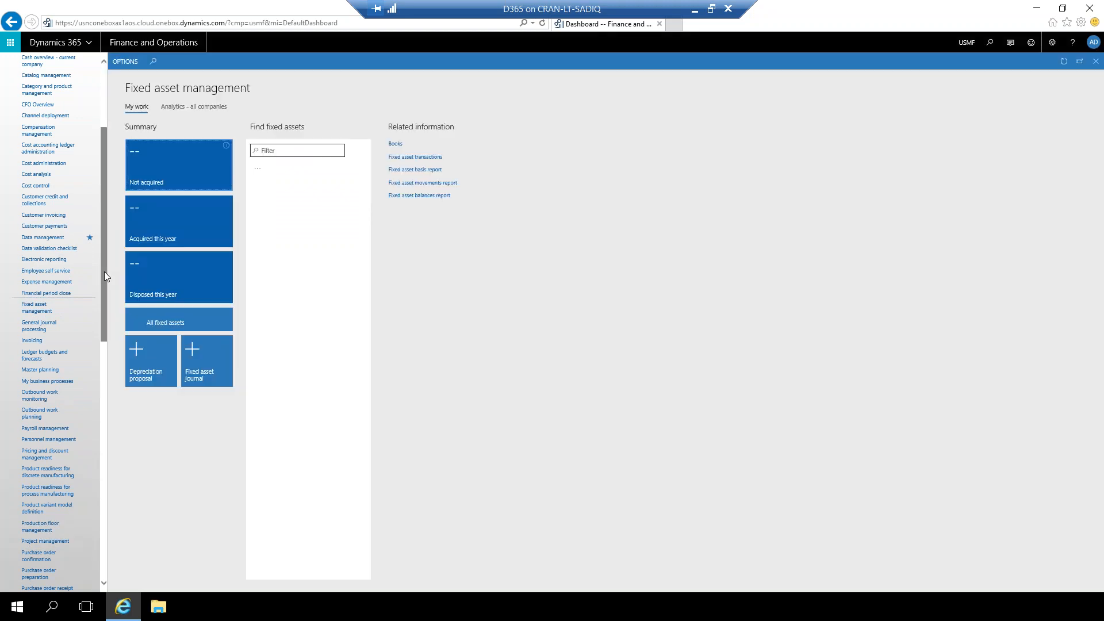
{"action": "left_click_drag", "start_coordinate": [104, 271], "coordinate": [101, 365]}
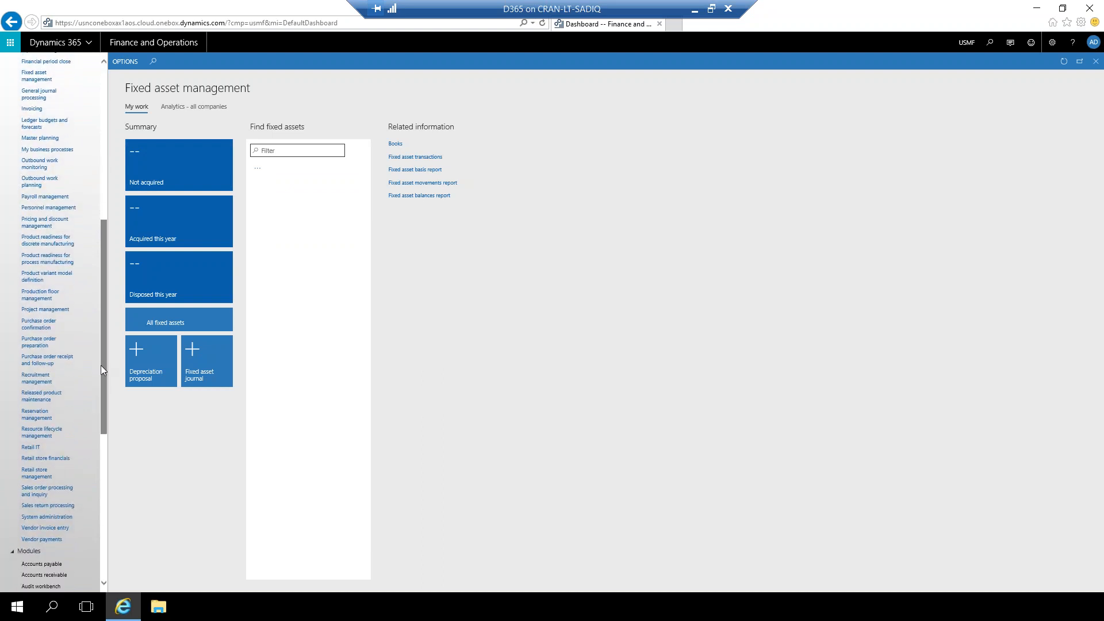
{"action": "left_click", "coordinate": [51, 516]}
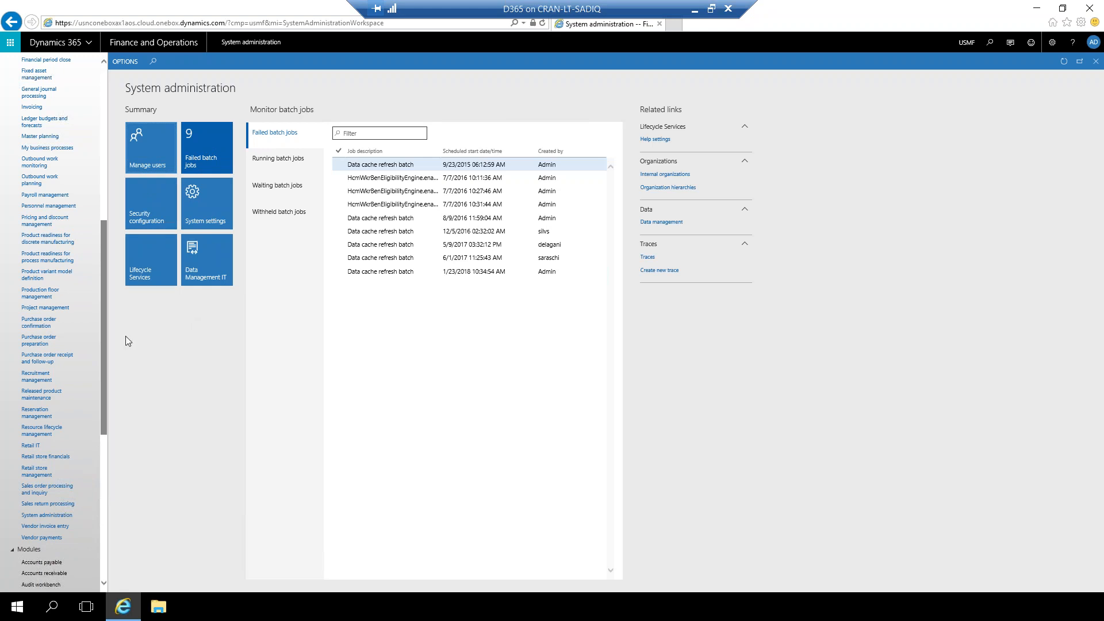
{"action": "left_click_drag", "start_coordinate": [103, 338], "coordinate": [116, 143]}
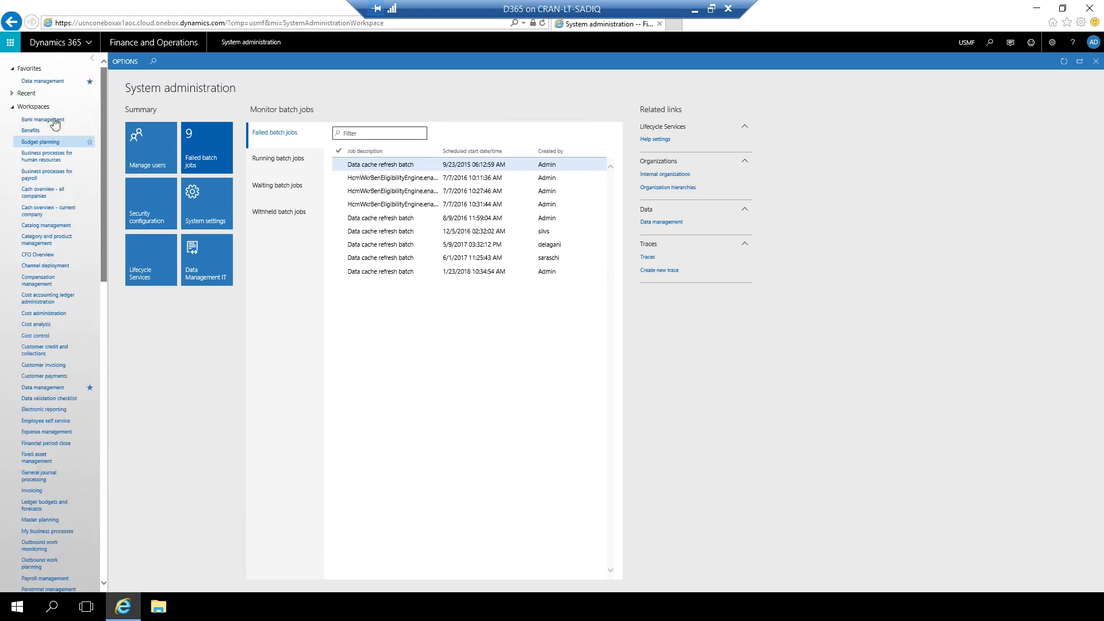
{"action": "left_click", "coordinate": [12, 110]}
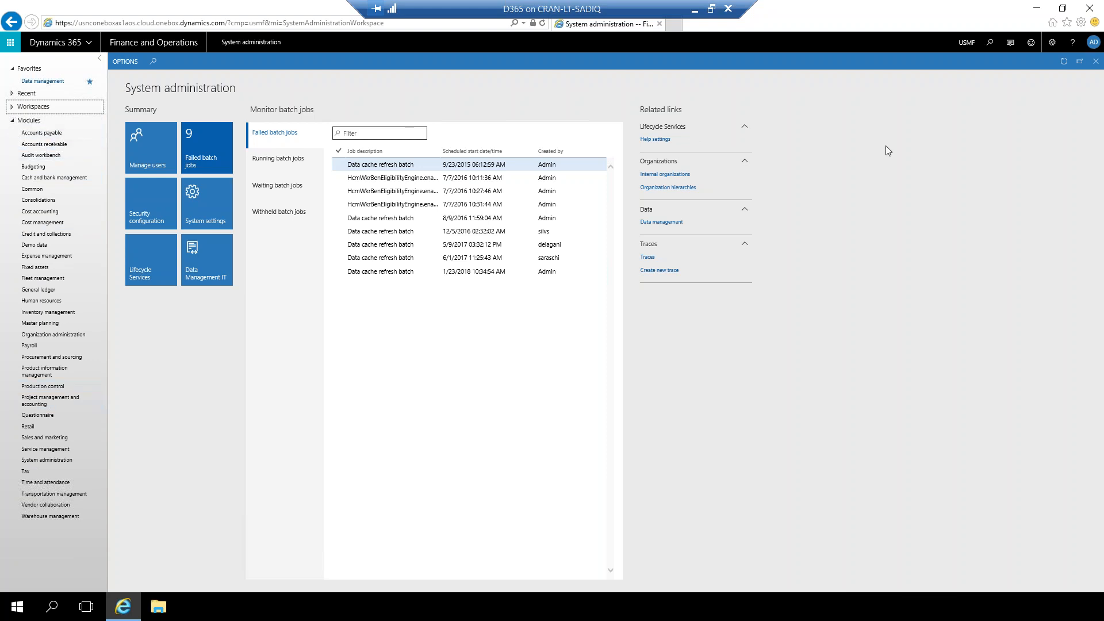
Step: Look at the signed-in account details and the available settings options, closing each without choosing anything
{"action": "left_click", "coordinate": [1095, 44]}
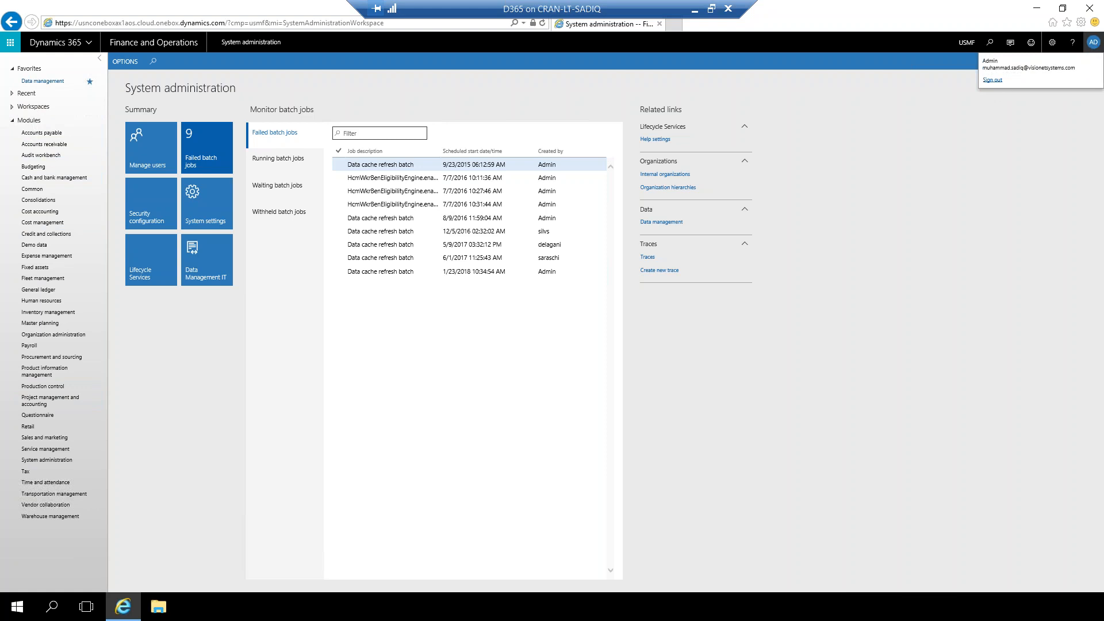
{"action": "left_click", "coordinate": [1026, 129]}
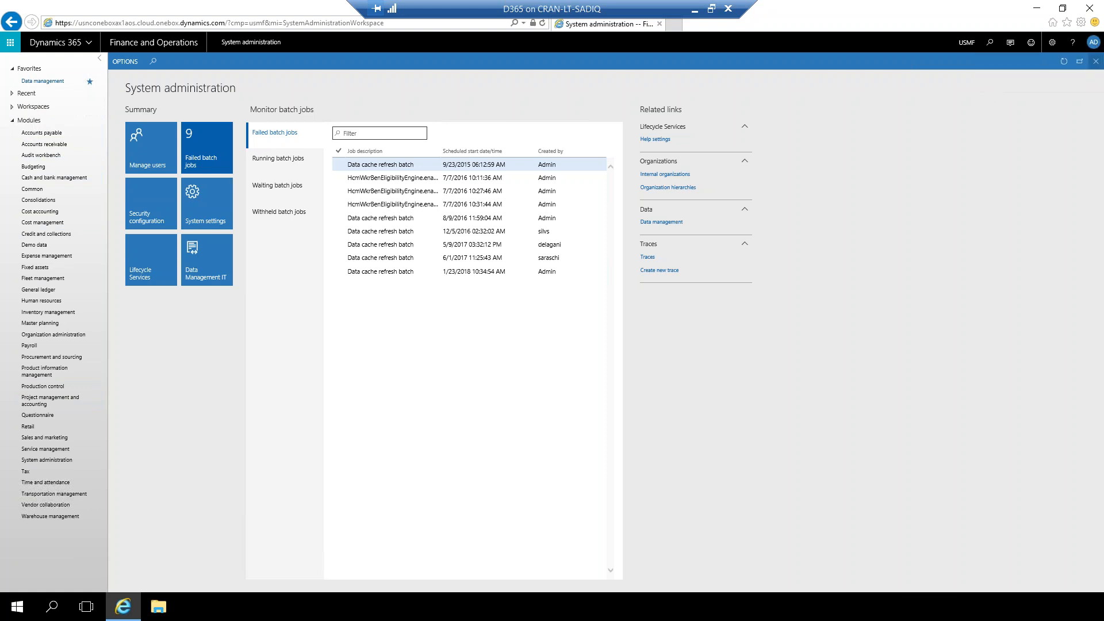
{"action": "left_click", "coordinate": [1053, 44]}
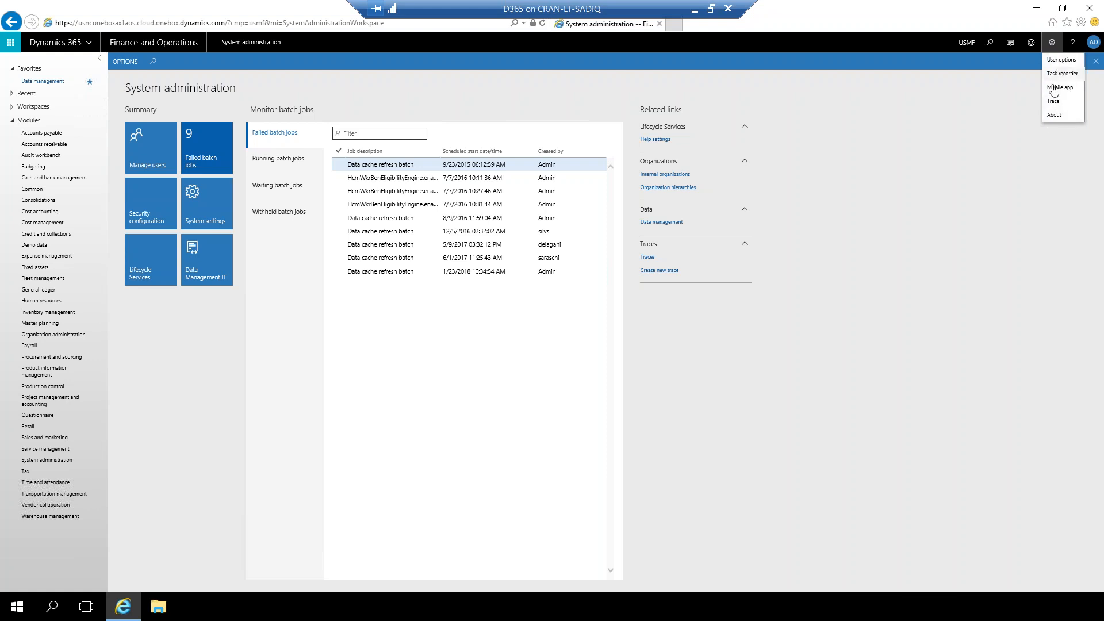
{"action": "left_click", "coordinate": [1019, 112]}
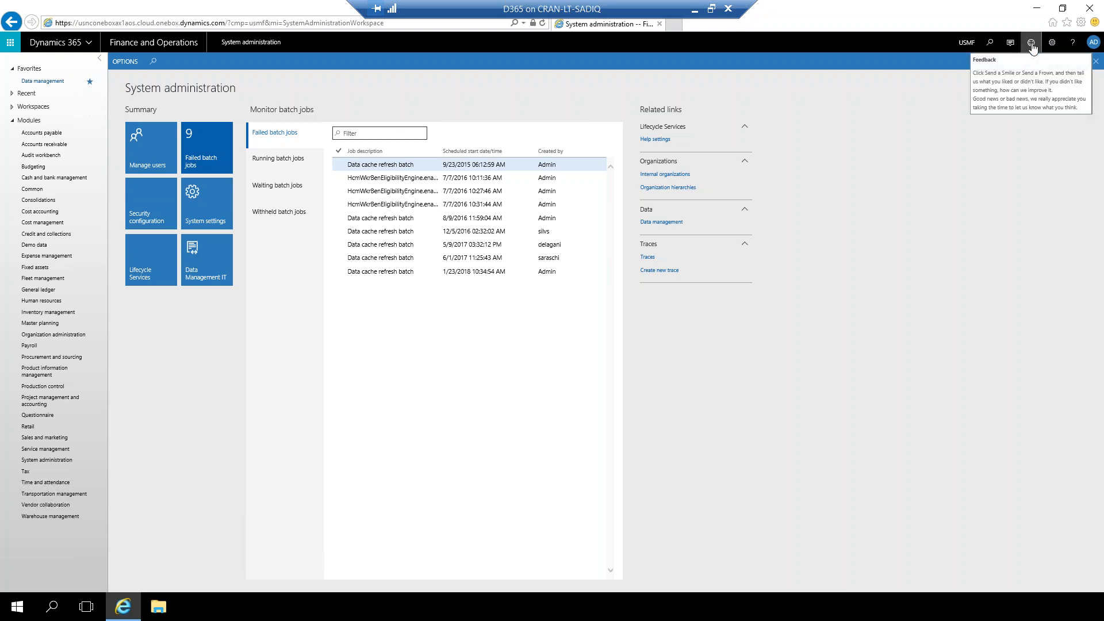
Step: Search the application's pages for "cha of acc" and dismiss the suggestions without opening a page
{"action": "left_click", "coordinate": [990, 46]}
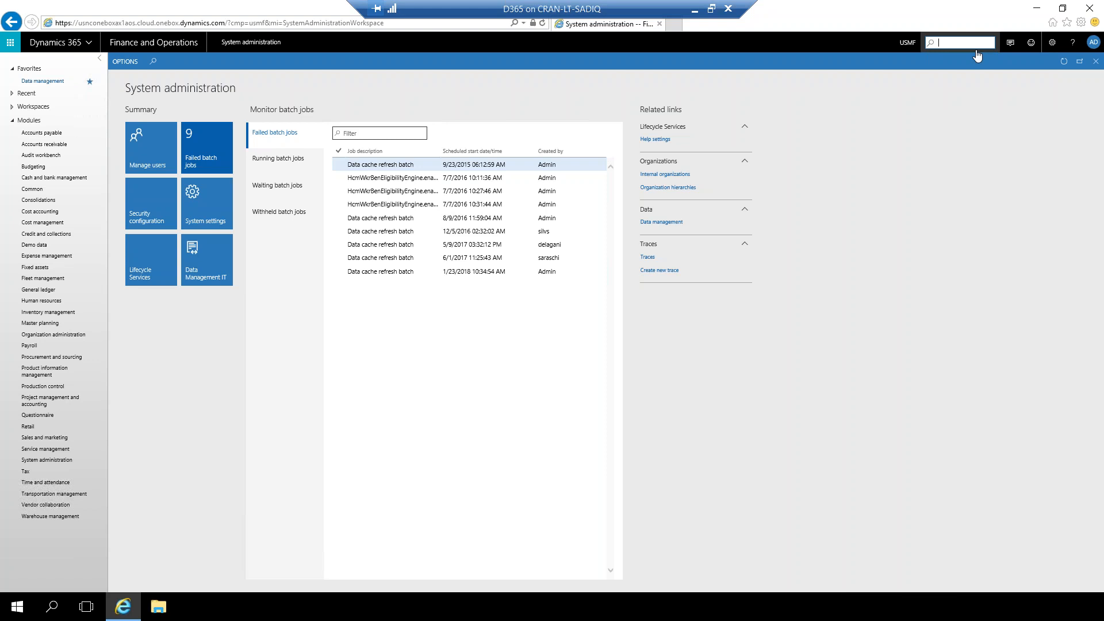
{"action": "type", "text": "cha"}
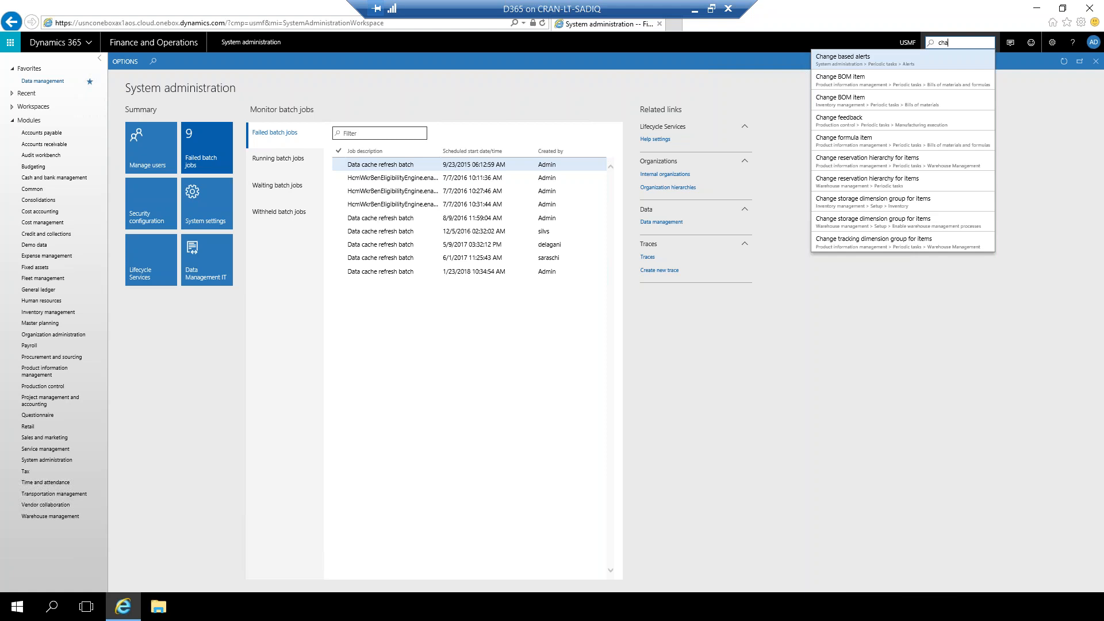
{"action": "type", "text": "f acc"}
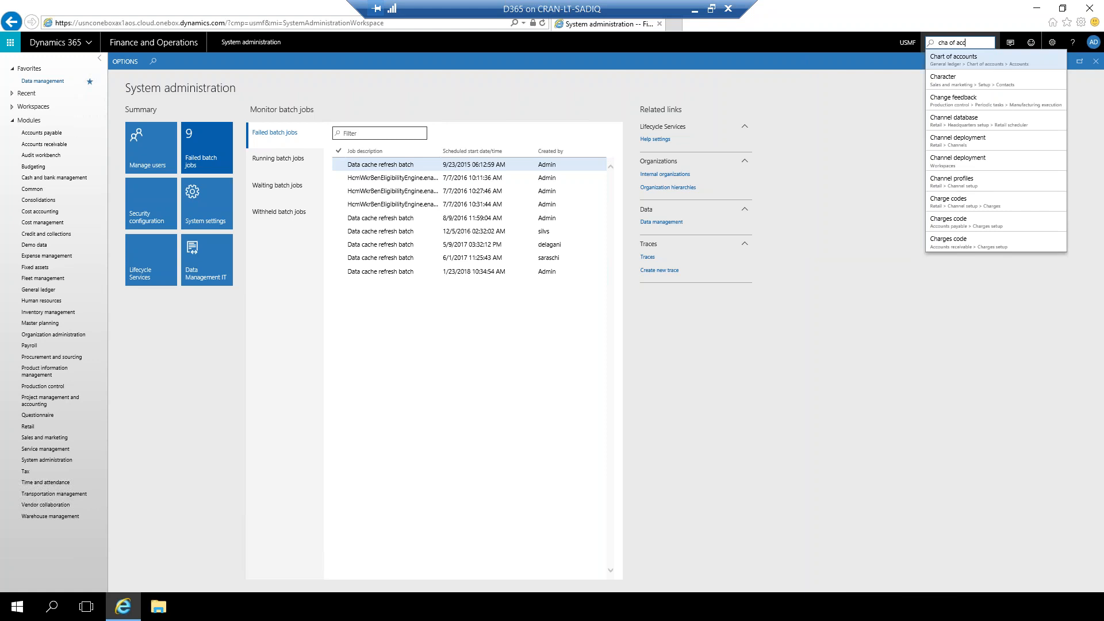
{"action": "left_click", "coordinate": [885, 111]}
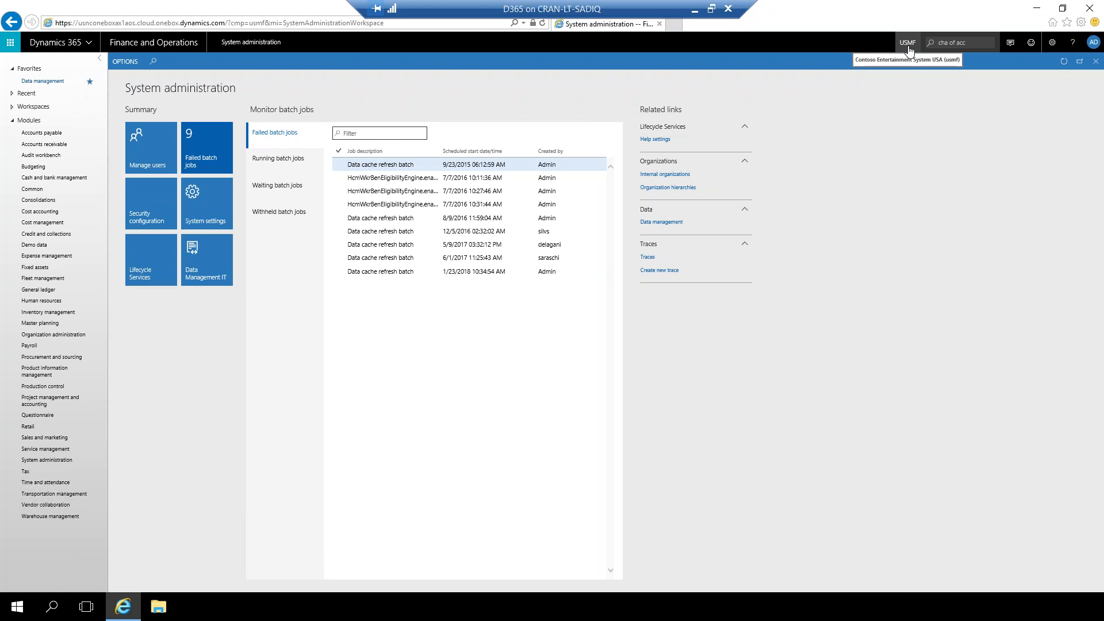
Step: Browse the list of companies available for switching and close it without changing the current company
{"action": "left_click", "coordinate": [909, 48]}
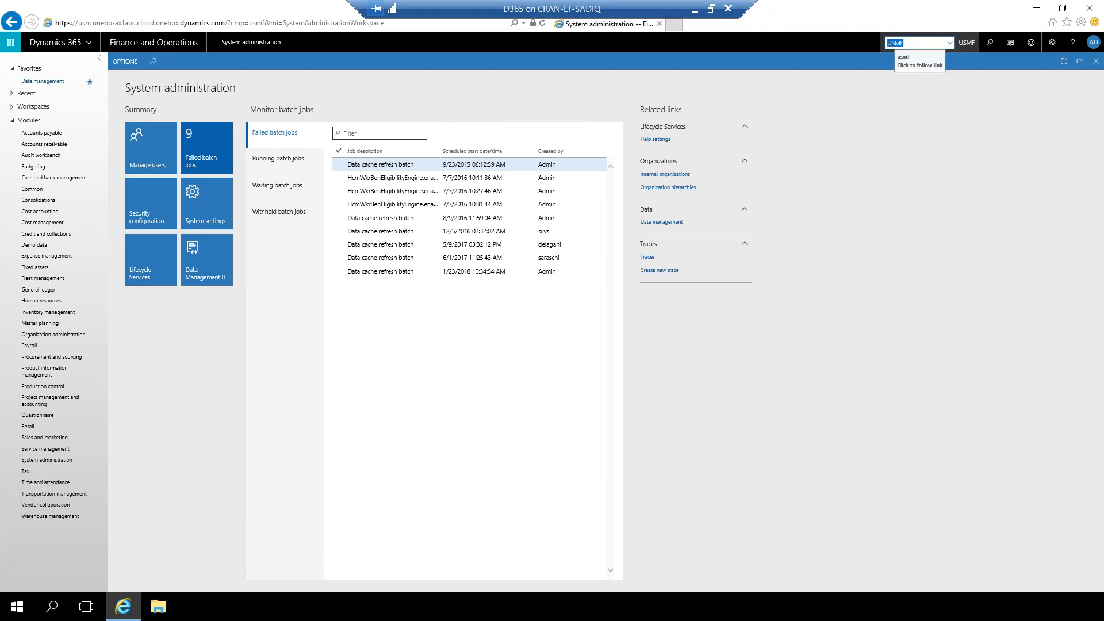
{"action": "left_click", "coordinate": [951, 47]}
{"action": "left_click", "coordinate": [951, 48]}
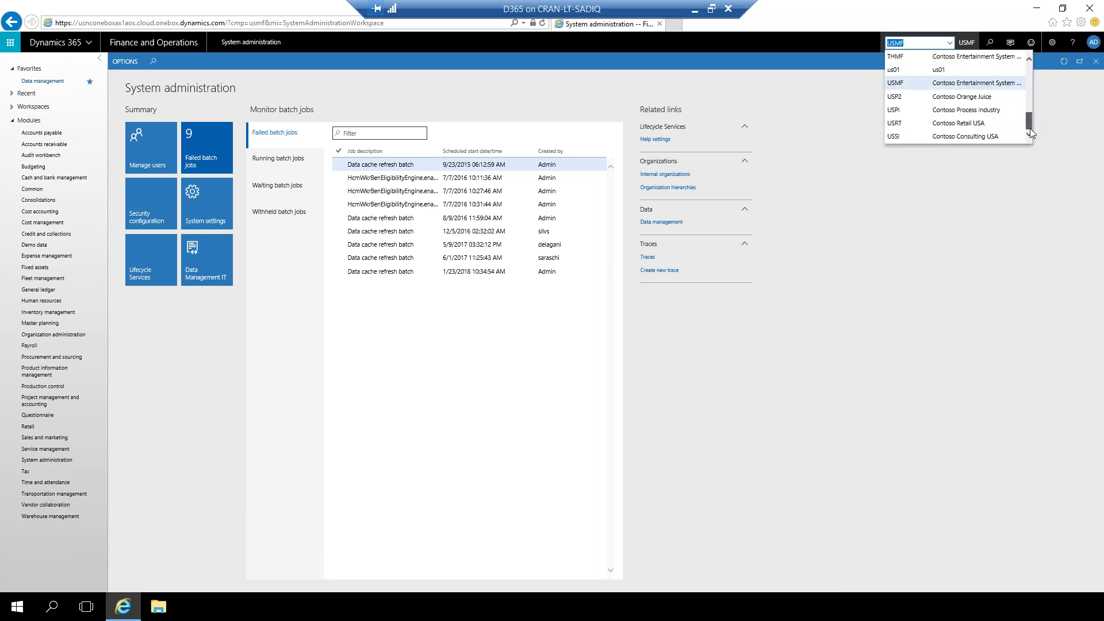
{"action": "left_click_drag", "start_coordinate": [1031, 117], "coordinate": [1032, 63]}
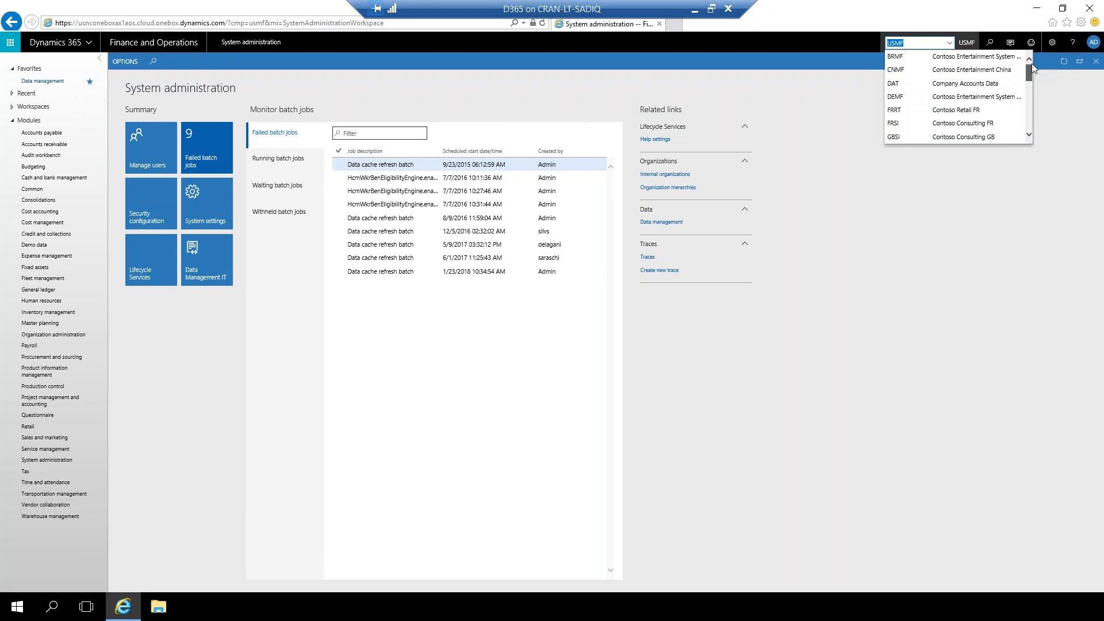
{"action": "mouse_move", "coordinate": [1032, 64]}
{"action": "left_mouse_down"}
{"action": "mouse_move", "coordinate": [1027, 128]}
{"action": "mouse_move", "coordinate": [1031, 68]}
{"action": "left_mouse_up"}
{"action": "left_click", "coordinate": [920, 252]}
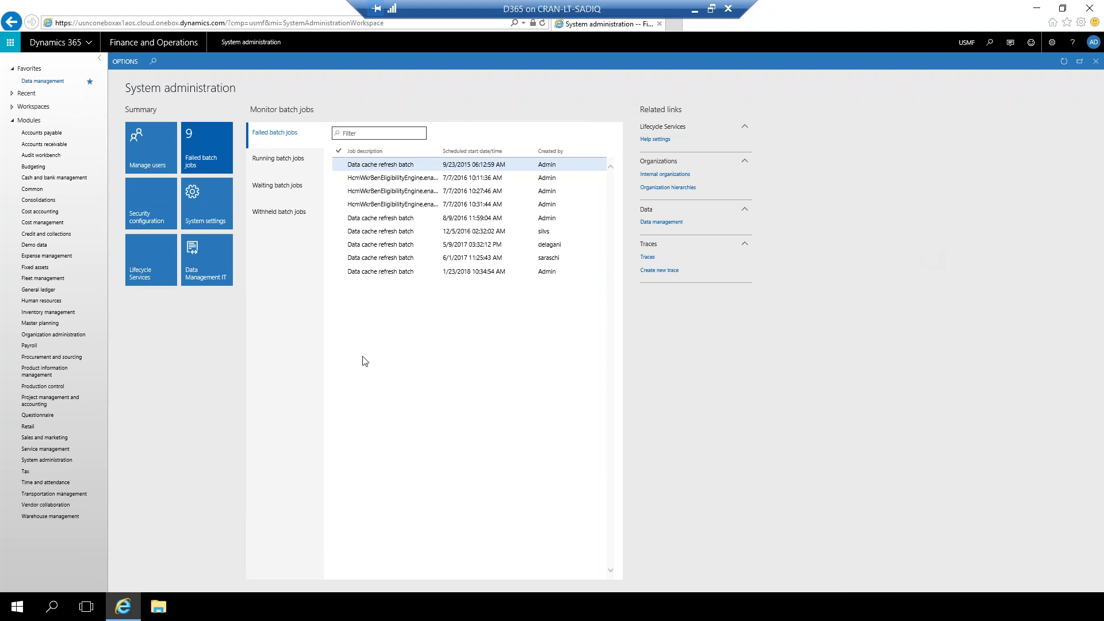
Step: Create a legal entity in Organization administration named Mailik Inc., with company code MIC and country/region PAK
{"action": "left_click", "coordinate": [60, 337]}
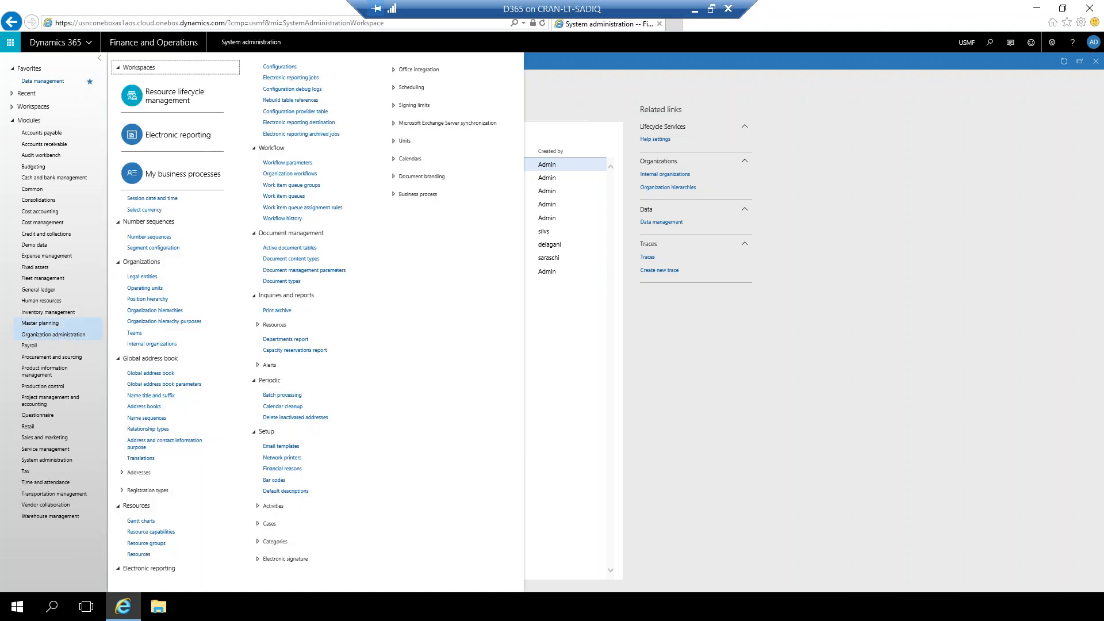
{"action": "left_click", "coordinate": [144, 278]}
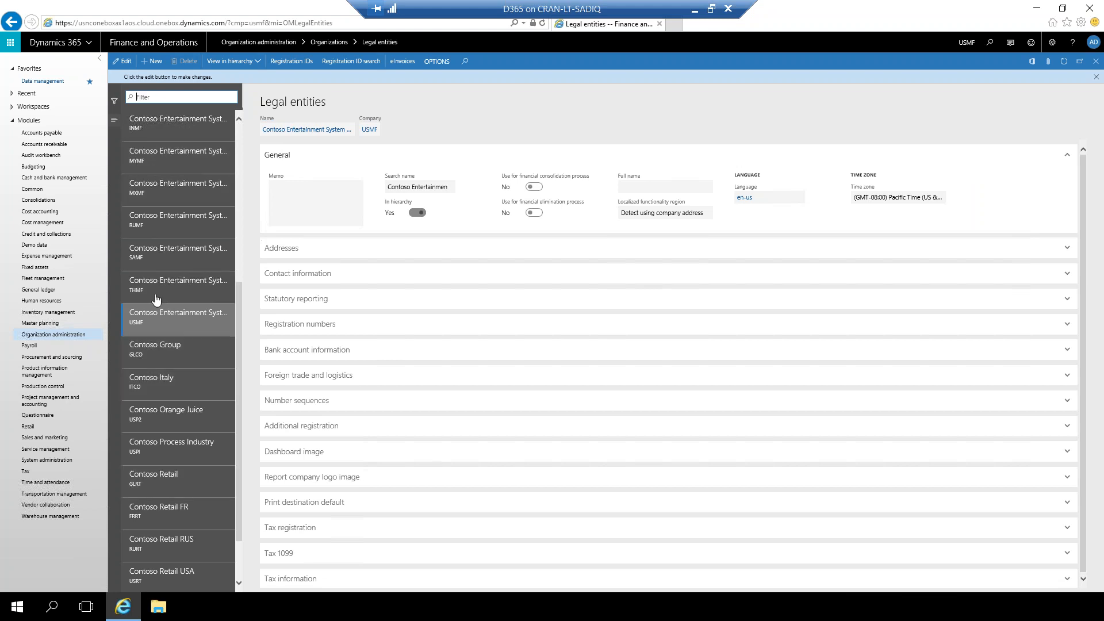
{"action": "left_click", "coordinate": [153, 60]}
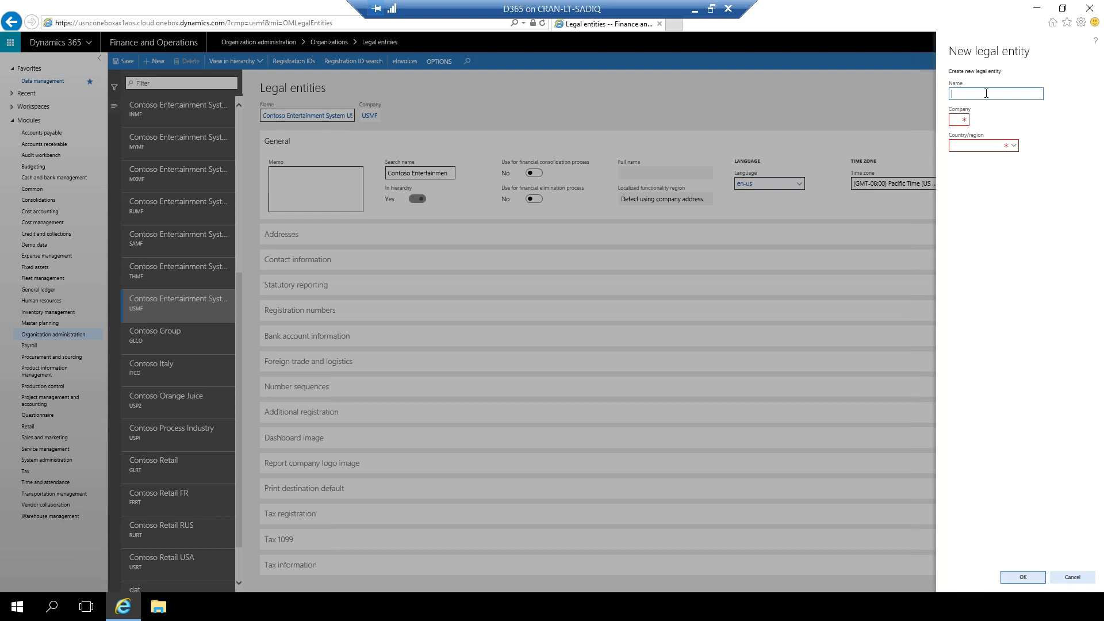
{"action": "type", "text": "Mailik Inc."}
{"action": "key", "text": "Tab"}
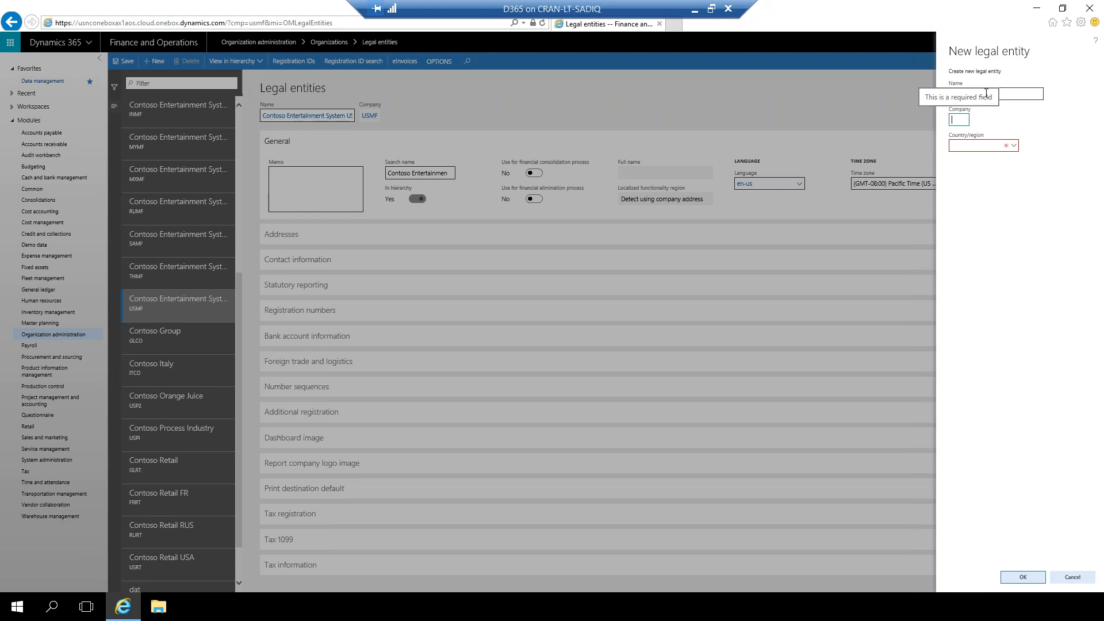
{"action": "type", "text": "MI"}
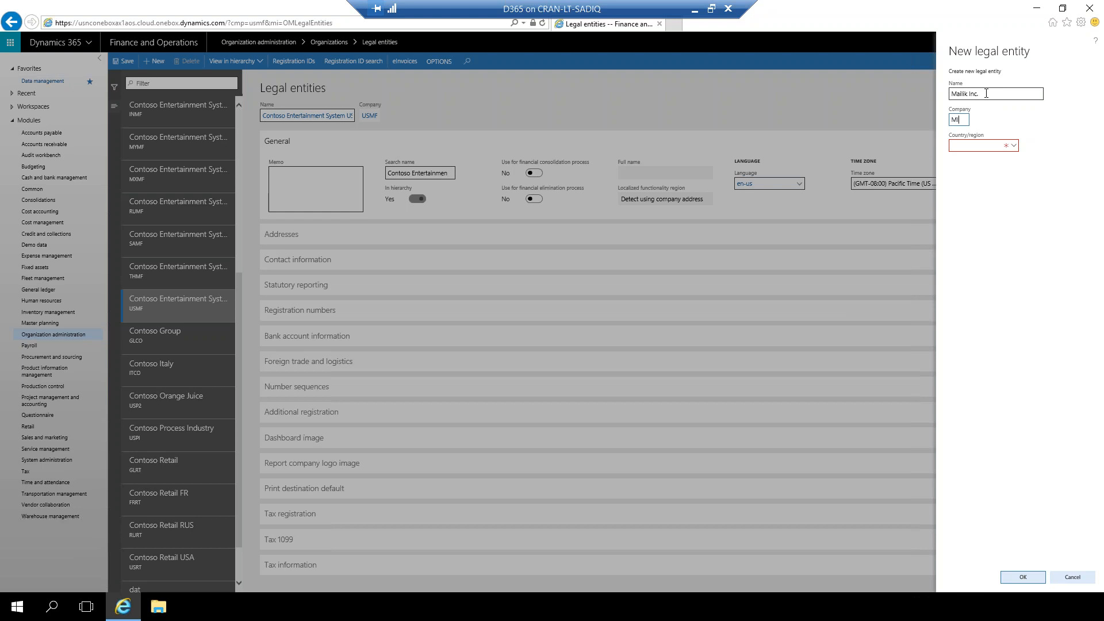
{"action": "type", "text": "C"}
{"action": "left_click", "coordinate": [989, 146]}
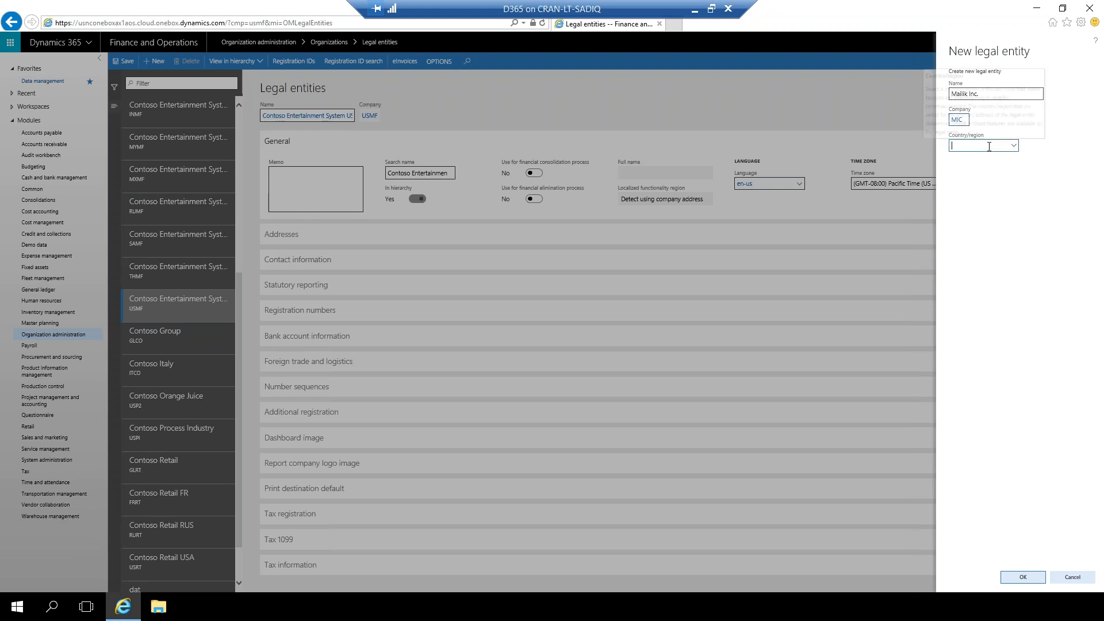
{"action": "type", "text": "PAK"}
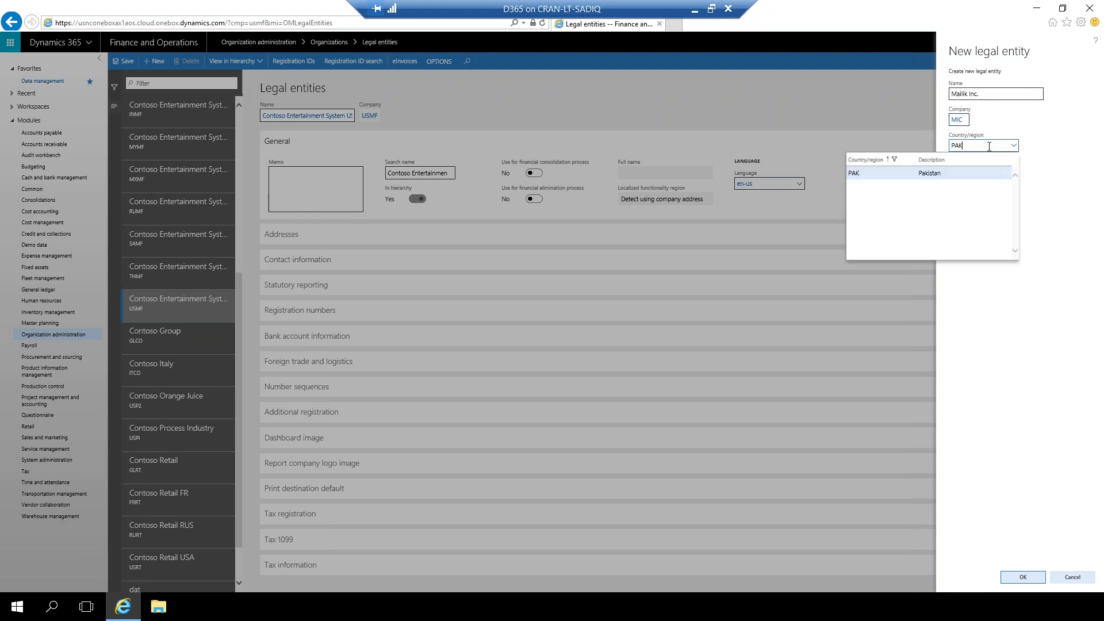
{"action": "left_click", "coordinate": [899, 174]}
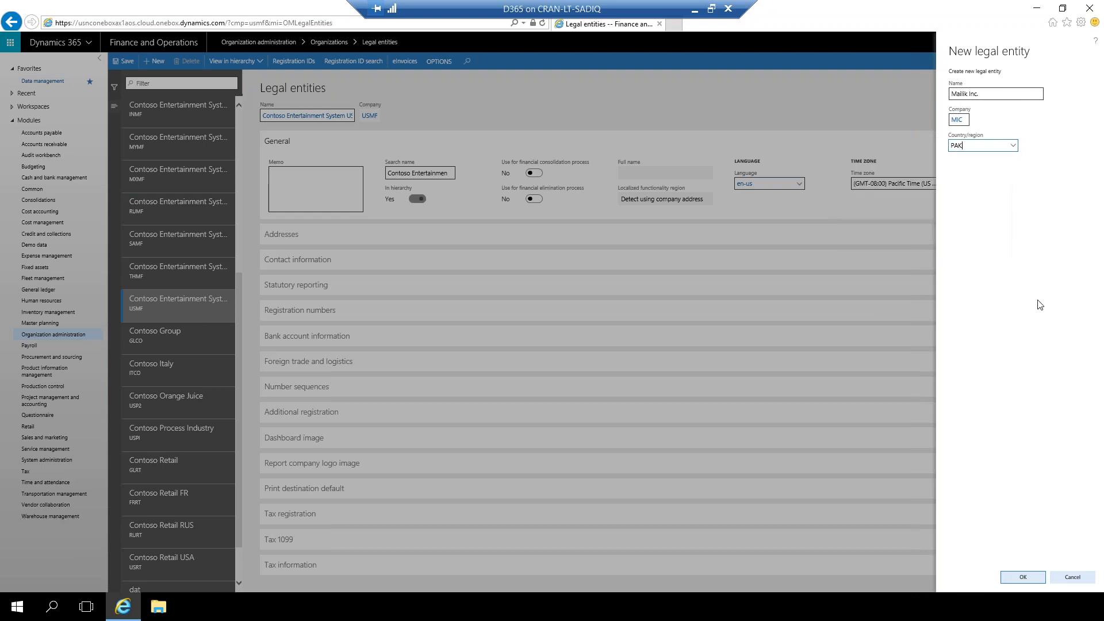
{"action": "left_click", "coordinate": [1021, 571]}
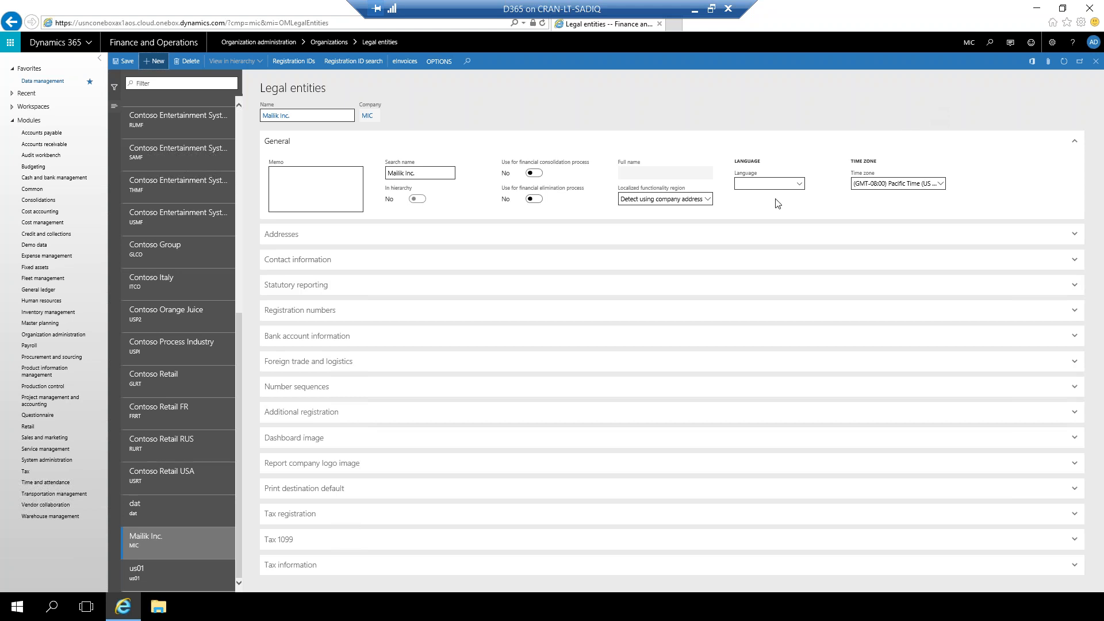
Step: Set the language of the Mailik Inc. legal entity to en-us
{"action": "left_click", "coordinate": [760, 184]}
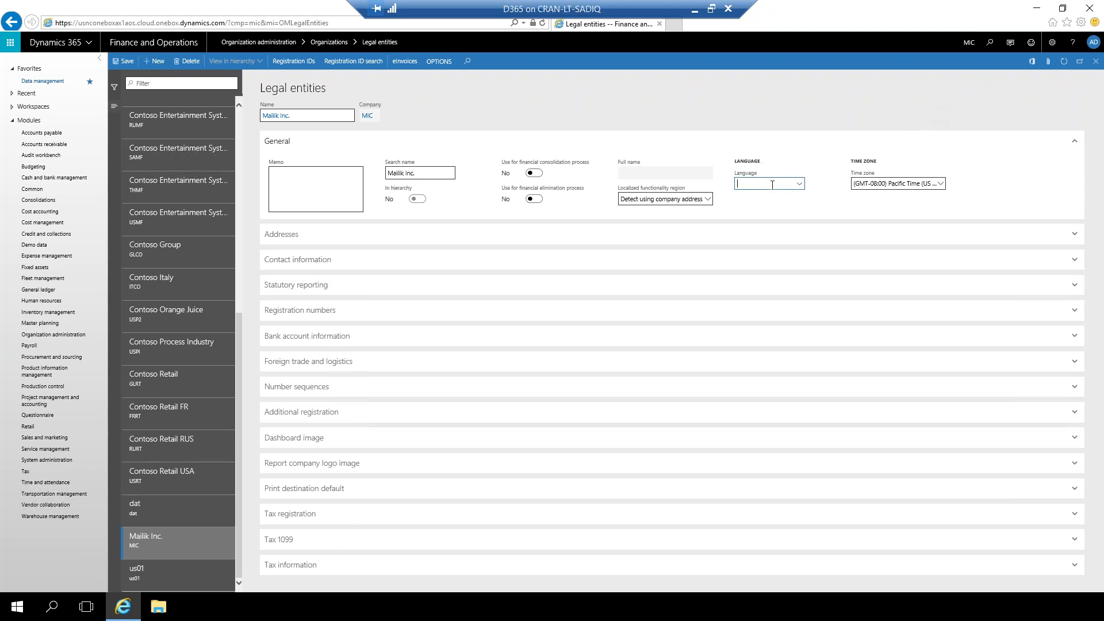
{"action": "left_click", "coordinate": [800, 184]}
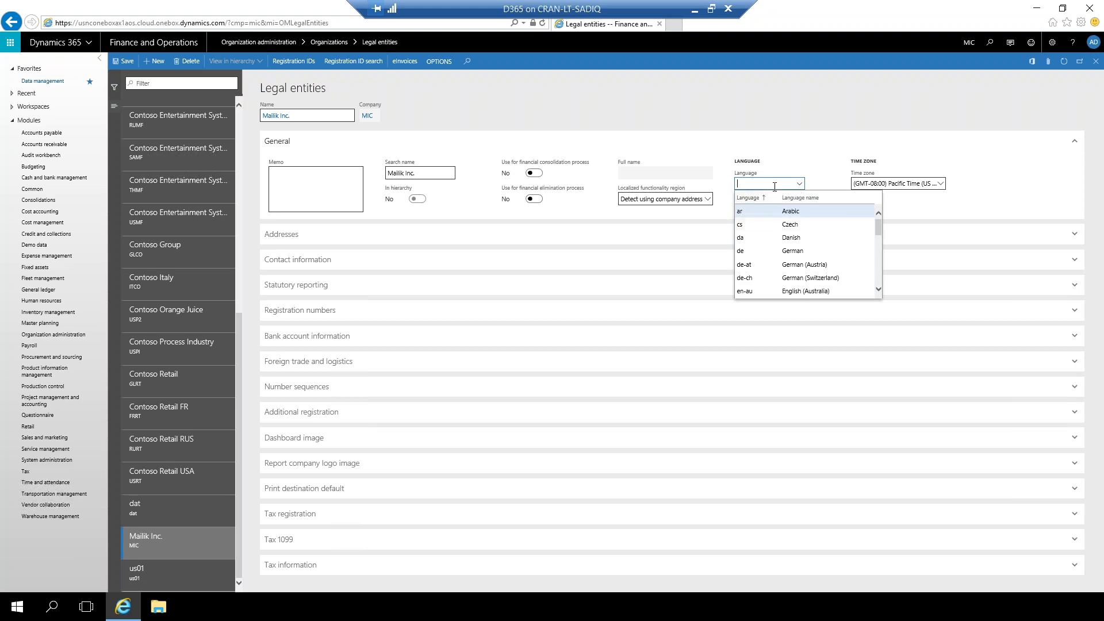
{"action": "left_click", "coordinate": [775, 186]}
{"action": "type", "text": "EN"}
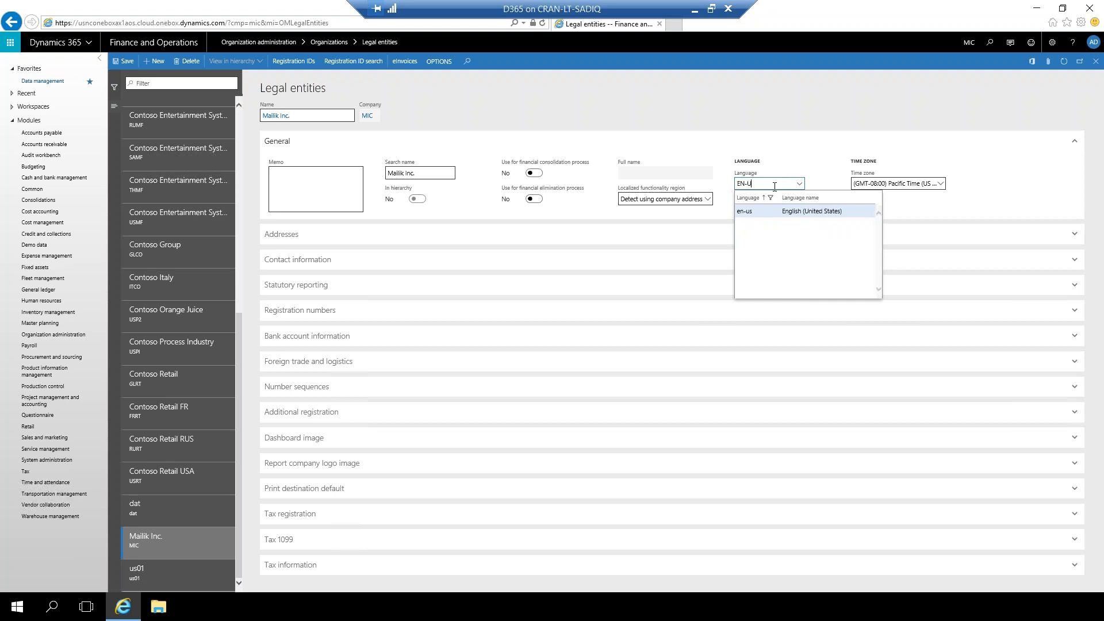
{"action": "type", "text": "-U"}
{"action": "left_click", "coordinate": [776, 212]}
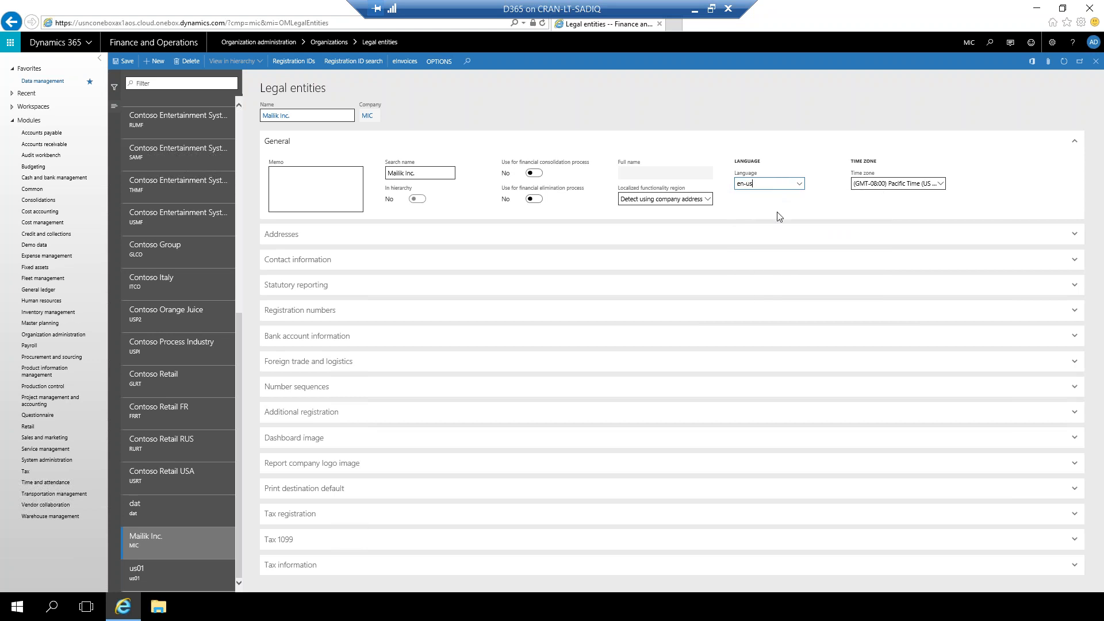
{"action": "left_click", "coordinate": [830, 200]}
Step: Set the legal entity's time zone to (GMT+05:00) Islamabad, Karachi
{"action": "left_click", "coordinate": [940, 191]}
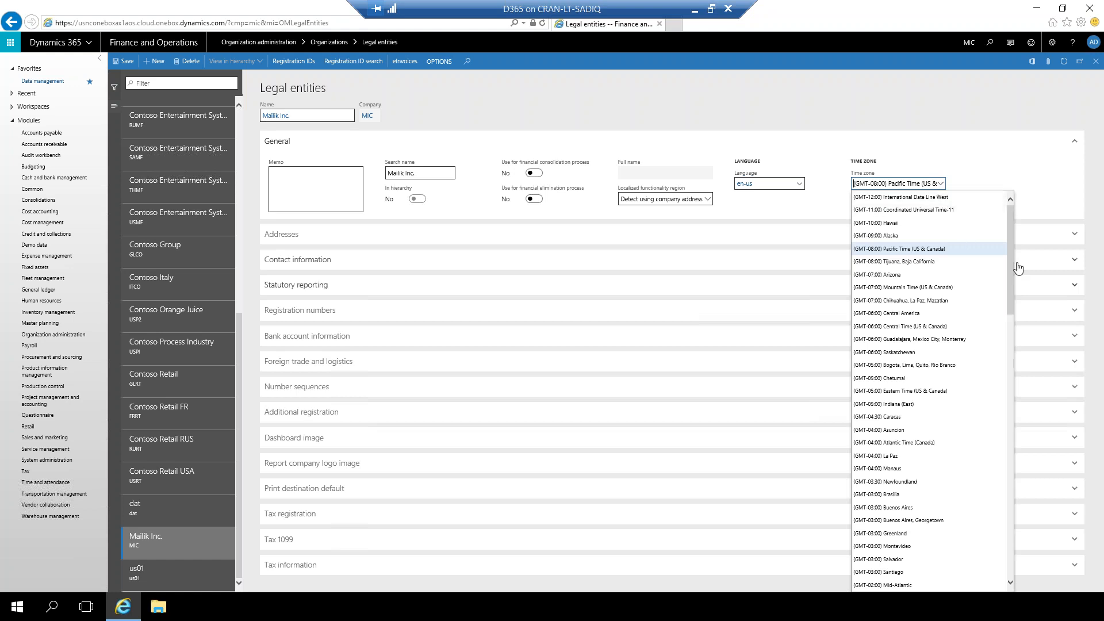
{"action": "scroll", "coordinate": [1015, 281], "scroll_direction": "down", "scroll_amount": 1}
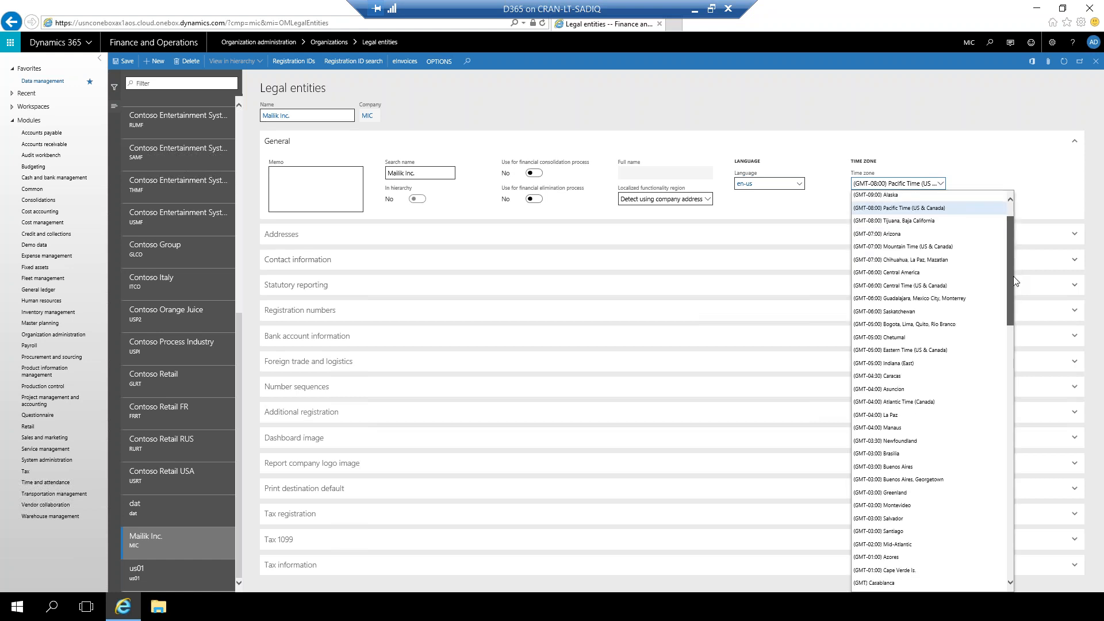
{"action": "left_click_drag", "start_coordinate": [1015, 281], "coordinate": [1014, 457]}
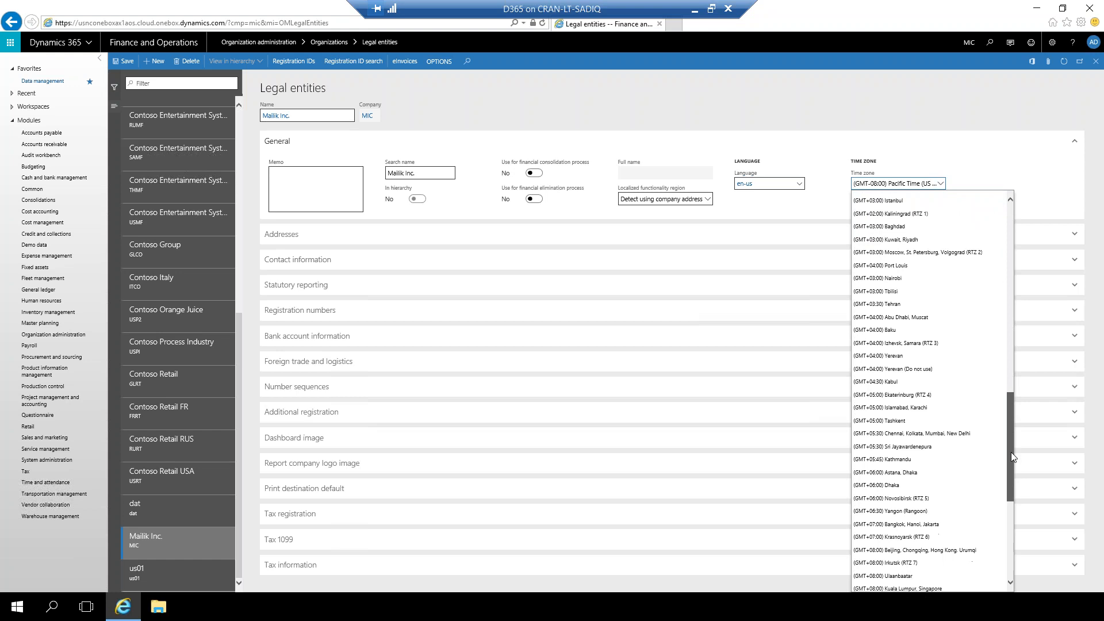
{"action": "left_click", "coordinate": [915, 410]}
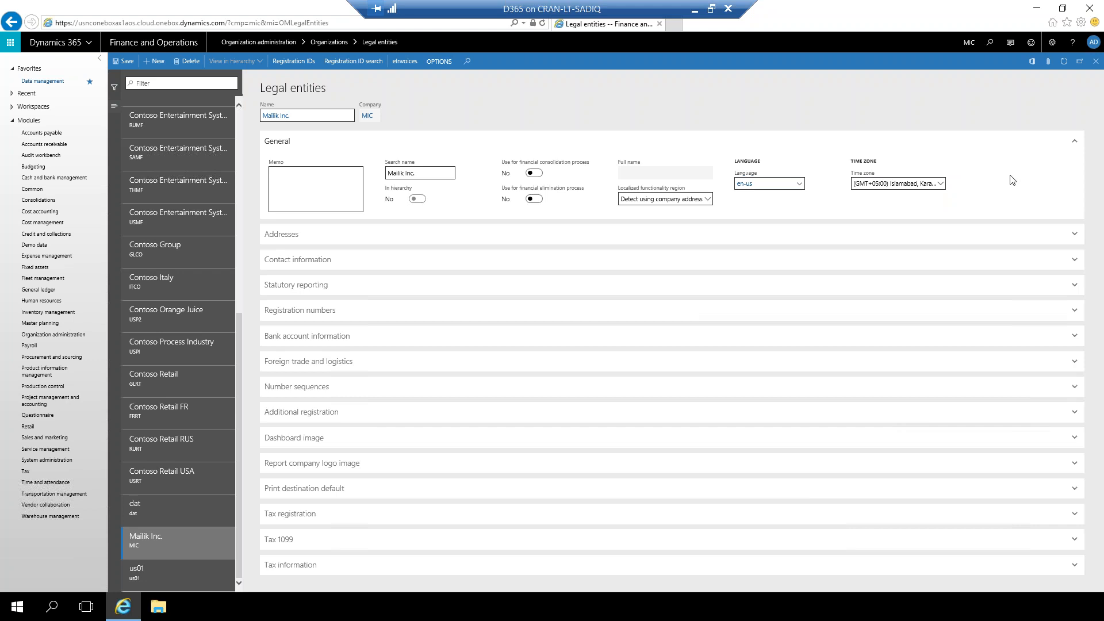
Step: Review the legal entity's Addresses, Contact information and Registration numbers sections, and save the record
{"action": "left_click", "coordinate": [313, 187]}
{"action": "left_click", "coordinate": [289, 242]}
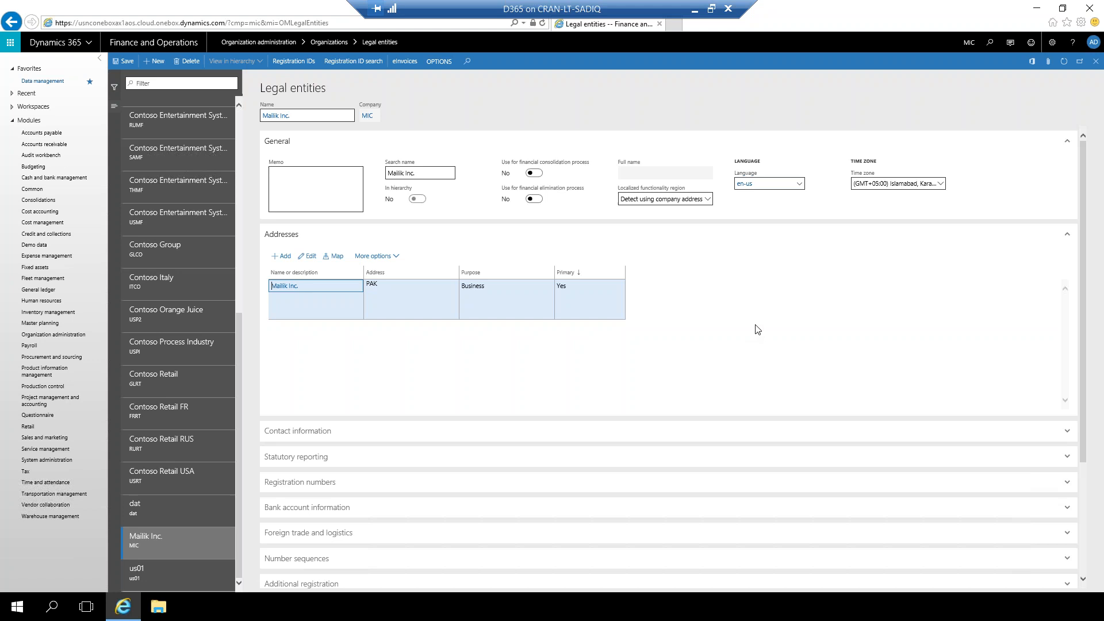
{"action": "left_click_drag", "start_coordinate": [1083, 274], "coordinate": [1085, 311]}
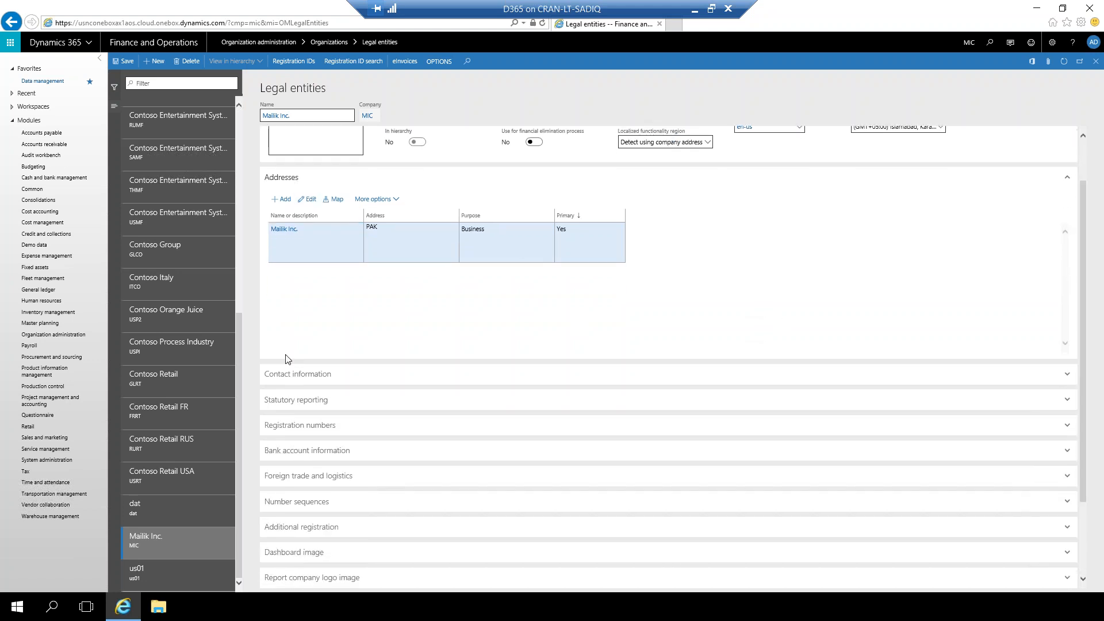
{"action": "left_click", "coordinate": [493, 368]}
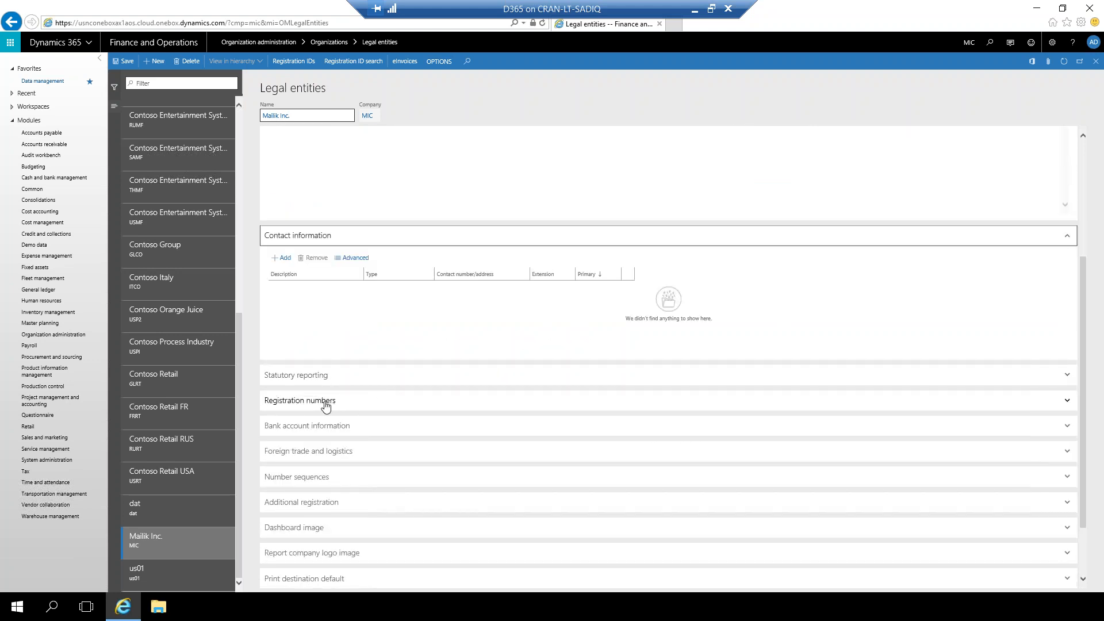
{"action": "left_click", "coordinate": [516, 397]}
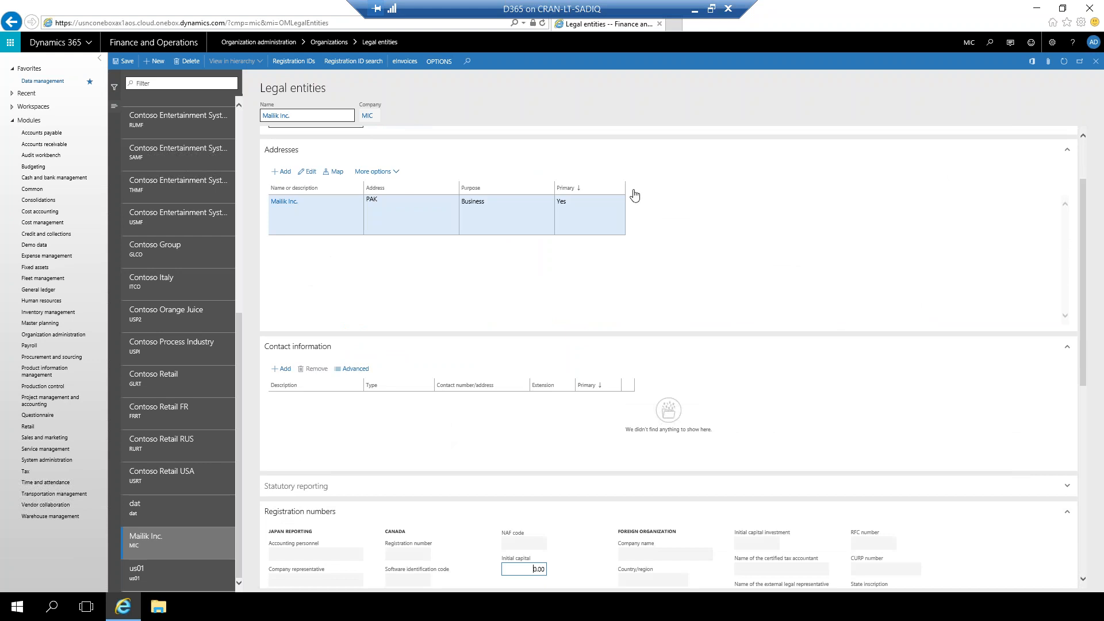
{"action": "left_click", "coordinate": [126, 62]}
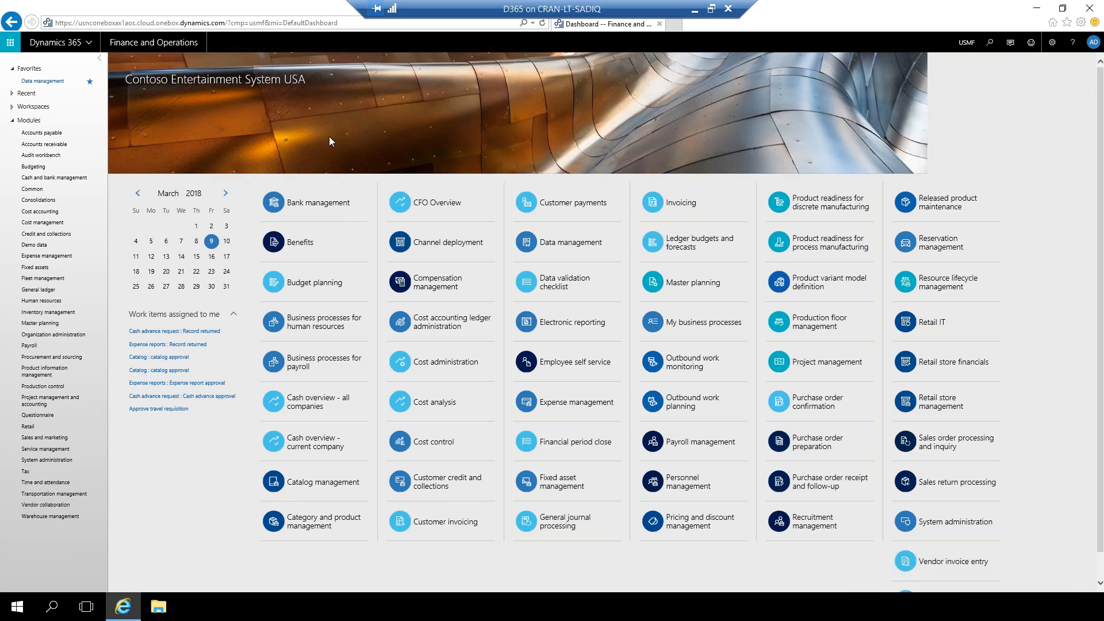
Step: Look up the currency PKR on the General ledger Currencies page, and clear the filter
{"action": "left_click", "coordinate": [40, 290]}
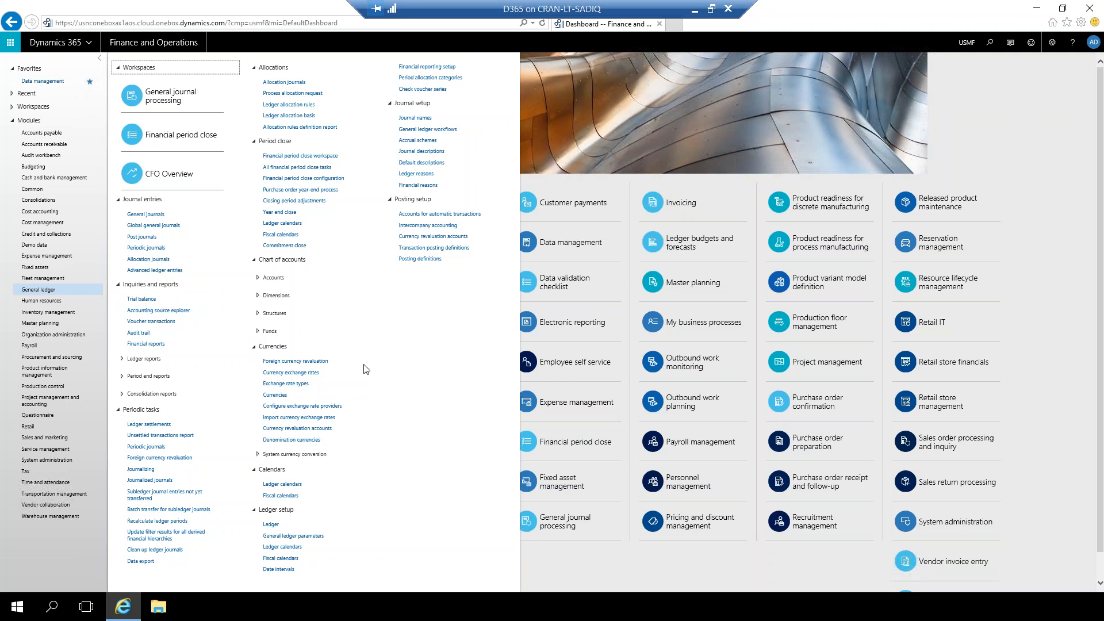
{"action": "left_click", "coordinate": [276, 397]}
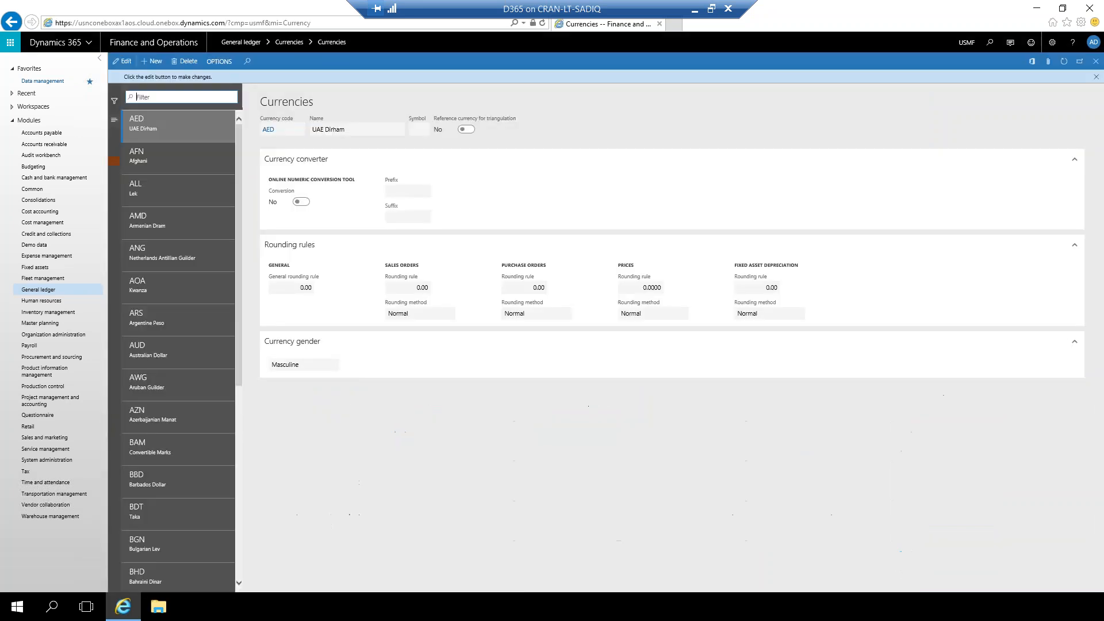
{"action": "left_click_drag", "start_coordinate": [240, 144], "coordinate": [239, 98]}
{"action": "left_click", "coordinate": [208, 98]}
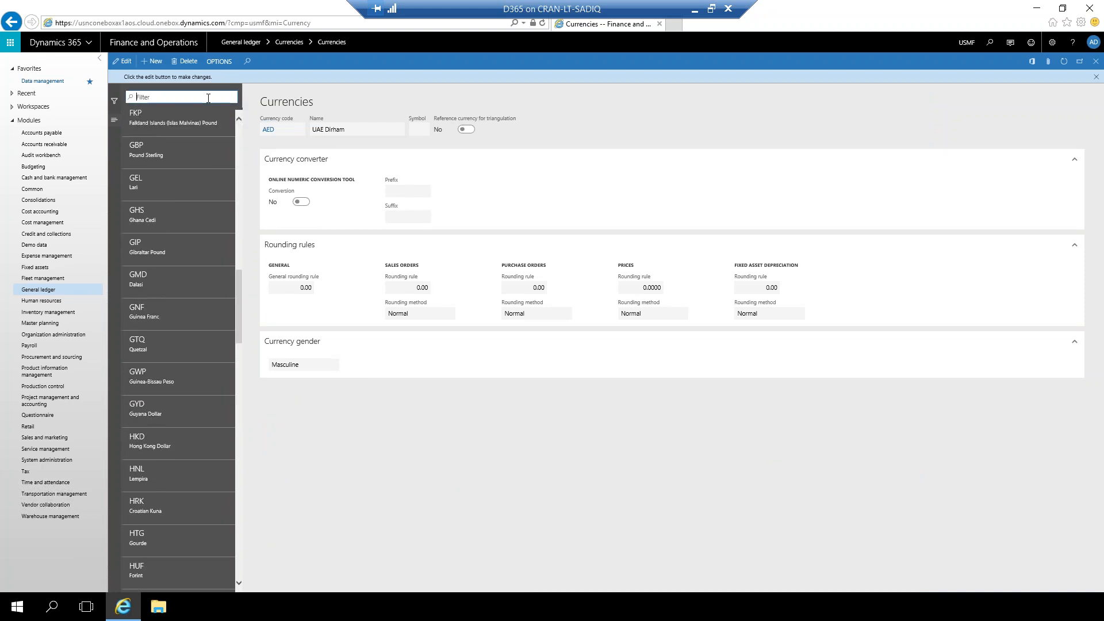
{"action": "type", "text": "PKR"}
{"action": "key", "text": "Return"}
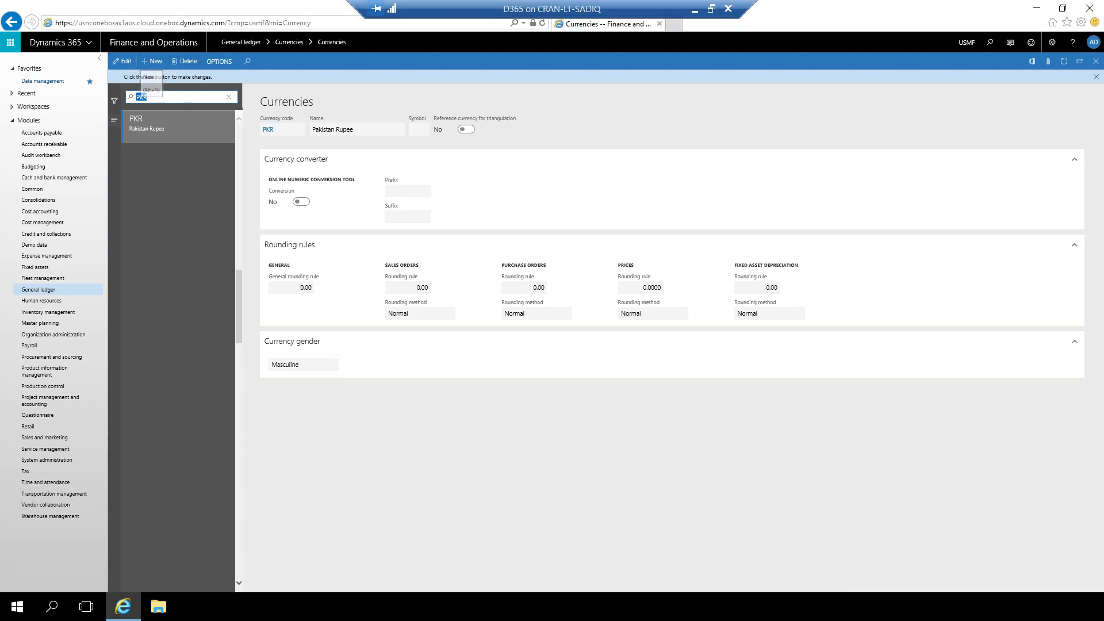
{"action": "left_click", "coordinate": [228, 97]}
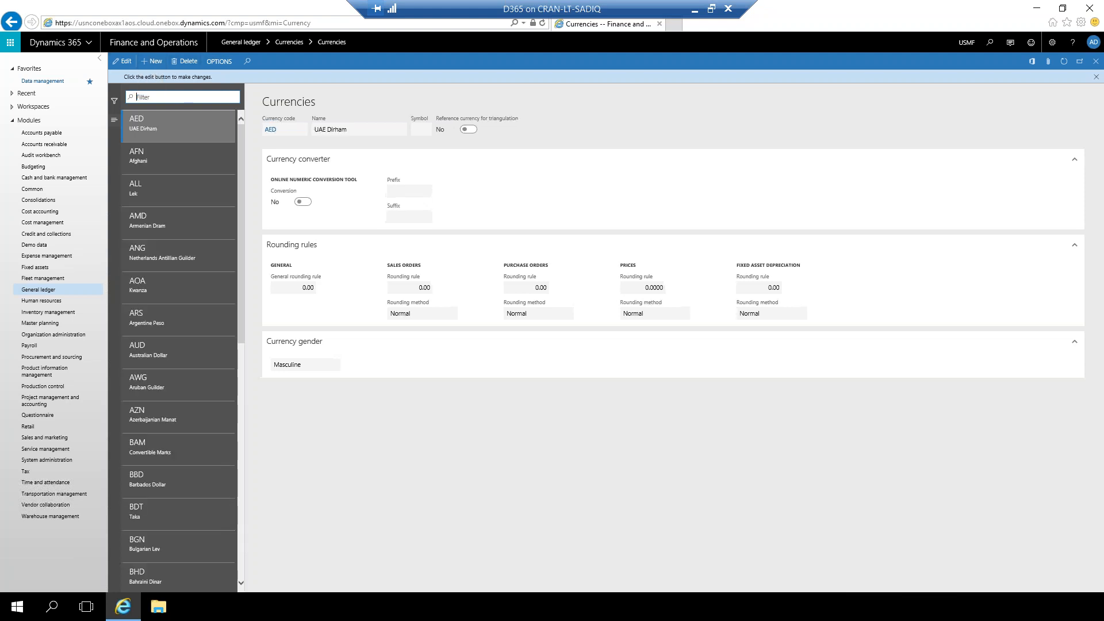
Step: Add an exchange rate type in General ledger with MIC Default as both type and name, and close the page
{"action": "left_click", "coordinate": [28, 291]}
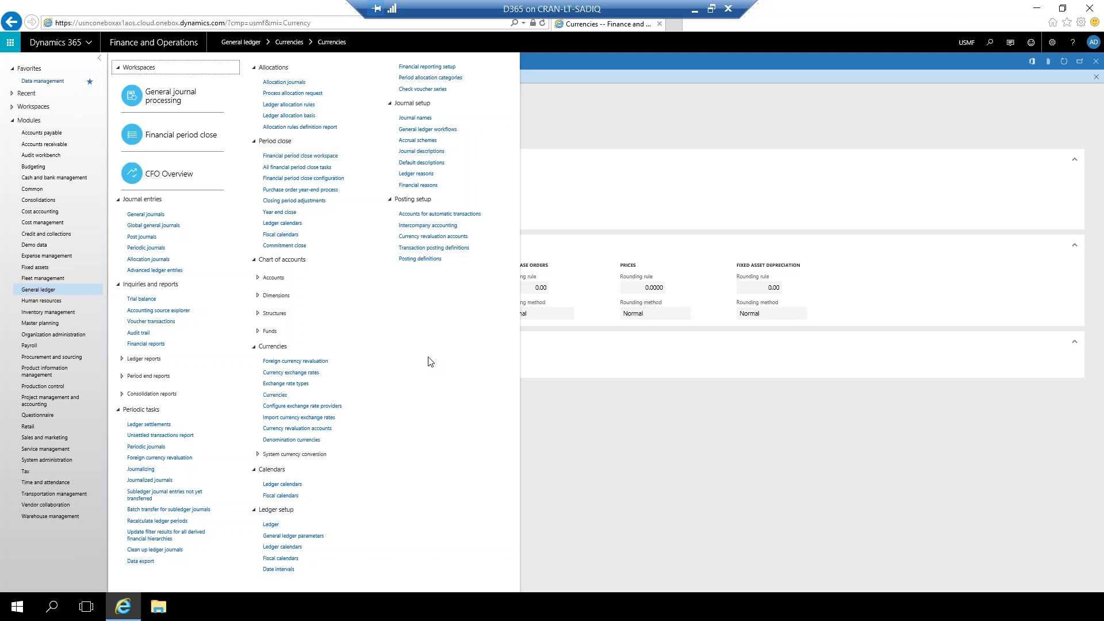
{"action": "left_click", "coordinate": [303, 389]}
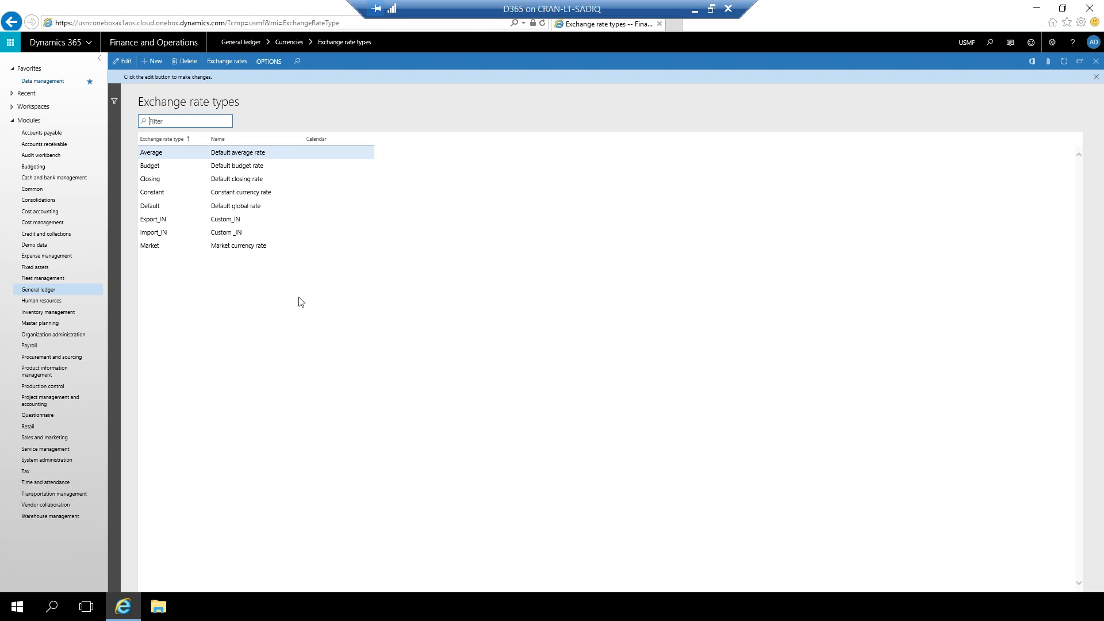
{"action": "left_click", "coordinate": [152, 62]}
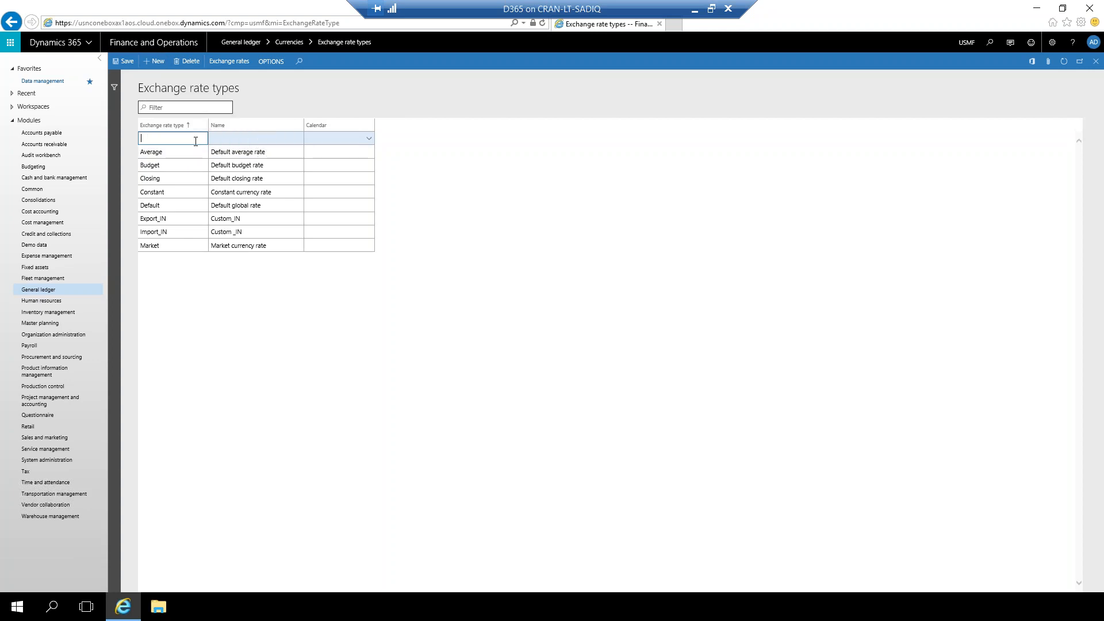
{"action": "type", "text": "MIC Default"}
{"action": "left_click_drag", "start_coordinate": [174, 139], "coordinate": [141, 139]}
{"action": "key", "text": "ctrl+c"}
{"action": "left_click", "coordinate": [225, 136]}
{"action": "key", "text": "ctrl+v"}
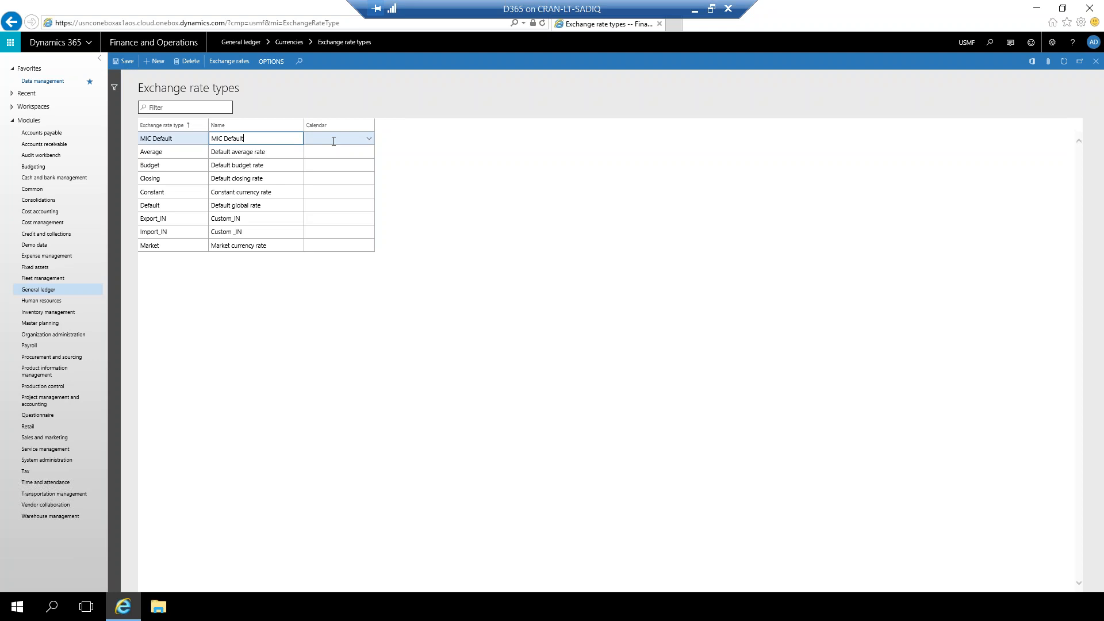
{"action": "left_click", "coordinate": [329, 349]}
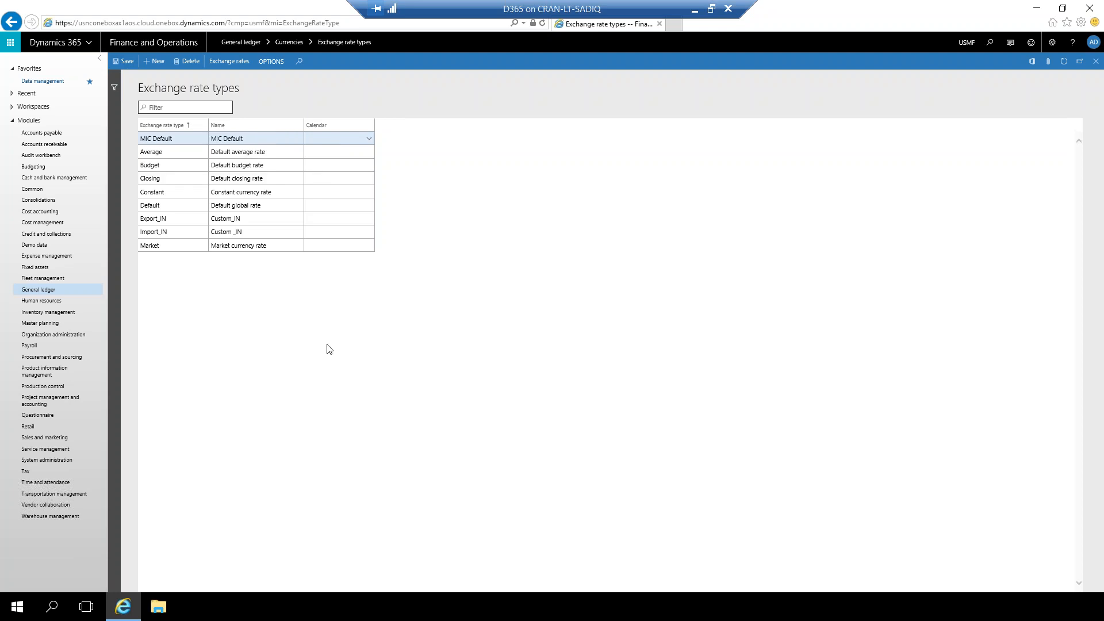
{"action": "key", "text": "Escape"}
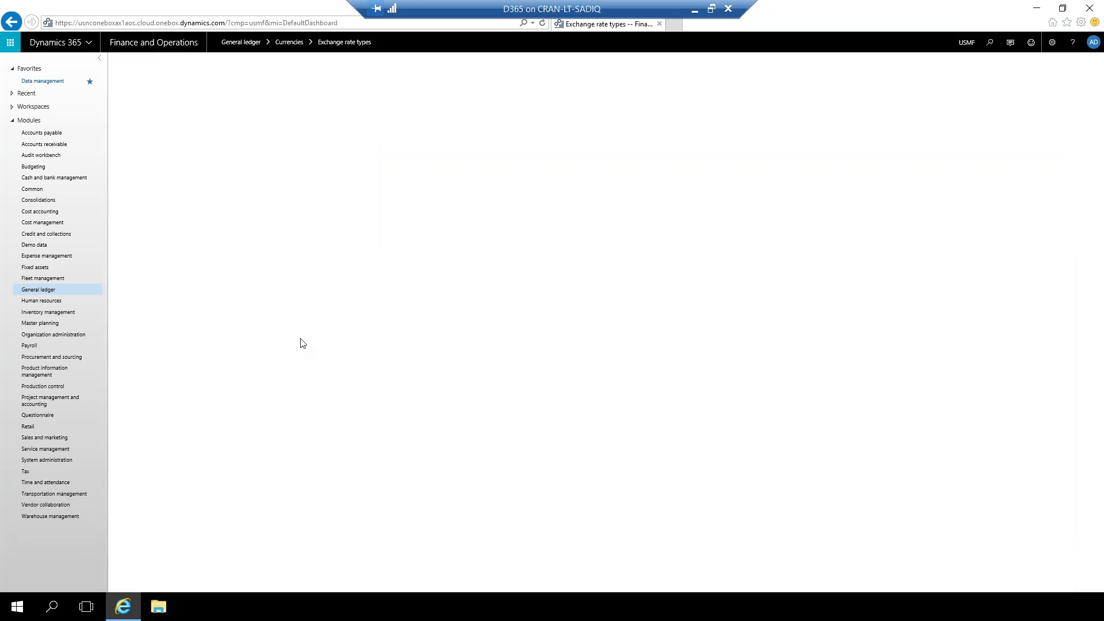
Step: Add Central Bank of Europe as an exchange rate provider in General ledger, save it and close the page
{"action": "left_click", "coordinate": [32, 291]}
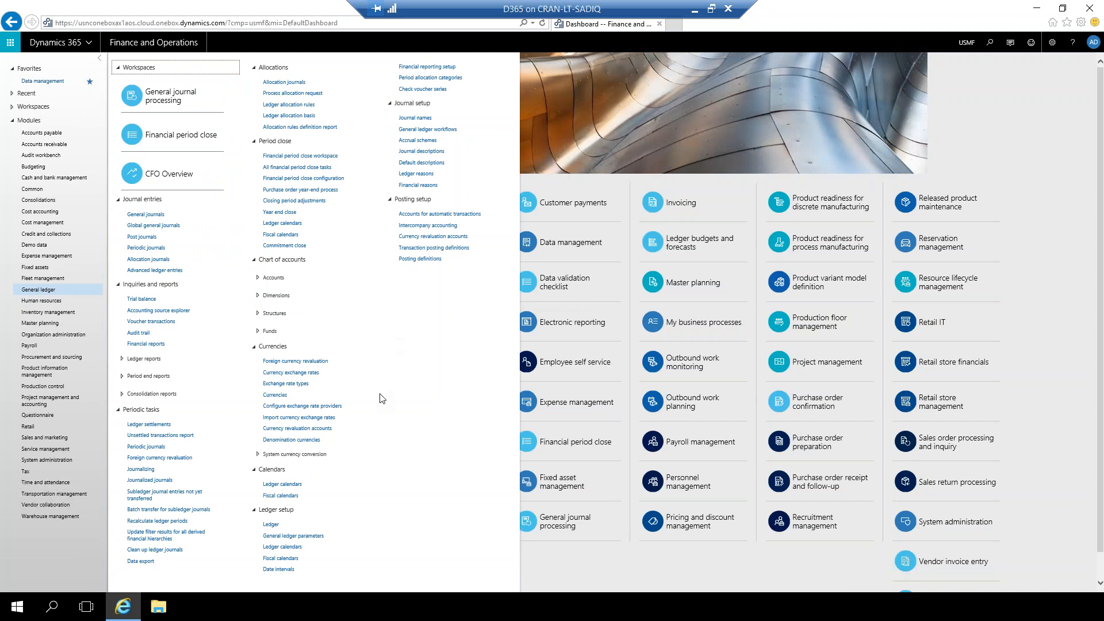
{"action": "left_click", "coordinate": [322, 407]}
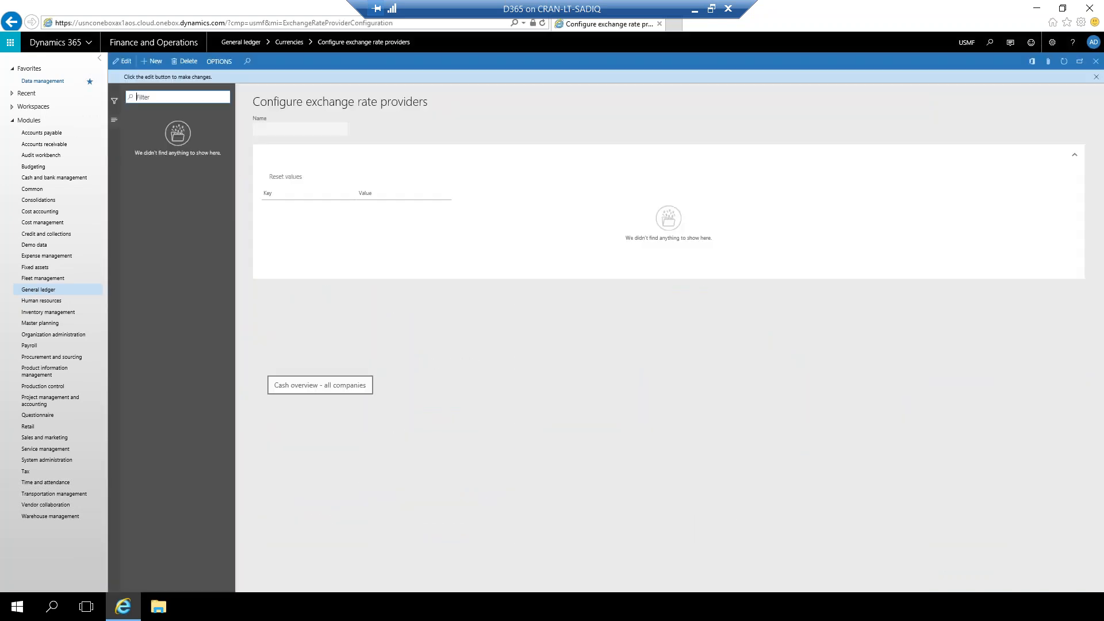
{"action": "left_click", "coordinate": [152, 64]}
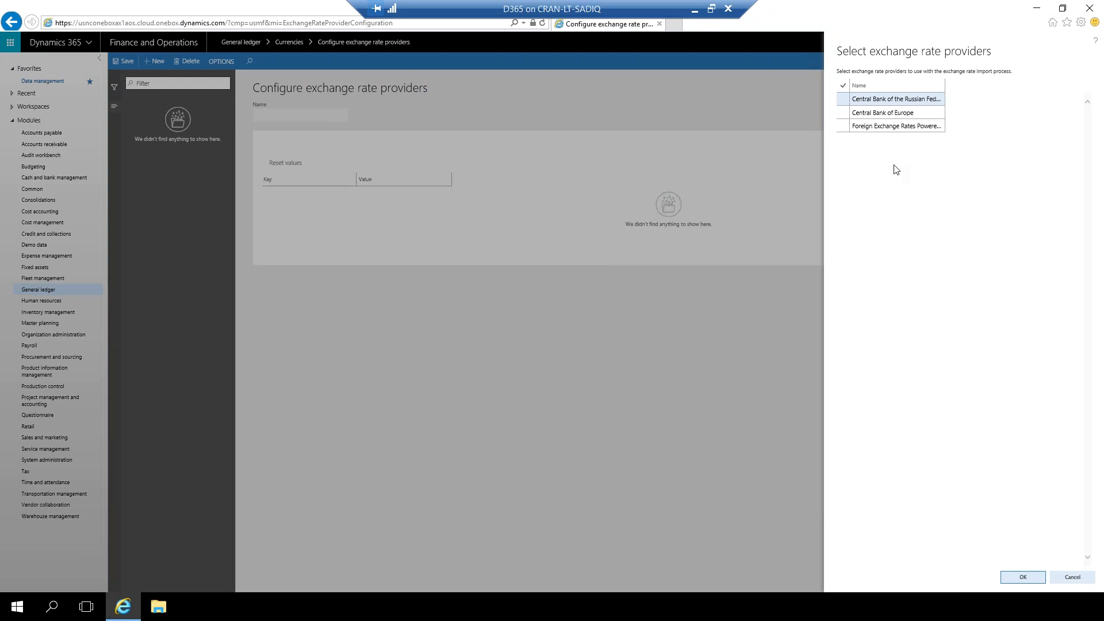
{"action": "left_click", "coordinate": [888, 112]}
{"action": "left_click", "coordinate": [885, 101]}
{"action": "left_click", "coordinate": [895, 126]}
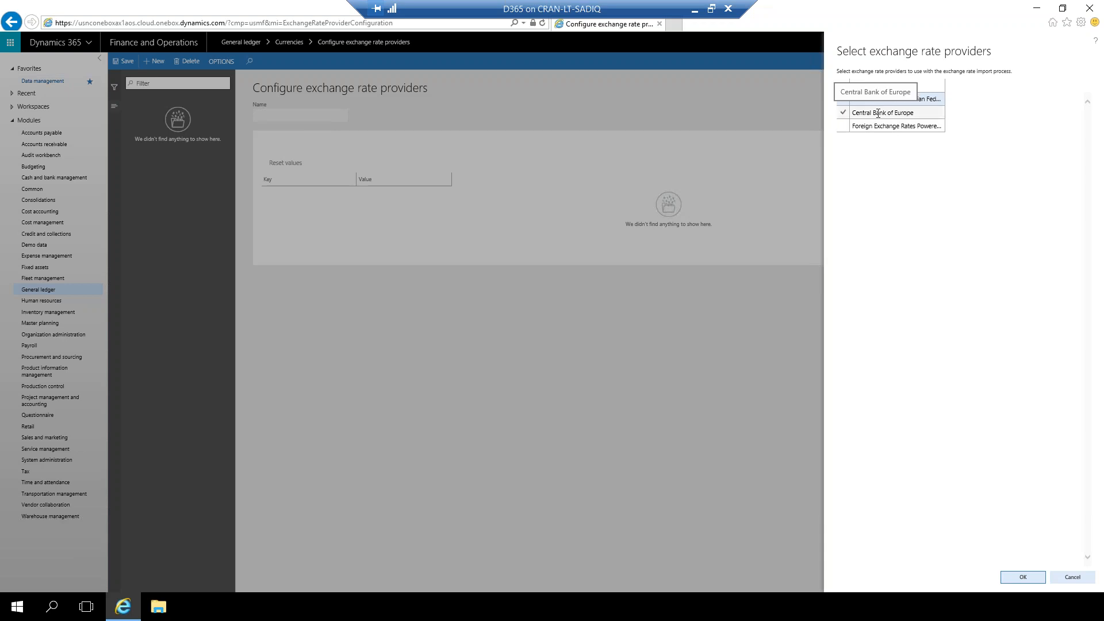
{"action": "left_click", "coordinate": [907, 100]}
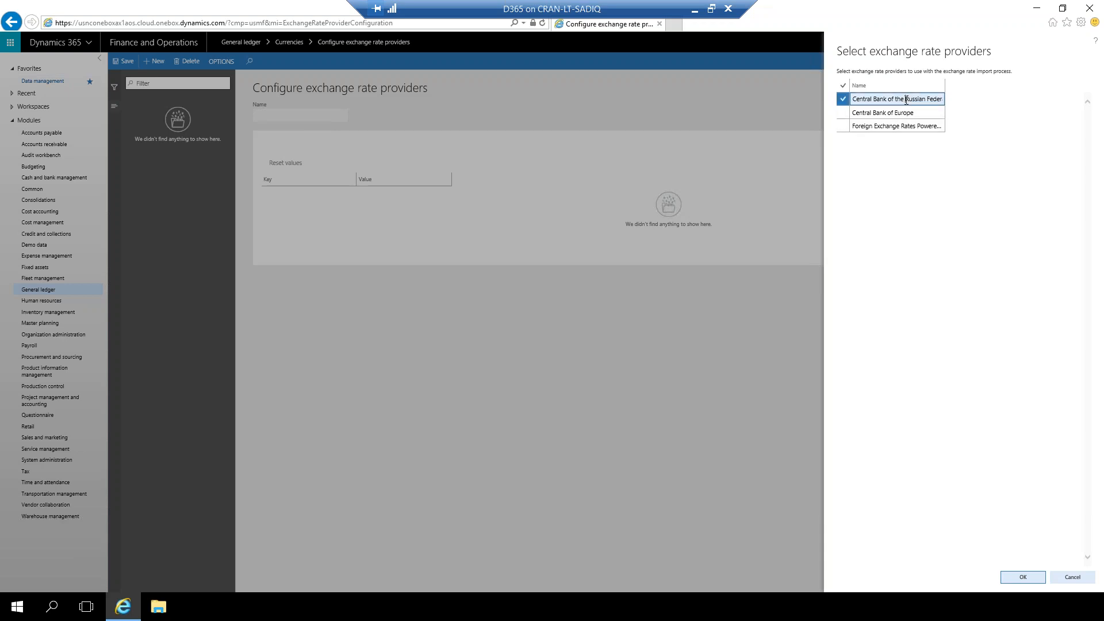
{"action": "left_click", "coordinate": [885, 112]}
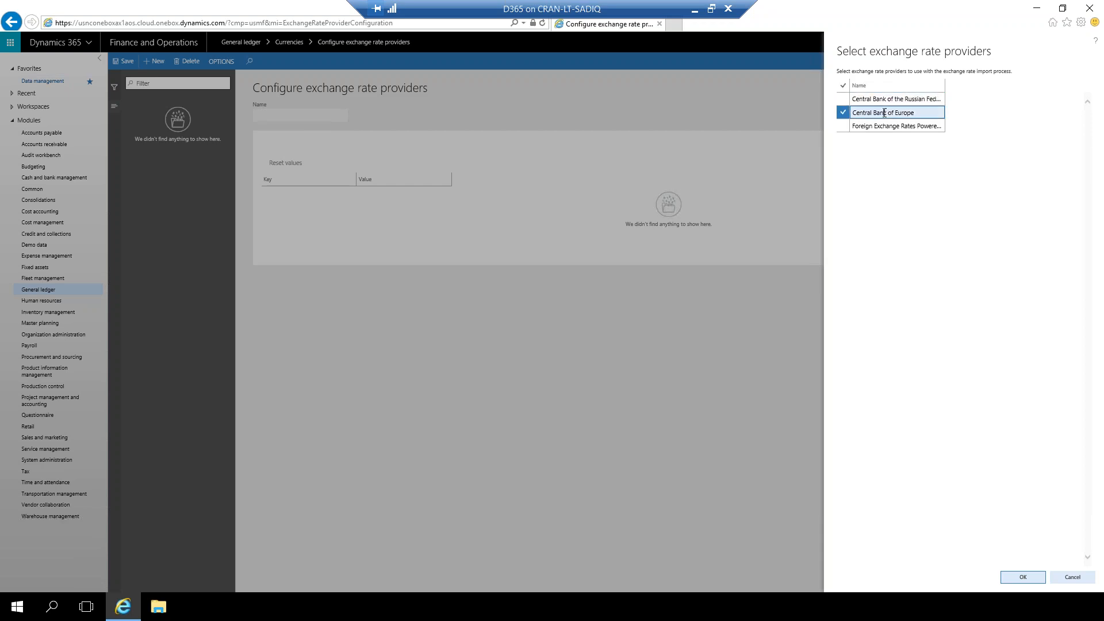
{"action": "left_click", "coordinate": [1015, 582]}
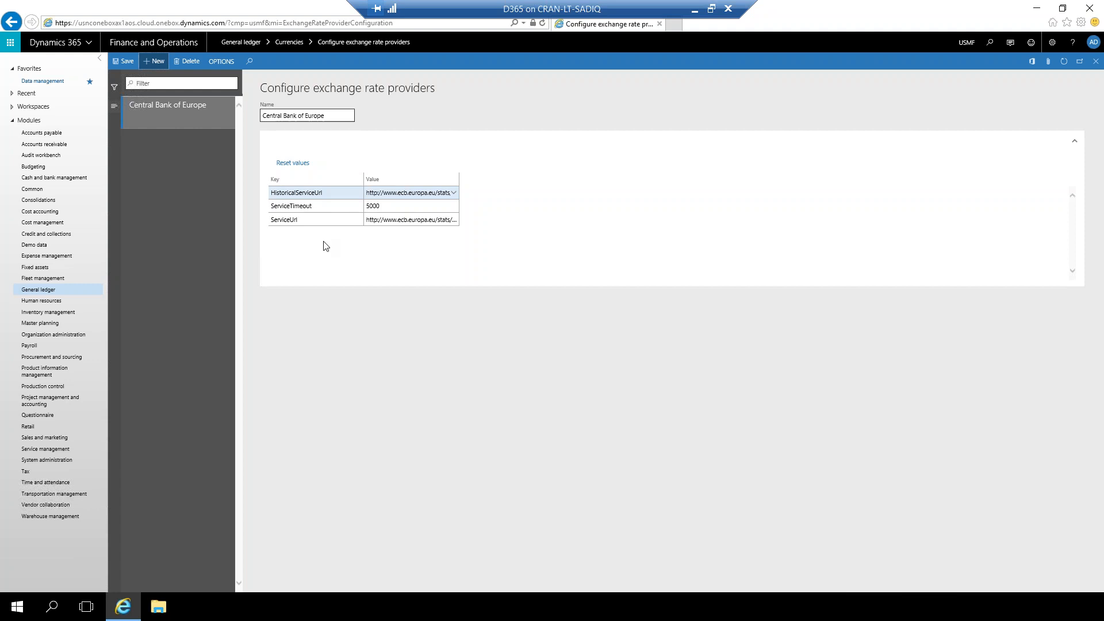
{"action": "left_click", "coordinate": [121, 63]}
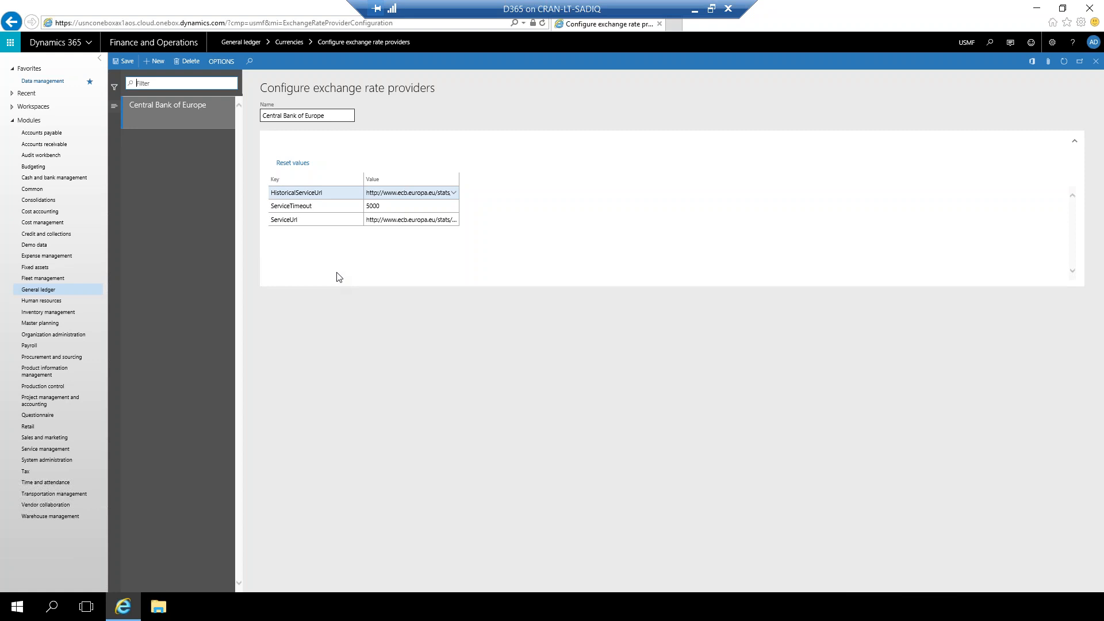
{"action": "key", "text": "Escape"}
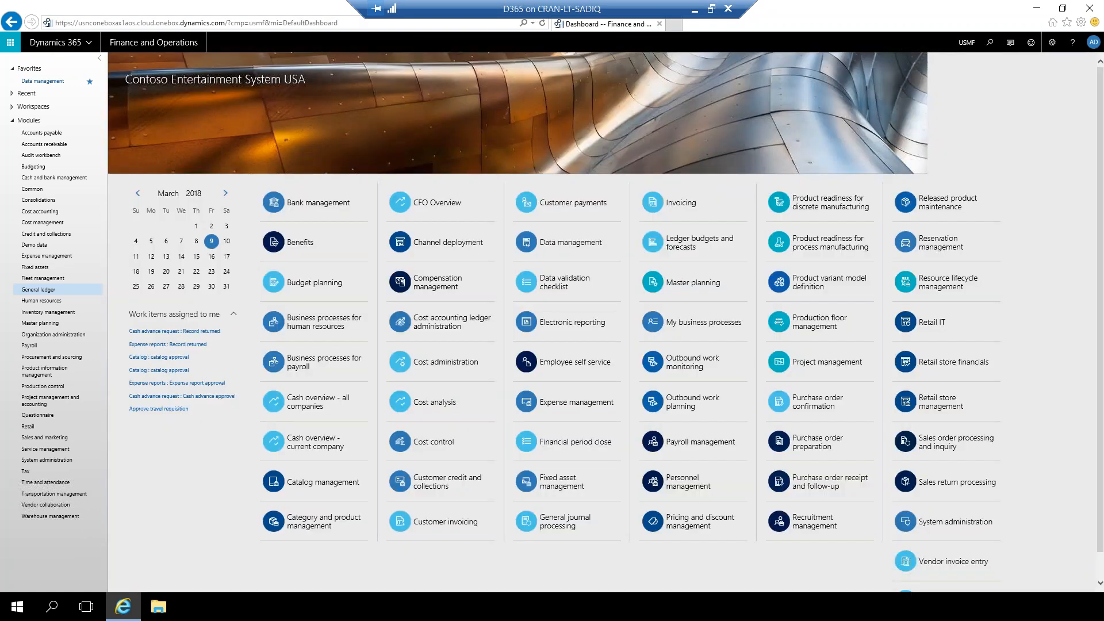
Step: Import currency exchange rates for the MIC Default rate type from Central Bank of Europe, as of today's date
{"action": "left_click", "coordinate": [39, 291]}
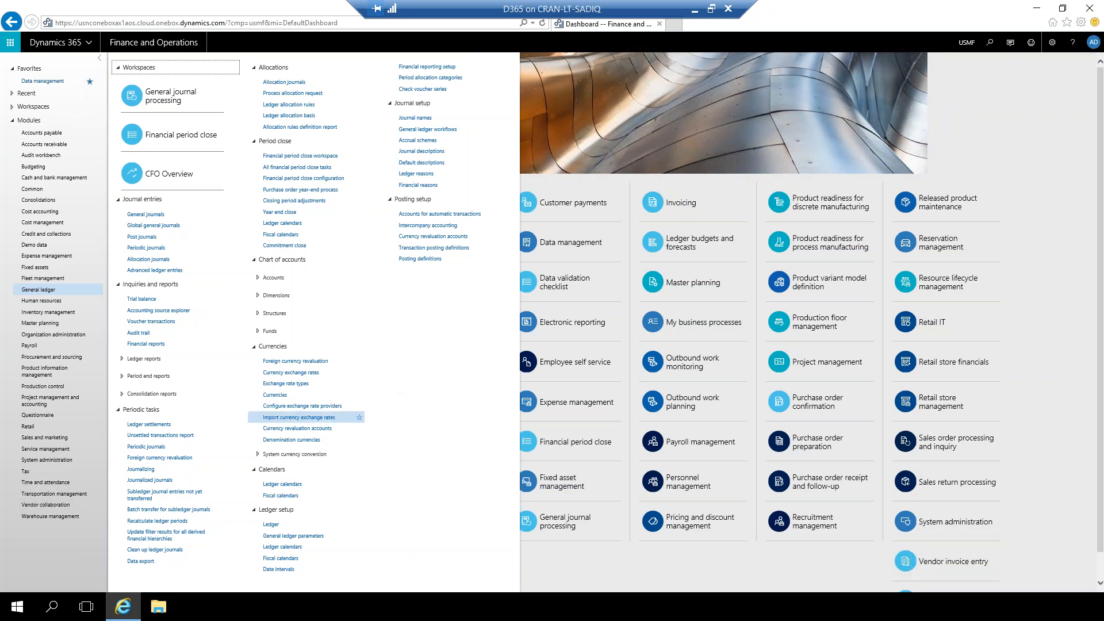
{"action": "left_click", "coordinate": [336, 424]}
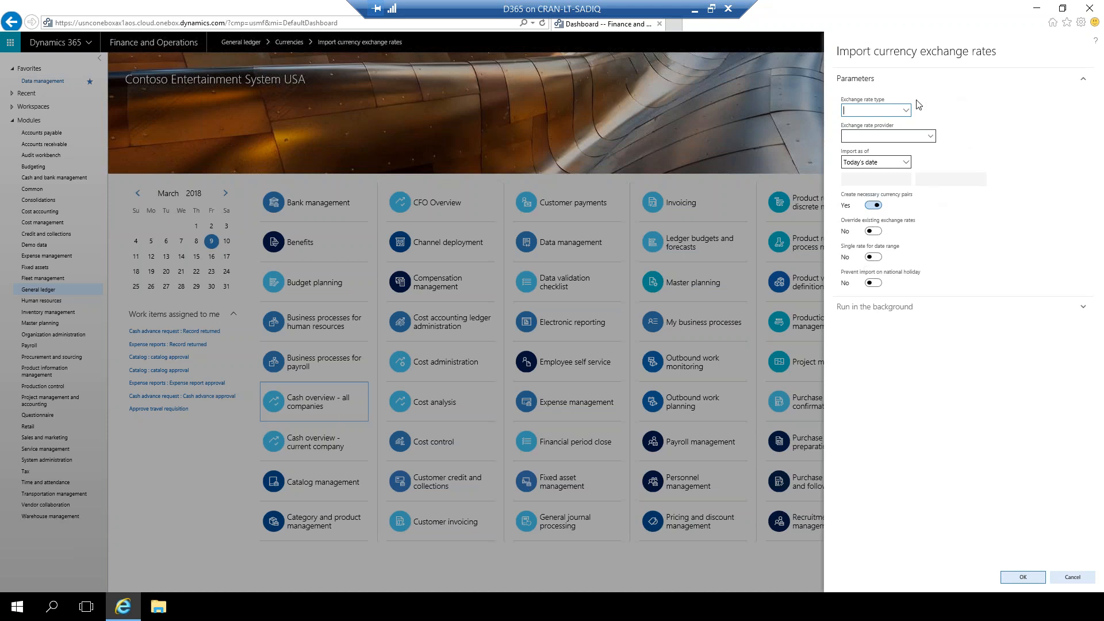
{"action": "left_click", "coordinate": [906, 111]}
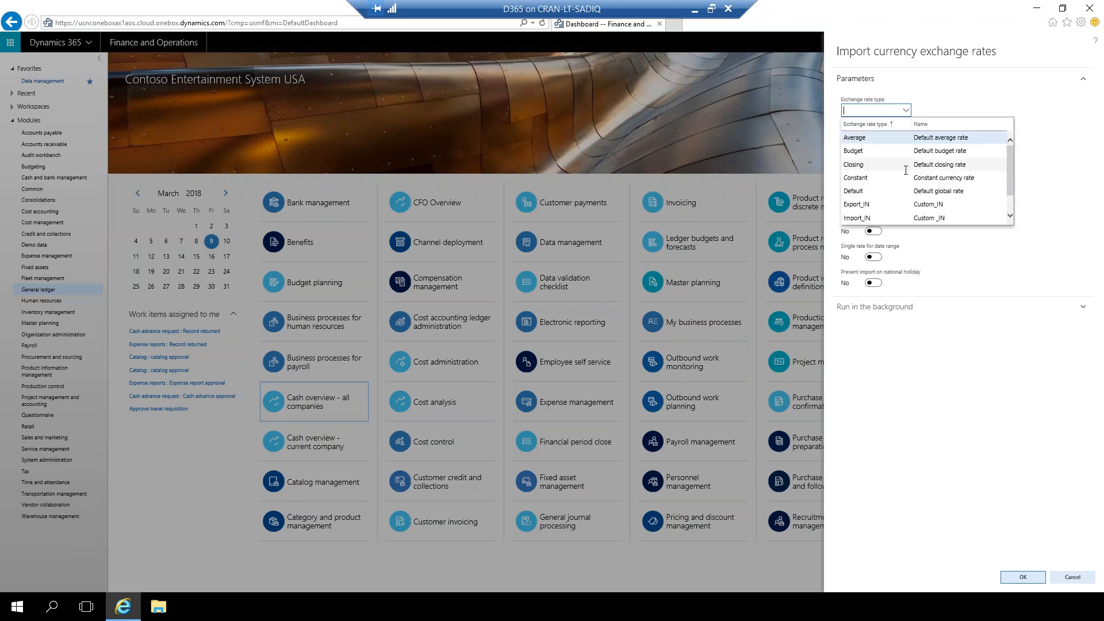
{"action": "left_click_drag", "start_coordinate": [1011, 169], "coordinate": [1009, 189]}
{"action": "left_click", "coordinate": [871, 217]}
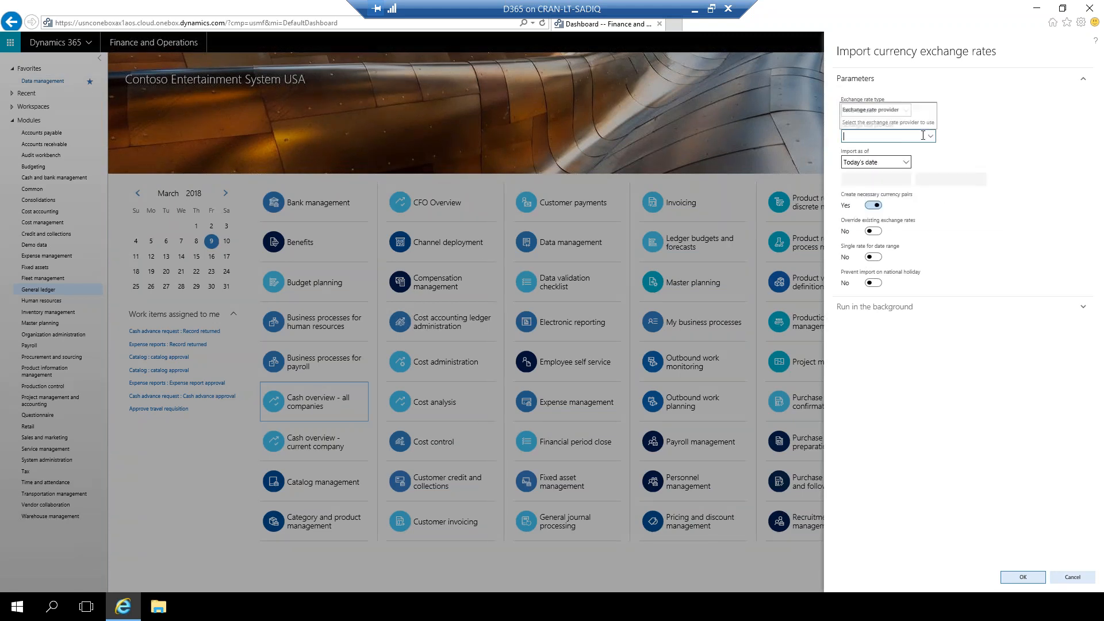
{"action": "left_click", "coordinate": [930, 136]}
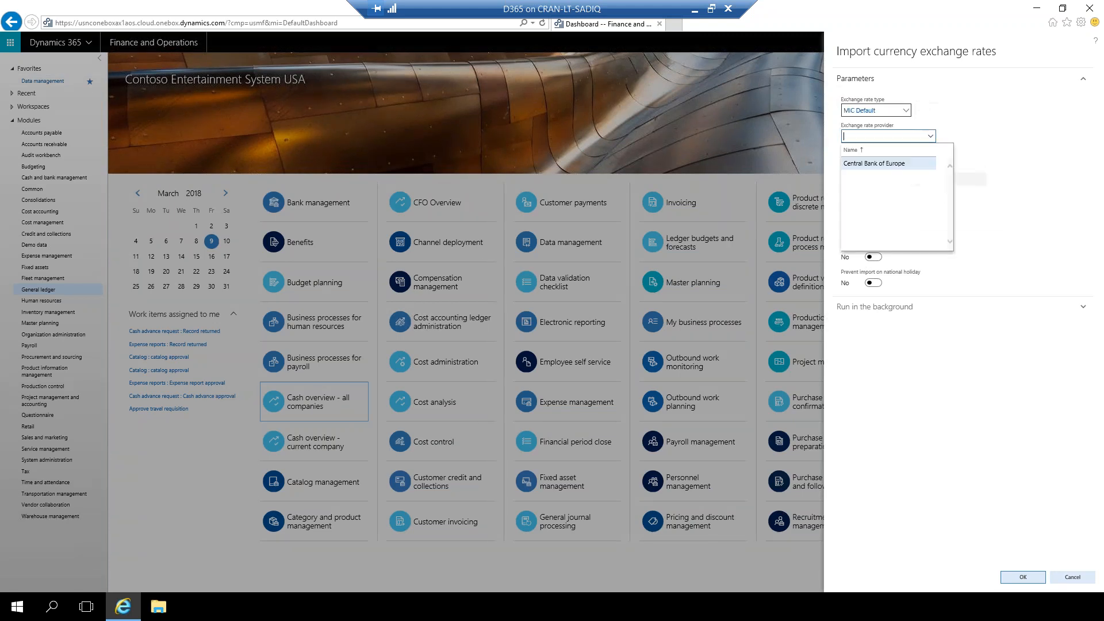
{"action": "left_click", "coordinate": [874, 163]}
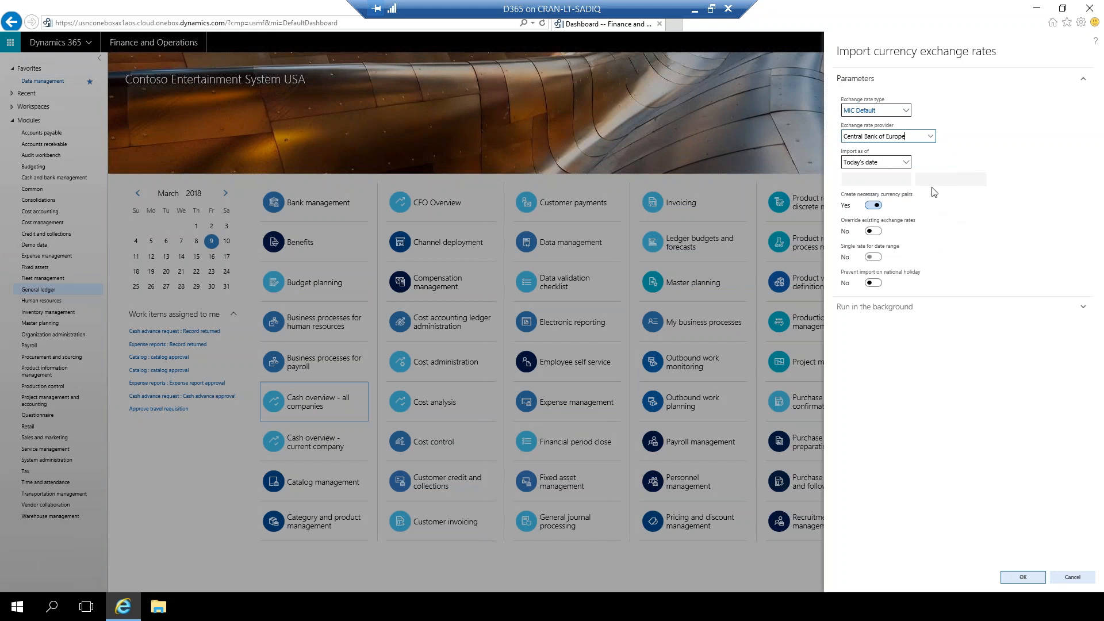
{"action": "left_click", "coordinate": [906, 164]}
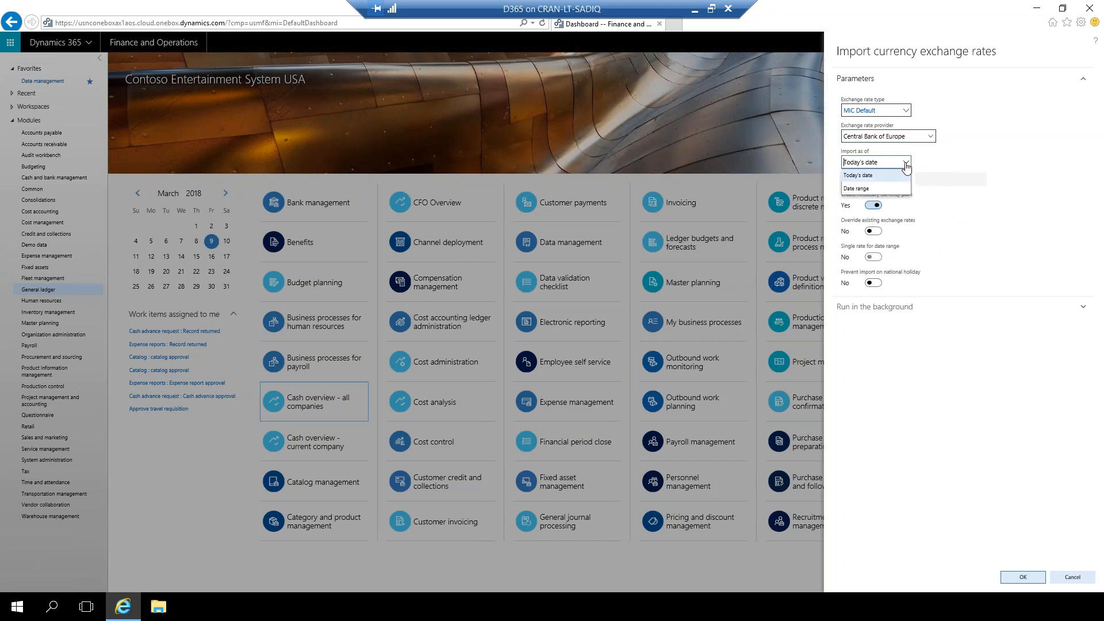
{"action": "left_click", "coordinate": [906, 165]}
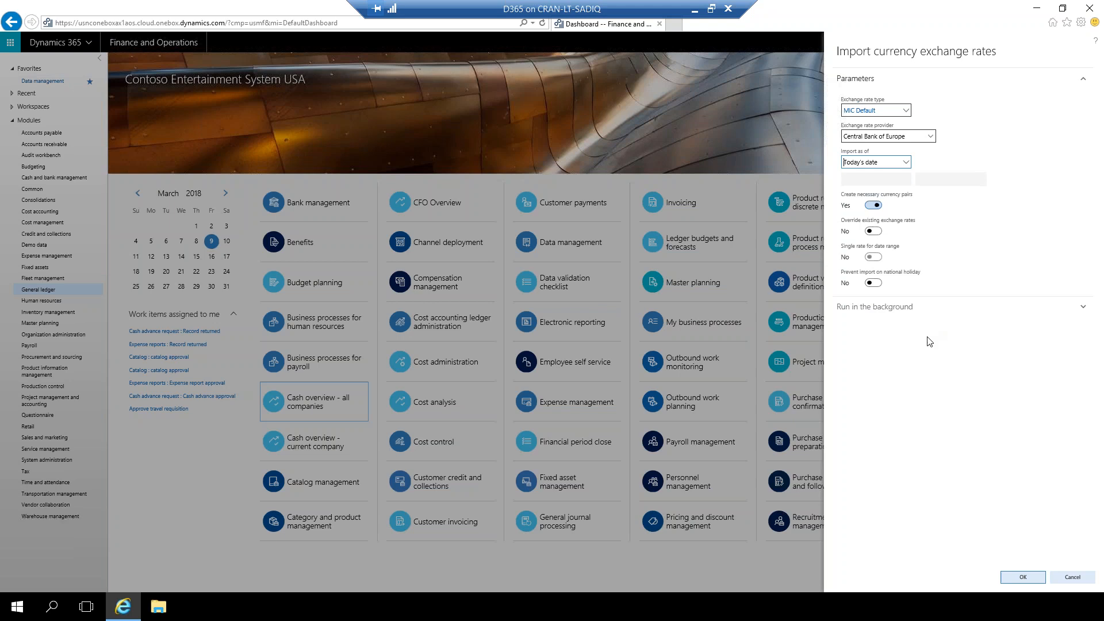
{"action": "left_click", "coordinate": [1024, 576]}
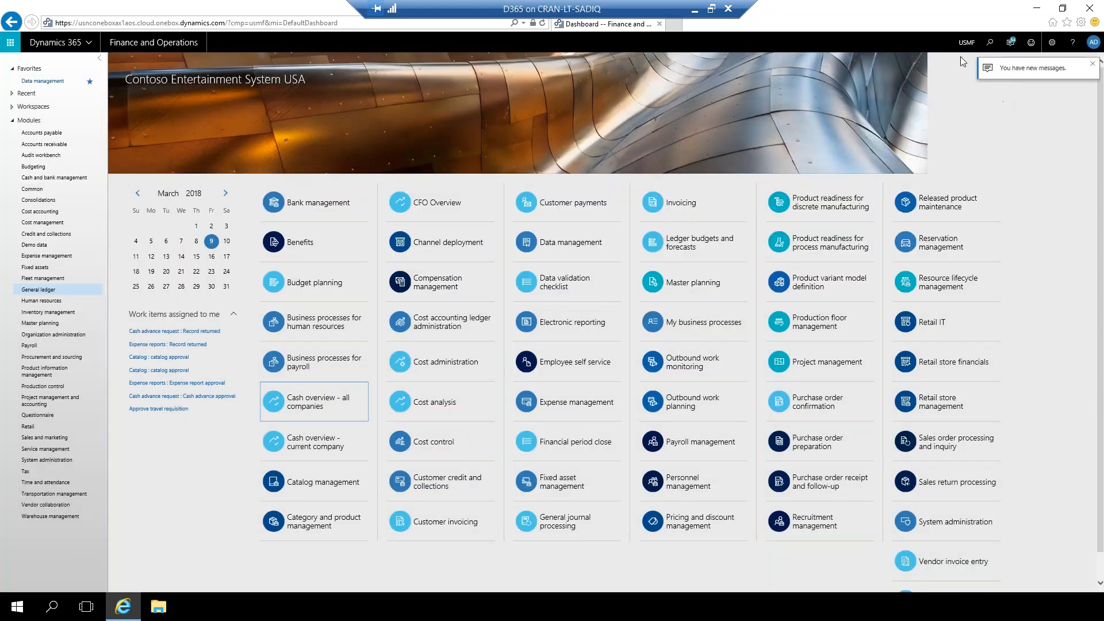
Step: Switch the company to MIC and open the Currency exchange rates page in General ledger
{"action": "left_click", "coordinate": [967, 43]}
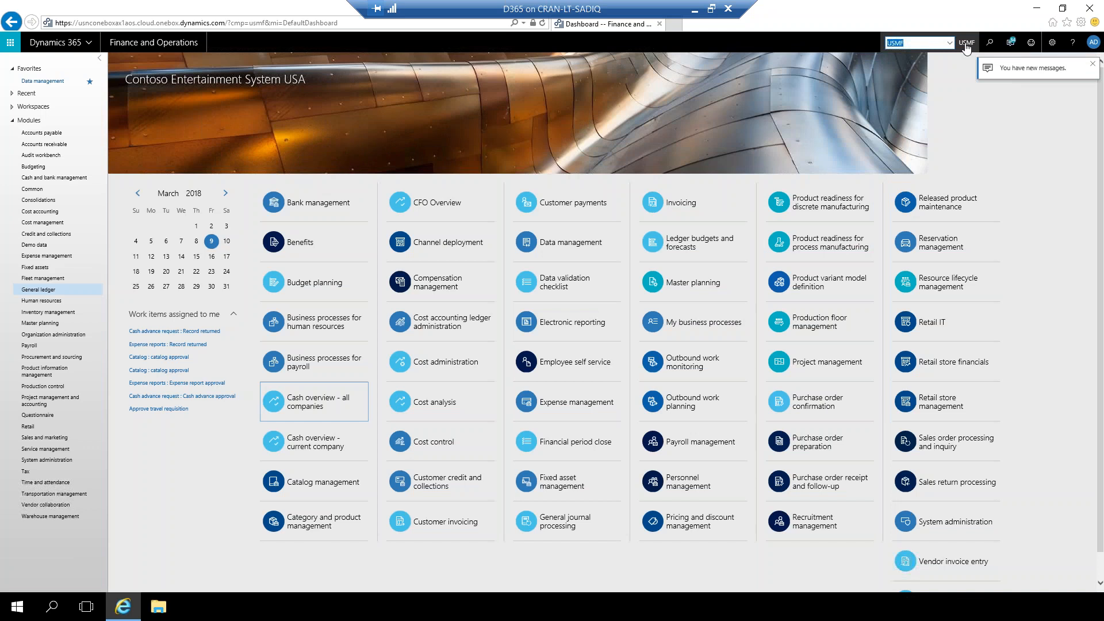
{"action": "type", "text": "mic"}
{"action": "key", "text": "Return"}
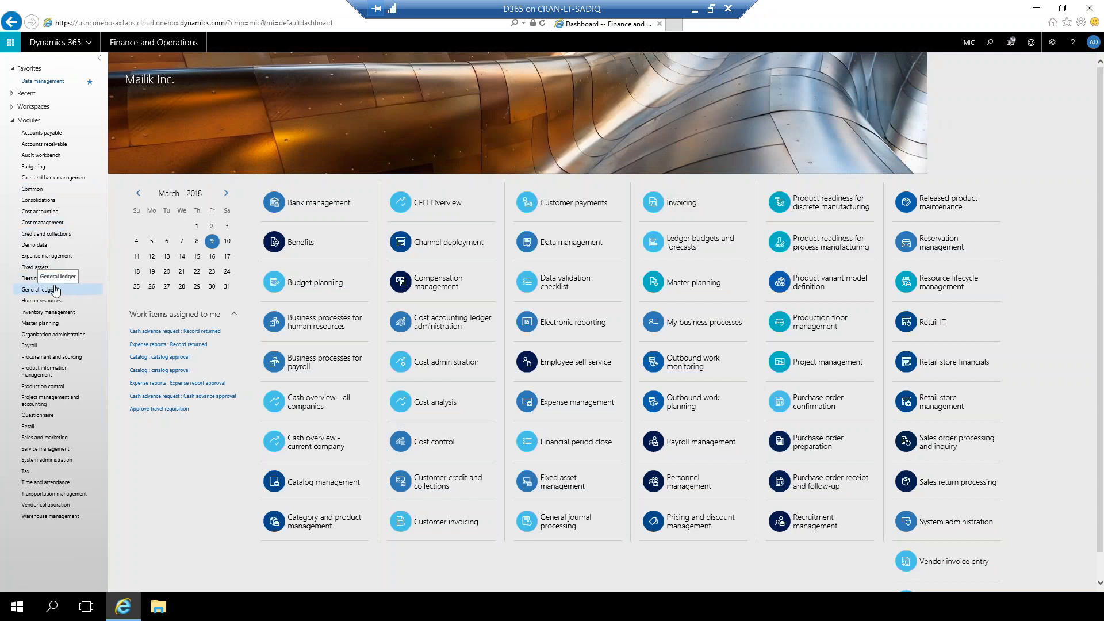
{"action": "left_click", "coordinate": [37, 291]}
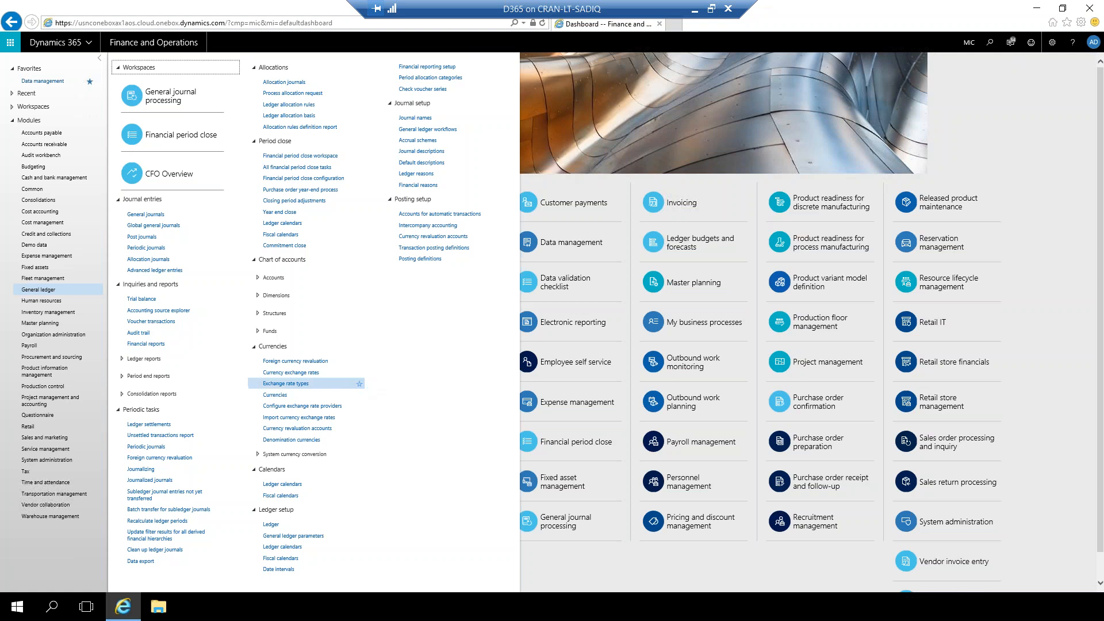
{"action": "left_click", "coordinate": [311, 375]}
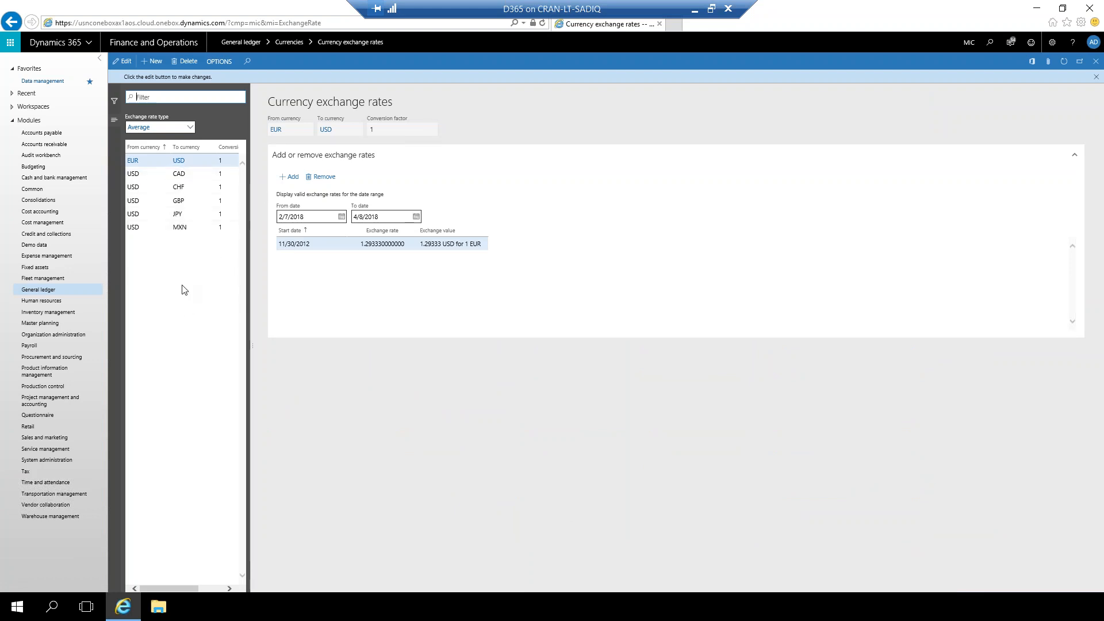
Step: View the Average exchange rates of the USD to CHF and EUR to USD currency pairs
{"action": "right_click", "coordinate": [164, 186]}
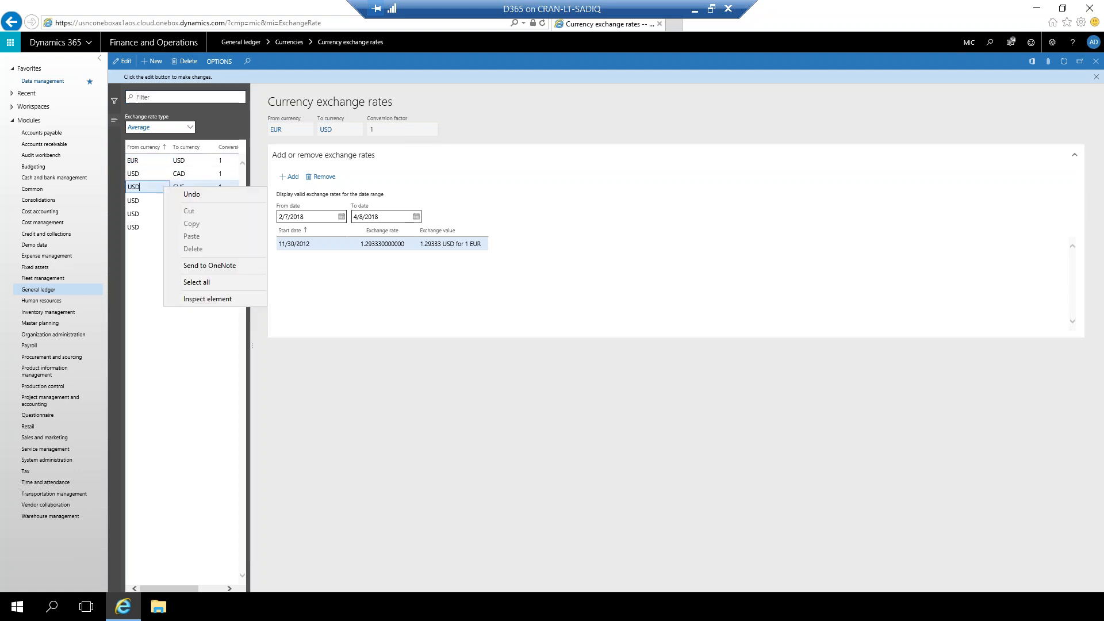
{"action": "left_click", "coordinate": [155, 297]}
{"action": "left_click", "coordinate": [159, 186]}
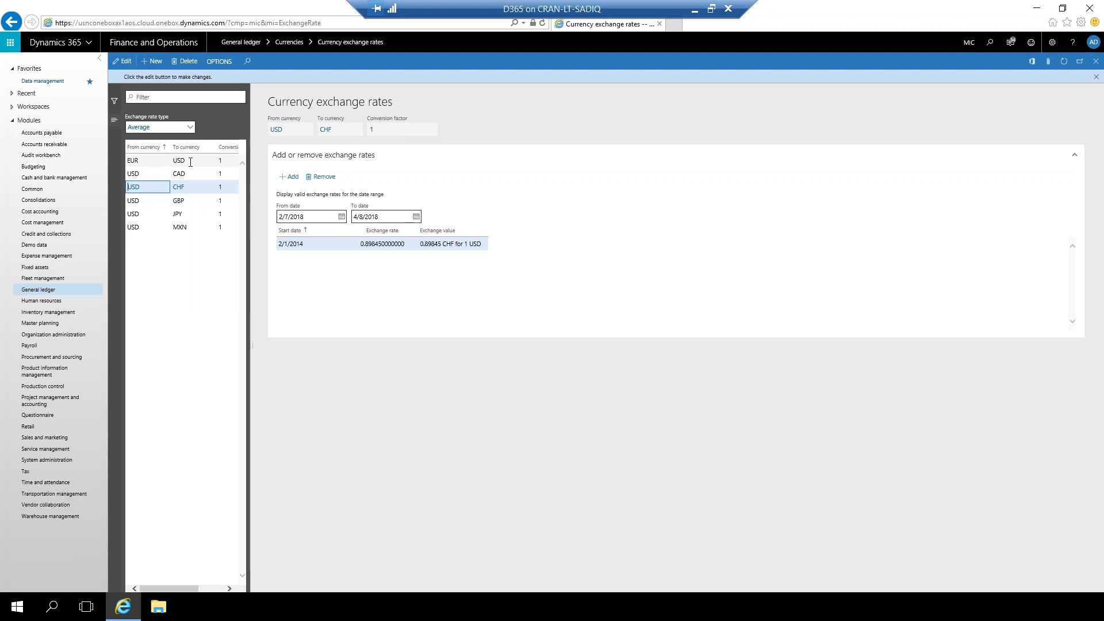
{"action": "left_click", "coordinate": [191, 162]}
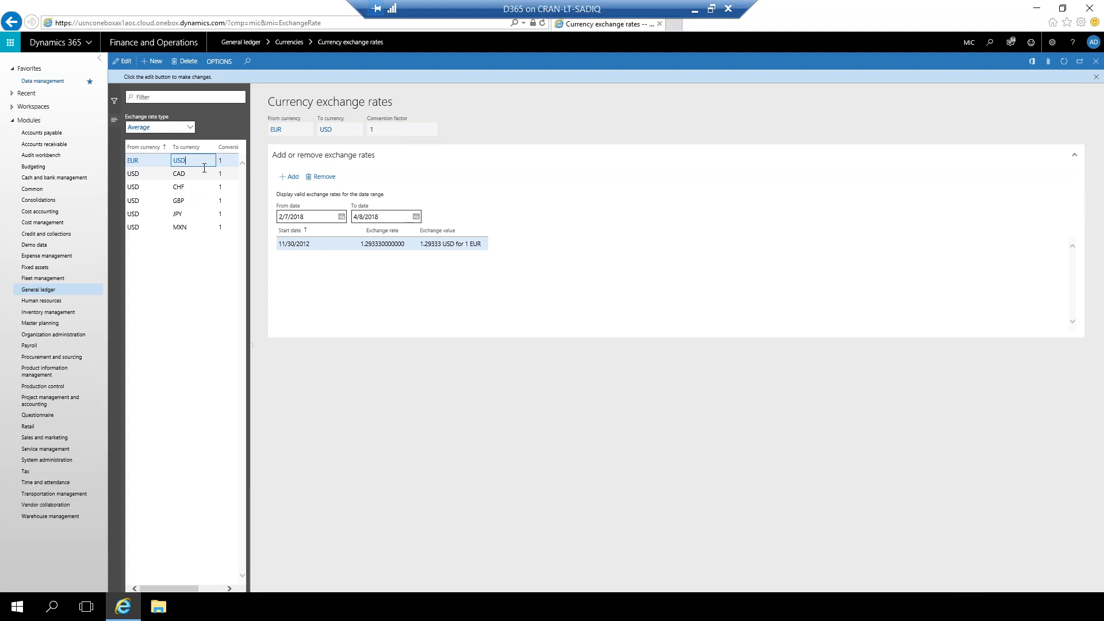
{"action": "left_click", "coordinate": [179, 297]}
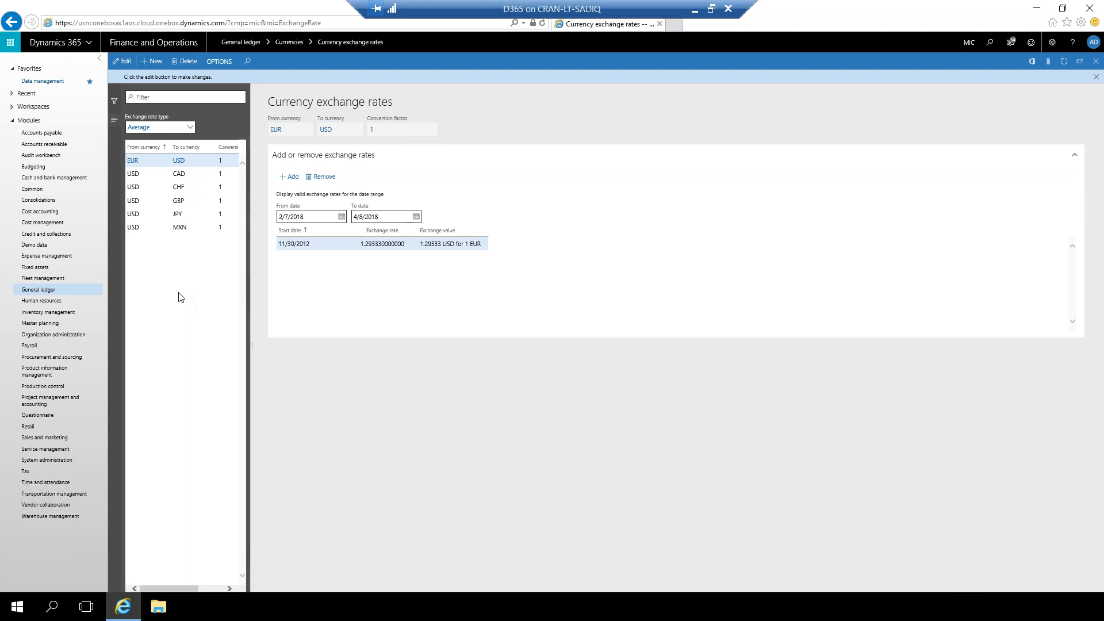
Step: Create a currency pair from USD to PKR under the Average rate type and add an empty exchange rate line
{"action": "left_click", "coordinate": [153, 64]}
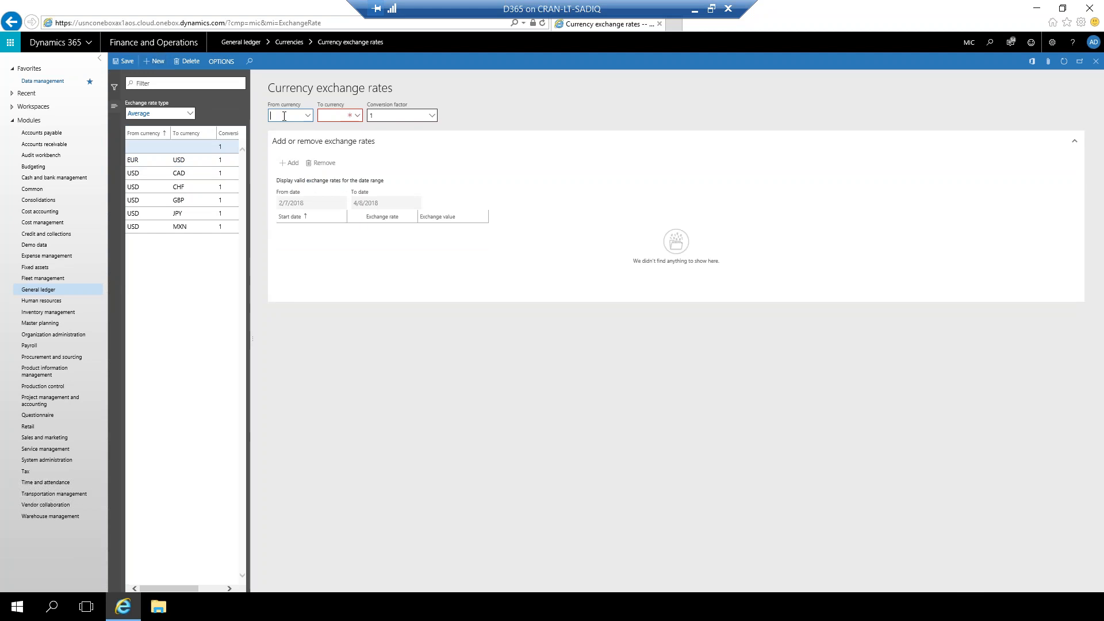
{"action": "type", "text": "USD"}
{"action": "key", "text": "Tab"}
{"action": "type", "text": "PKR"}
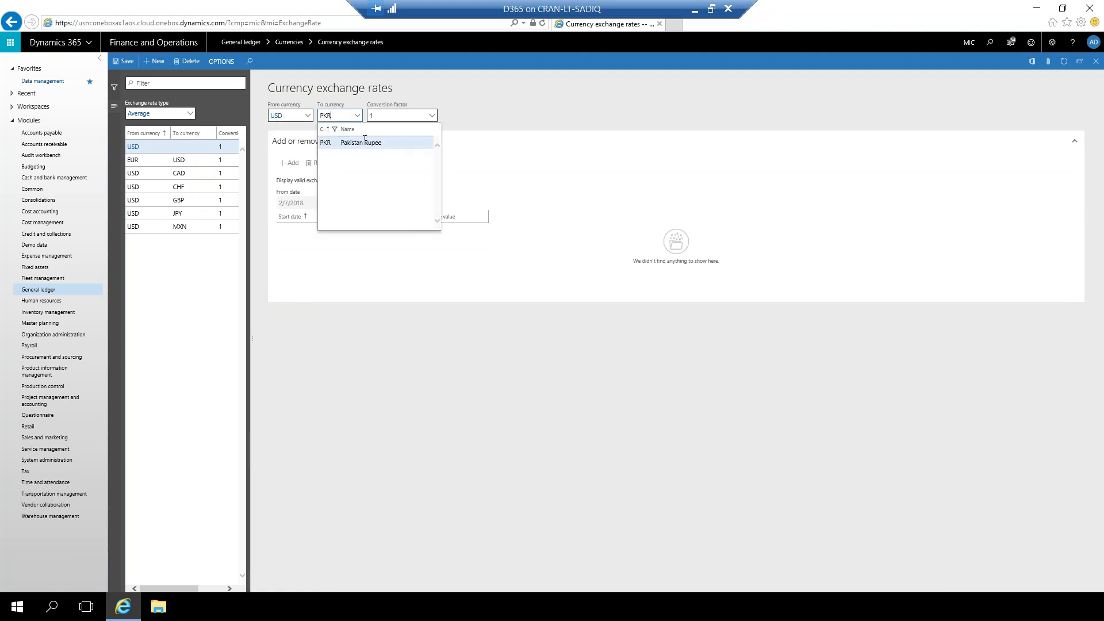
{"action": "left_click", "coordinate": [486, 159]}
{"action": "left_click", "coordinate": [290, 163]}
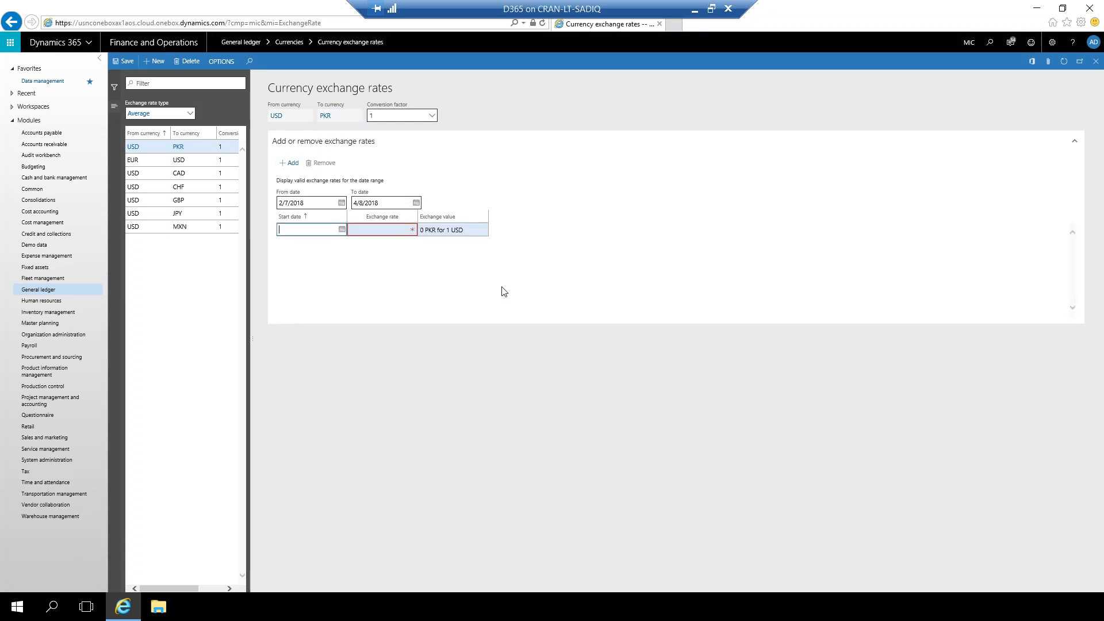
Step: Switch to Chrome on the local desktop, search Google for "usd pkr exchange rate" in a new window and select the rupee amount
{"action": "left_click", "coordinate": [694, 9]}
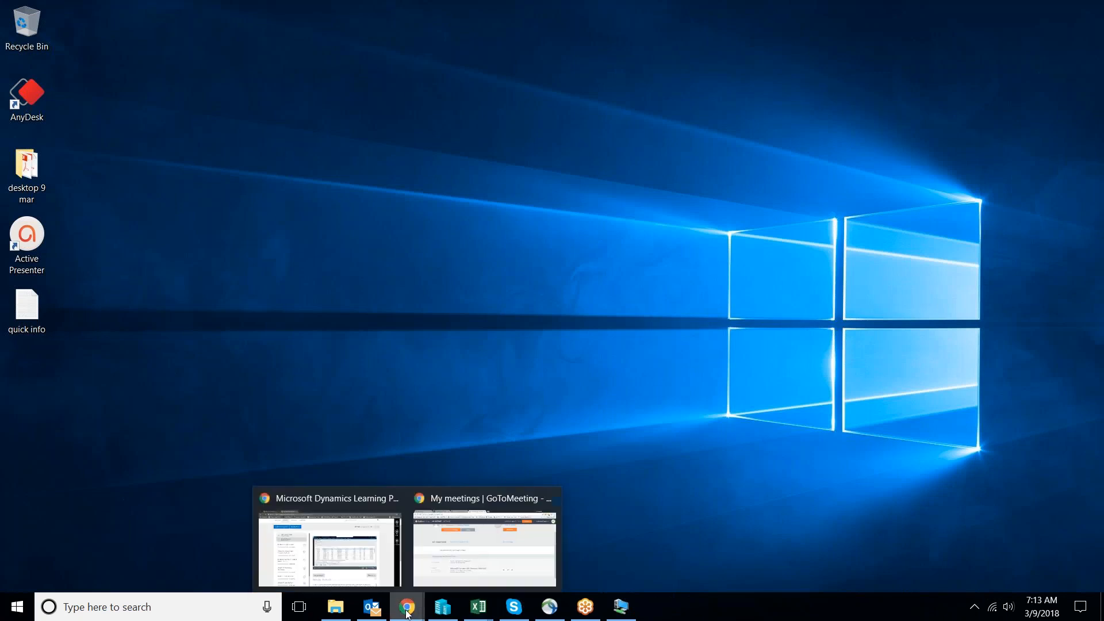
{"action": "mouse_move", "coordinate": [406, 607]}
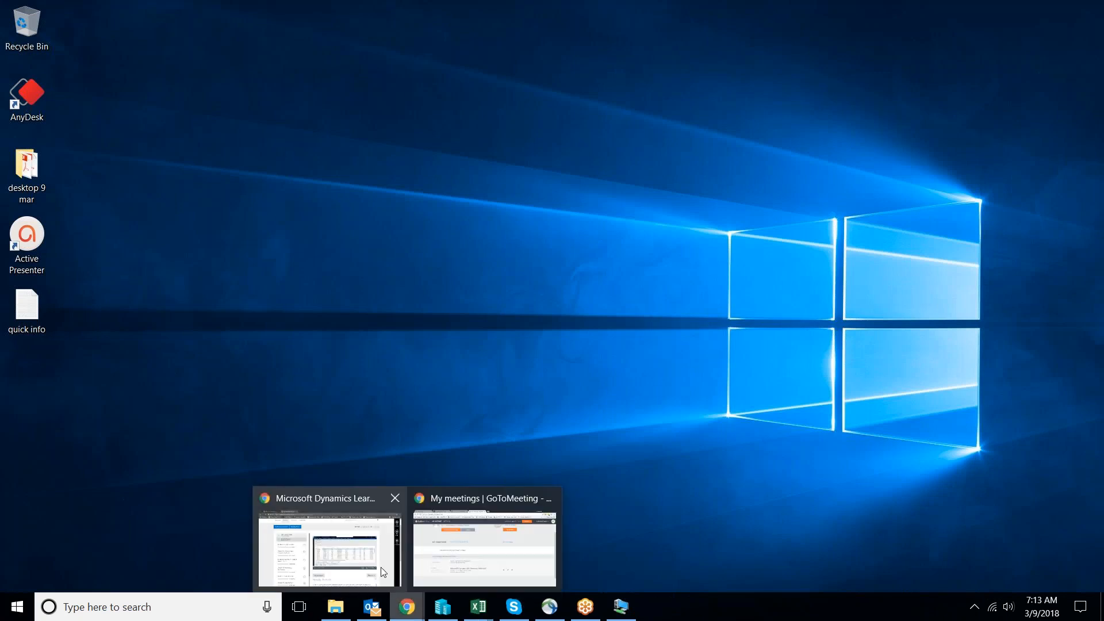
{"action": "left_click", "coordinate": [382, 569]}
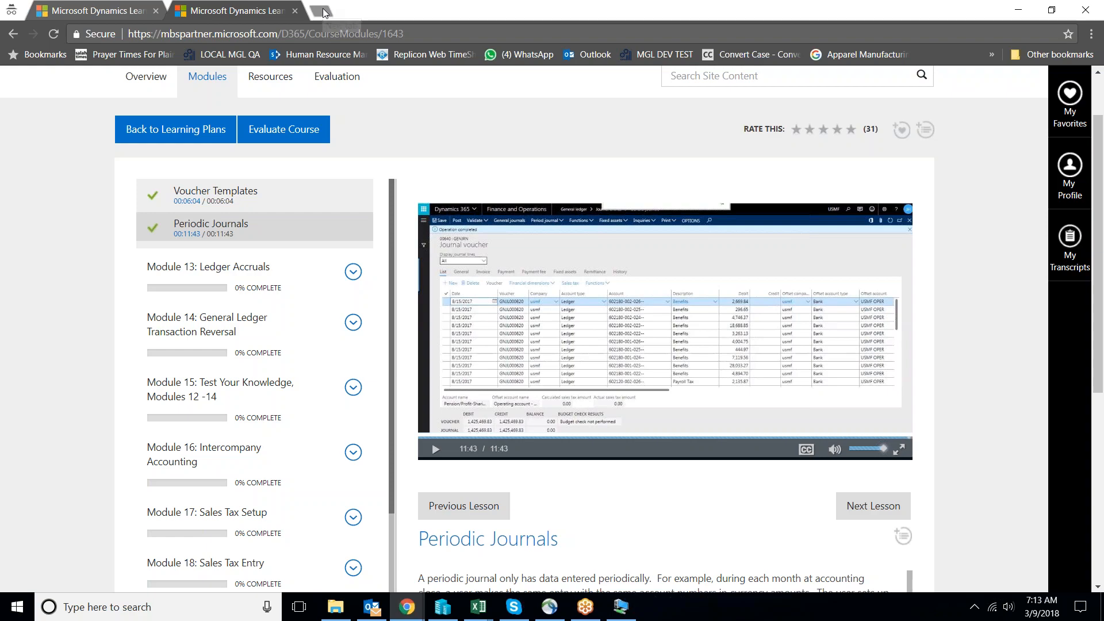
{"action": "left_click", "coordinate": [1018, 14]}
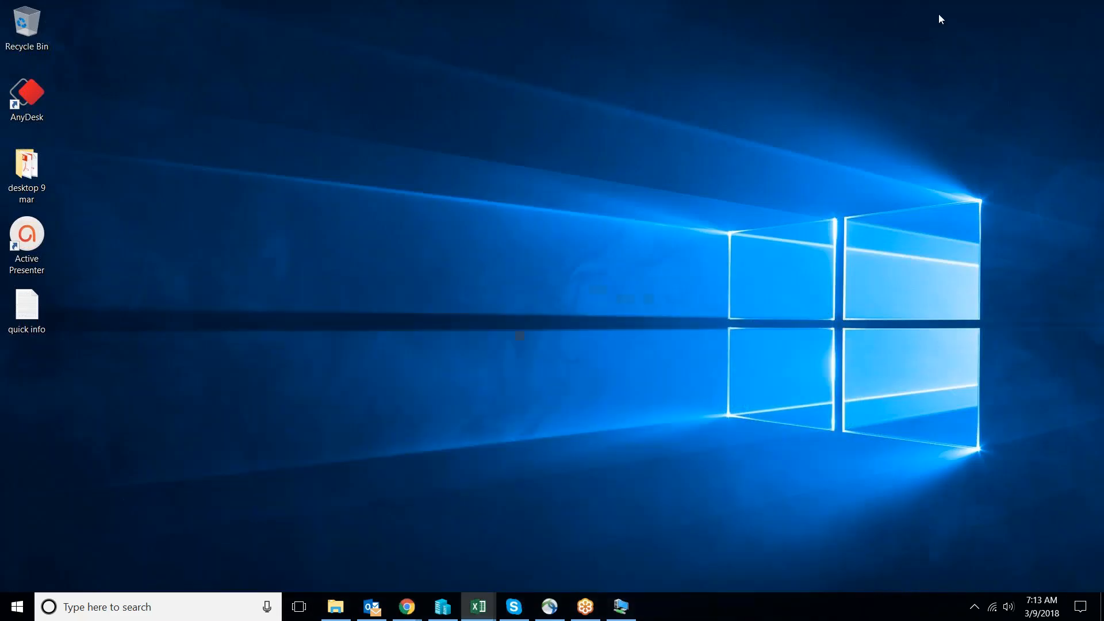
{"action": "mouse_move", "coordinate": [407, 606]}
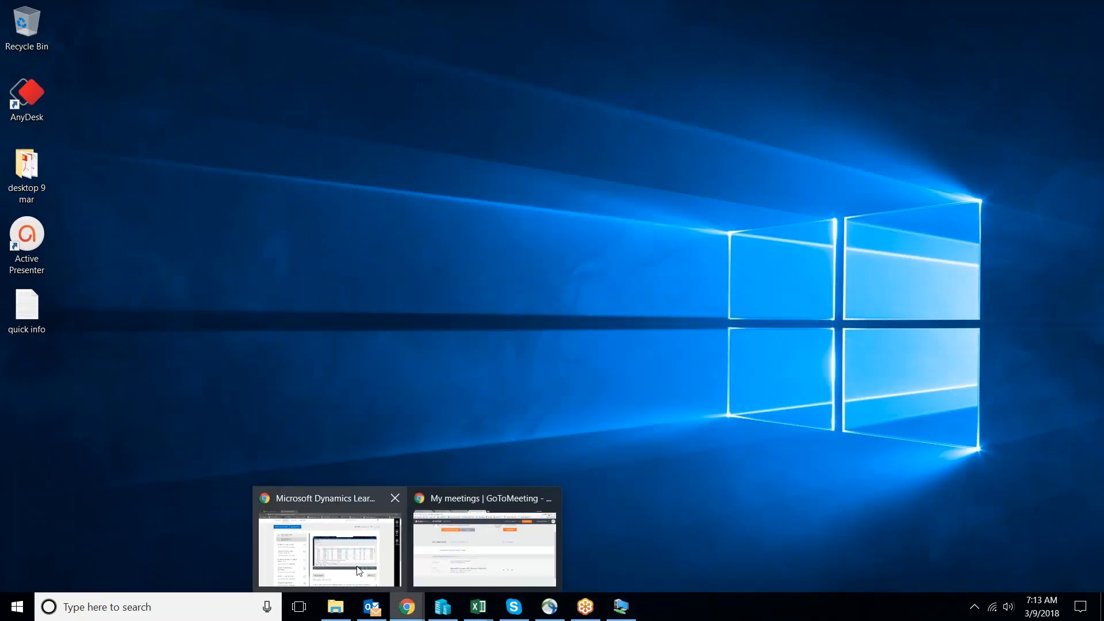
{"action": "mouse_move", "coordinate": [358, 571]}
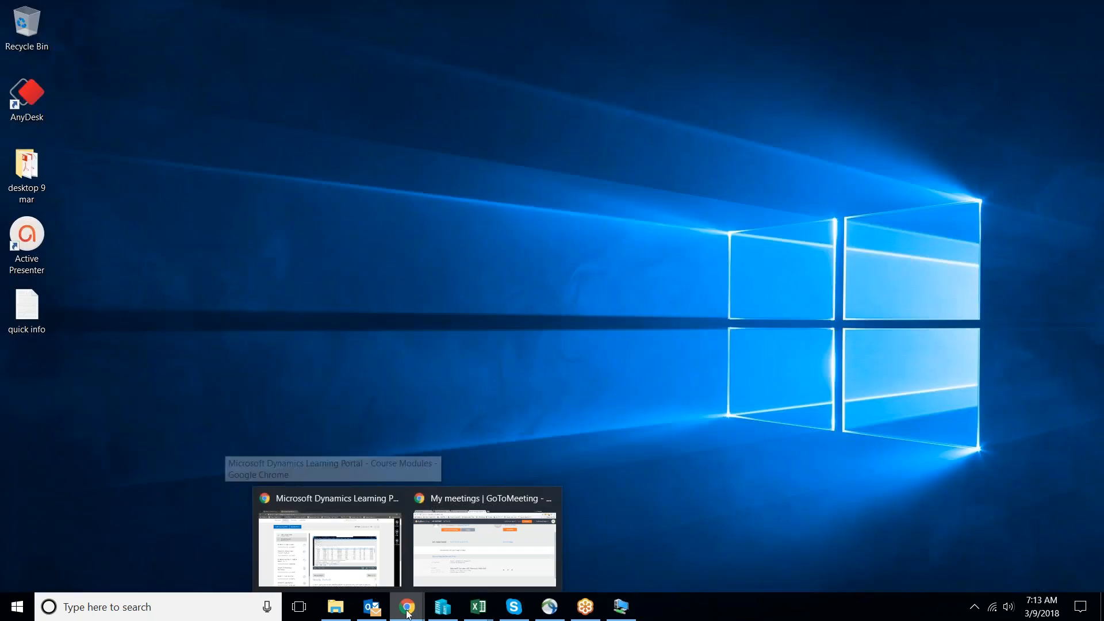
{"action": "right_click", "coordinate": [407, 607]}
{"action": "left_click", "coordinate": [381, 533]}
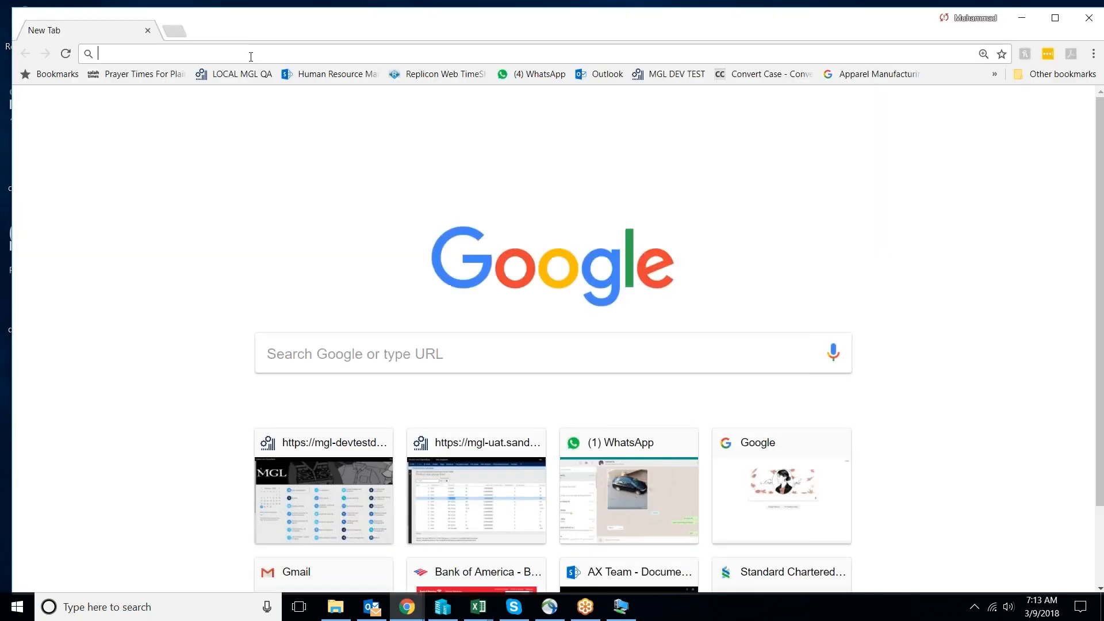
{"action": "type", "text": "USD PKR"}
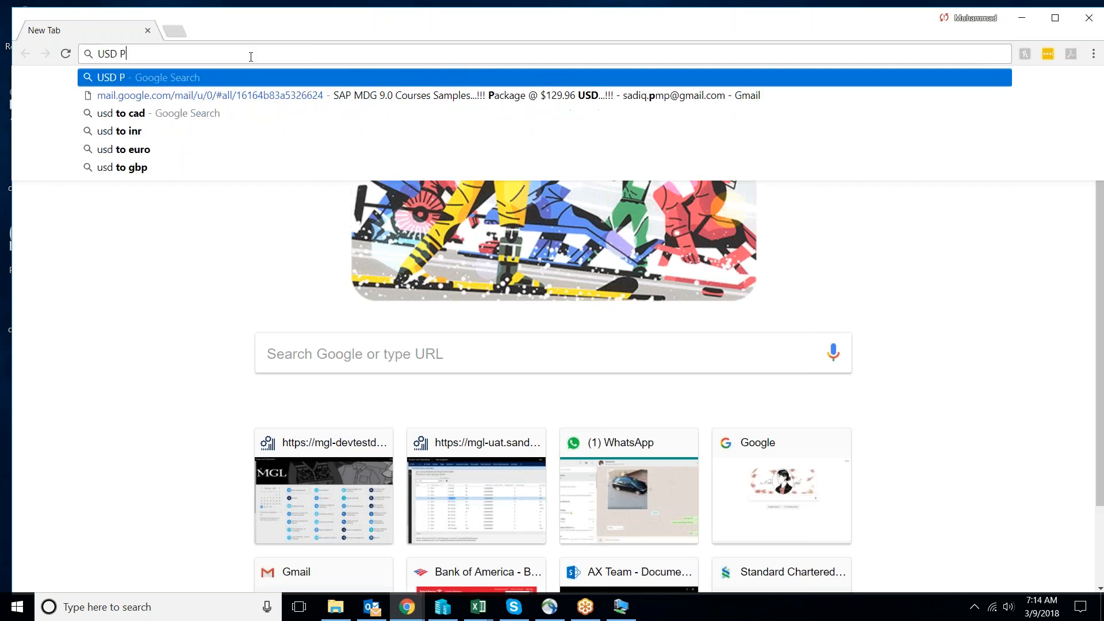
{"action": "key", "text": "Down"}
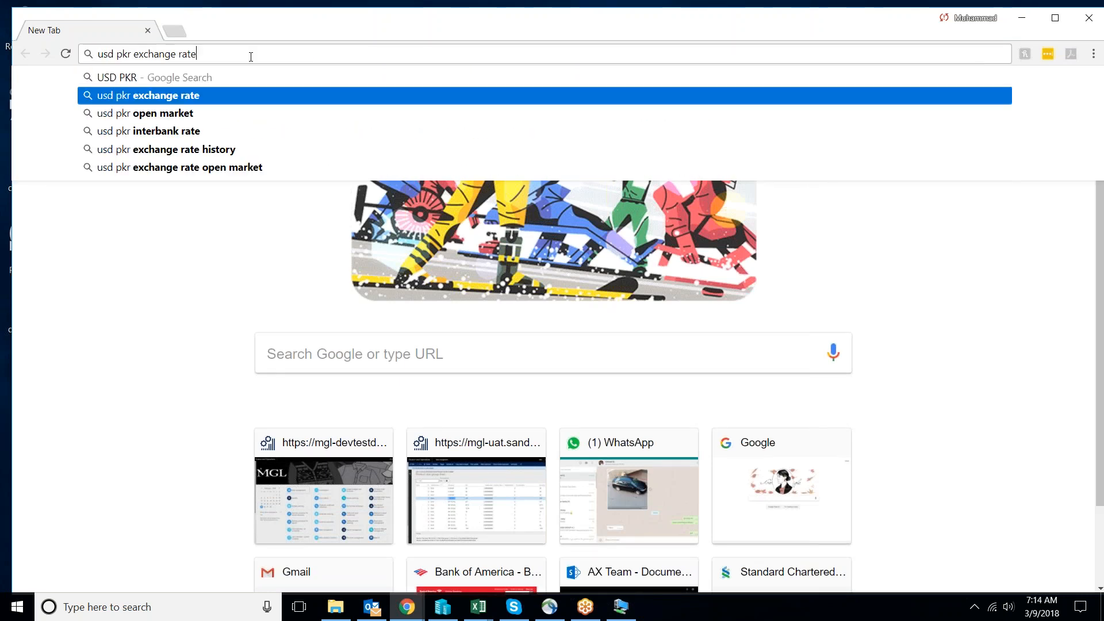
{"action": "key", "text": "Return"}
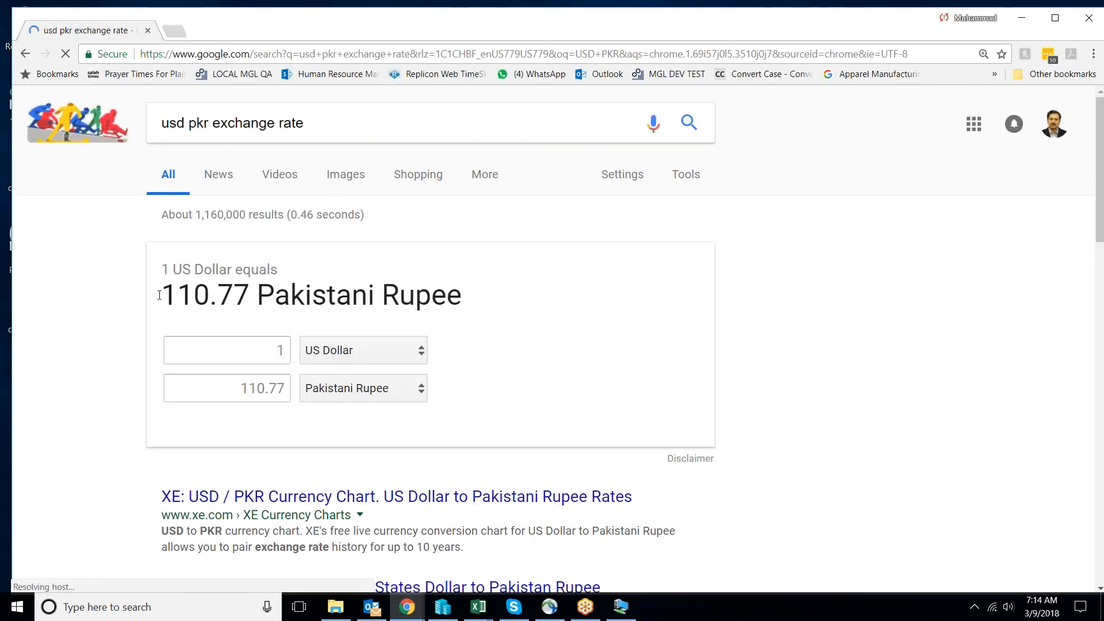
{"action": "left_click_drag", "start_coordinate": [235, 388], "coordinate": [292, 390]}
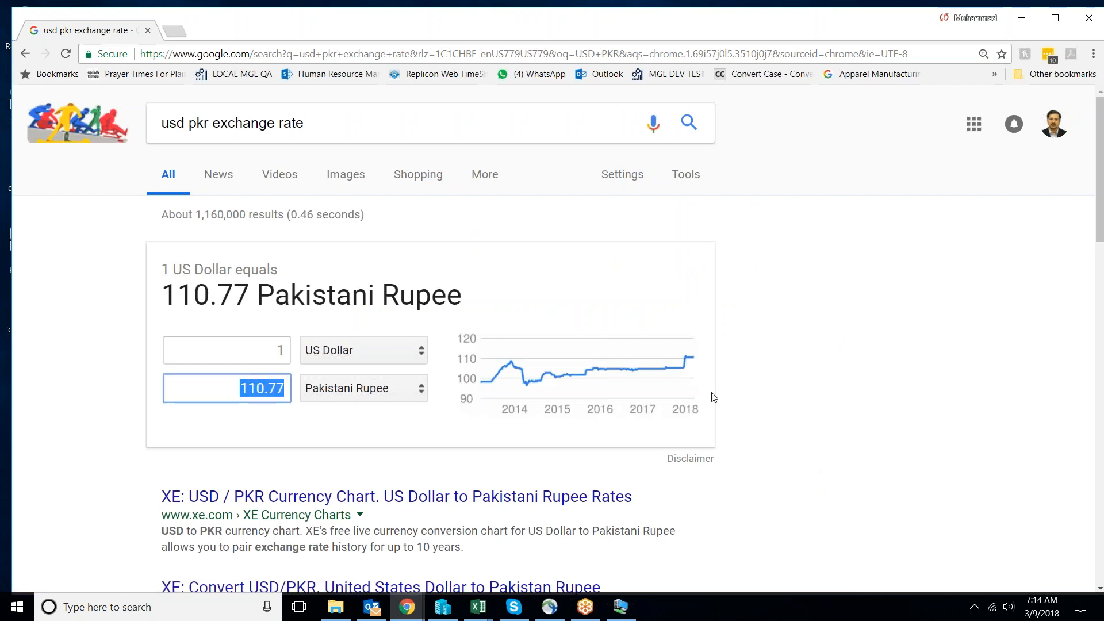
Step: Switch back to the Dynamics 365 remote session and give the USD to PKR line today's start date and an exchange rate of 110.77
{"action": "left_click", "coordinate": [621, 607]}
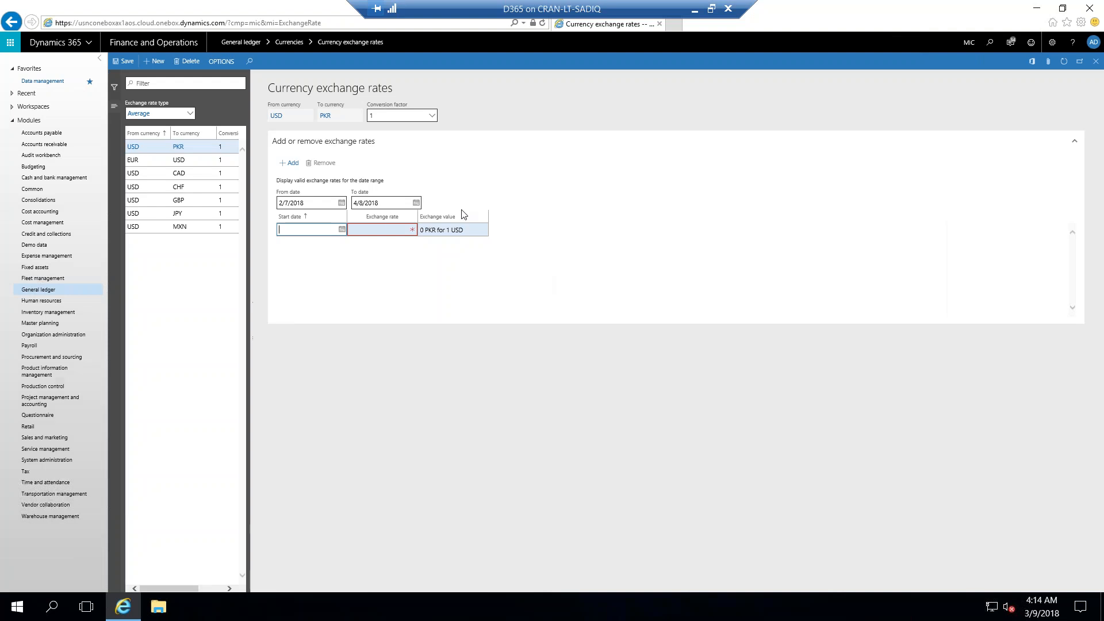
{"action": "left_click", "coordinate": [342, 230]}
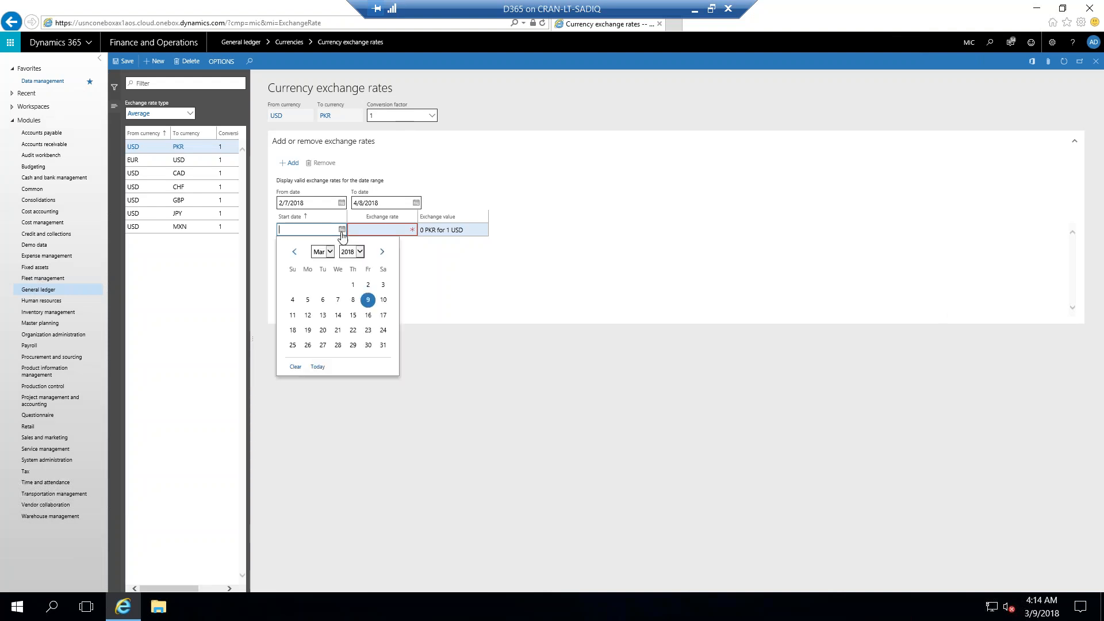
{"action": "left_click", "coordinate": [319, 368]}
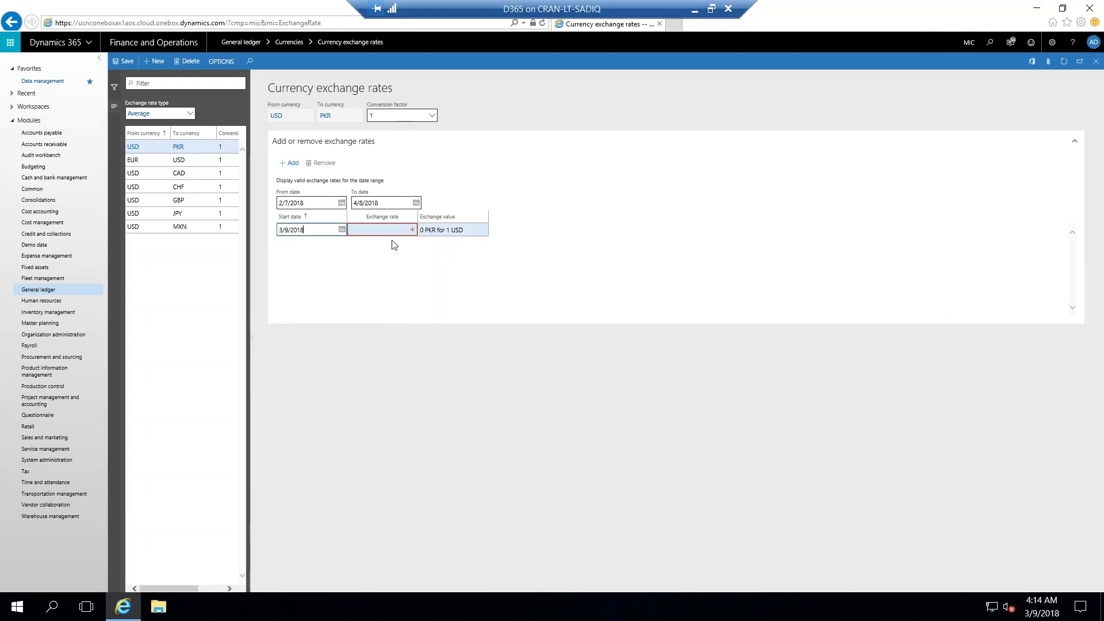
{"action": "left_click", "coordinate": [394, 229]}
{"action": "type", "text": "110.77"}
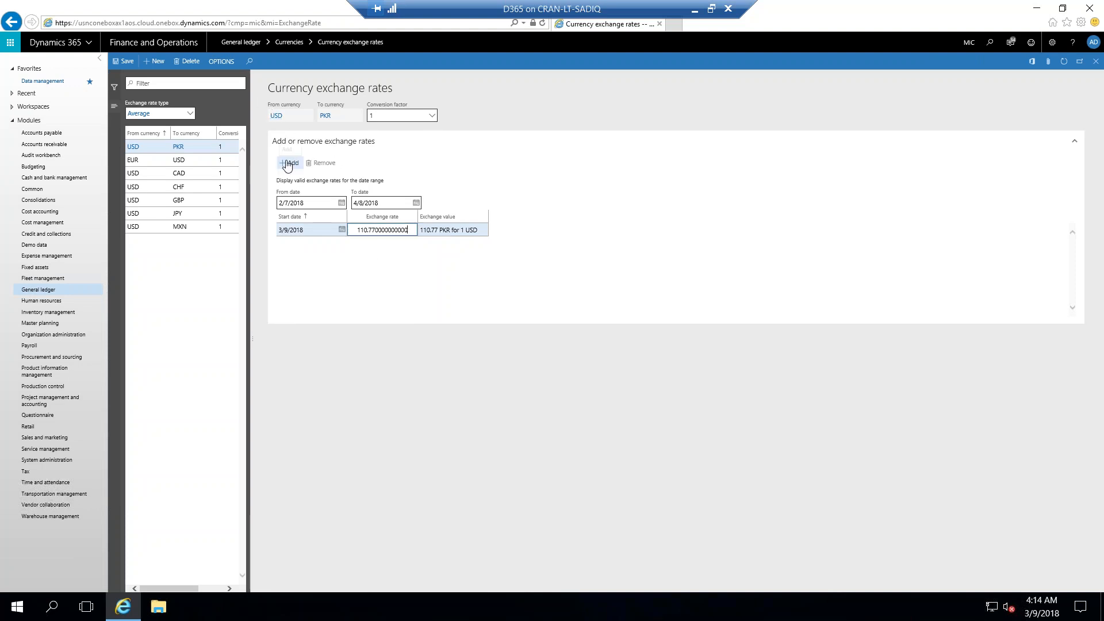
{"action": "left_click", "coordinate": [161, 279]}
Step: Create a currency pair from EUR to PKR under the Average rate type and add an empty exchange rate line
{"action": "left_click", "coordinate": [156, 61]}
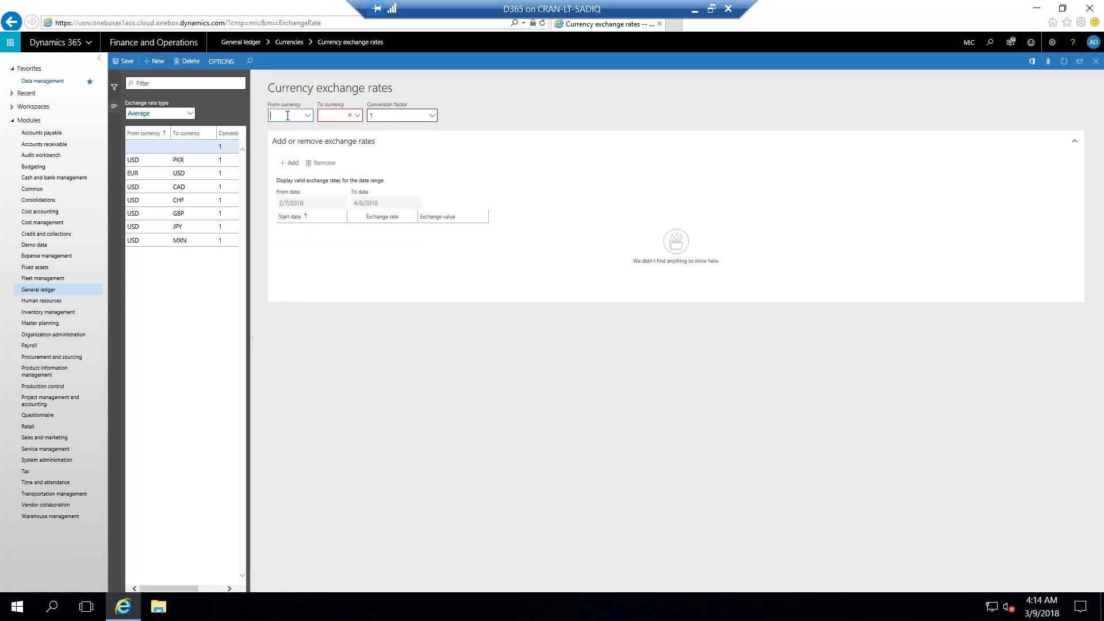
{"action": "type", "text": "EUR"}
{"action": "key", "text": "Tab"}
{"action": "type", "text": "PKR"}
{"action": "left_click", "coordinate": [329, 273]}
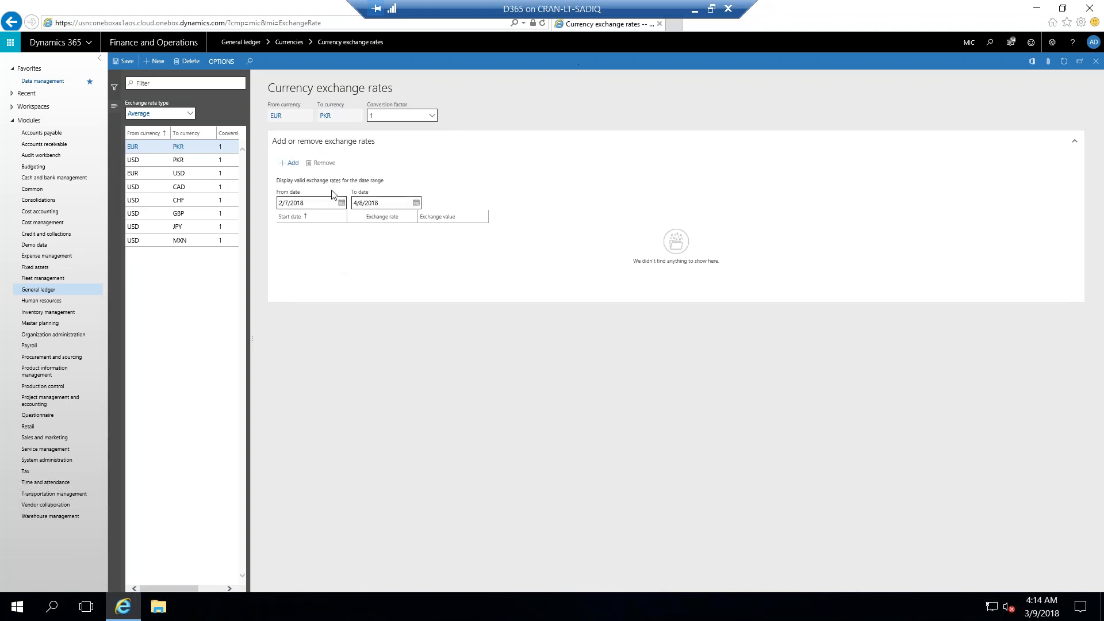
{"action": "left_click", "coordinate": [289, 163]}
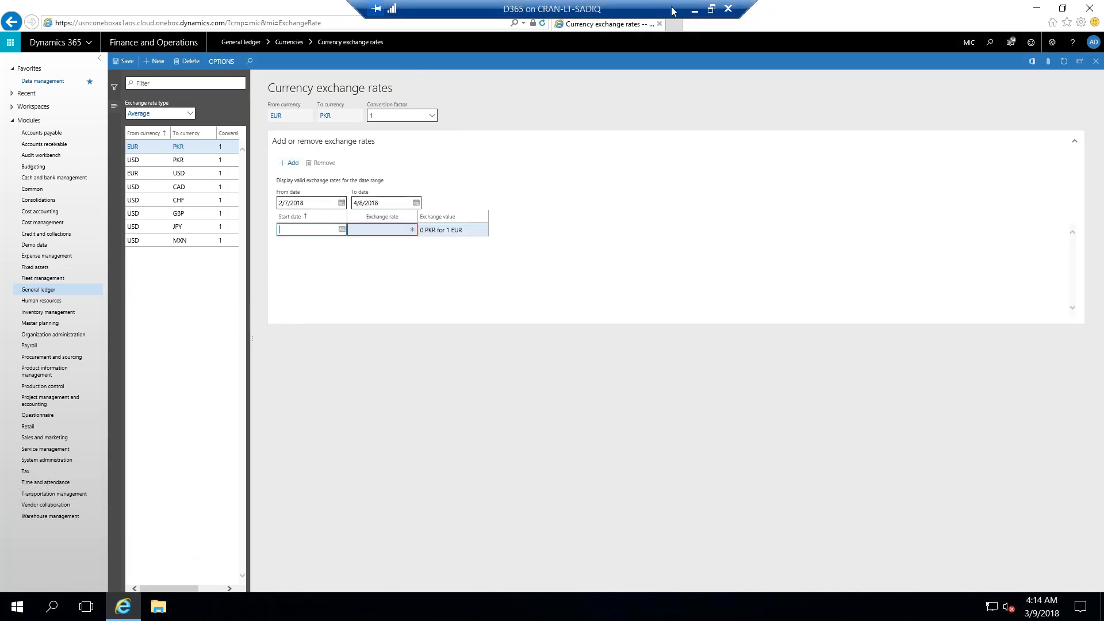
Step: Switch to Chrome, search Google for "EUR pkr exchange rate" and select the rupee amount
{"action": "left_click", "coordinate": [695, 9]}
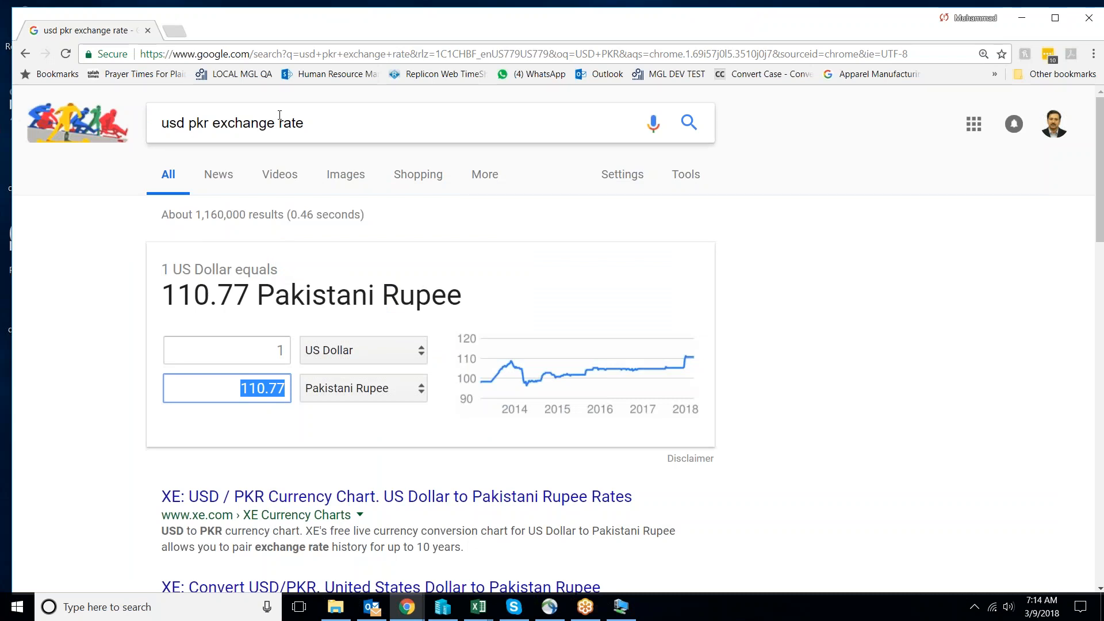
{"action": "left_click_drag", "start_coordinate": [185, 123], "coordinate": [124, 123]}
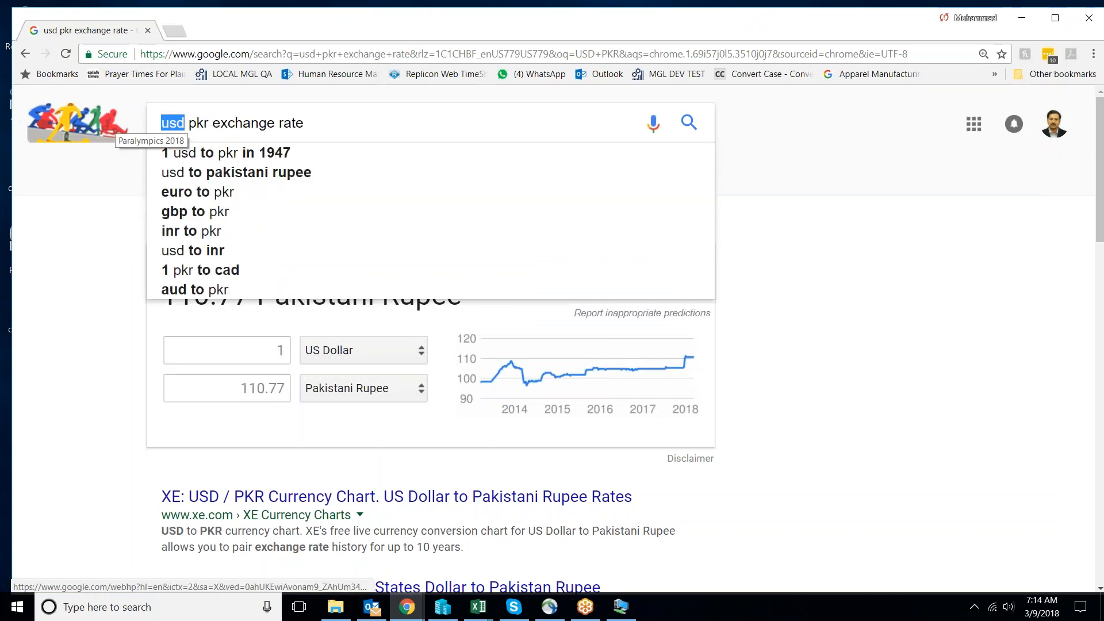
{"action": "type", "text": "EUR"}
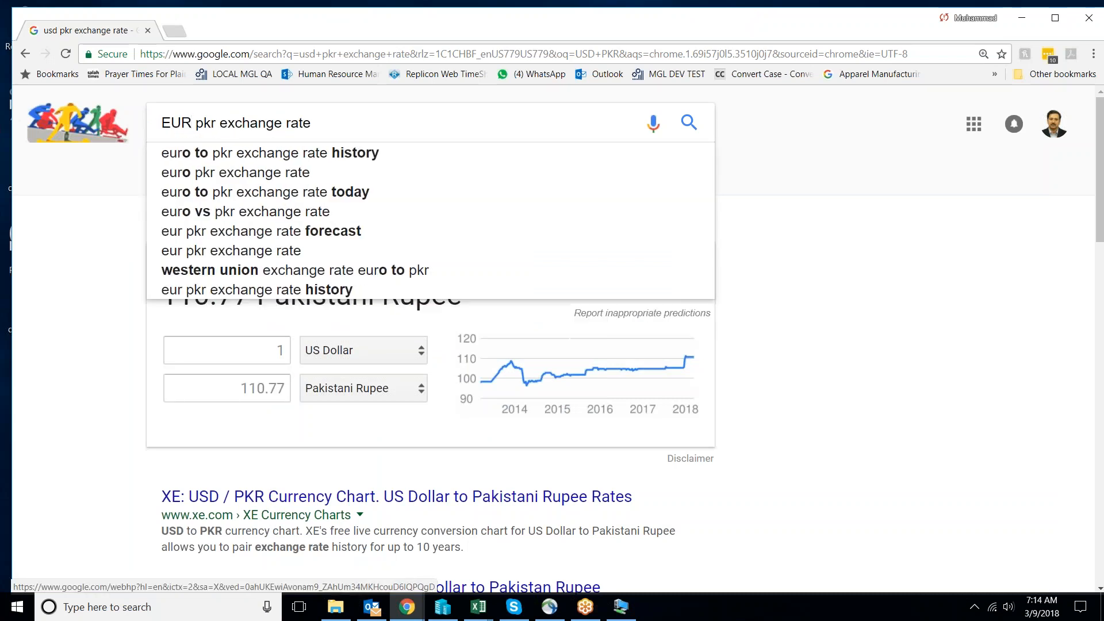
{"action": "key", "text": "Return"}
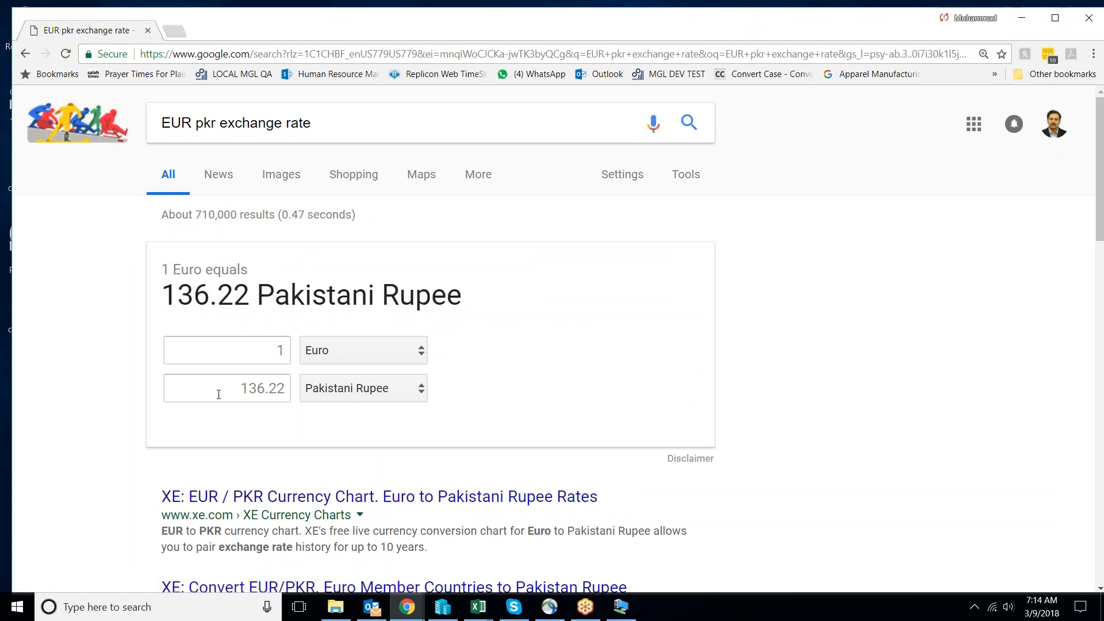
{"action": "left_click_drag", "start_coordinate": [219, 395], "coordinate": [282, 389]}
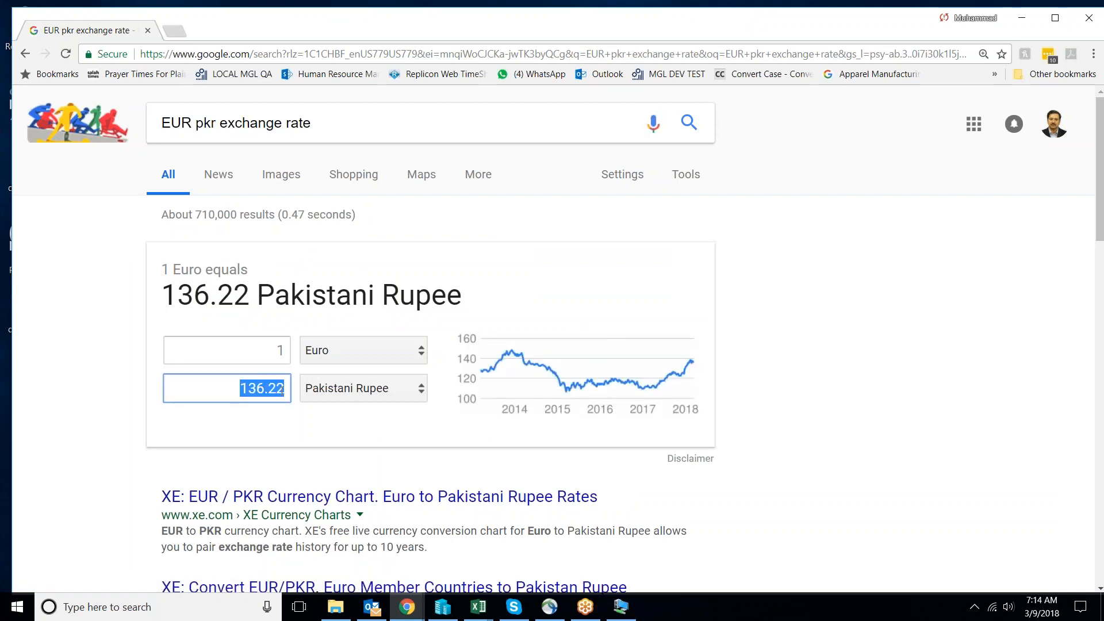
Step: Return to the Dynamics 365 session, set the EUR to PKR line to today's start date and exchange rate 136.22, and save
{"action": "left_click", "coordinate": [622, 607]}
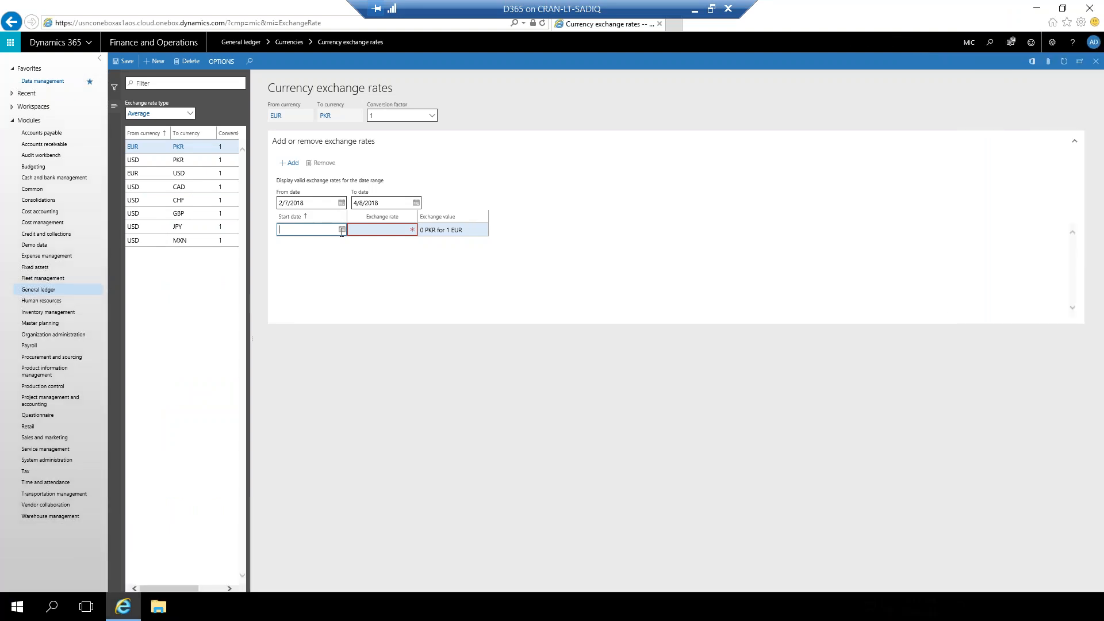
{"action": "left_click", "coordinate": [341, 230]}
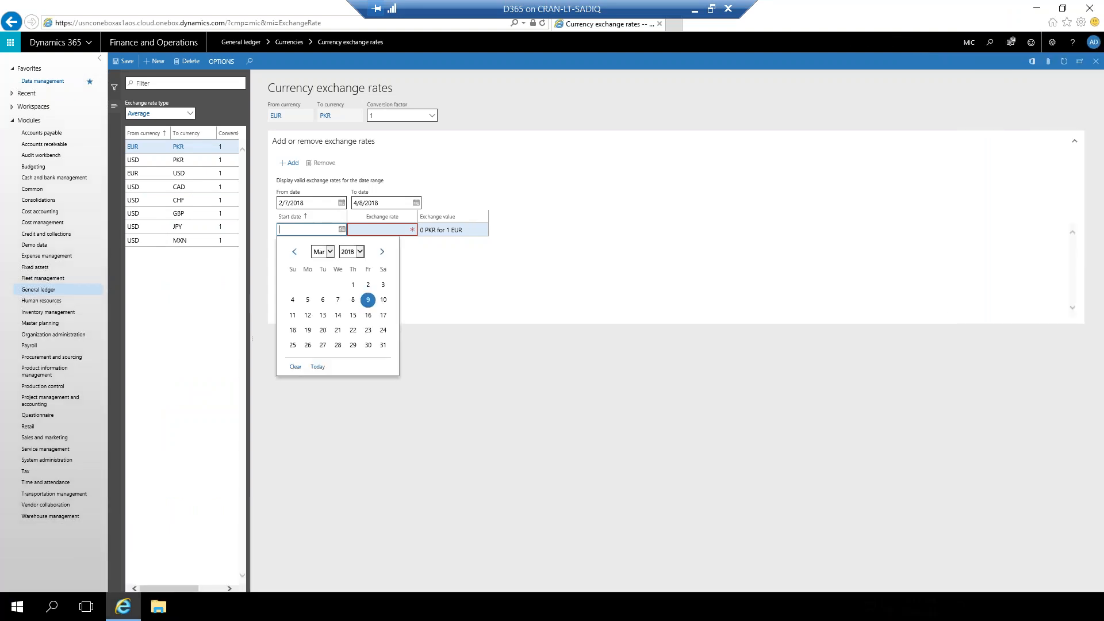
{"action": "left_click", "coordinate": [318, 368]}
{"action": "left_click", "coordinate": [375, 230]}
{"action": "type", "text": "136.22"}
{"action": "key", "text": "Tab"}
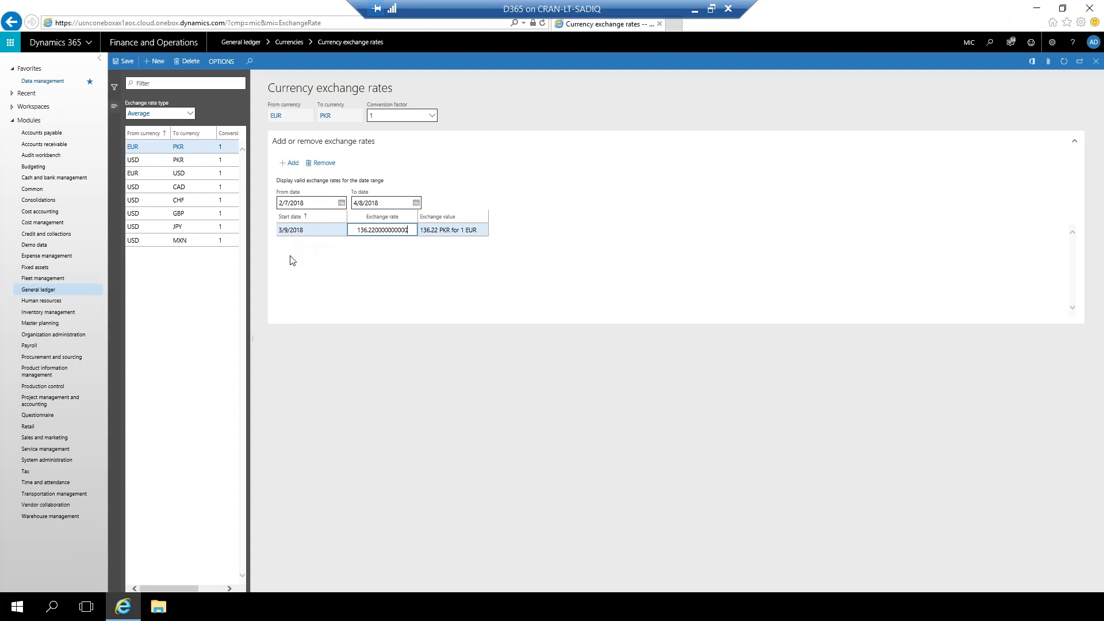
{"action": "left_click", "coordinate": [344, 292]}
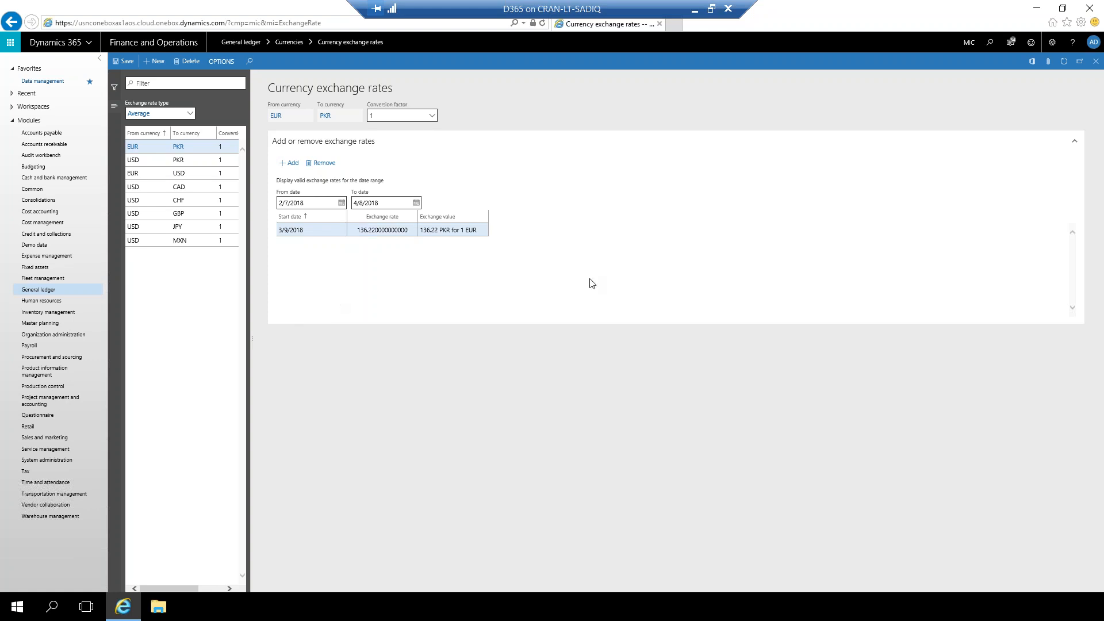
{"action": "left_click", "coordinate": [126, 62]}
{"action": "left_click", "coordinate": [394, 325]}
Step: Open the Fiscal calendars page in General ledger and look through the list of existing calendars, keeping Cal selected
{"action": "left_click", "coordinate": [21, 293]}
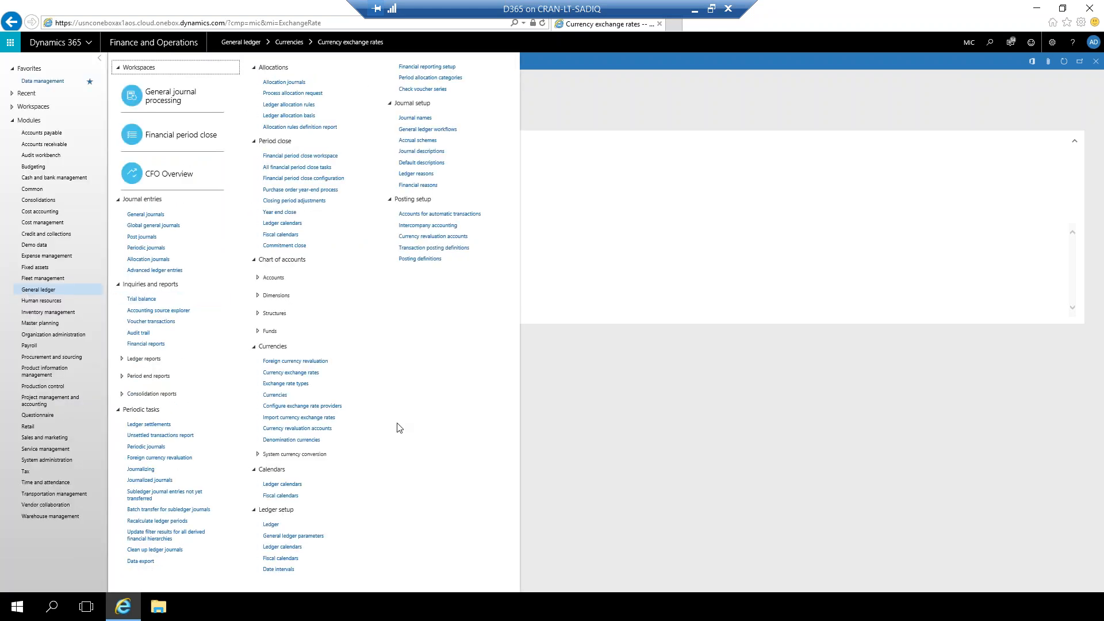
{"action": "left_click", "coordinate": [289, 495]}
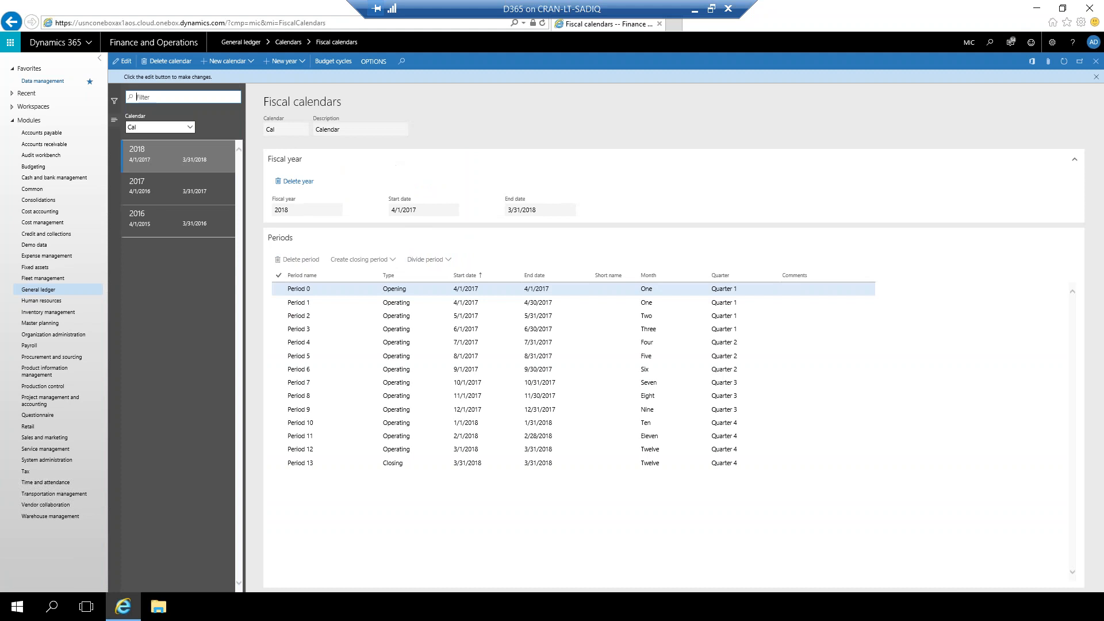
{"action": "left_click", "coordinate": [191, 128]}
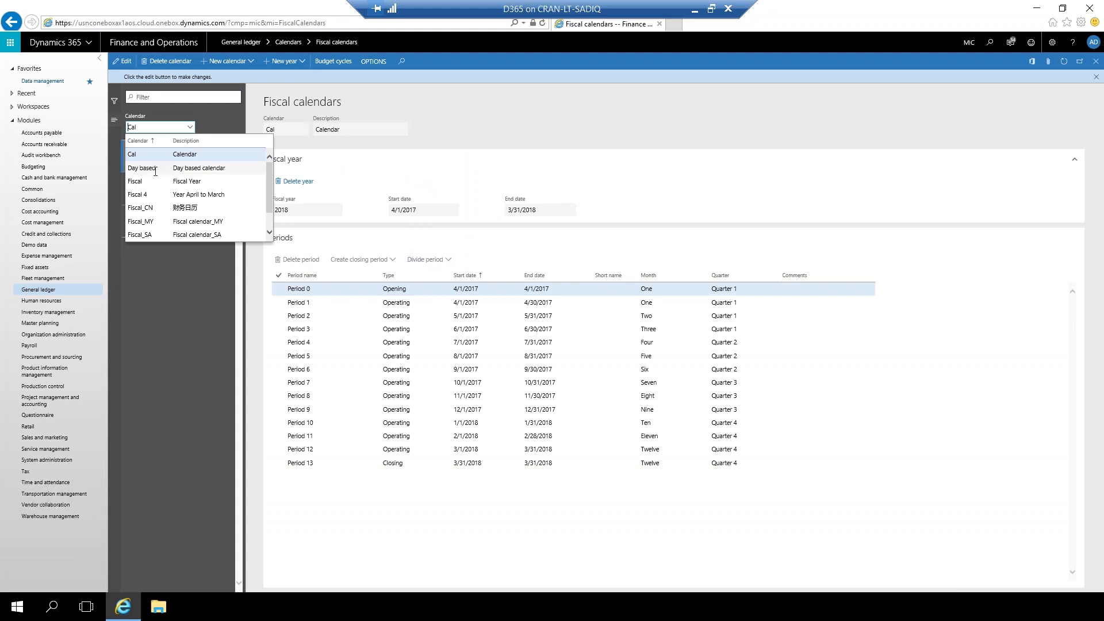
{"action": "scroll", "coordinate": [270, 174], "scroll_direction": "down", "scroll_amount": 2}
{"action": "scroll", "coordinate": [270, 179], "scroll_direction": "up", "scroll_amount": 2}
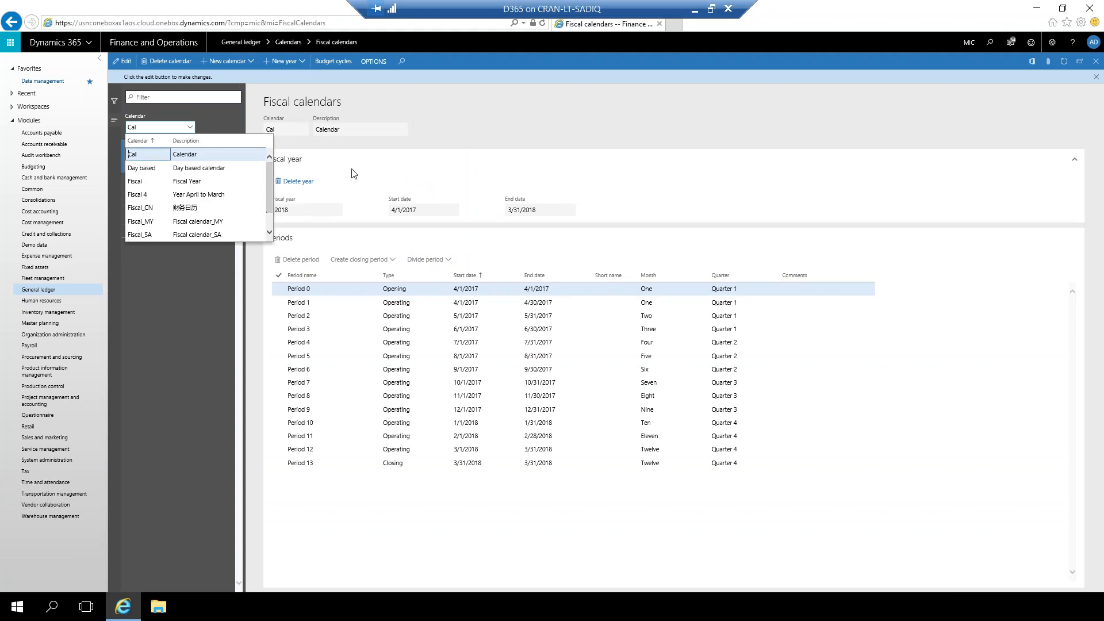
{"action": "left_click", "coordinate": [138, 153]}
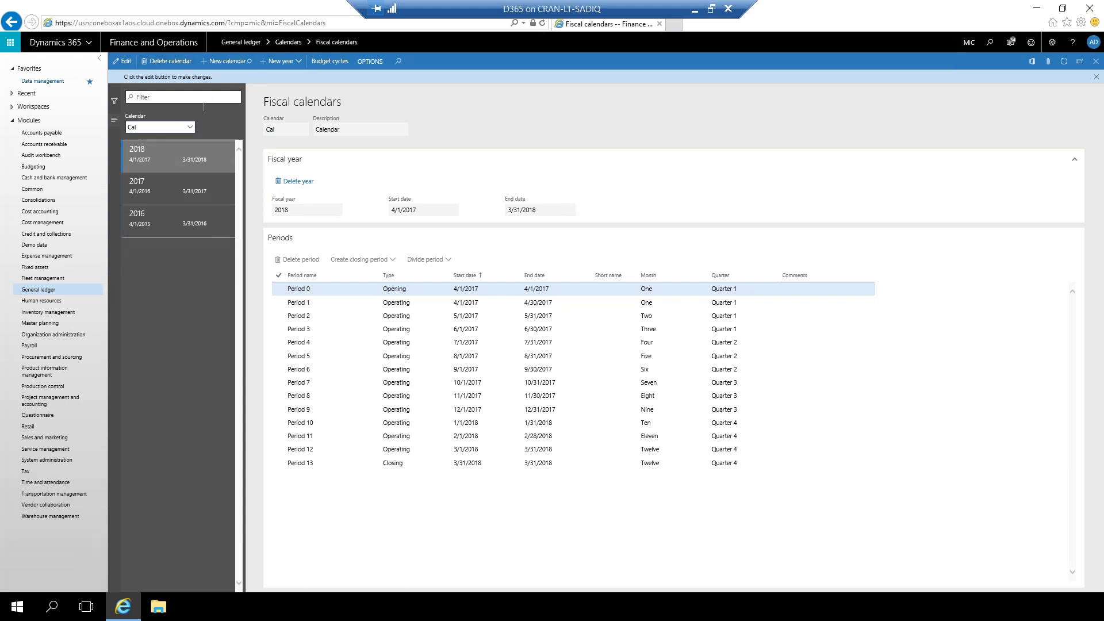
Step: Create the fiscal calendar MIC FC, described as MIC Fiscal Calendar, for fiscal year 2018 from 1/1/2018 to 12/31/2018 with one-month periods
{"action": "left_click", "coordinate": [251, 63]}
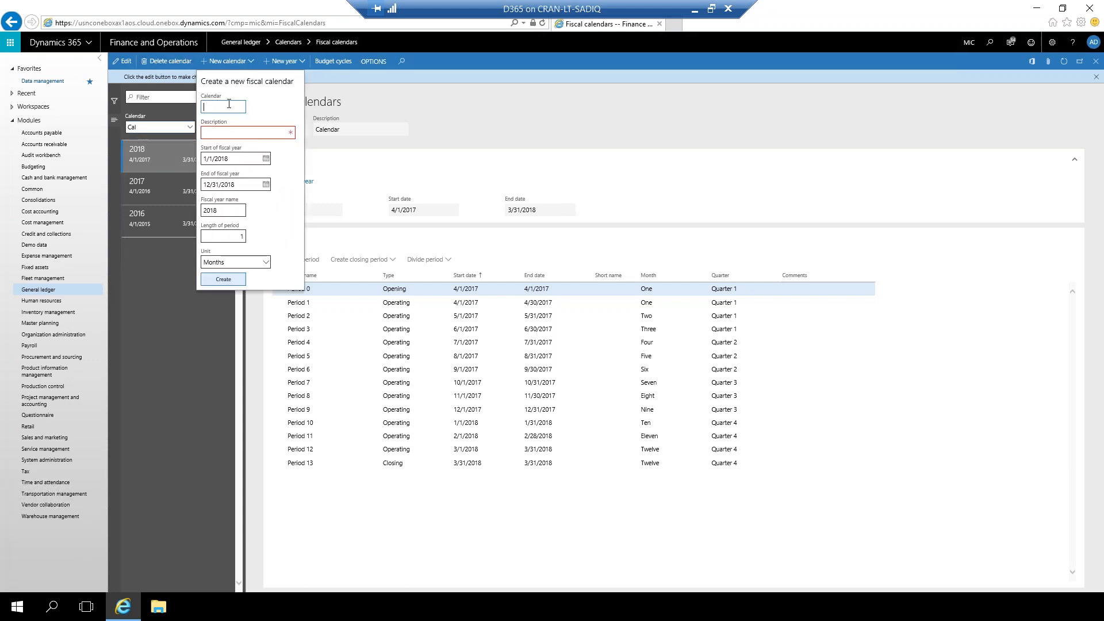
{"action": "type", "text": "MIC FC"}
{"action": "key", "text": "Tab"}
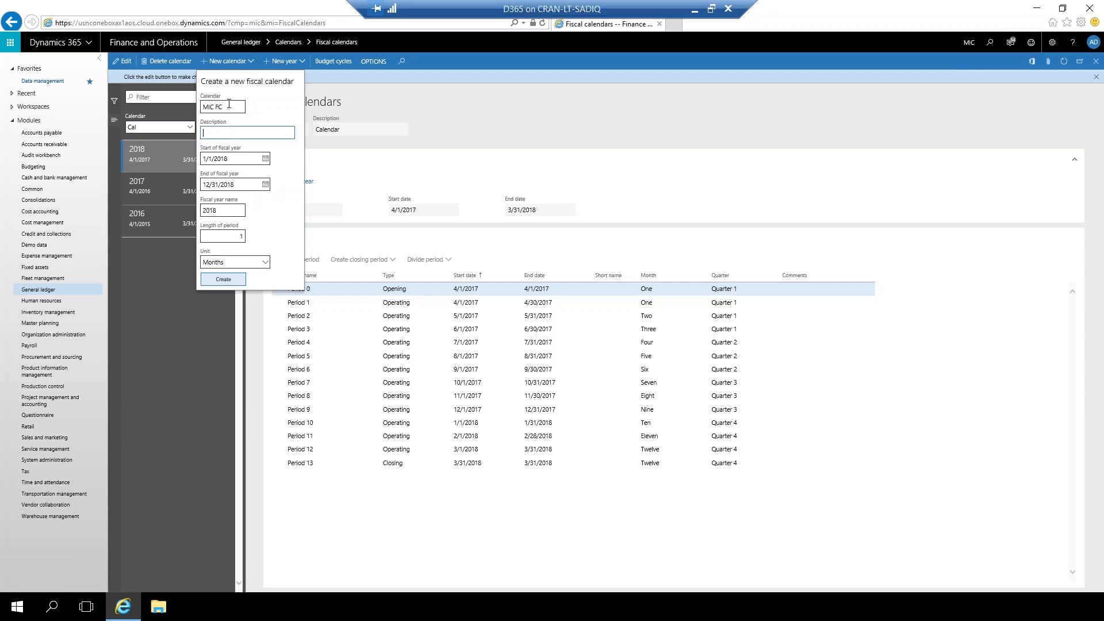
{"action": "type", "text": "MIC Fiscal Calendar"}
{"action": "left_click", "coordinate": [223, 281]}
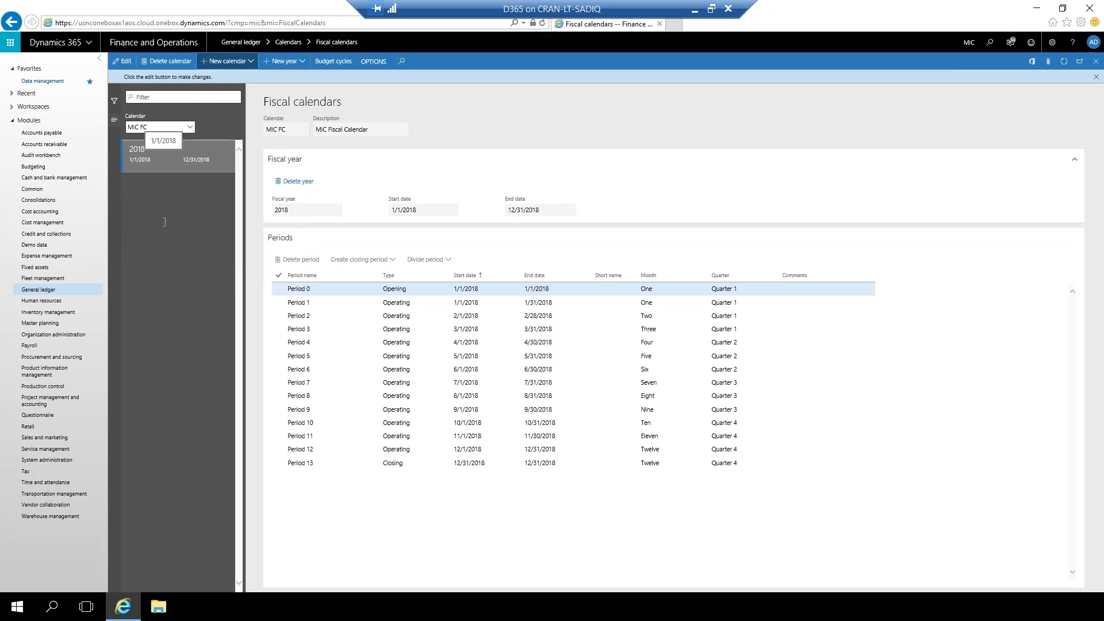
Step: Add fiscal year 2019 to the MIC FC calendar, copying the setup from the last fiscal year
{"action": "left_click", "coordinate": [298, 62]}
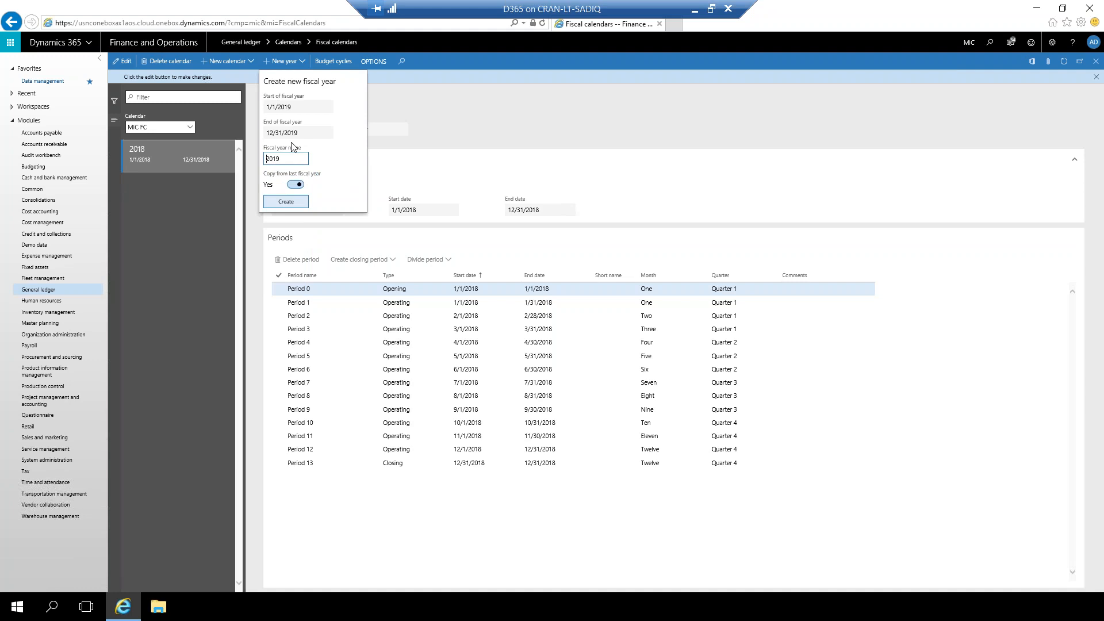
{"action": "left_click", "coordinate": [286, 207]}
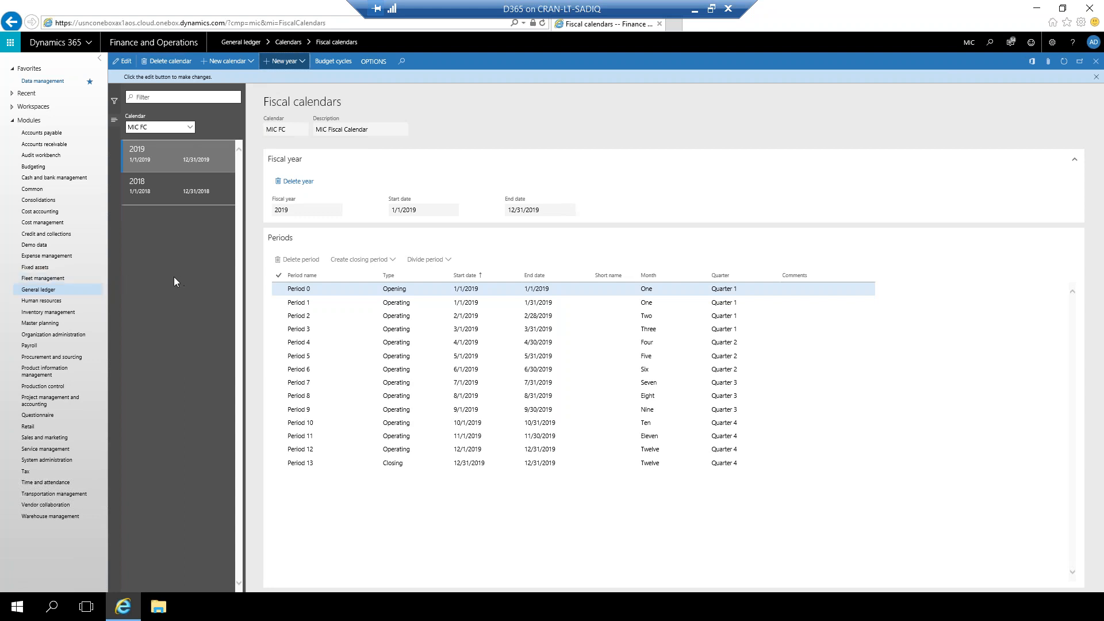
{"action": "left_click", "coordinate": [329, 288]}
Step: Open the Chart of accounts page in General ledger and create and save the chart MIC COA, described as MIC Chart of account
{"action": "left_click", "coordinate": [47, 291]}
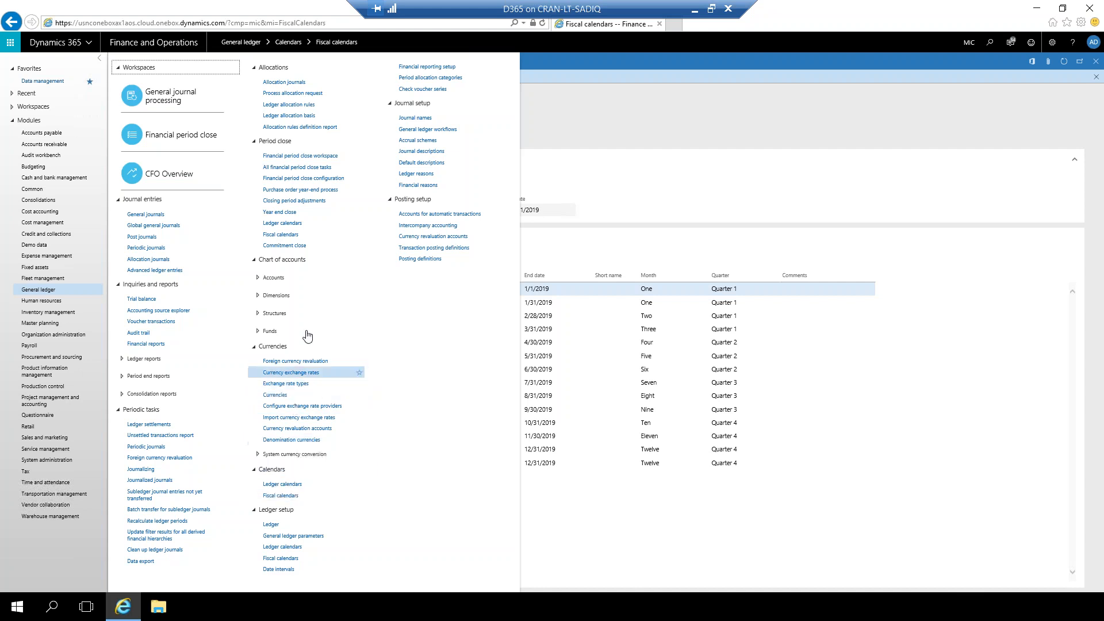
{"action": "left_click", "coordinate": [258, 281]}
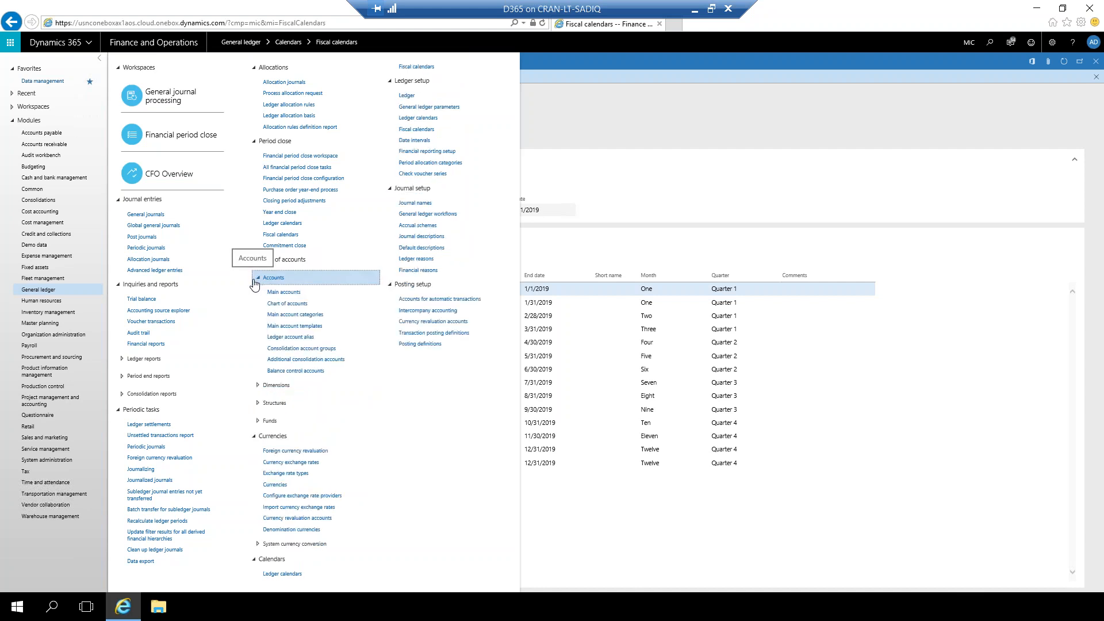
{"action": "left_click", "coordinate": [288, 305]}
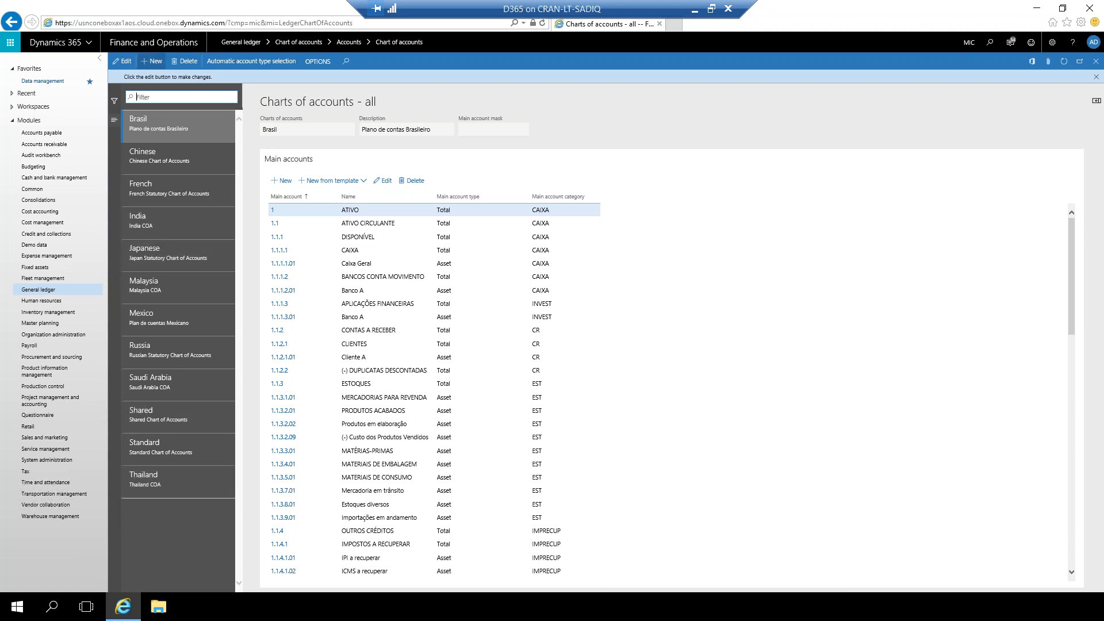
{"action": "left_click", "coordinate": [153, 61]}
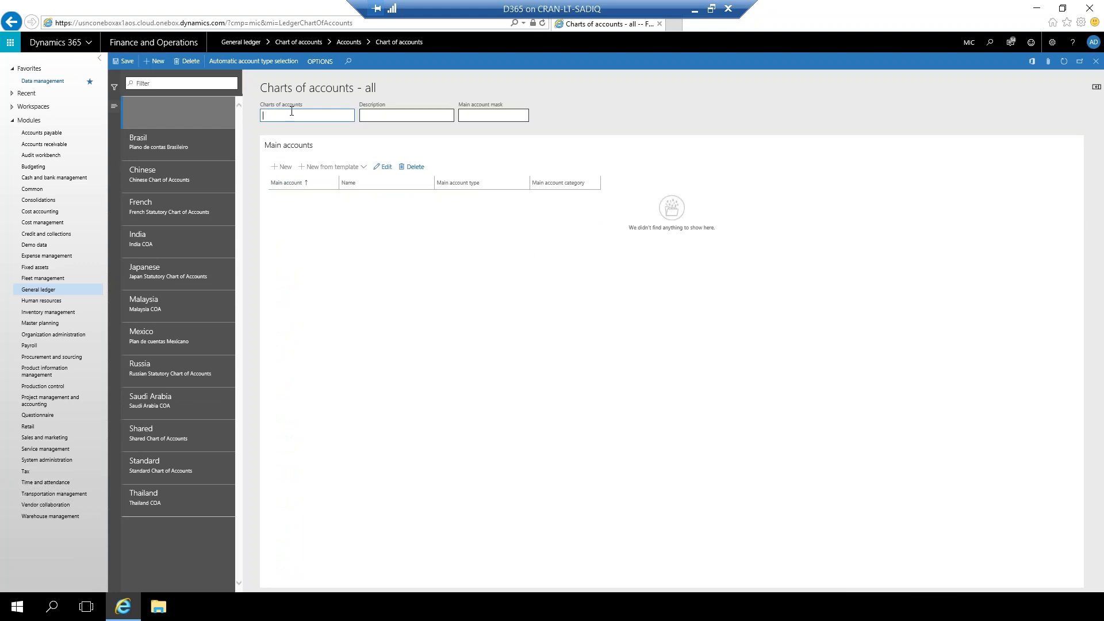
{"action": "type", "text": "MIC COA"}
{"action": "key", "text": "Tab"}
{"action": "type", "text": "MIC"}
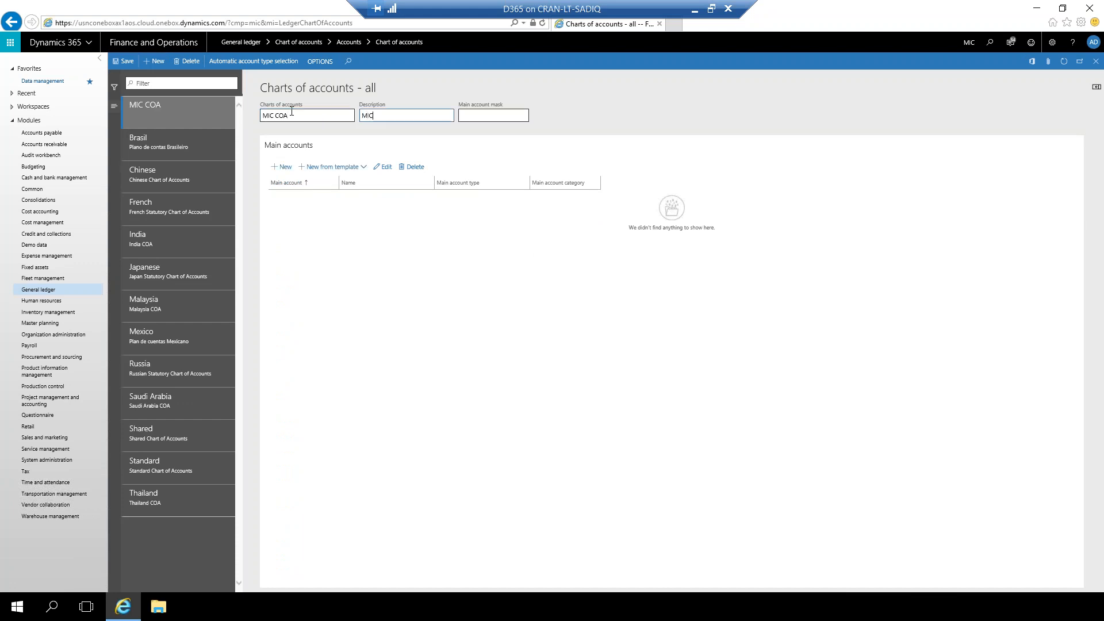
{"action": "type", "text": " Chart of account"}
{"action": "left_click", "coordinate": [347, 254]}
{"action": "left_click", "coordinate": [132, 62]}
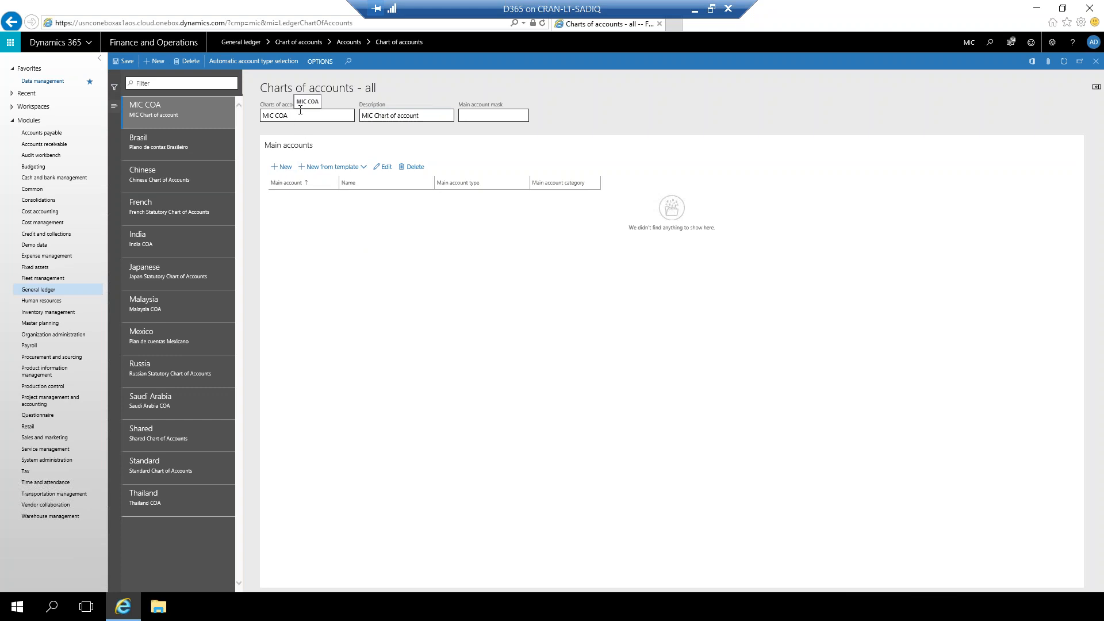
Step: Look over the new main account form for the MIC COA chart and close it without creating an account
{"action": "left_click", "coordinate": [281, 170]}
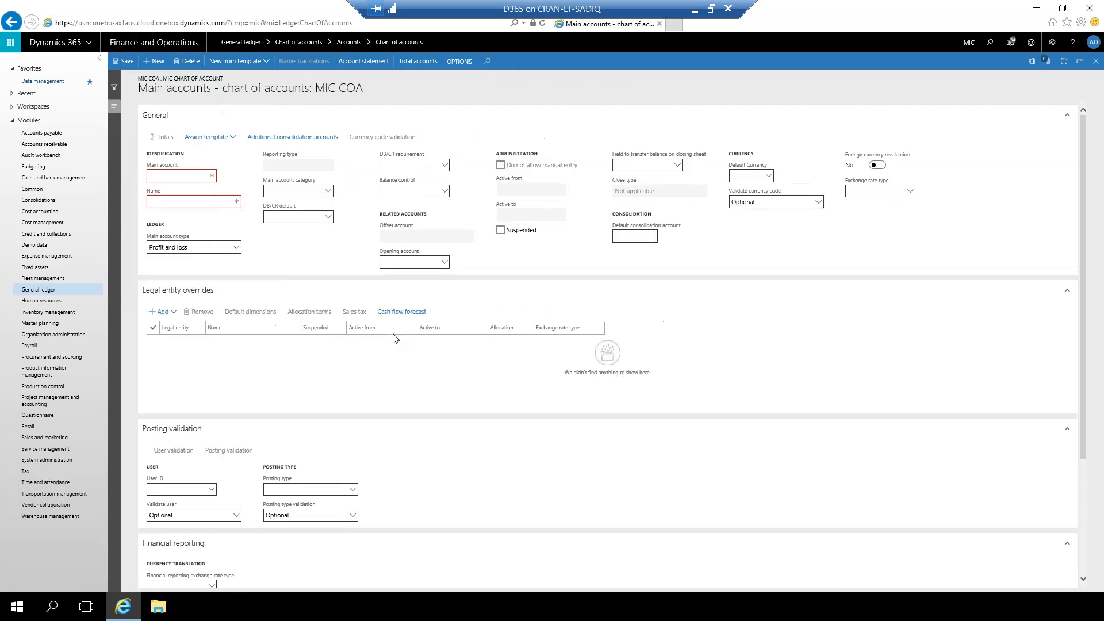
{"action": "key", "text": "Escape"}
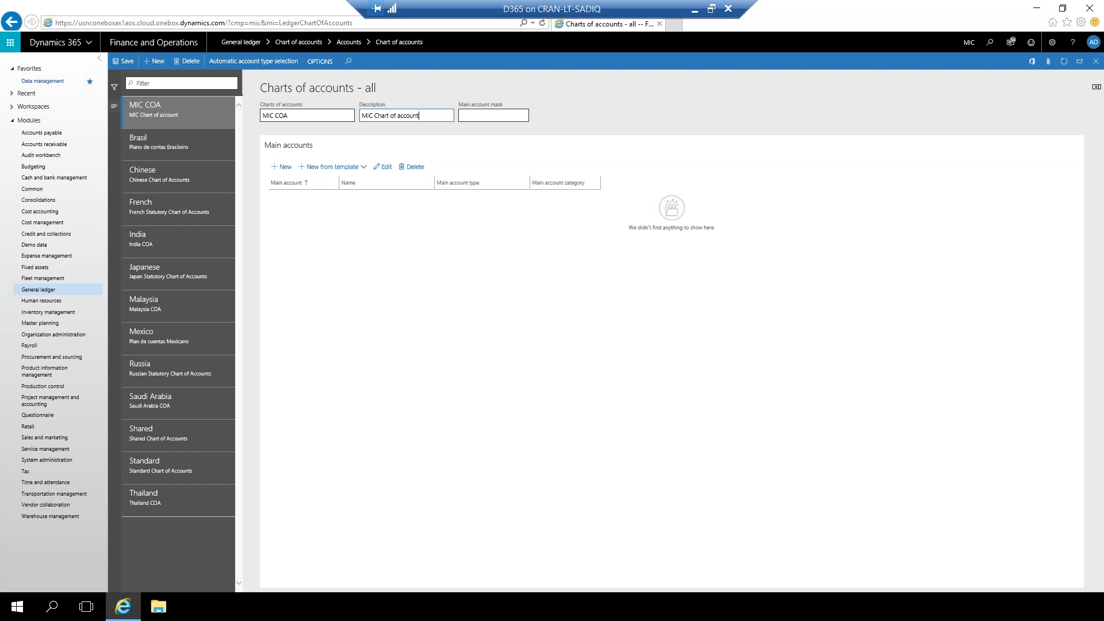
{"action": "left_click", "coordinate": [346, 312]}
Step: Open the Financial dimensions page in General ledger and view the dimension values of CostCenter, returning to the dimensions list
{"action": "left_click", "coordinate": [37, 294]}
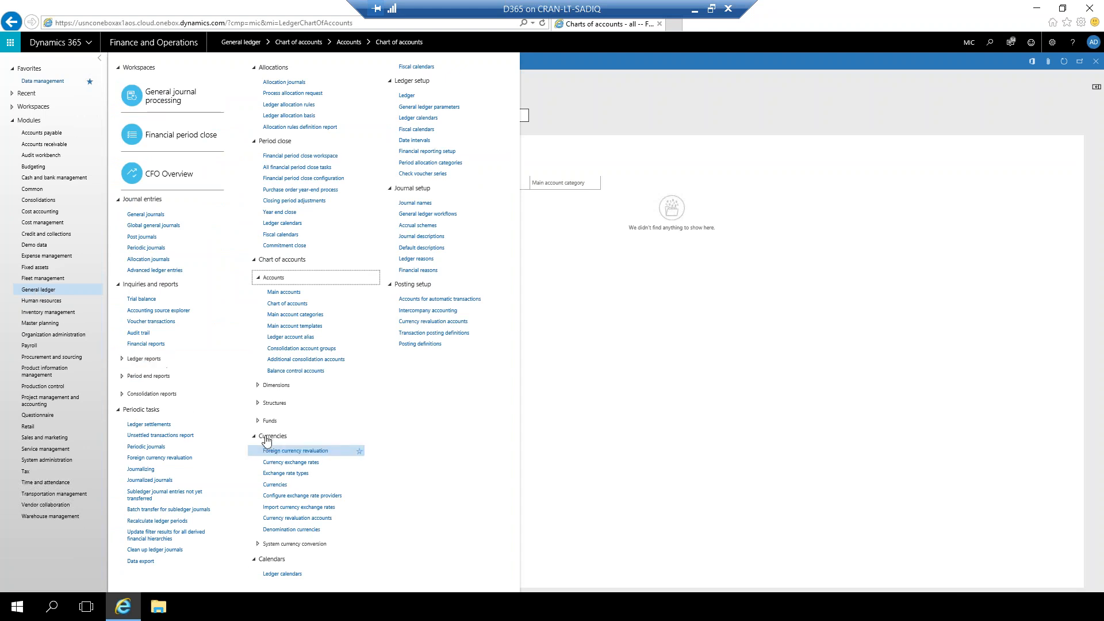
{"action": "left_click", "coordinate": [257, 387]}
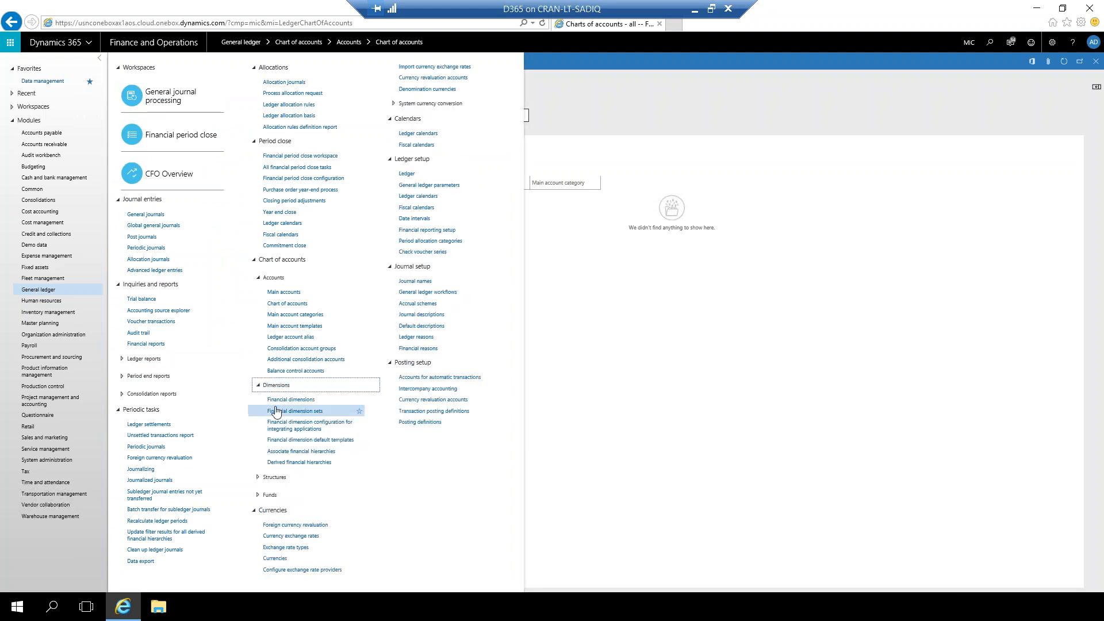
{"action": "left_click", "coordinate": [295, 401]}
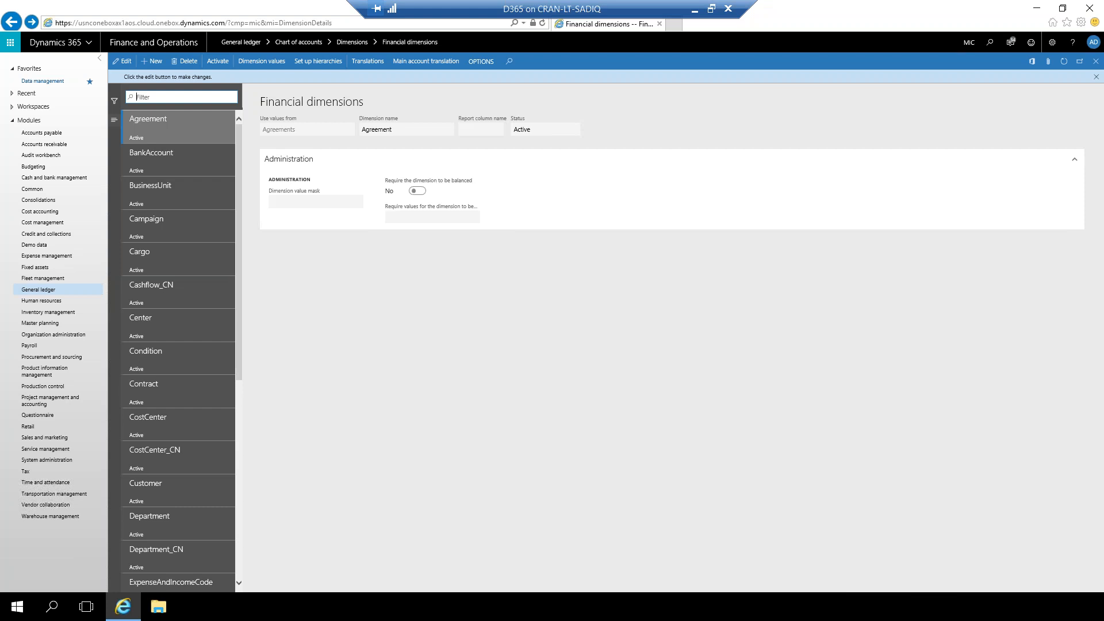
{"action": "left_click", "coordinate": [184, 431]}
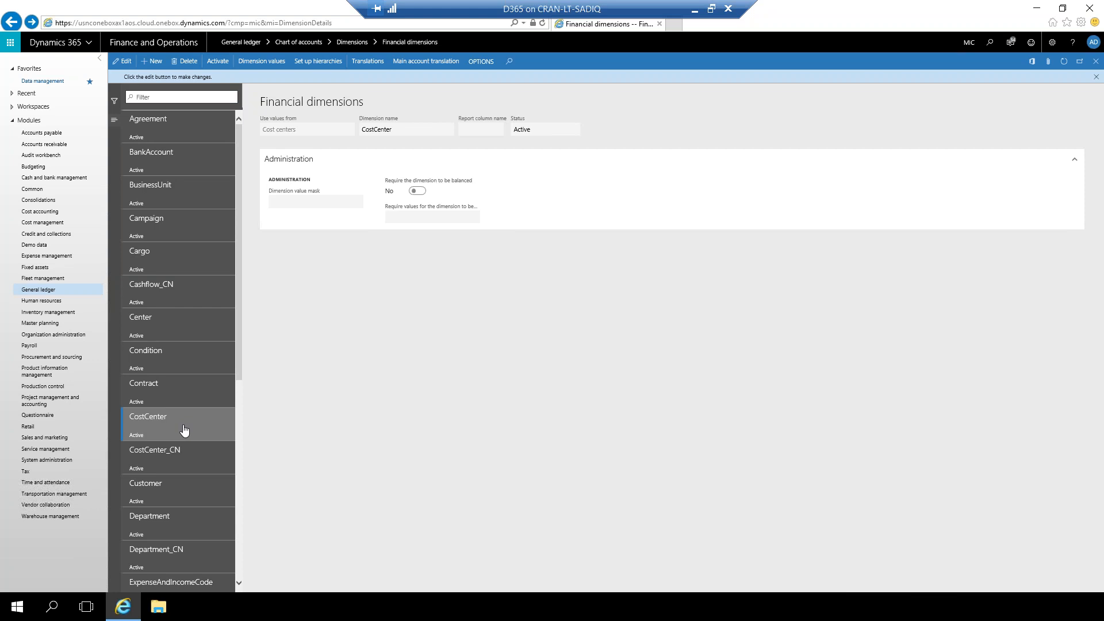
{"action": "left_click", "coordinate": [259, 65]}
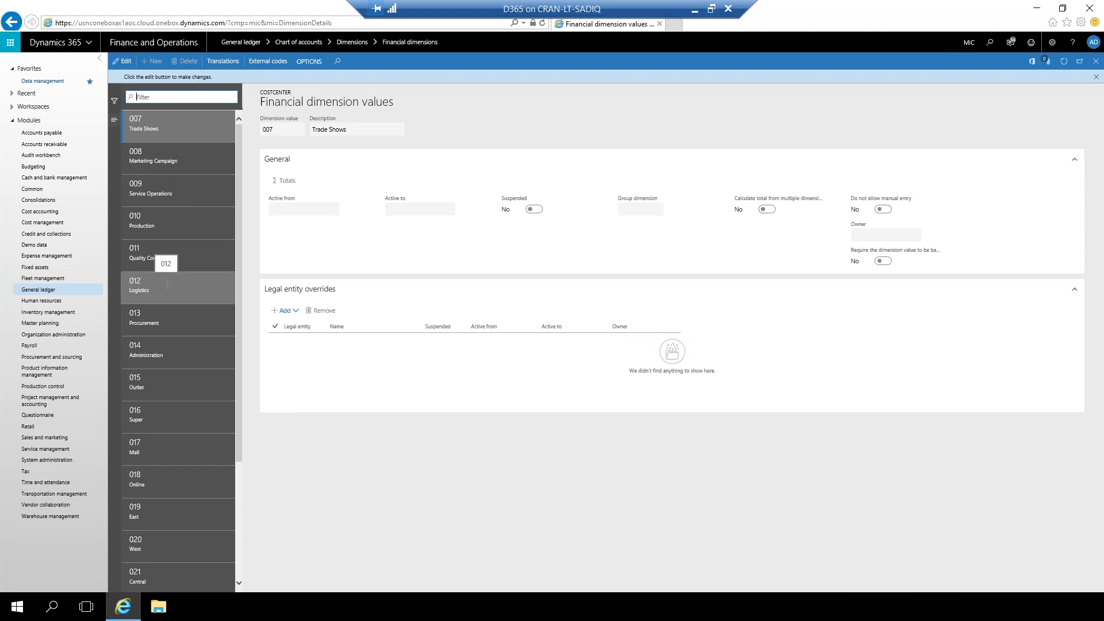
{"action": "key", "text": "Escape"}
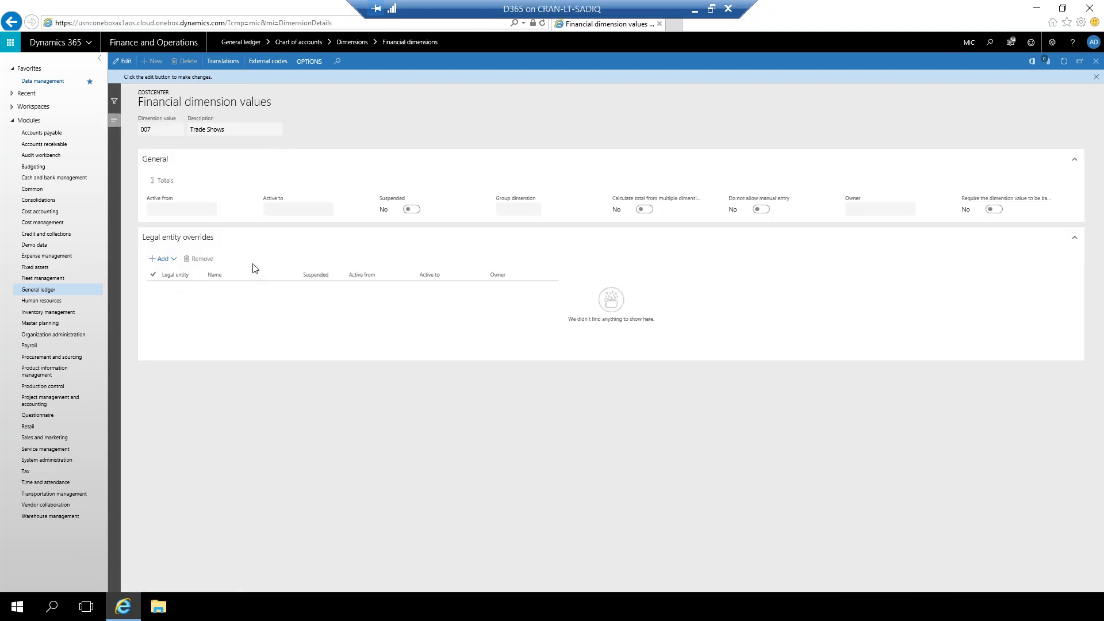
{"action": "key", "text": "Escape"}
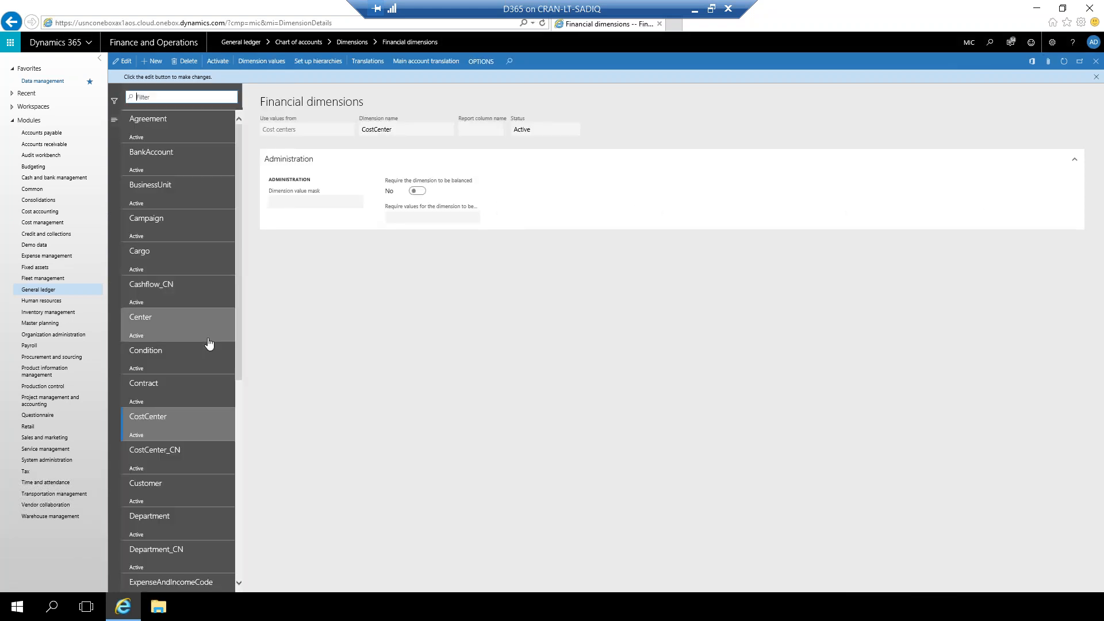
Step: Look through the list of existing financial dimensions, viewing the details of Project and Store
{"action": "scroll", "coordinate": [208, 347], "scroll_direction": "down", "scroll_amount": 8}
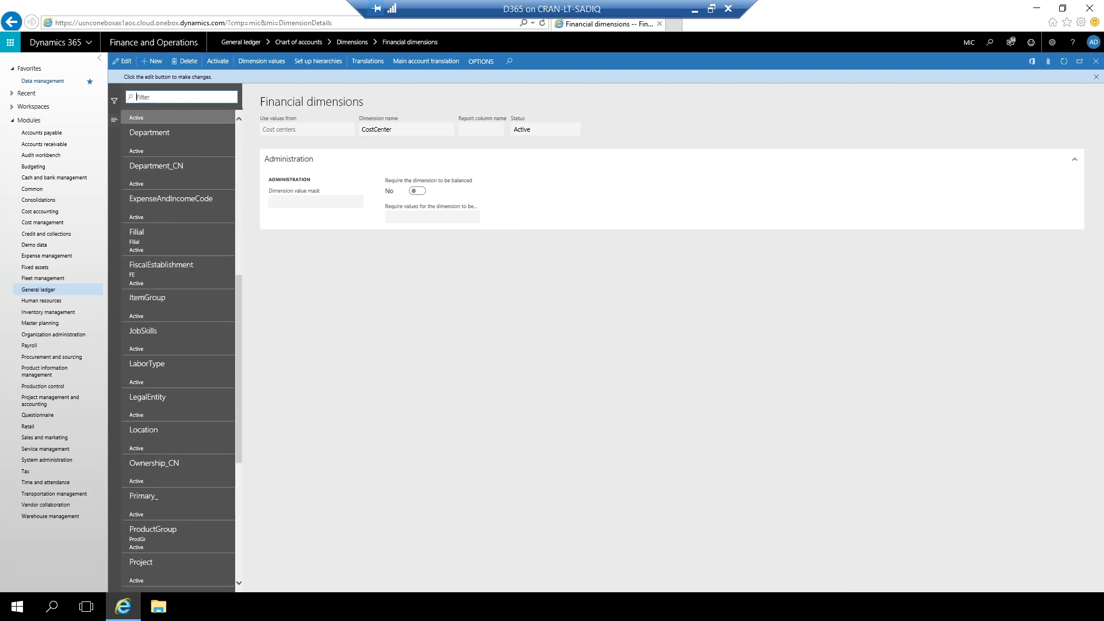
{"action": "scroll", "coordinate": [178, 348], "scroll_direction": "down", "scroll_amount": 2}
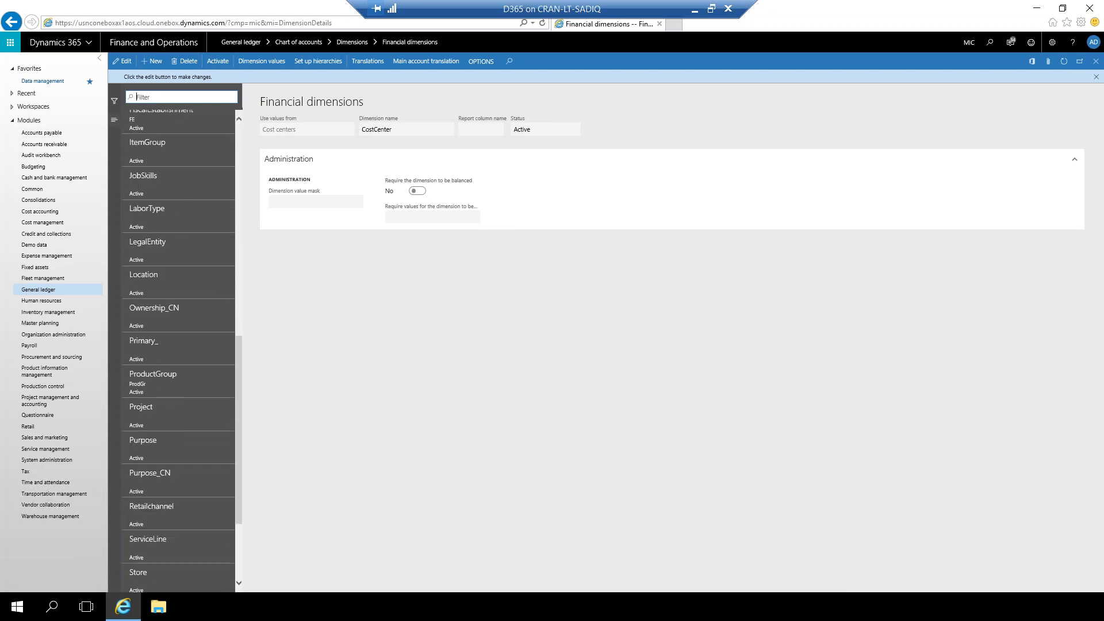
{"action": "scroll", "coordinate": [179, 348], "scroll_direction": "down", "scroll_amount": 1}
{"action": "left_click", "coordinate": [160, 360]}
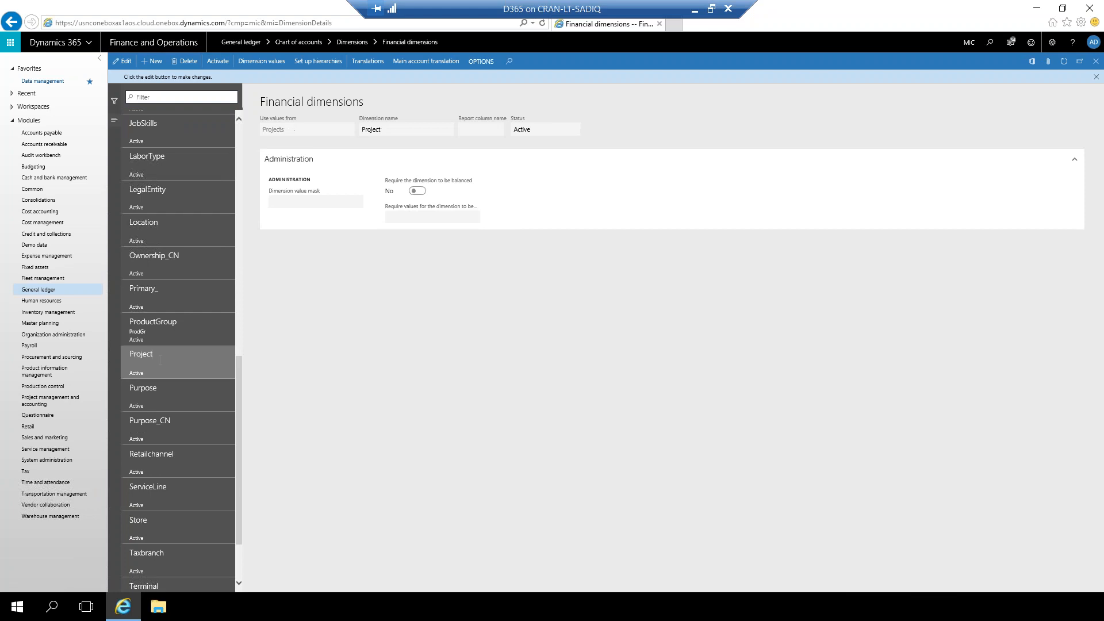
{"action": "scroll", "coordinate": [160, 360], "scroll_direction": "up", "scroll_amount": 1}
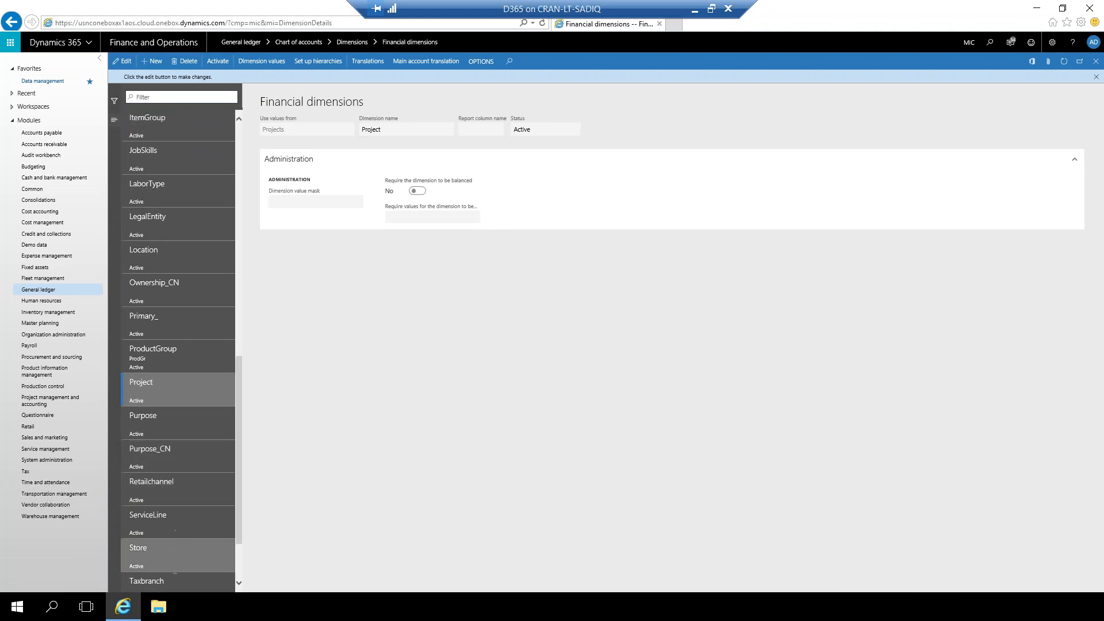
{"action": "left_click", "coordinate": [179, 556]}
{"action": "scroll", "coordinate": [179, 556], "scroll_direction": "up", "scroll_amount": 7}
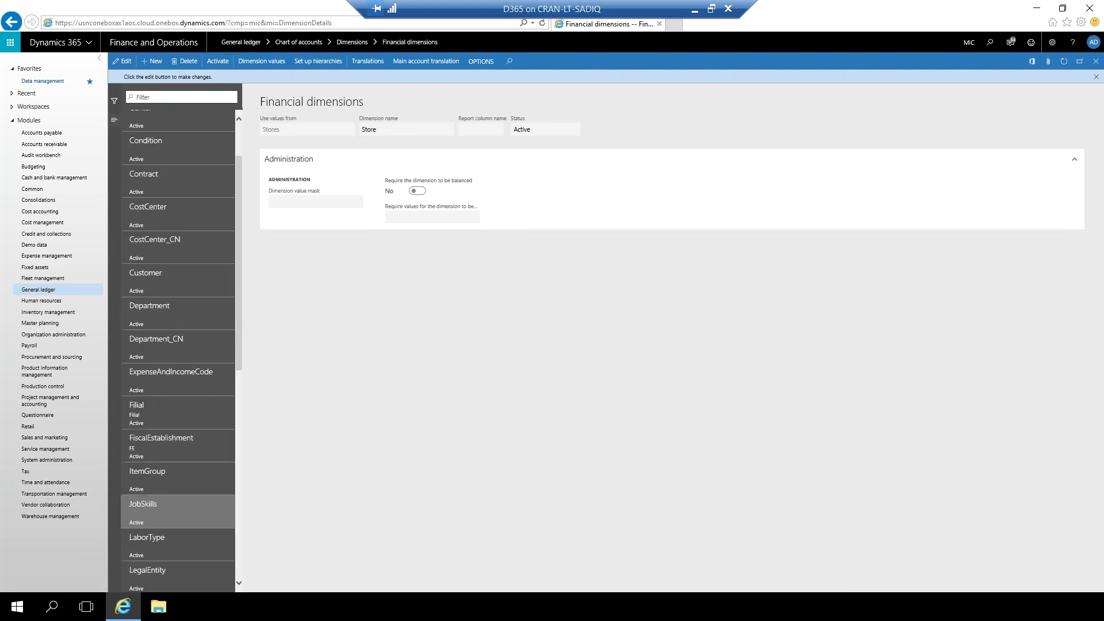
{"action": "scroll", "coordinate": [179, 556], "scroll_direction": "up", "scroll_amount": 5}
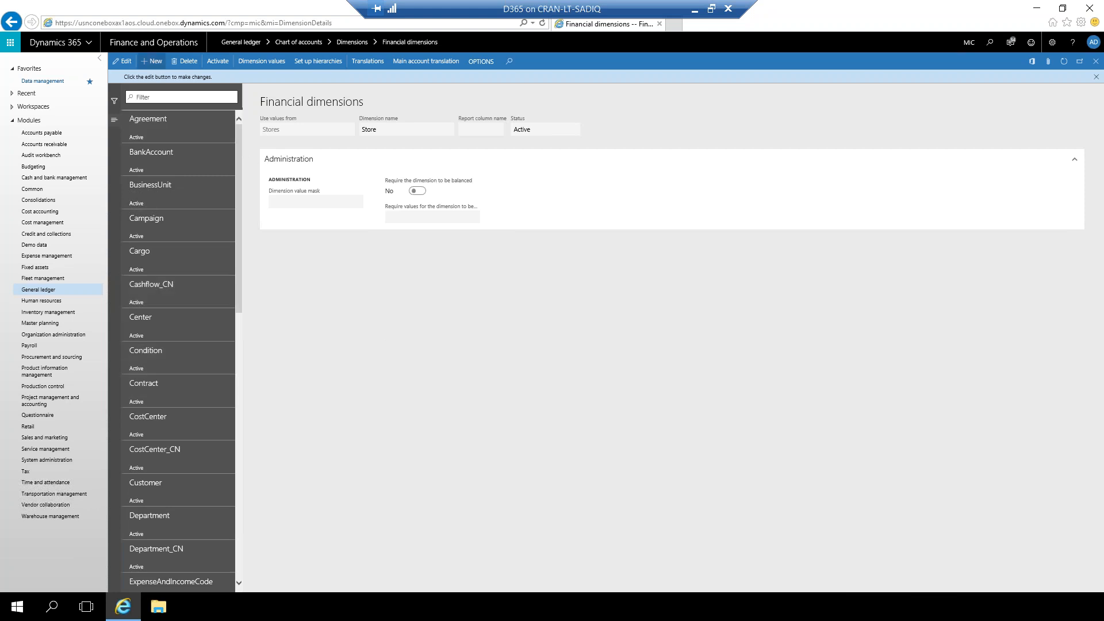
Step: Try to create a financial dimension named MIC Customer with values from Customers, and close the form without saving changes
{"action": "left_click", "coordinate": [153, 61]}
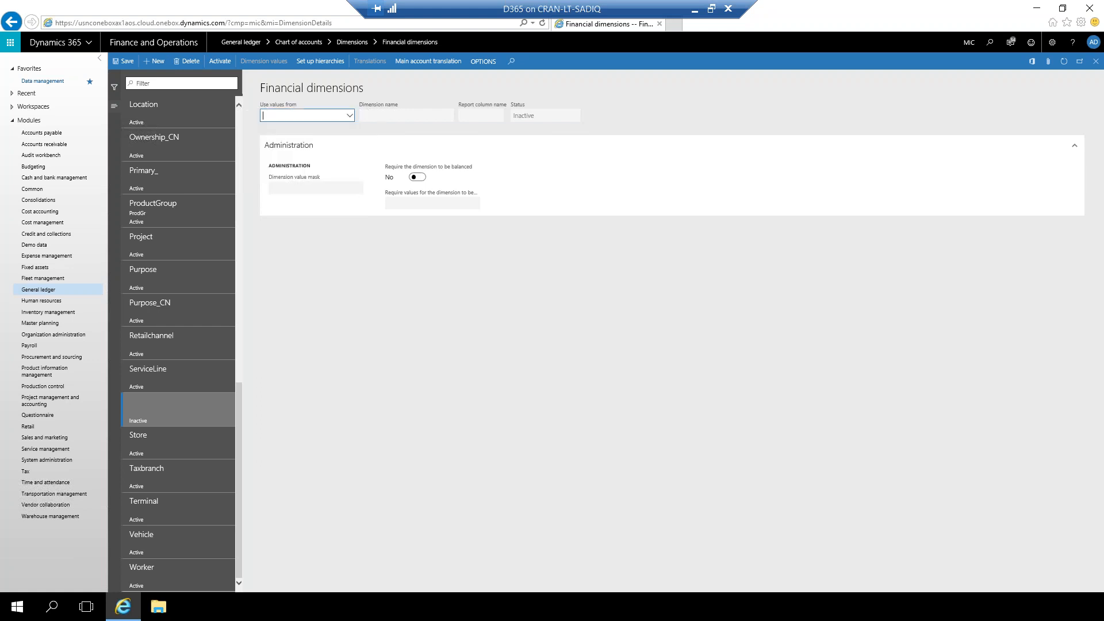
{"action": "left_click", "coordinate": [350, 116]}
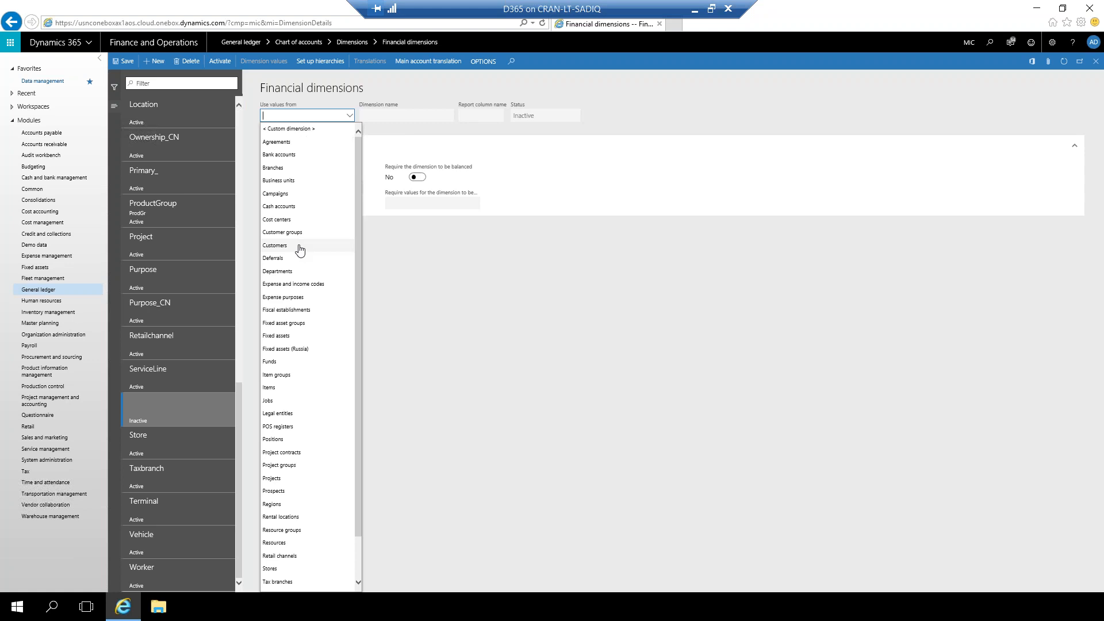
{"action": "left_click", "coordinate": [275, 246]}
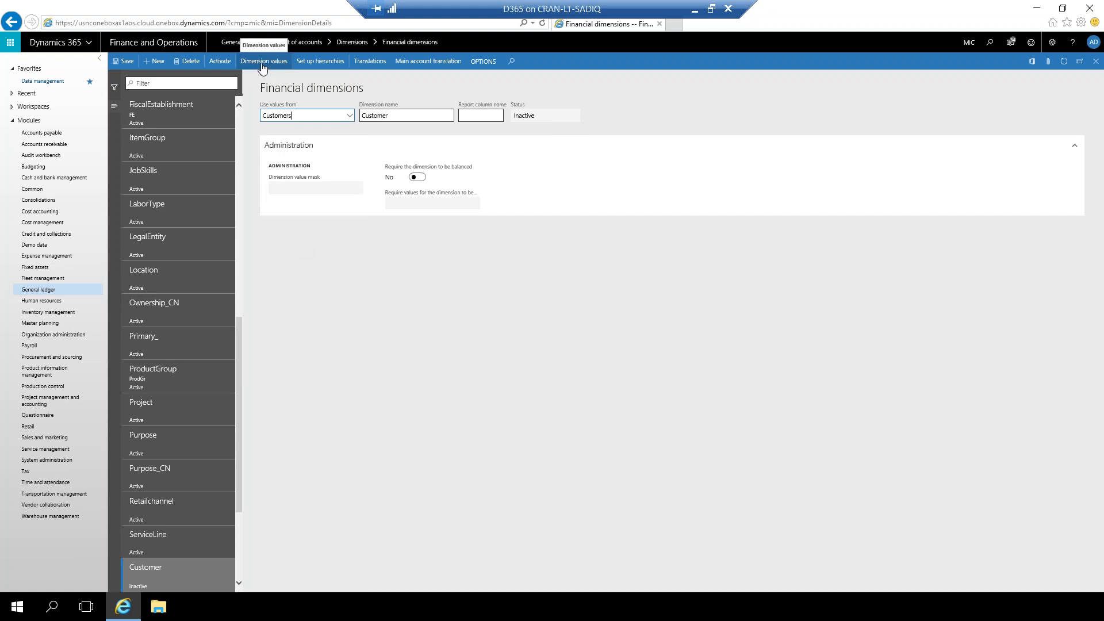
{"action": "left_click", "coordinate": [412, 115]}
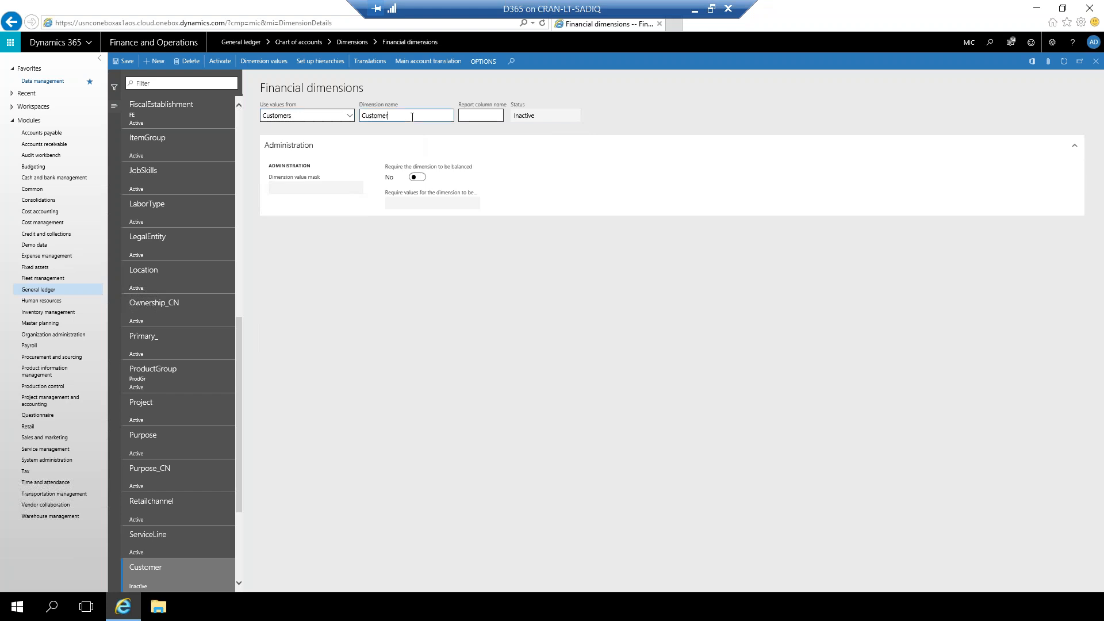
{"action": "left_click", "coordinate": [363, 116]}
{"action": "type", "text": "MIC"}
{"action": "left_click", "coordinate": [350, 259]}
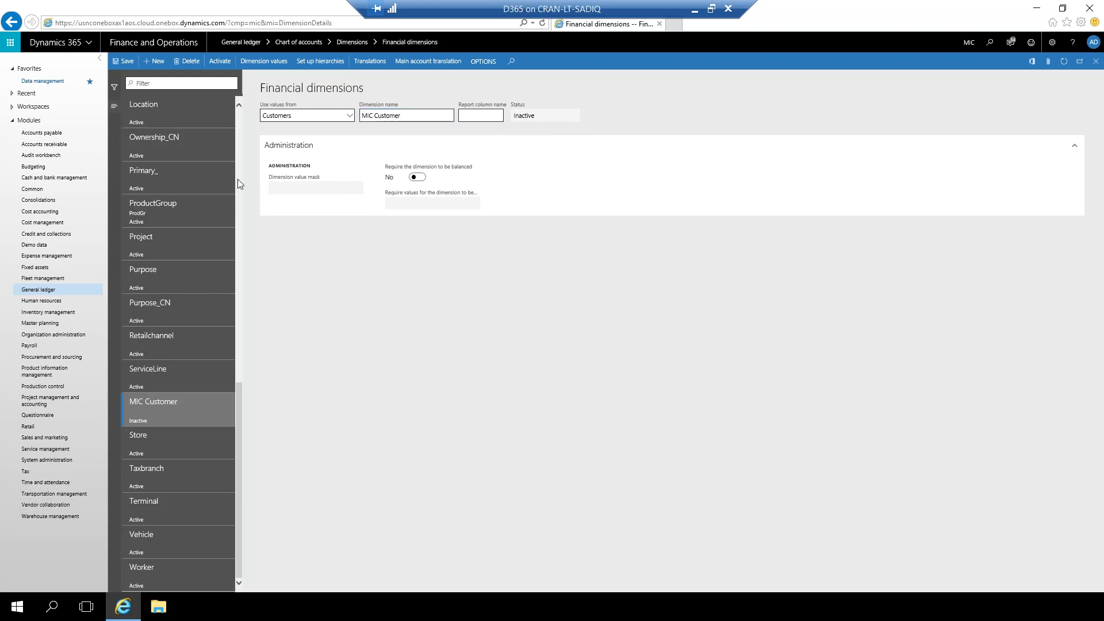
{"action": "left_click", "coordinate": [56, 149]}
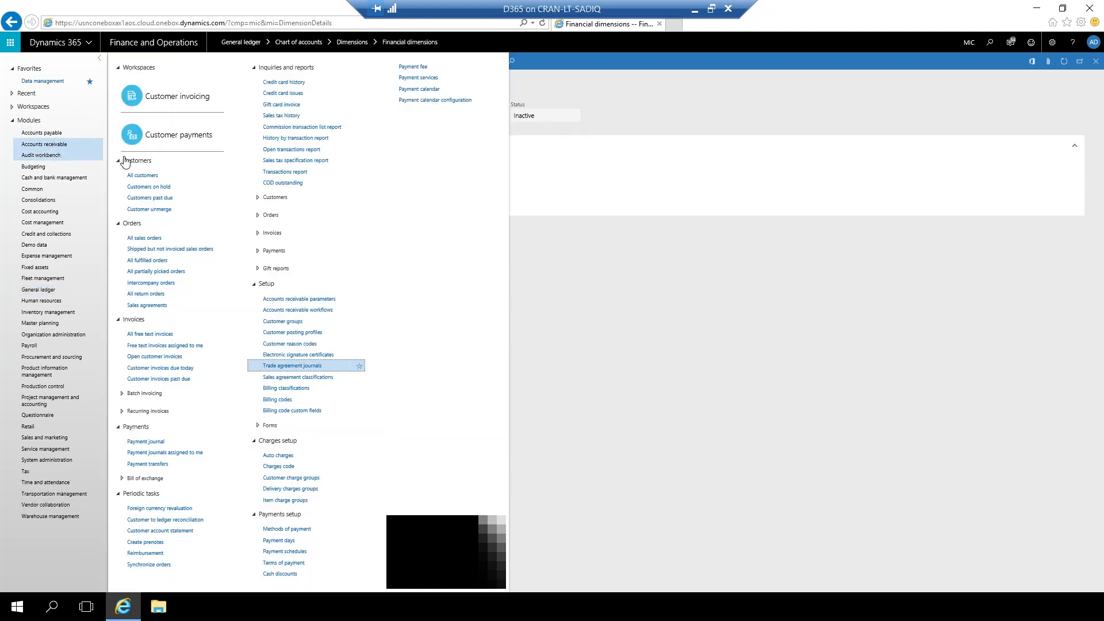
{"action": "left_click", "coordinate": [143, 177]}
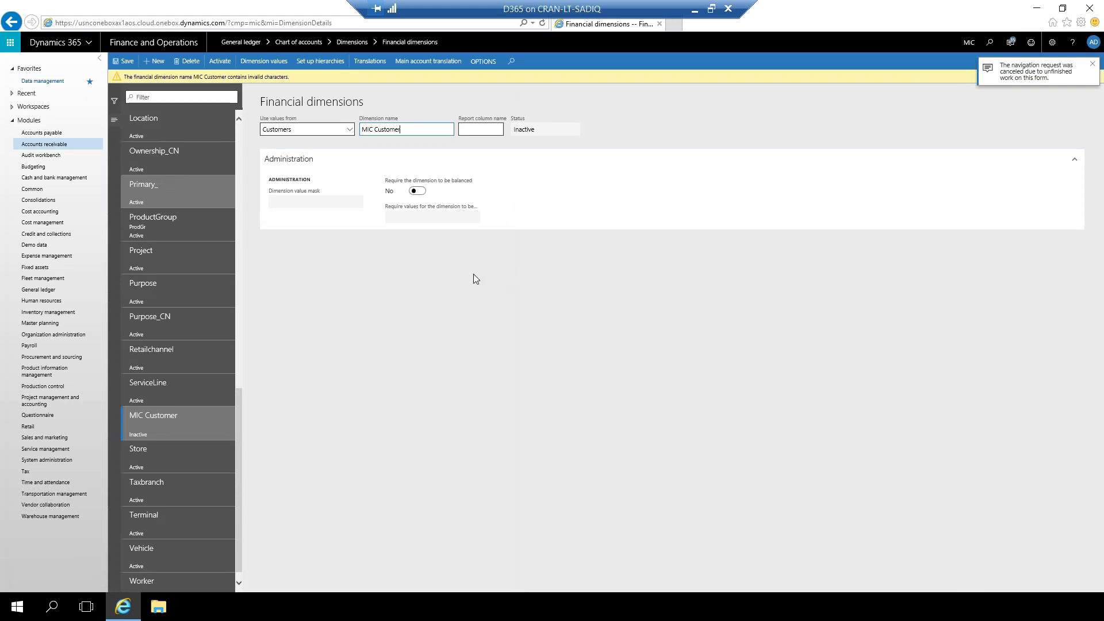
{"action": "key", "text": "Escape"}
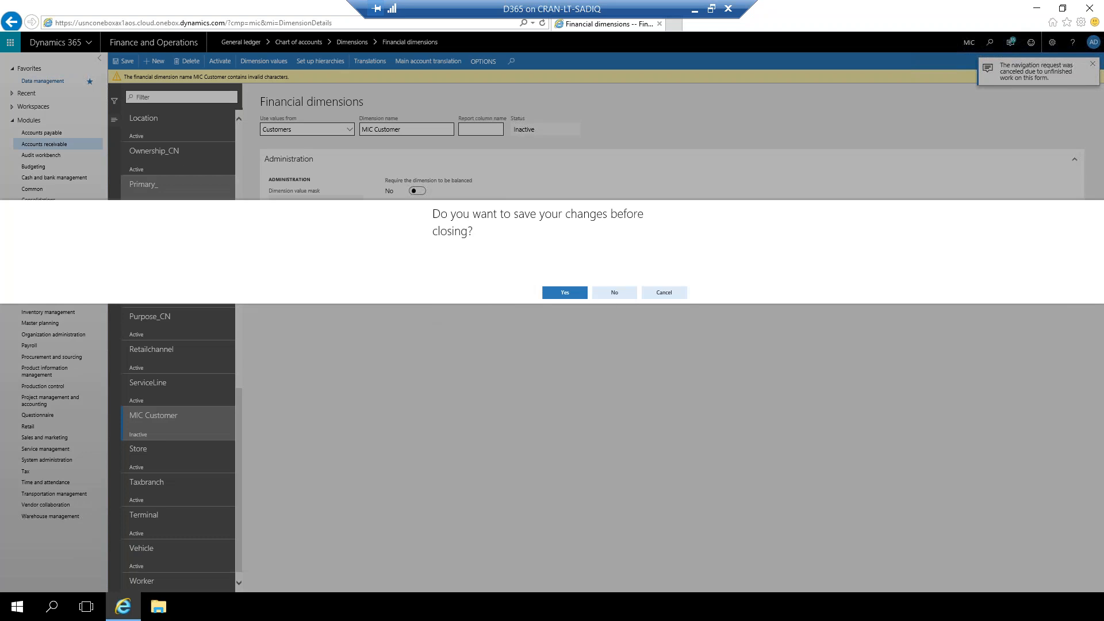
{"action": "left_click", "coordinate": [614, 293]}
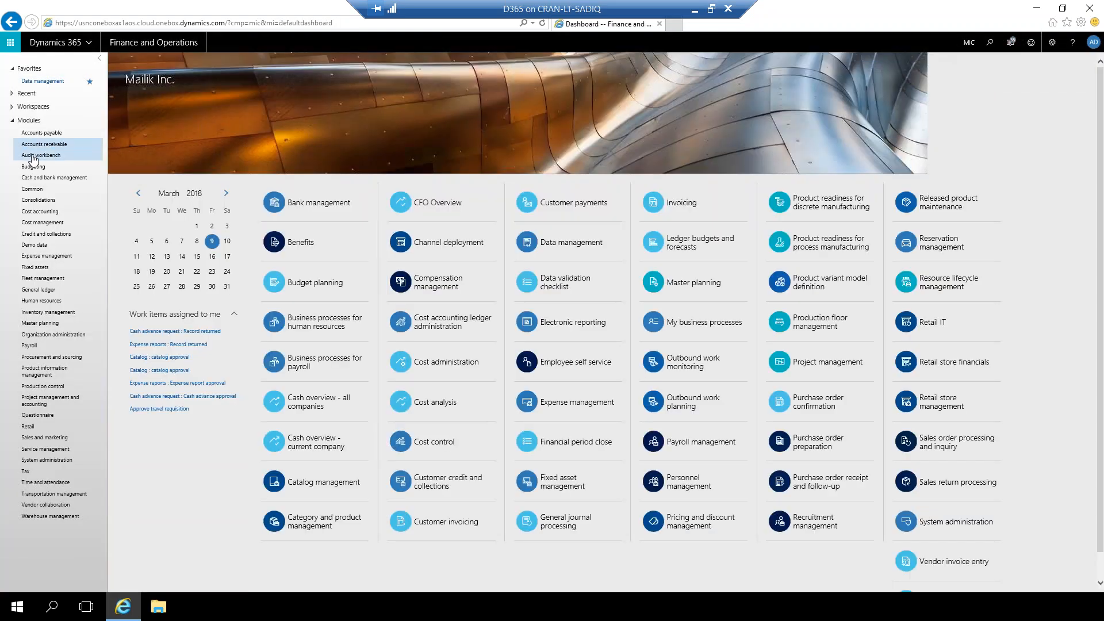
Step: View the All customers list in Accounts receivable and the All vendors list in Accounts payable for company MIC
{"action": "left_click", "coordinate": [51, 145]}
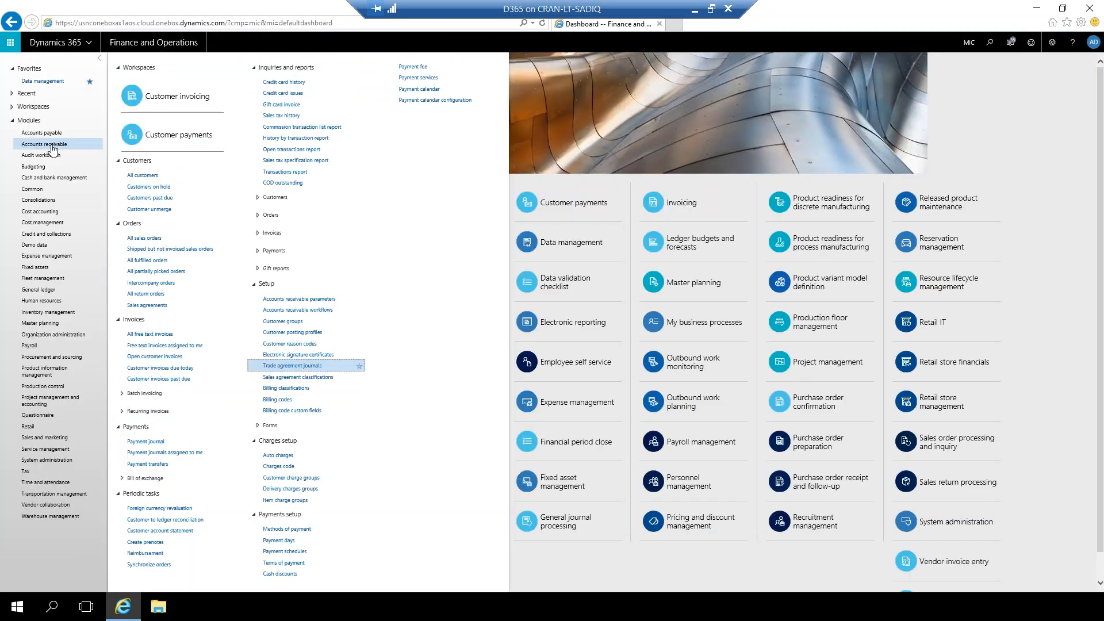
{"action": "left_click", "coordinate": [142, 175]}
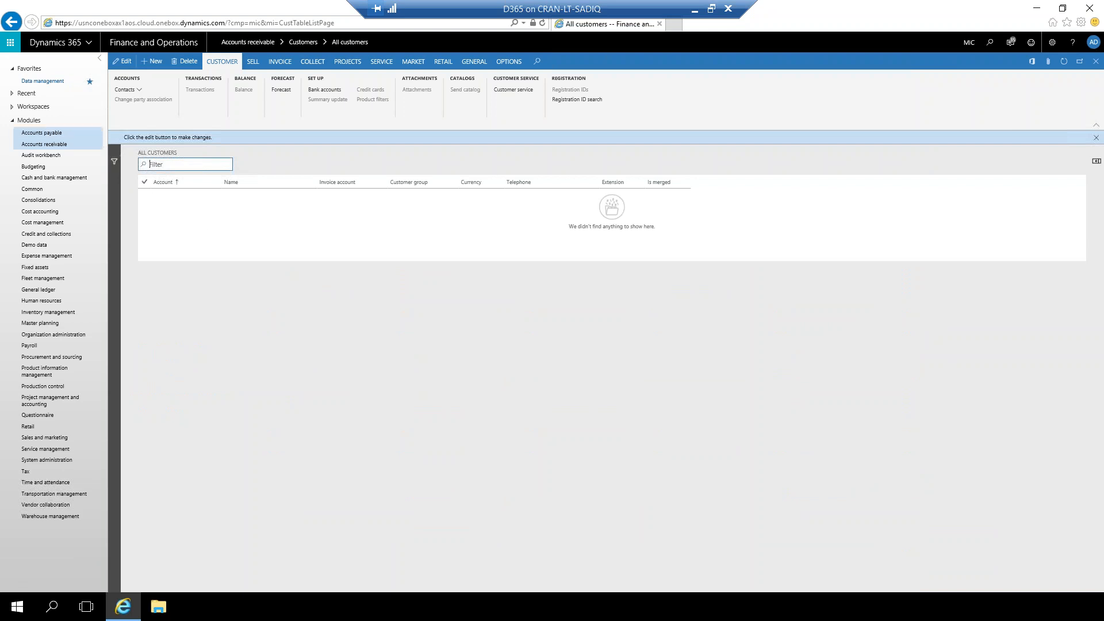
{"action": "left_click", "coordinate": [55, 134]}
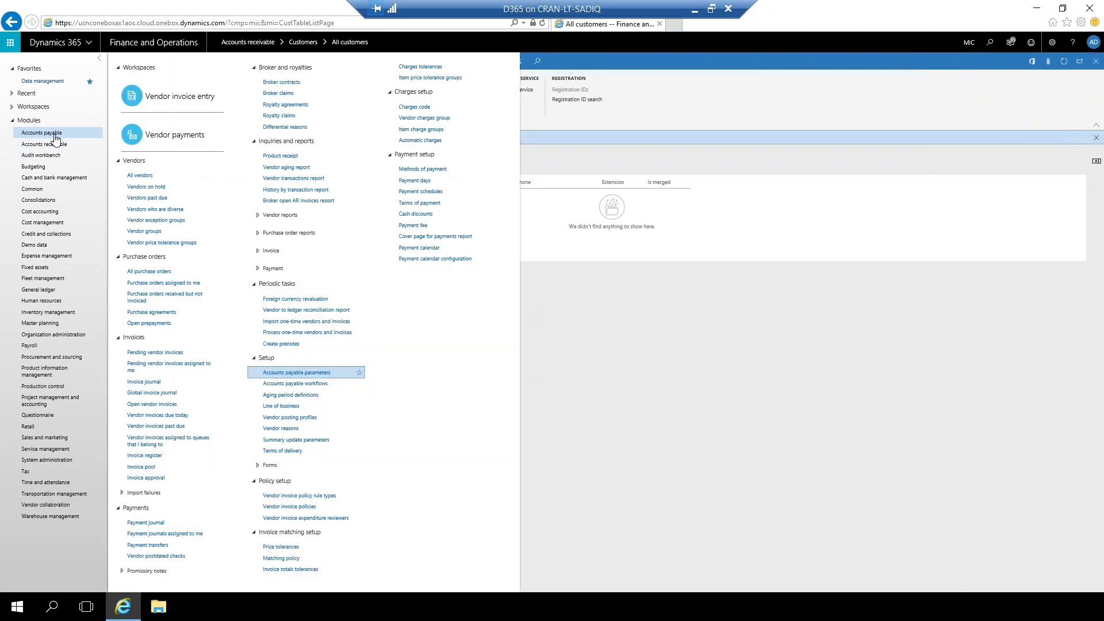
{"action": "left_click", "coordinate": [140, 175]}
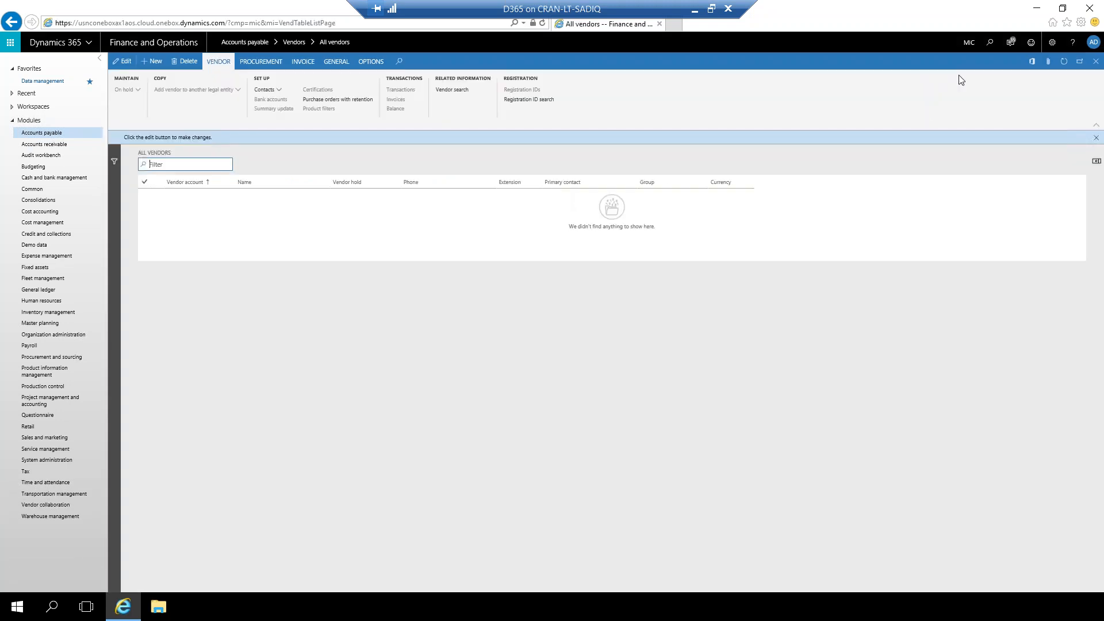
Step: Switch to company USMF and try to add the vendor Acme Office Supplies to legal entity MIC
{"action": "left_click", "coordinate": [968, 45]}
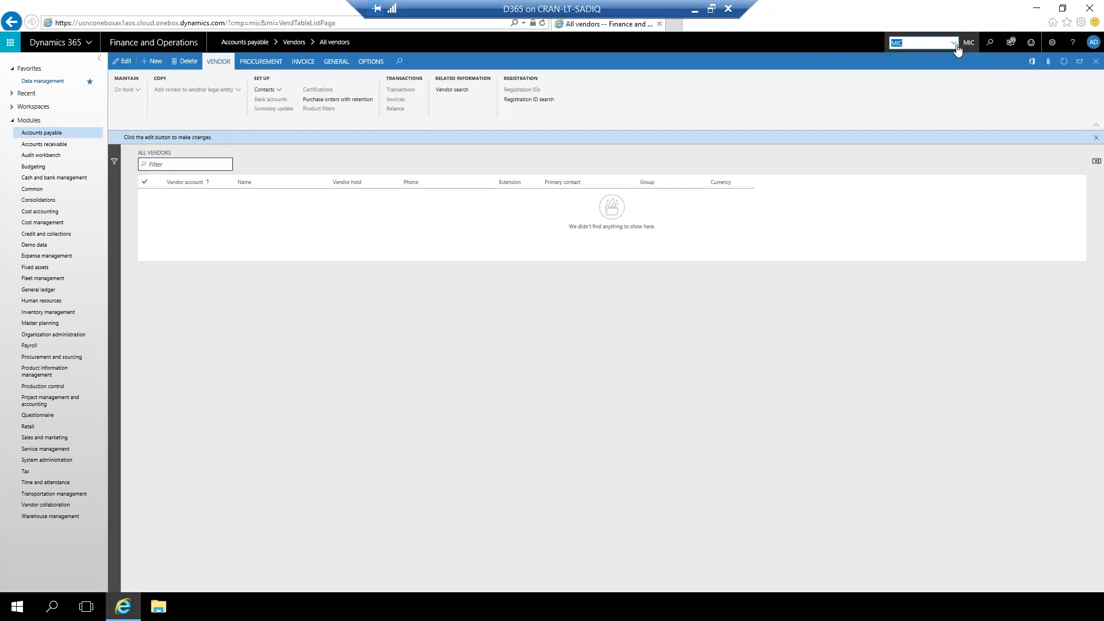
{"action": "type", "text": "usmf"}
{"action": "key", "text": "Return"}
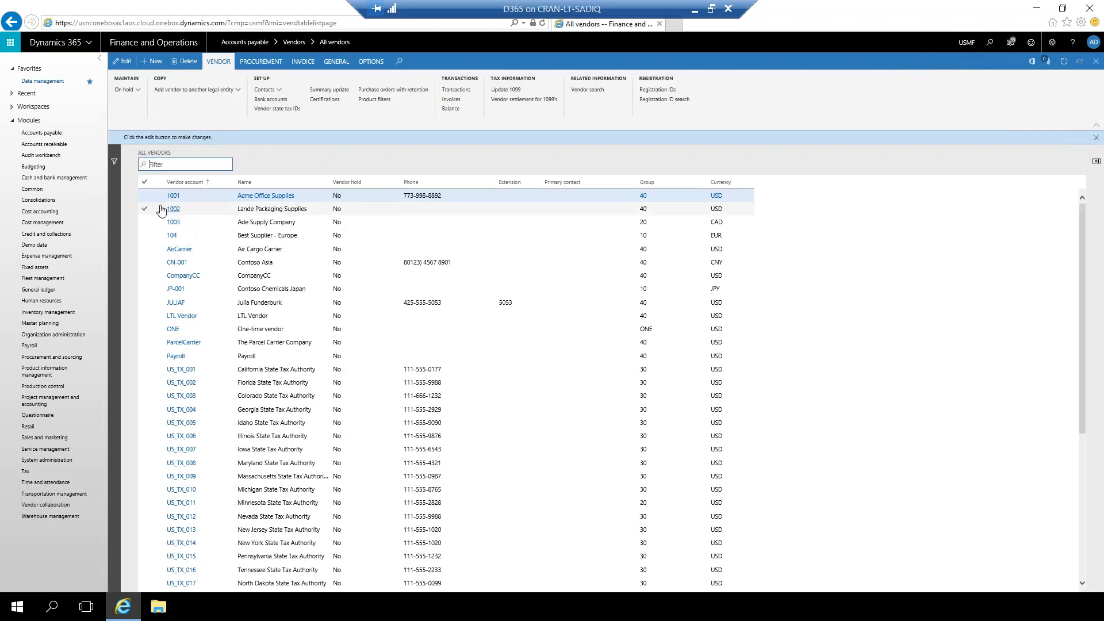
{"action": "left_click", "coordinate": [145, 197]}
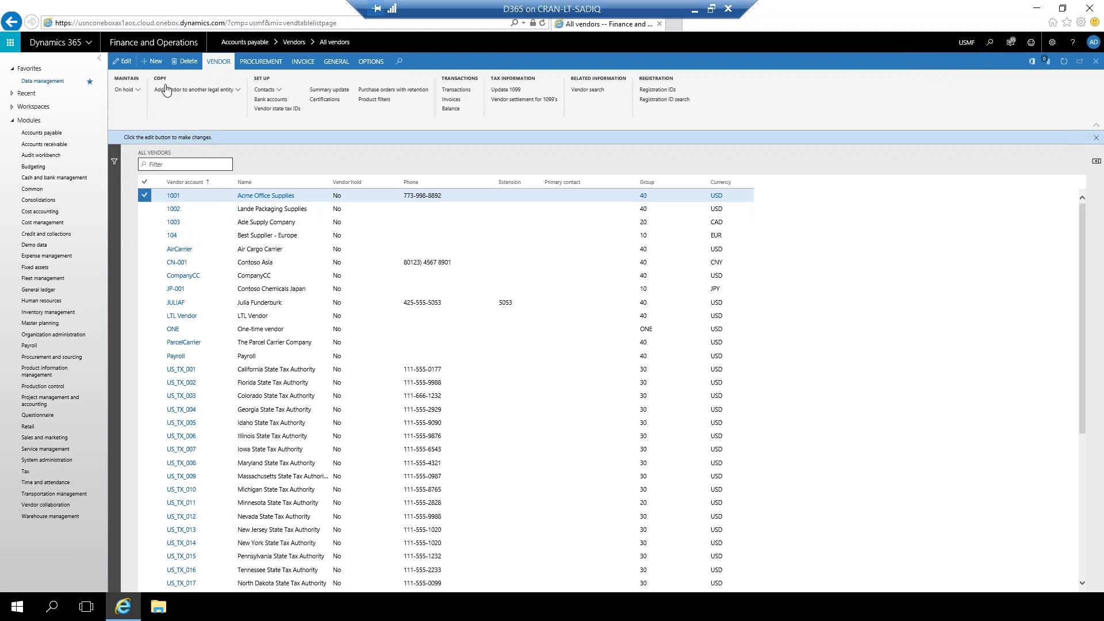
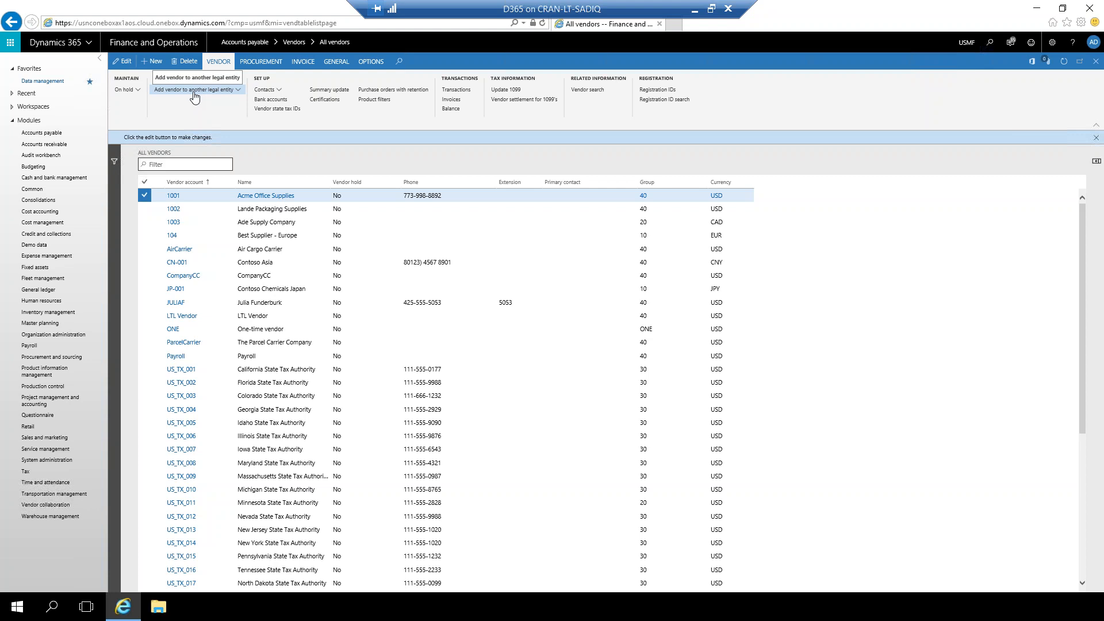
{"action": "left_click", "coordinate": [239, 93]}
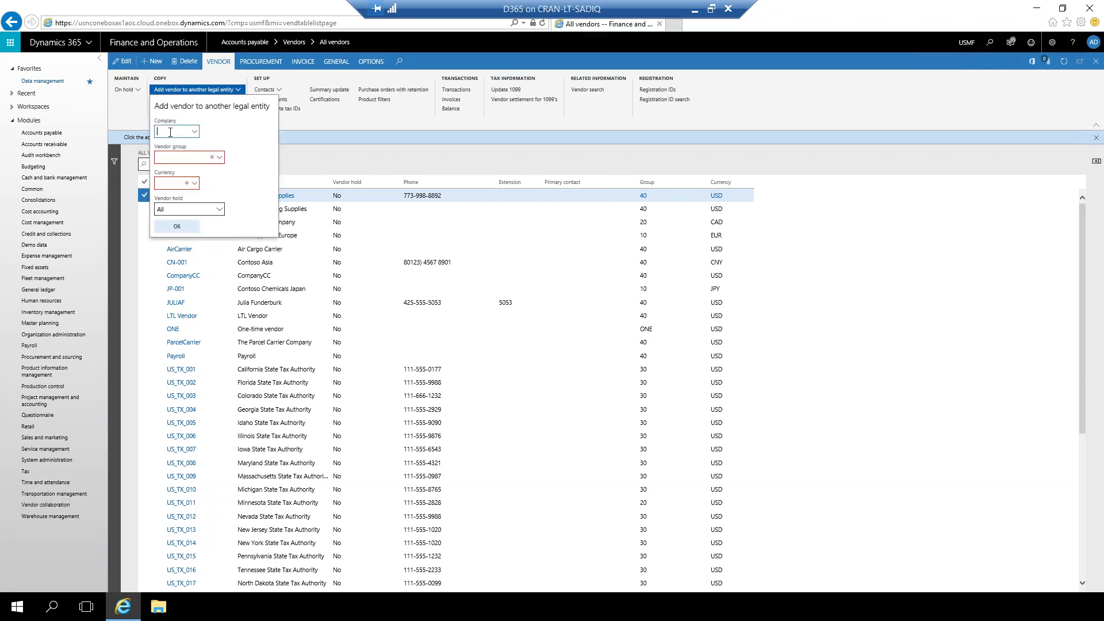
{"action": "type", "text": "MIC"}
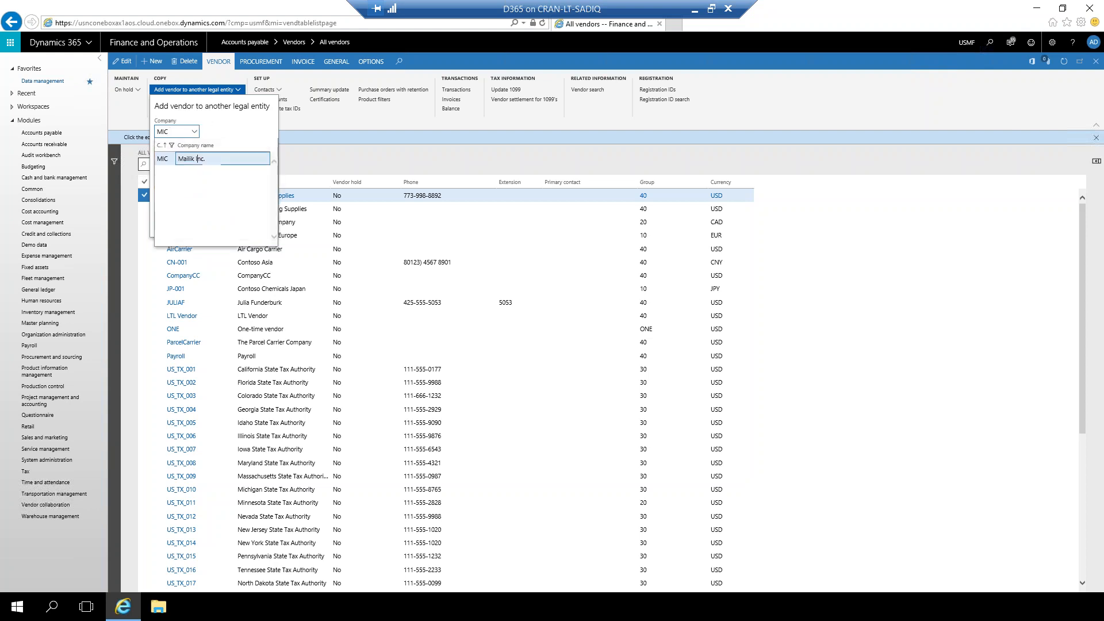
{"action": "left_click", "coordinate": [198, 159]}
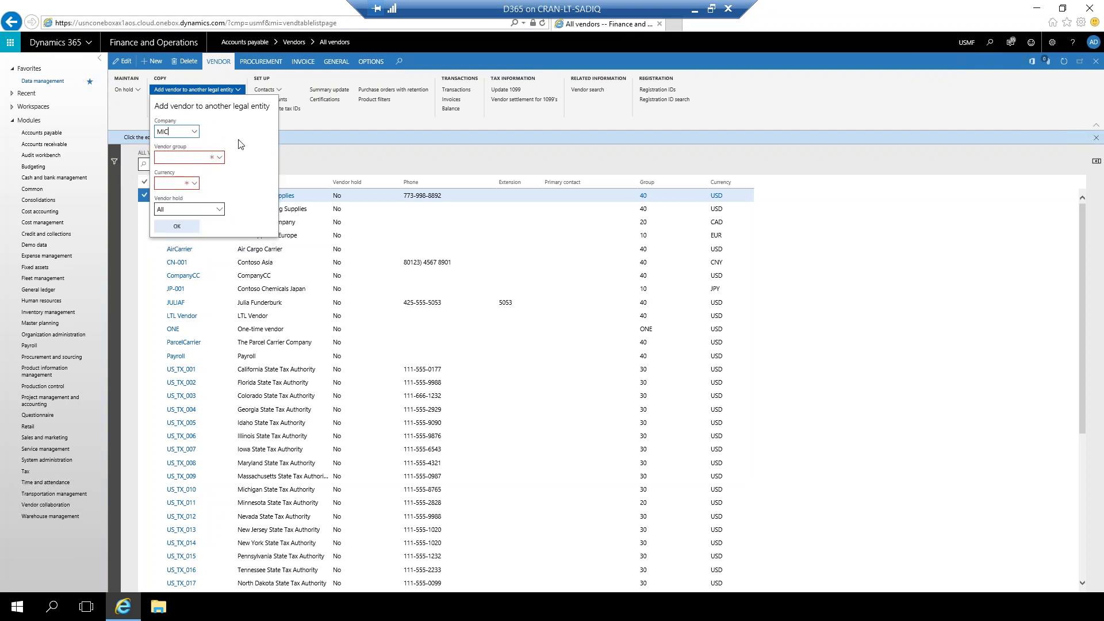
{"action": "left_click", "coordinate": [182, 157]}
Step: Switch back to company MIC and open the Financial dimensions page in General ledger
{"action": "left_click", "coordinate": [968, 43]}
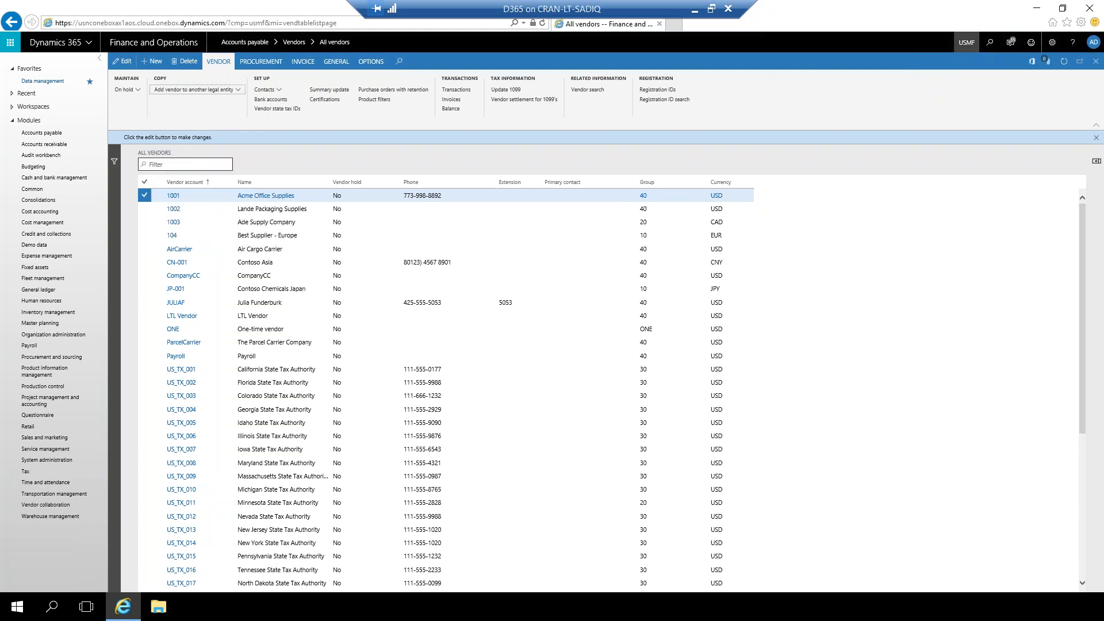
{"action": "type", "text": "MIC"}
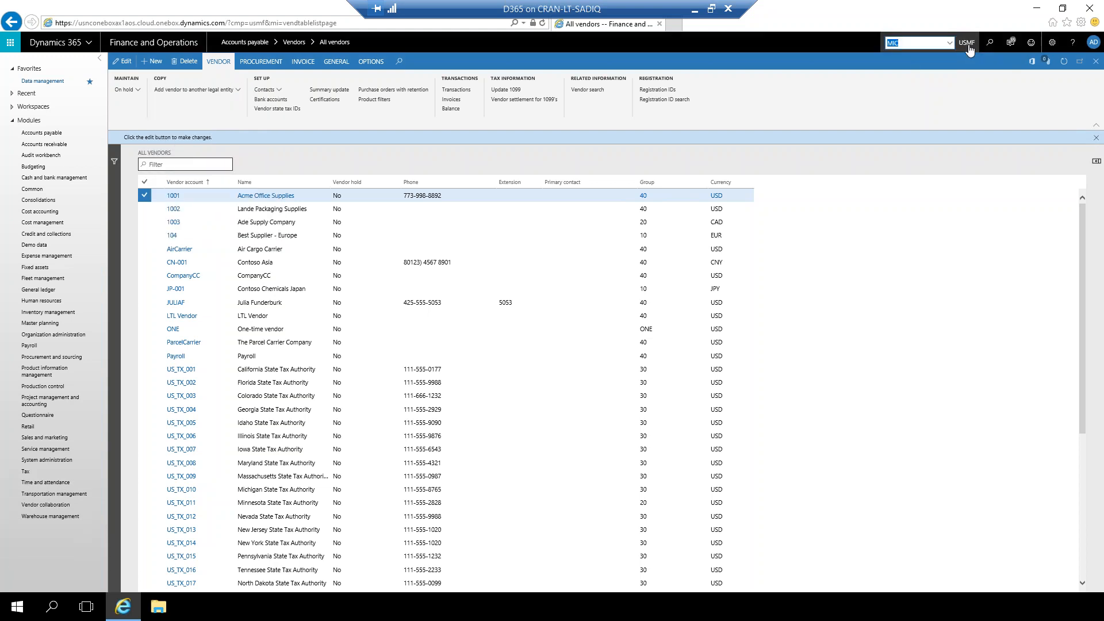
{"action": "key", "text": "Return"}
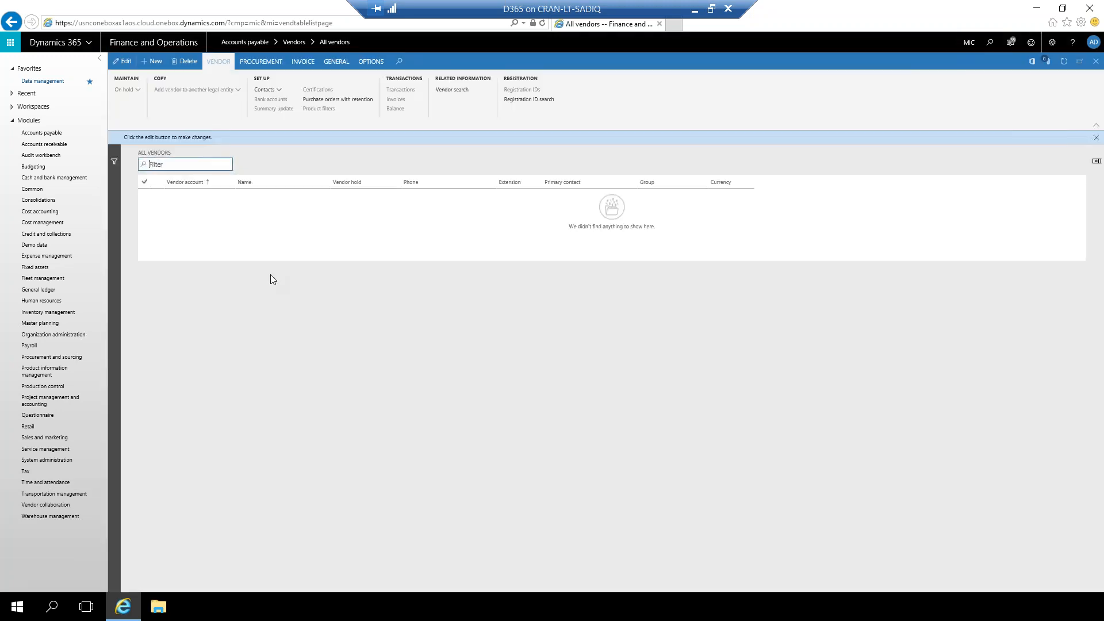
{"action": "left_click", "coordinate": [53, 295]}
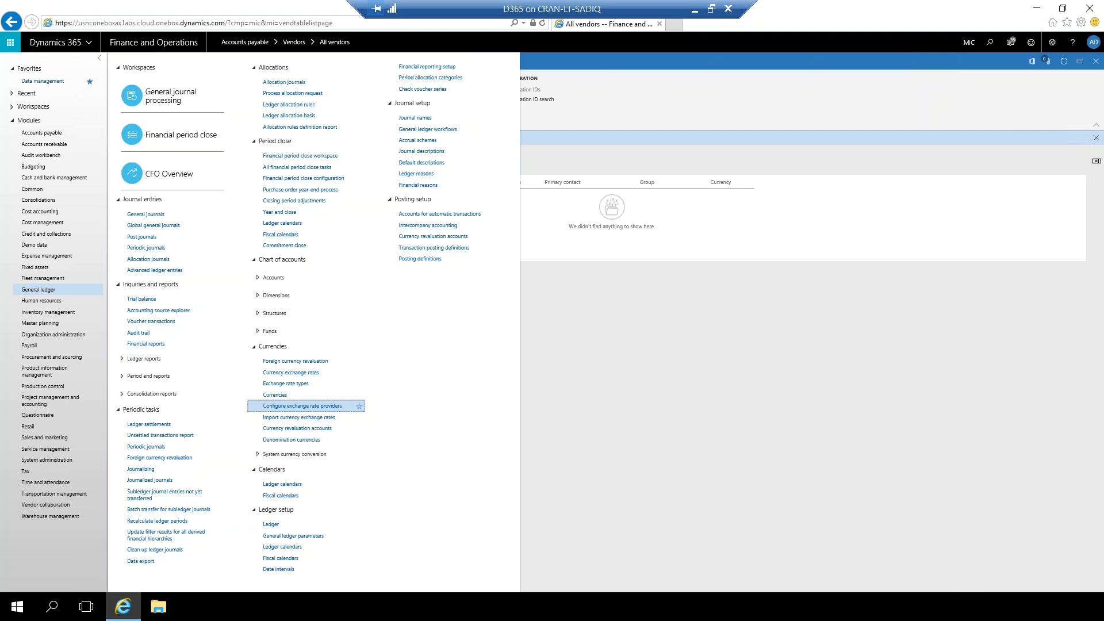
{"action": "left_click", "coordinate": [249, 298]}
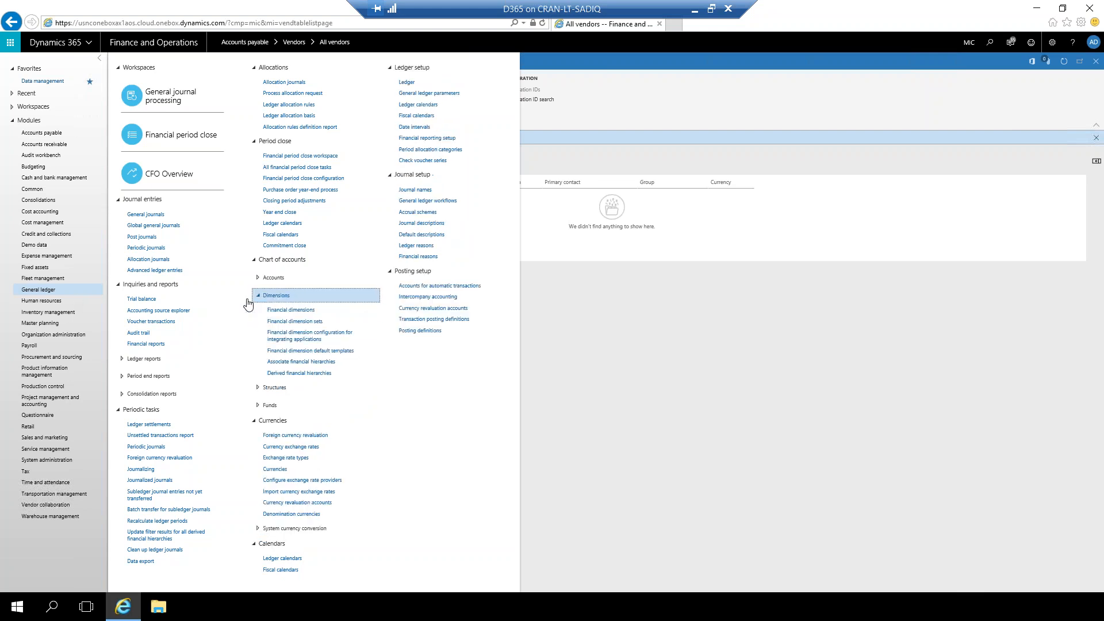
{"action": "left_click", "coordinate": [291, 310]}
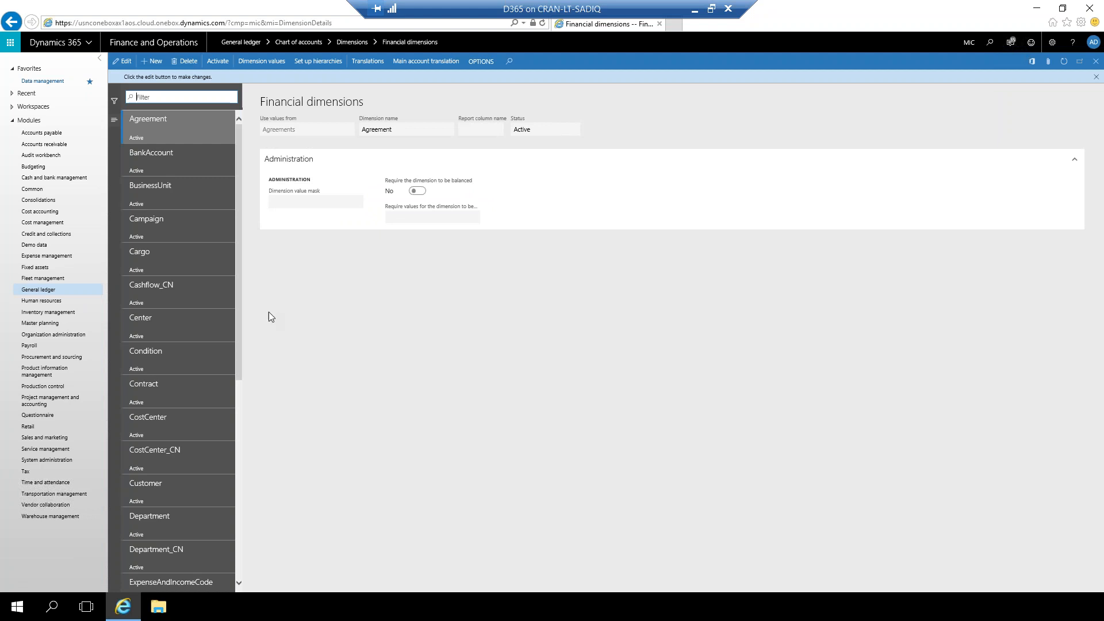
Step: Start a new financial dimension based on < Custom dimension > and try to save it under the name MIC BUs
{"action": "left_click", "coordinate": [152, 61]}
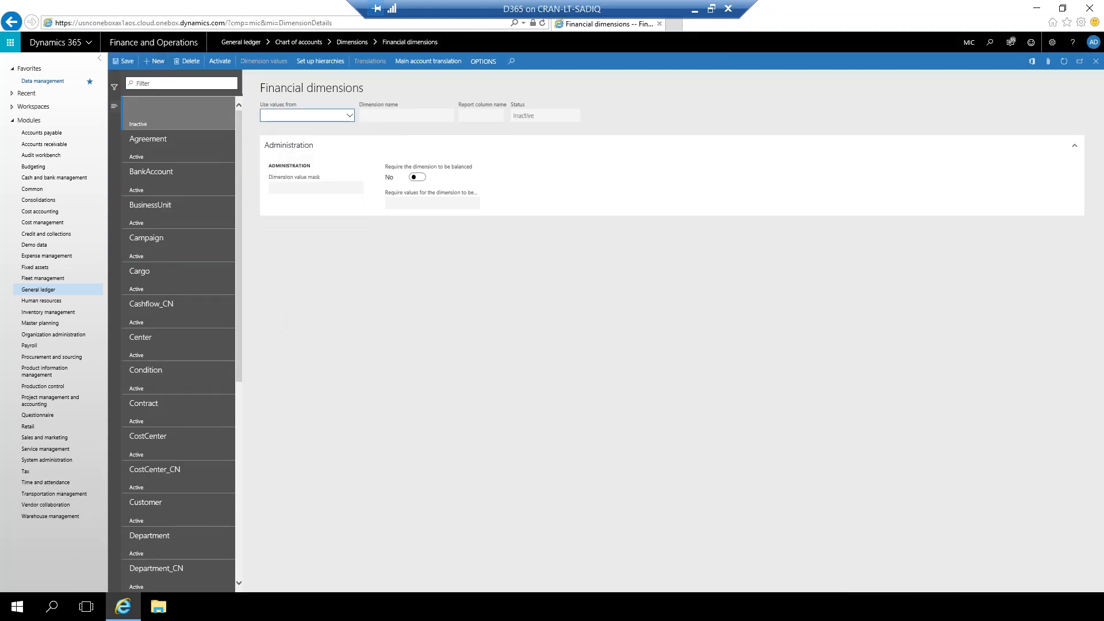
{"action": "left_click", "coordinate": [349, 115]}
{"action": "left_click", "coordinate": [292, 129]}
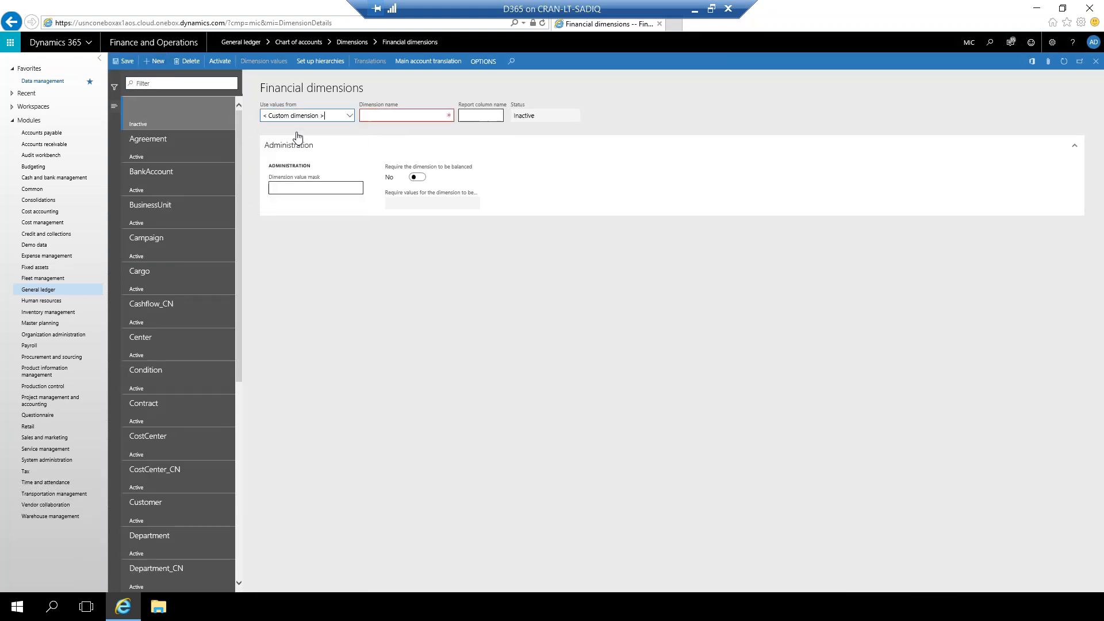
{"action": "left_click", "coordinate": [398, 114]}
{"action": "type", "text": "mi"}
{"action": "key", "text": "BackSpace"}
{"action": "type", "text": "MIC"}
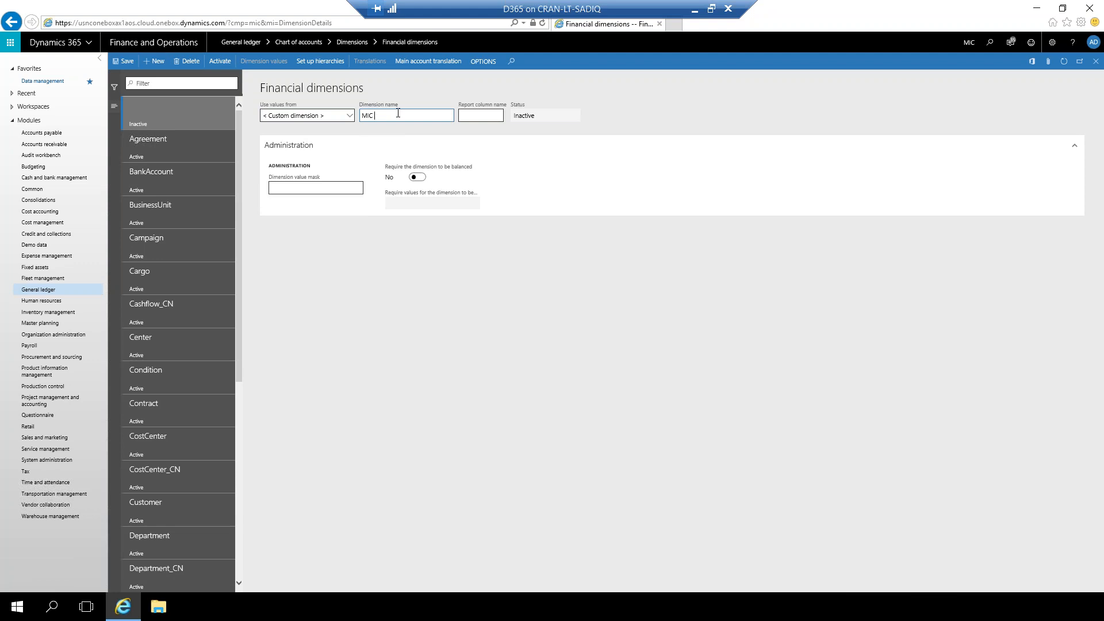
{"action": "type", "text": " BUs"}
{"action": "left_click", "coordinate": [128, 65]}
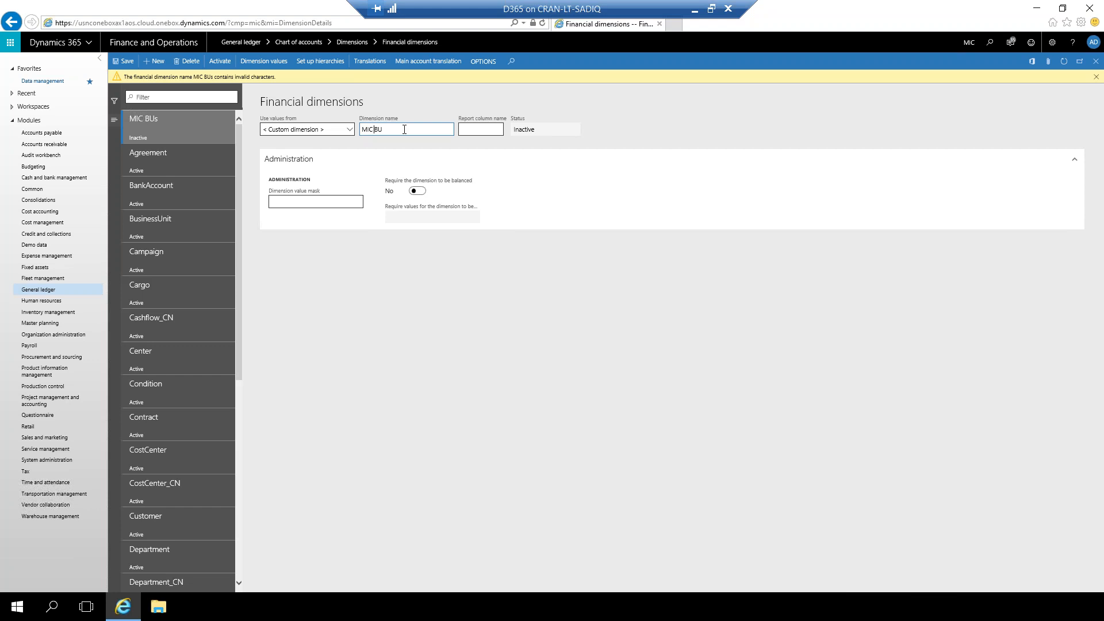
Step: Set the new custom dimension's name to MIC_BU and save it, dismissing the activation notice
{"action": "key", "text": "BackSpace"}
{"action": "type", "text": "_"}
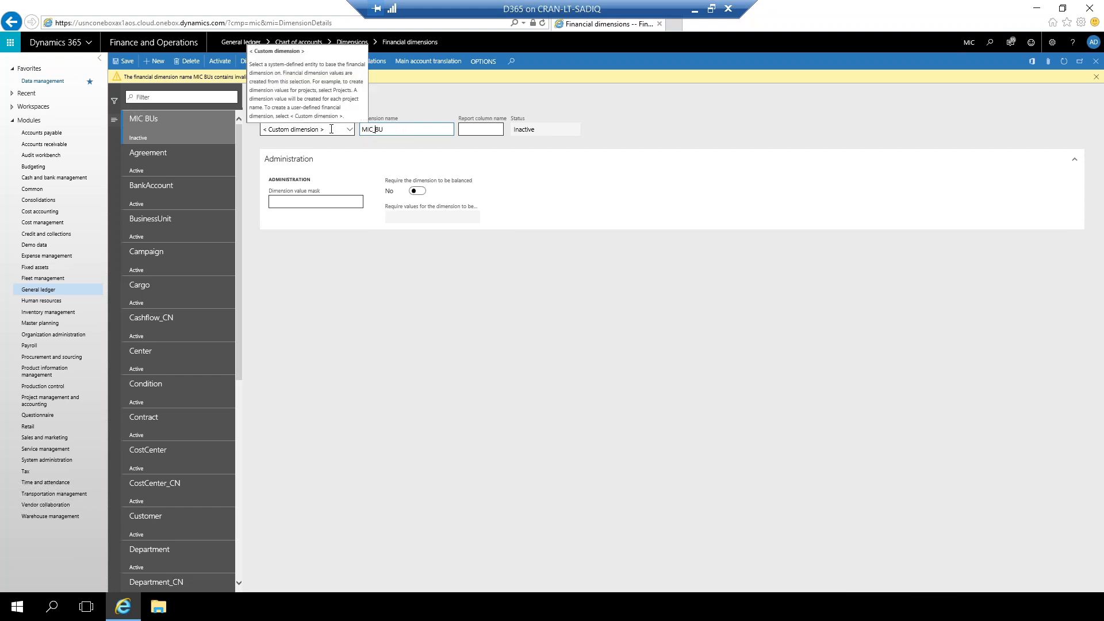
{"action": "left_click", "coordinate": [125, 62]}
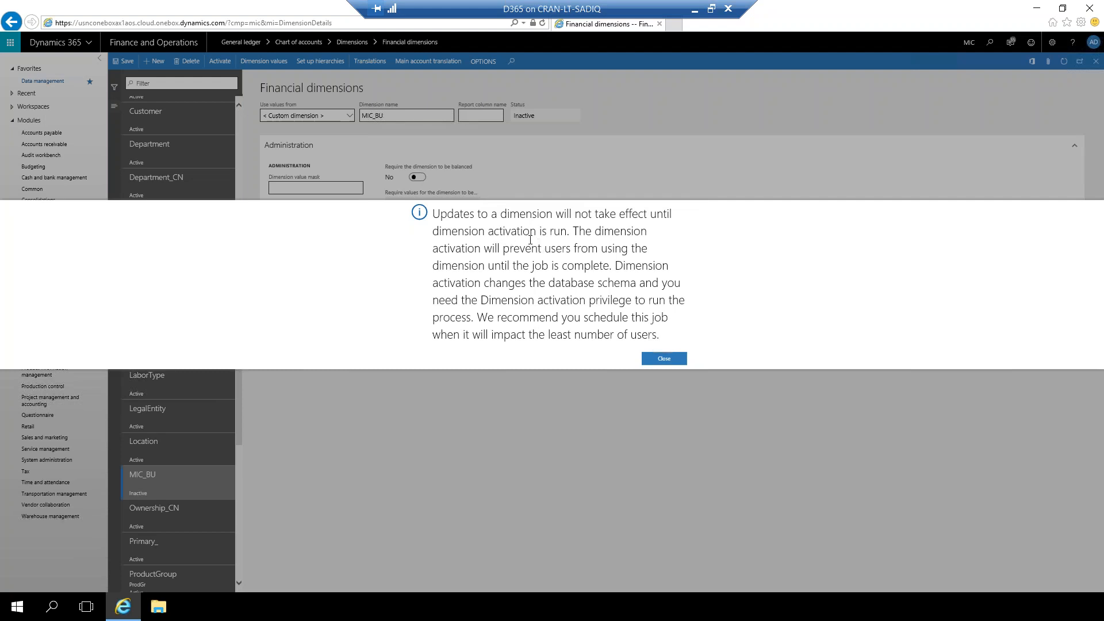
{"action": "left_click", "coordinate": [664, 359]}
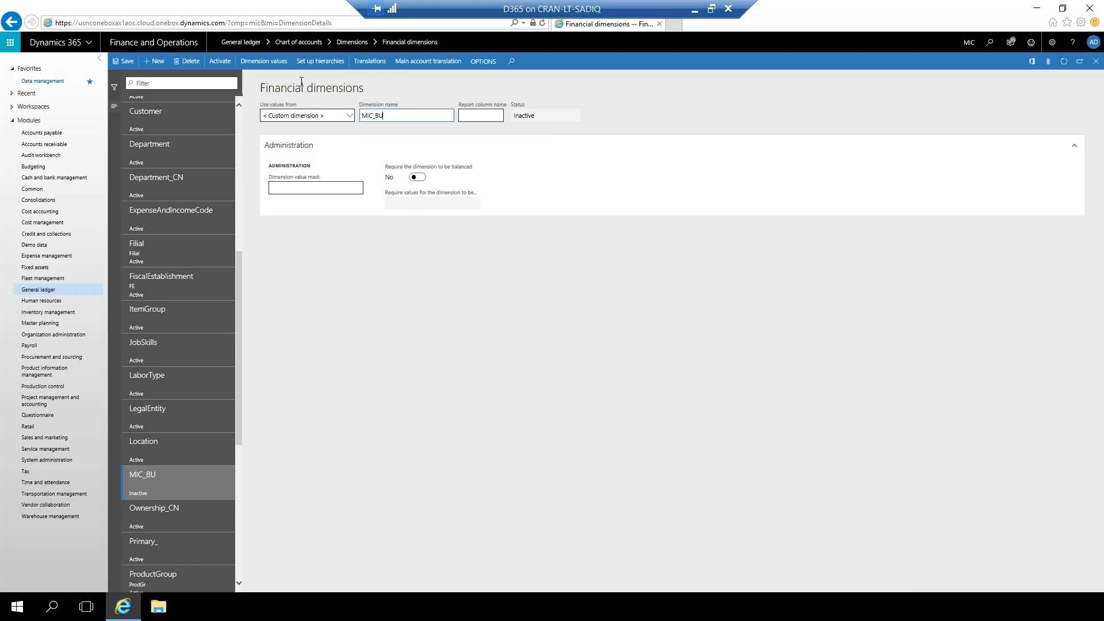
Step: Add the dimension values BU1 and BU2 to MIC_BU and activate the dimension without batch processing
{"action": "left_click", "coordinate": [264, 64]}
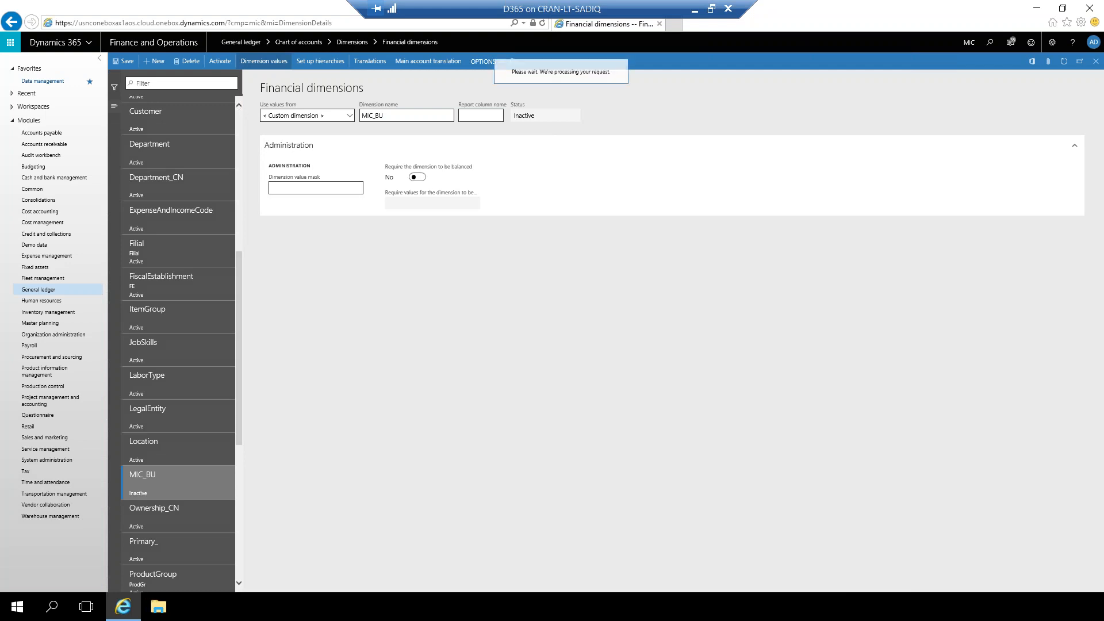
{"action": "left_click", "coordinate": [161, 64]}
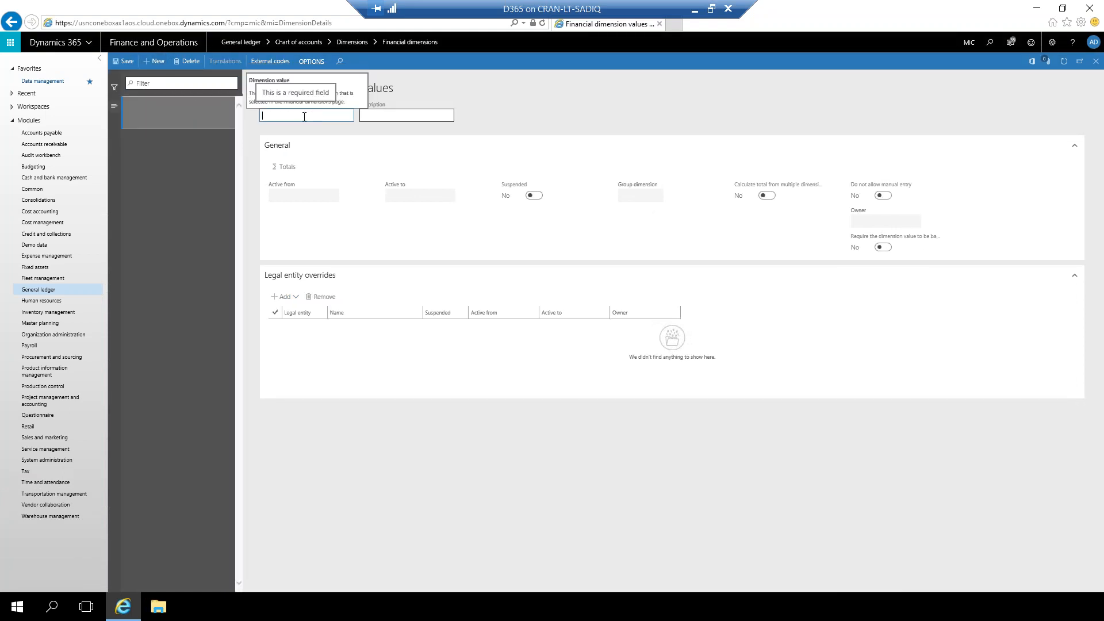
{"action": "type", "text": "BU1"}
{"action": "left_click", "coordinate": [130, 64]}
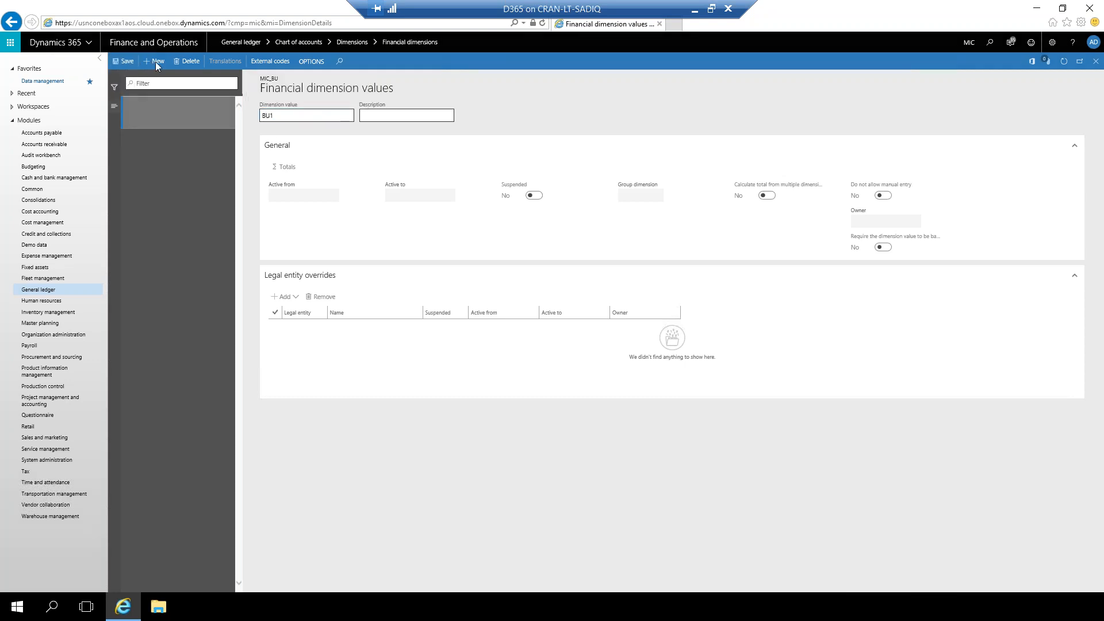
{"action": "left_click", "coordinate": [158, 61]}
{"action": "type", "text": "BU"}
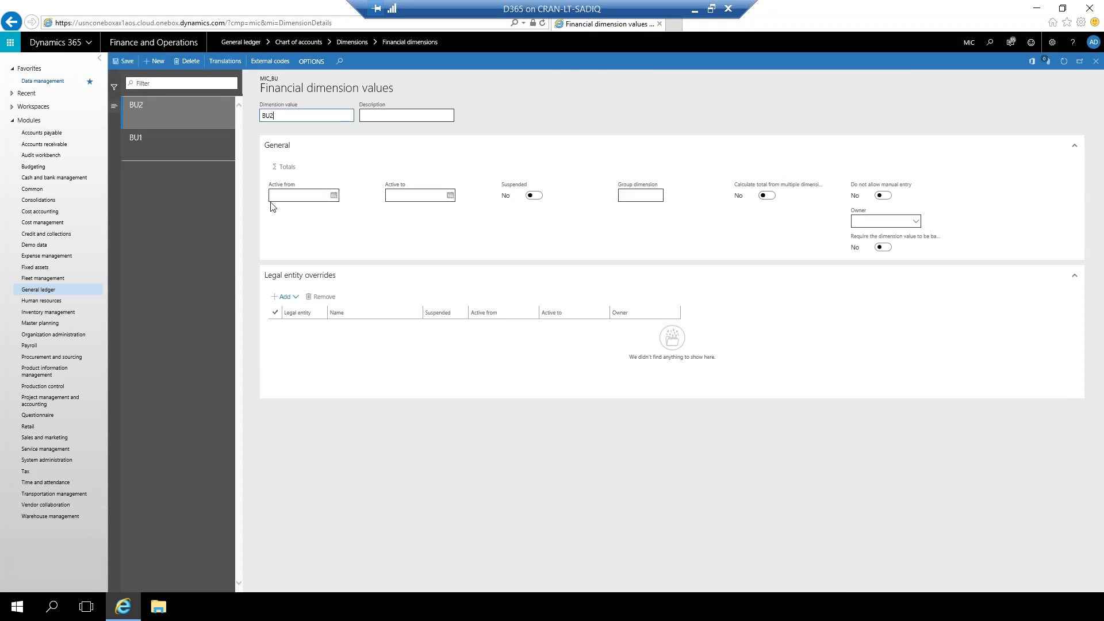
{"action": "key", "text": "Escape"}
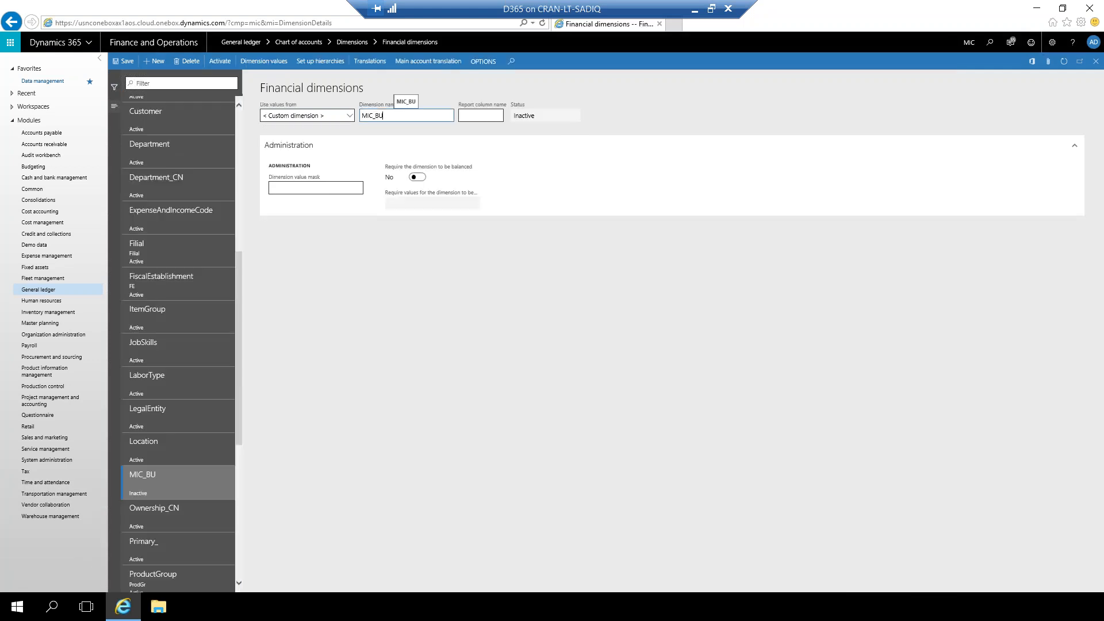
{"action": "left_click", "coordinate": [224, 64]}
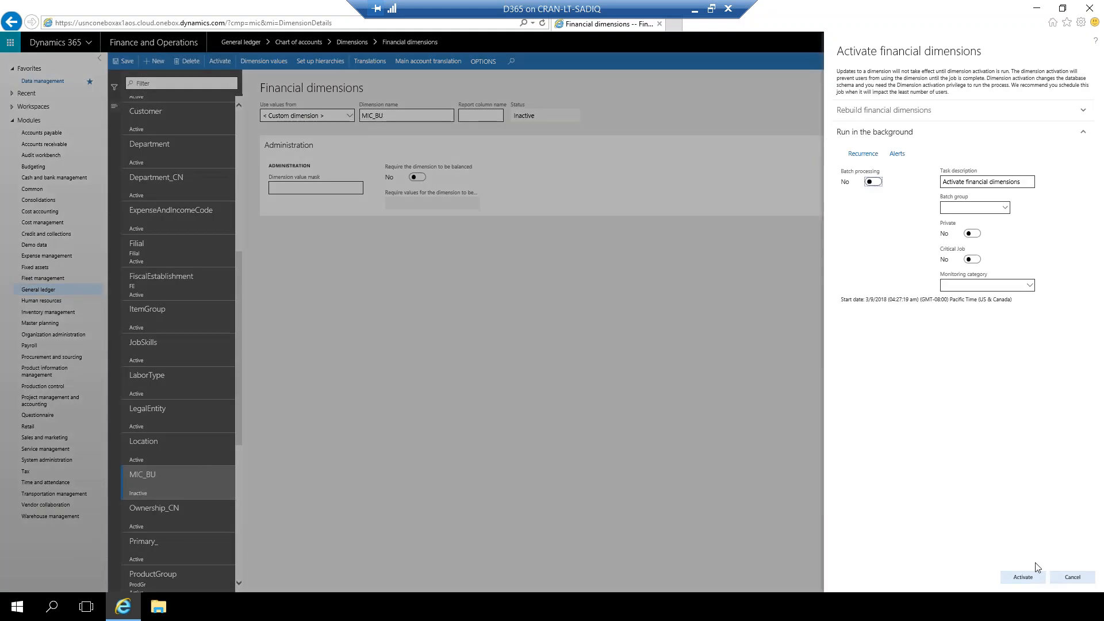
{"action": "left_click", "coordinate": [1024, 578]}
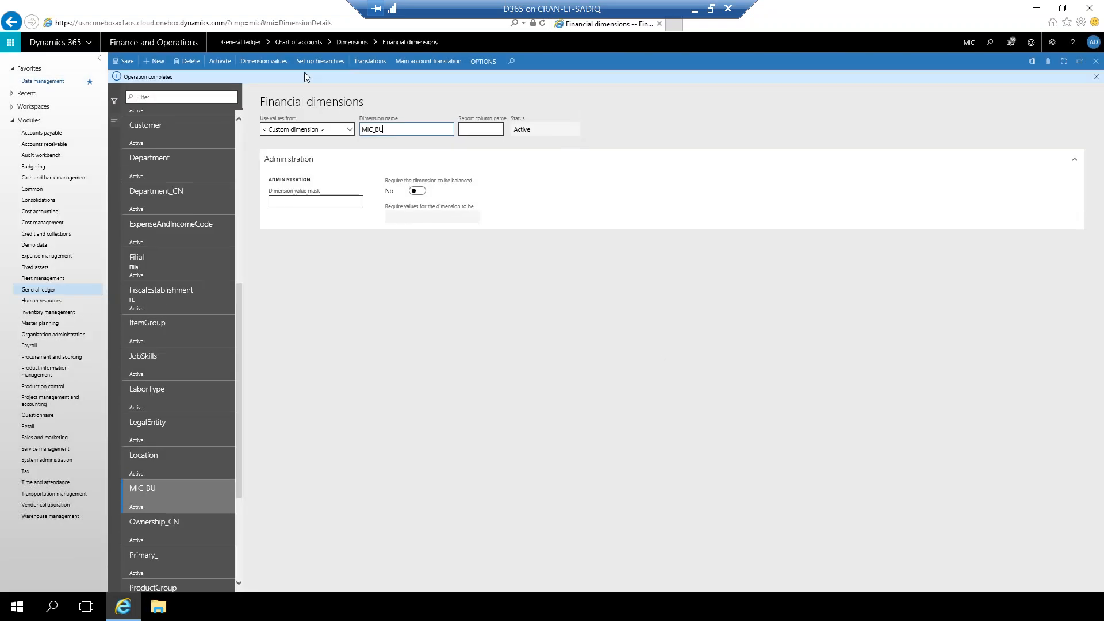
Step: View the dimension values of MIC_BU and look over the available sources its values could be taken from
{"action": "left_click", "coordinate": [262, 63]}
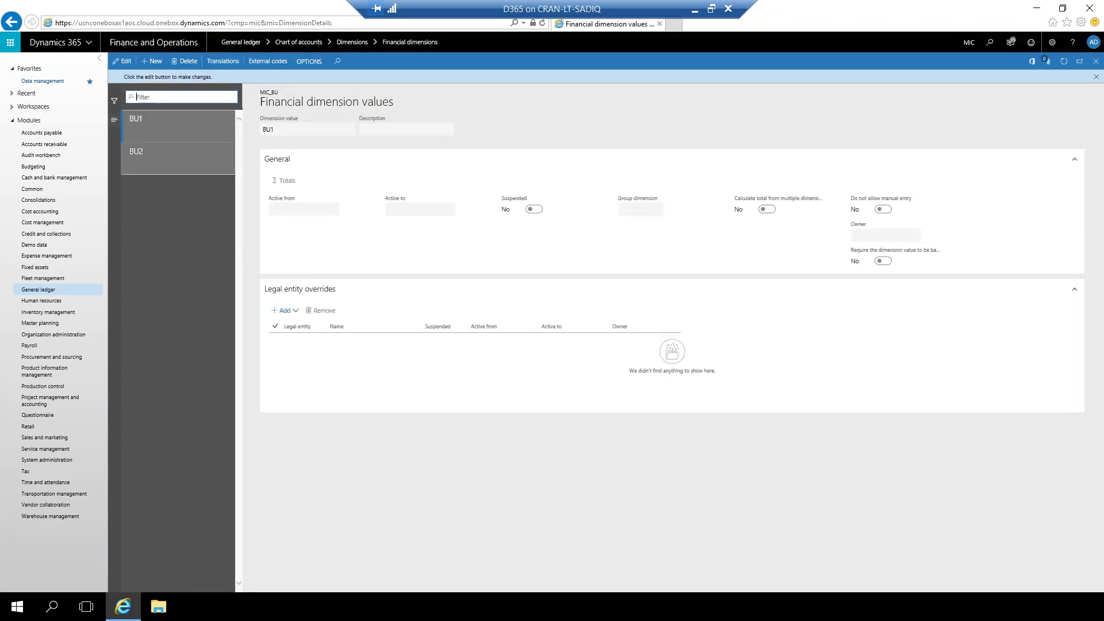
{"action": "key", "text": "Escape"}
{"action": "key", "text": "Escape"}
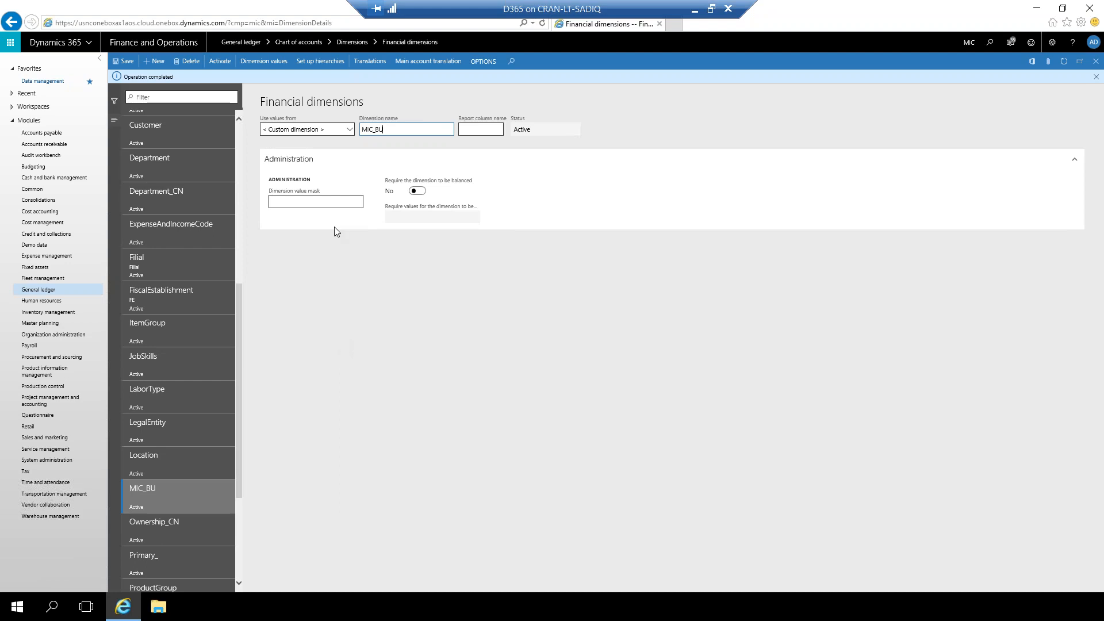
{"action": "left_click", "coordinate": [350, 130]}
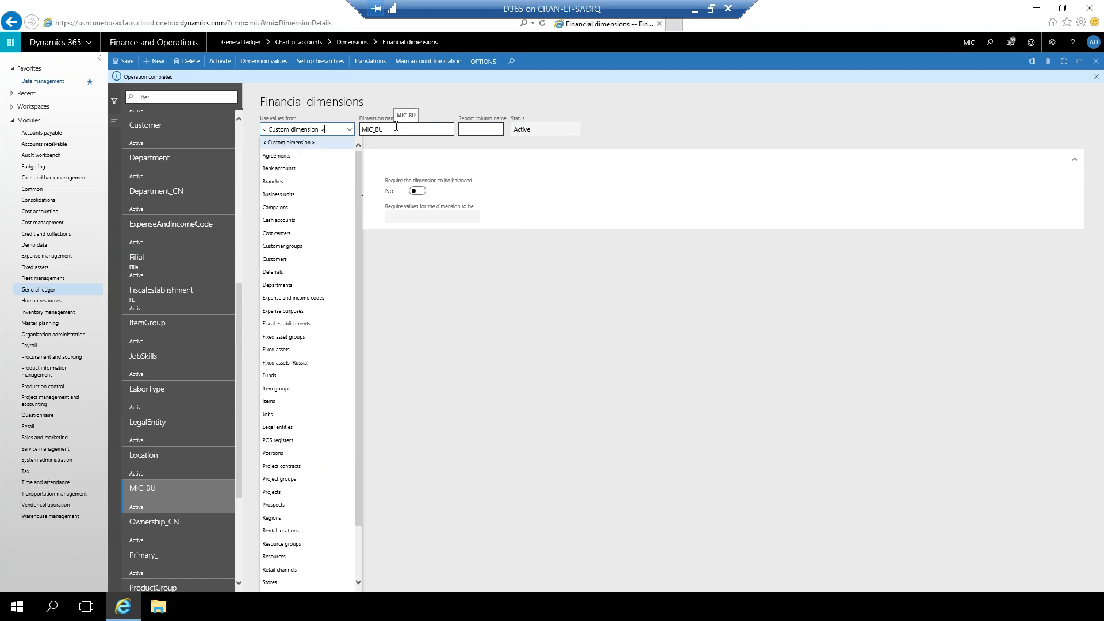
{"action": "left_click", "coordinate": [444, 347]}
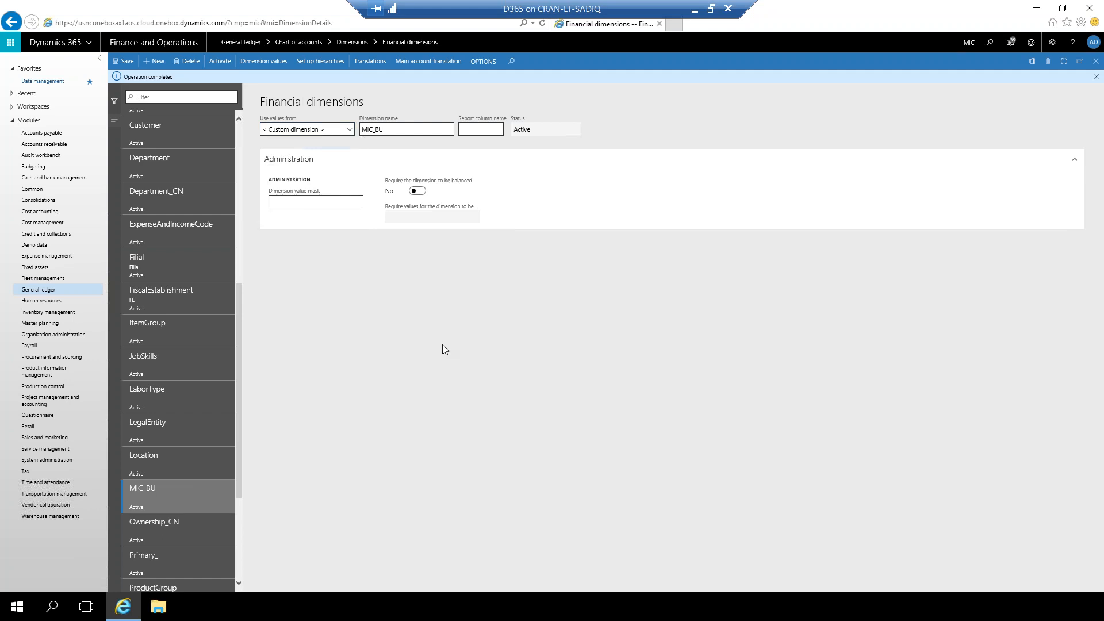
Step: View the dimension values of the existing BusinessUnit financial dimension and return to the dimensions list
{"action": "left_click_drag", "start_coordinate": [237, 298], "coordinate": [248, 211]}
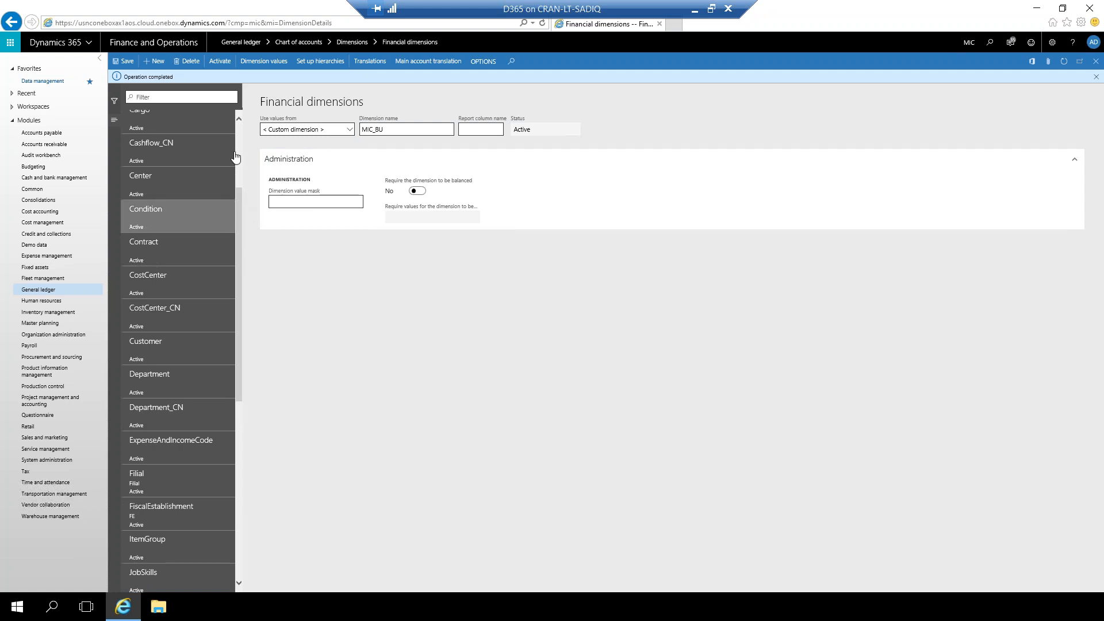
{"action": "left_click_drag", "start_coordinate": [243, 193], "coordinate": [244, 121]}
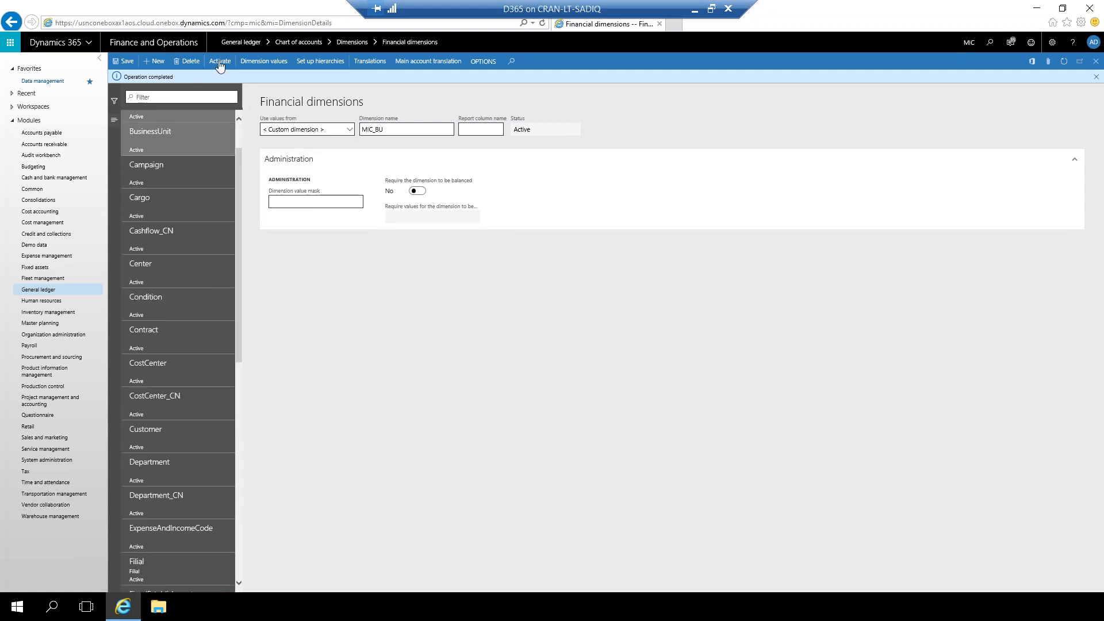
{"action": "left_click", "coordinate": [264, 61]}
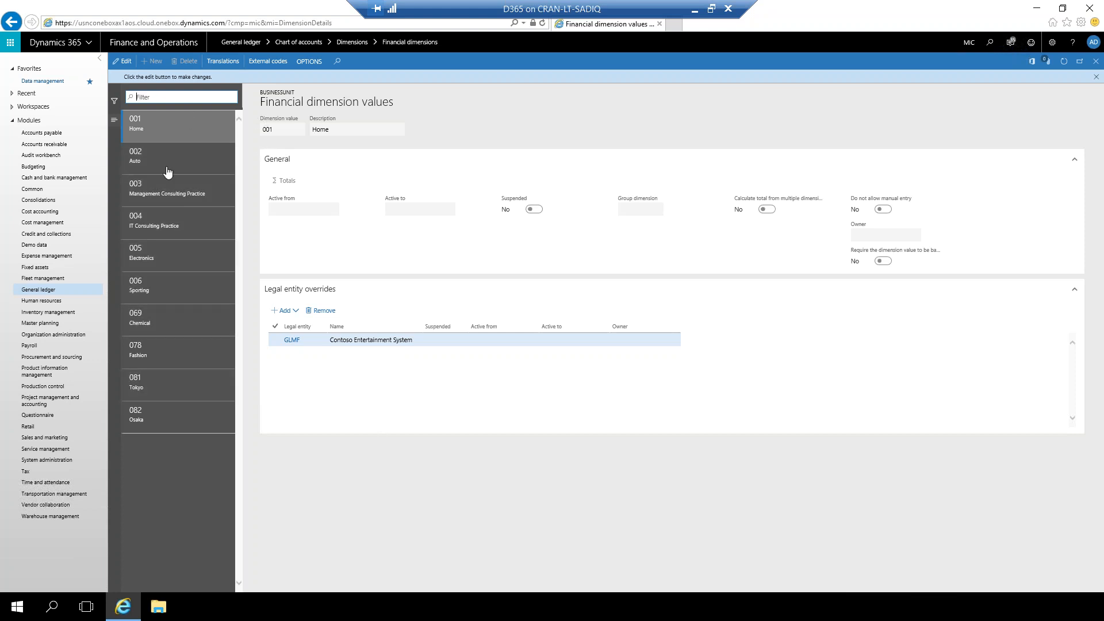
{"action": "key", "text": "Escape"}
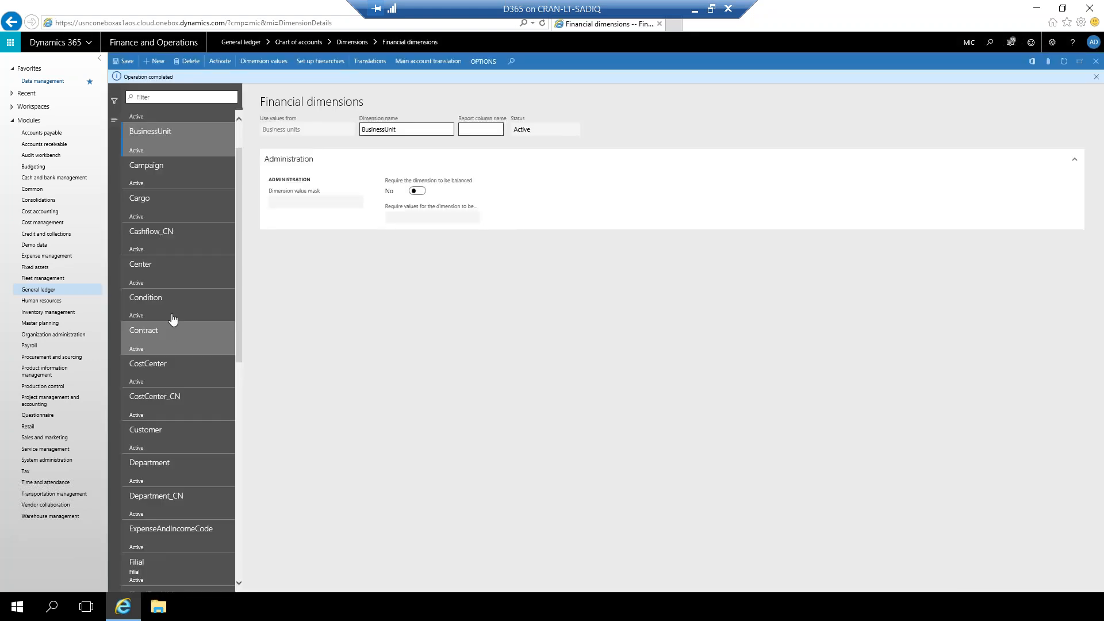
Step: Open the operating units in Organization administration and look over the unit types offered for a new operating unit
{"action": "left_click", "coordinate": [55, 340]}
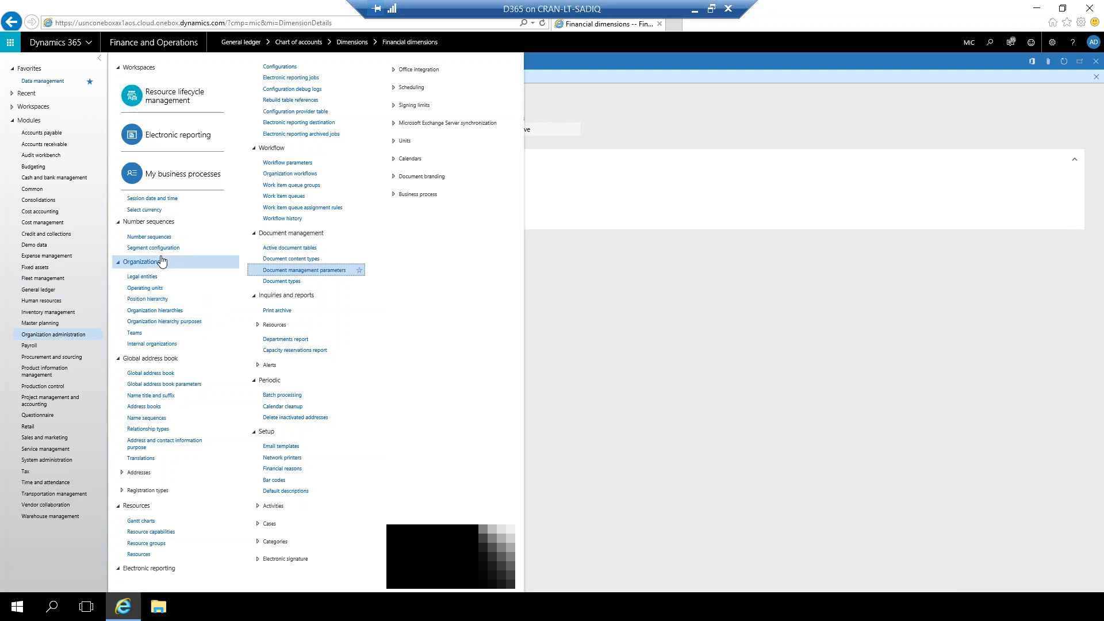
{"action": "left_click", "coordinate": [147, 289]}
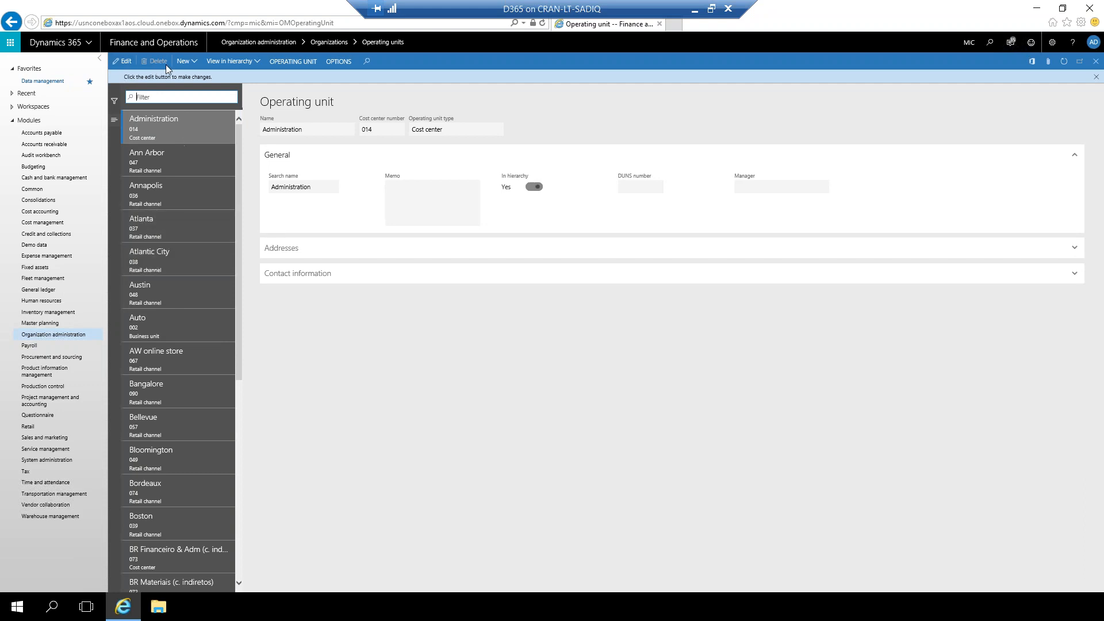
{"action": "left_click", "coordinate": [184, 61]}
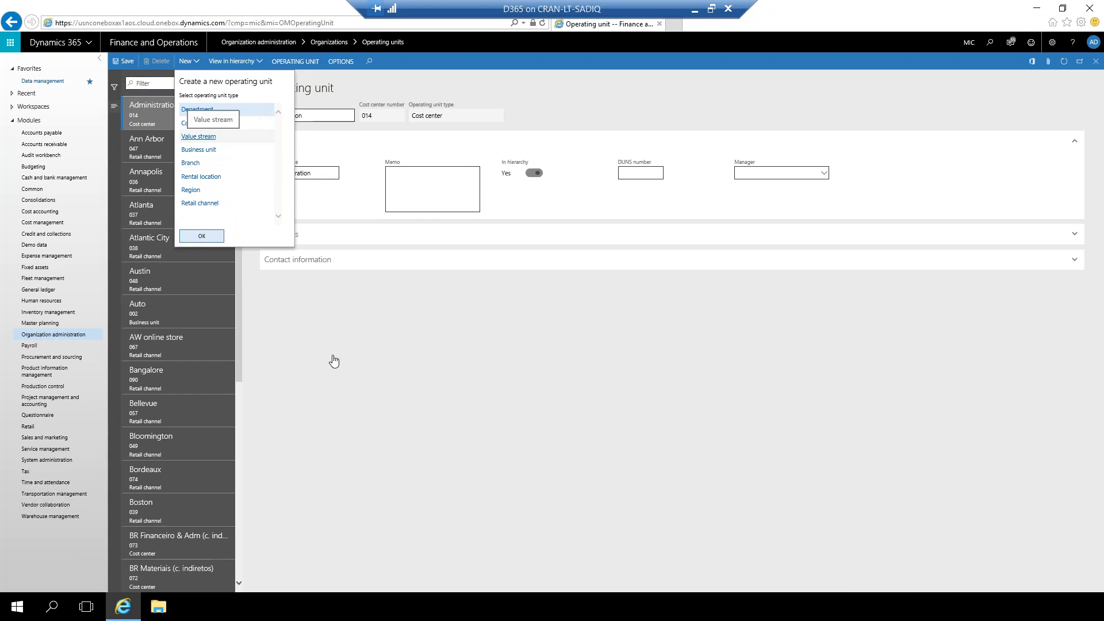
{"action": "left_click", "coordinate": [365, 358]}
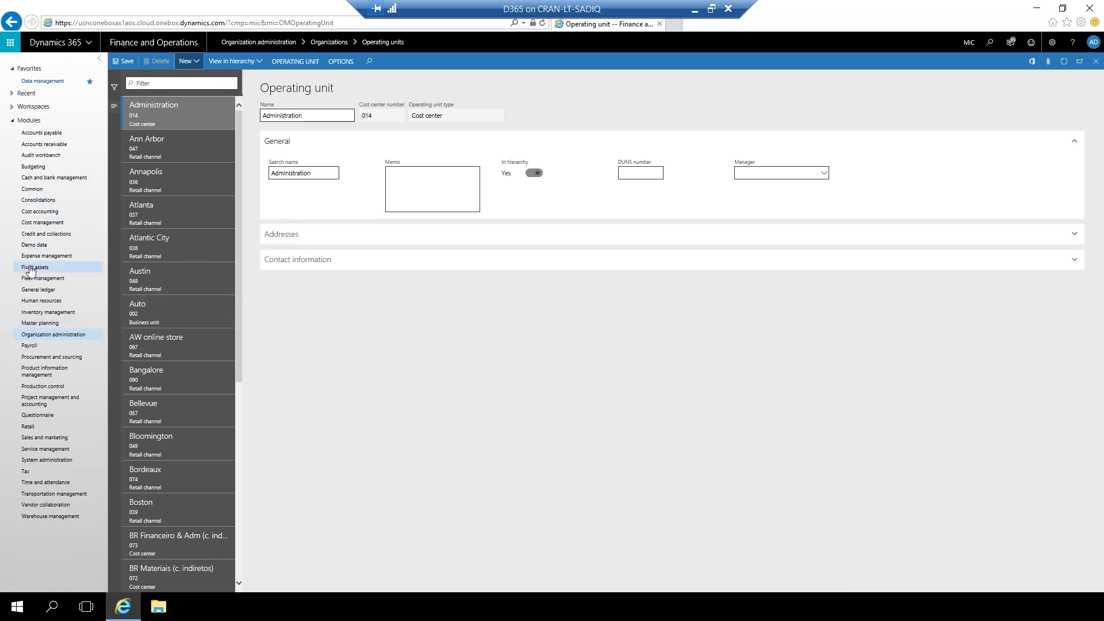
Step: Open the Manufacturing B/S account structure and examine the allowed values of its MainAccount, BusinessUnit and Department segments
{"action": "left_click", "coordinate": [33, 291]}
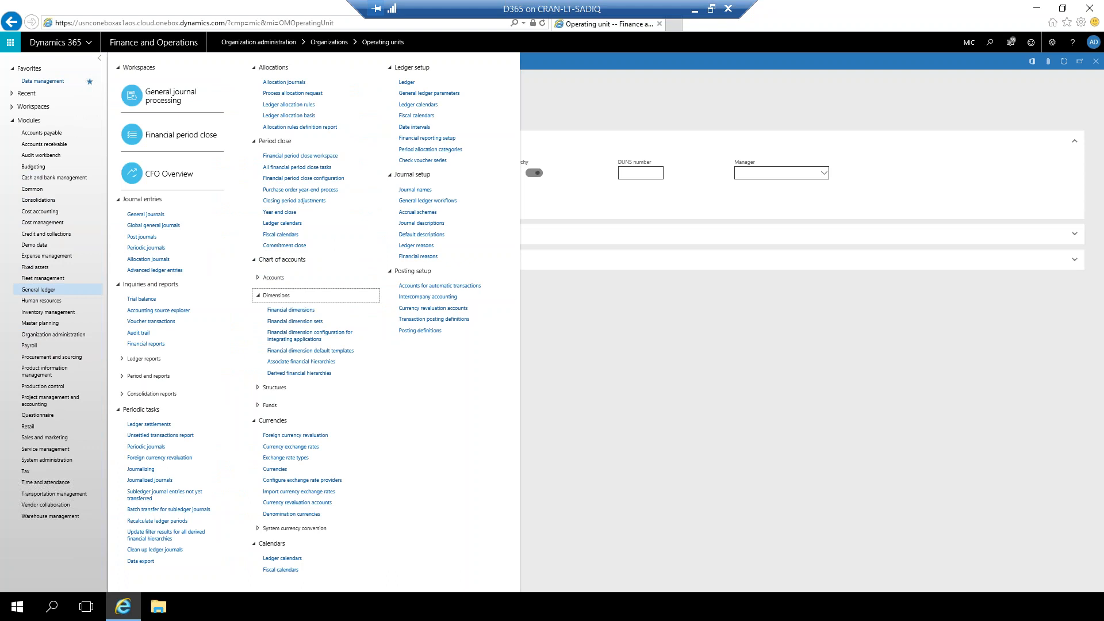
{"action": "left_click", "coordinate": [257, 389]}
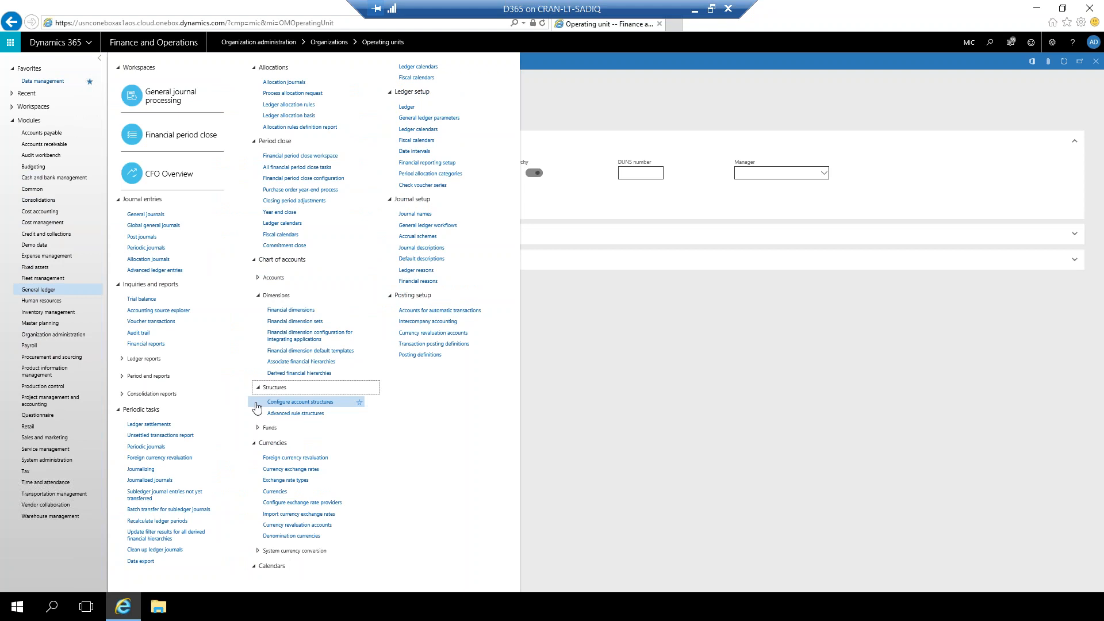
{"action": "left_click", "coordinate": [294, 405]}
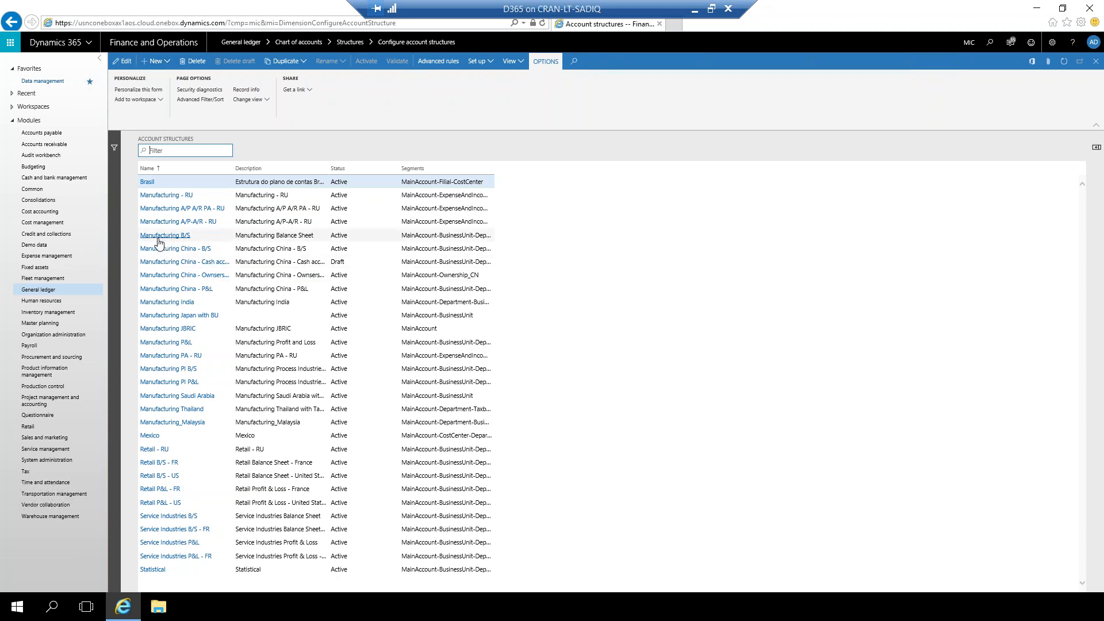
{"action": "left_click", "coordinate": [374, 236]}
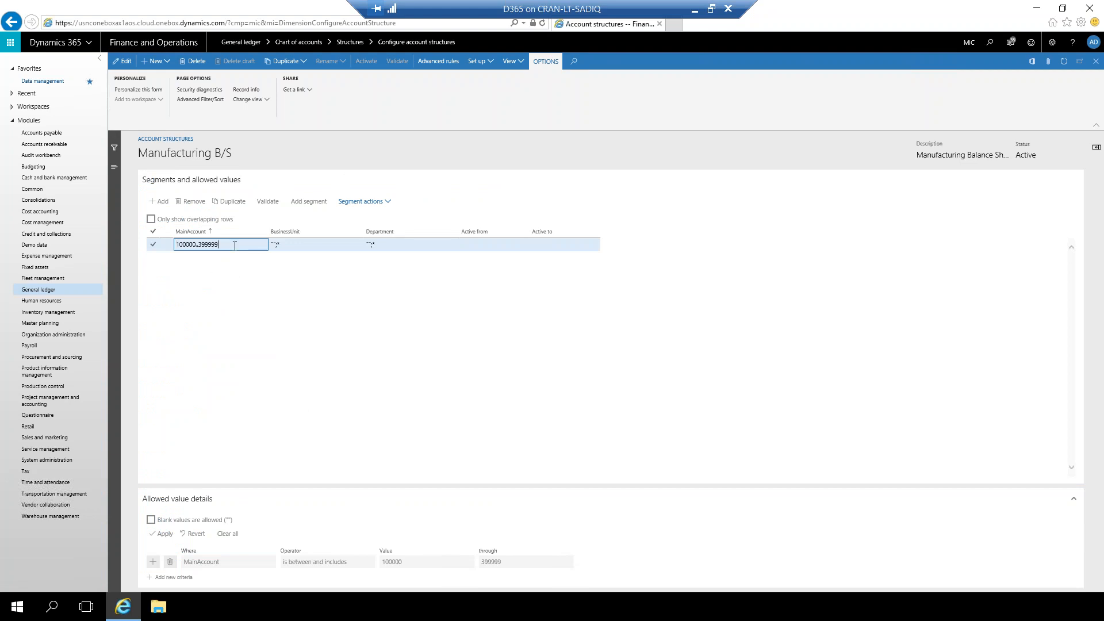
{"action": "left_click_drag", "start_coordinate": [235, 245], "coordinate": [188, 246]}
{"action": "left_click", "coordinate": [297, 248]}
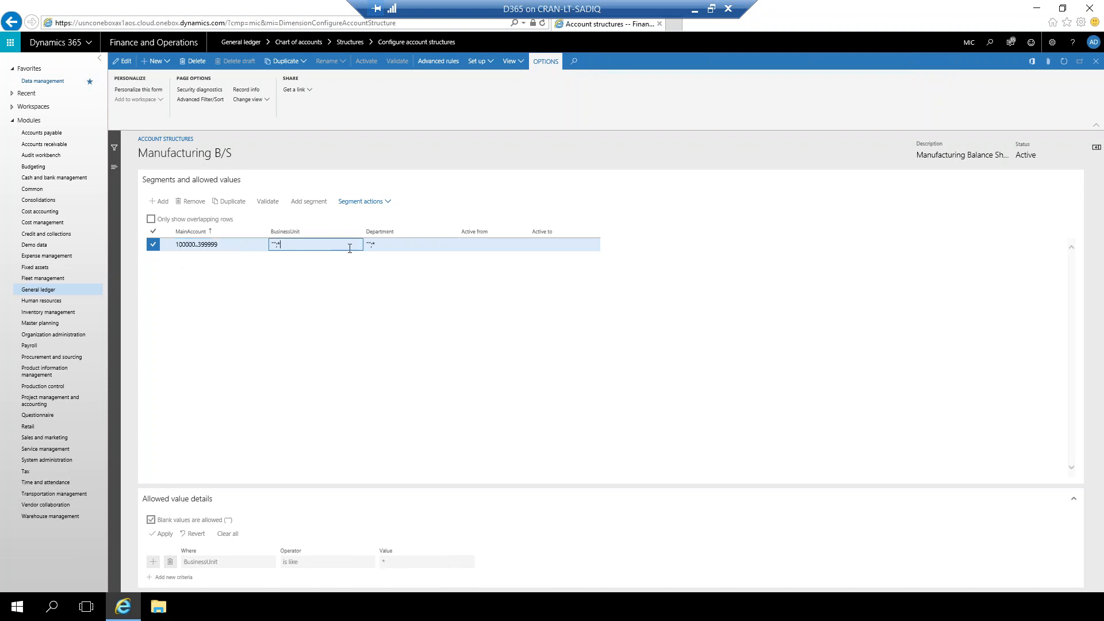
{"action": "key", "text": "Tab"}
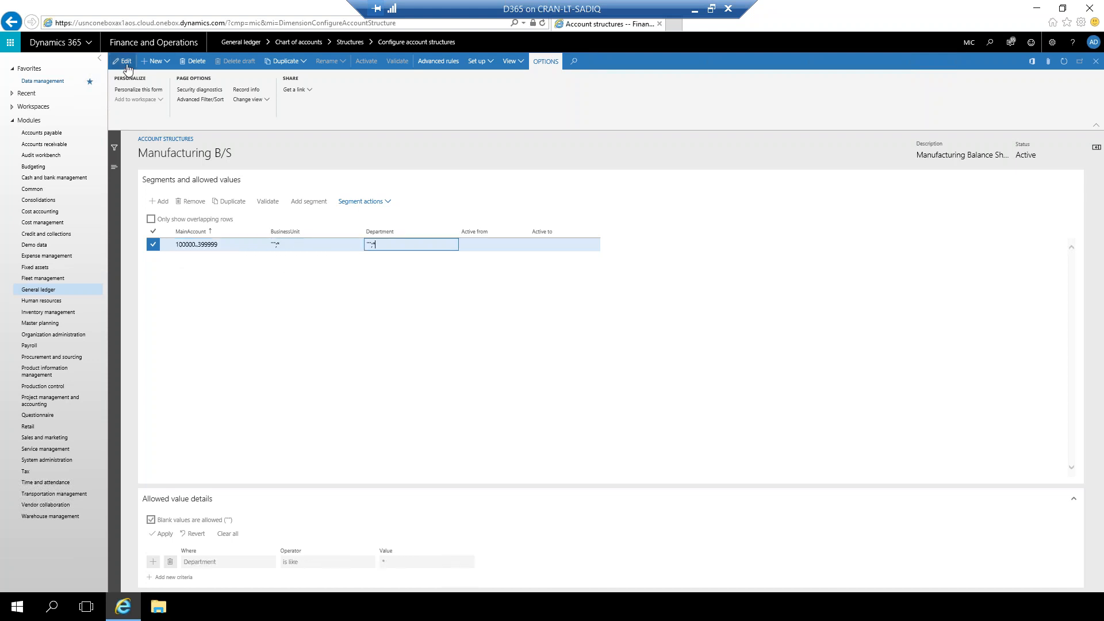
Step: Put the Manufacturing B/S account structure into edit mode and check the blank-value setting of its BusinessUnit segment
{"action": "left_click", "coordinate": [312, 246]}
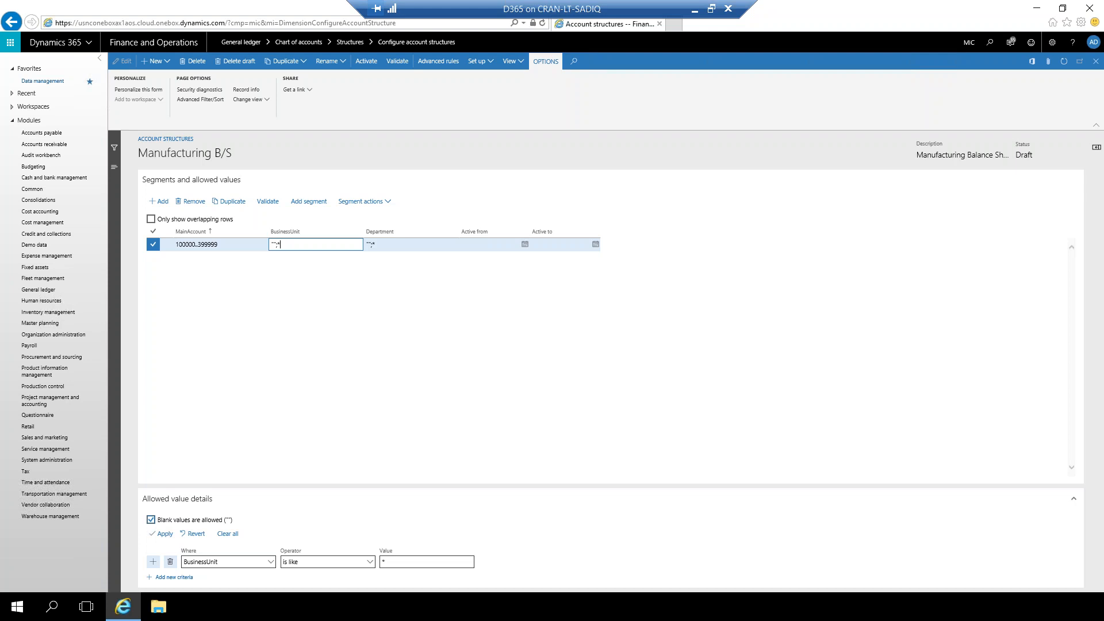
{"action": "left_click", "coordinate": [150, 525]}
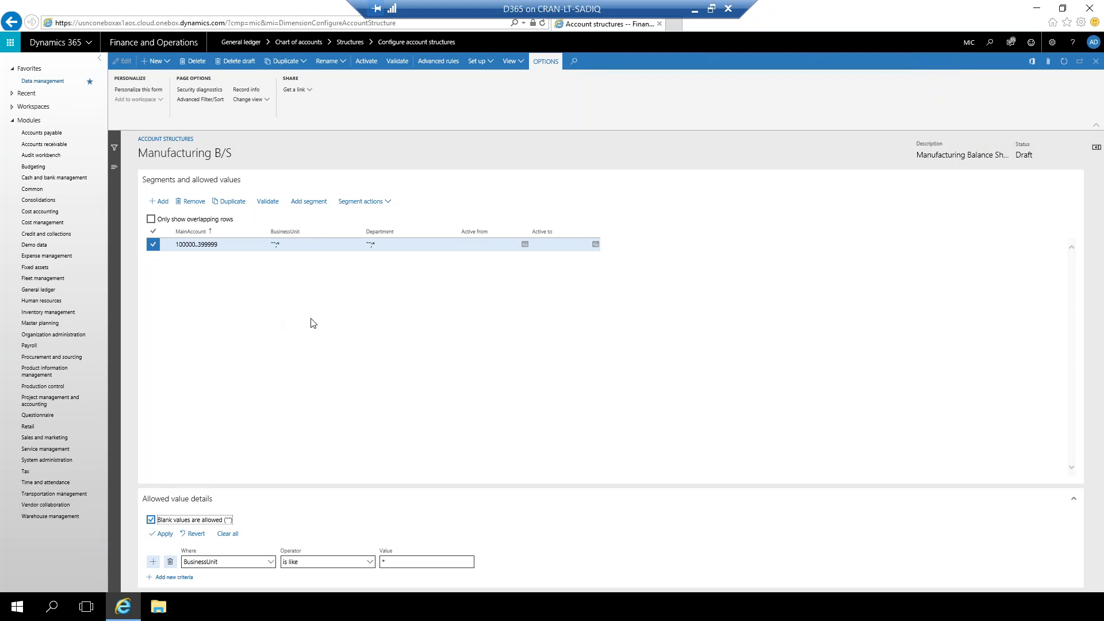
{"action": "left_click", "coordinate": [394, 314]}
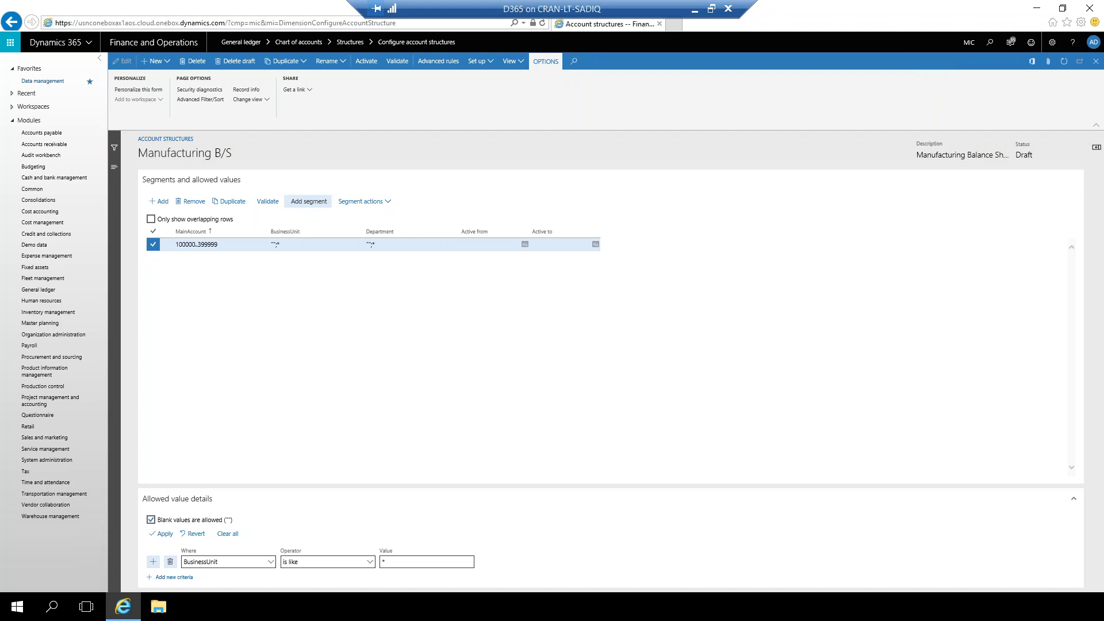
Step: Add a Store segment to the Manufacturing B/S structure and allow blank values for it
{"action": "left_click", "coordinate": [308, 201]}
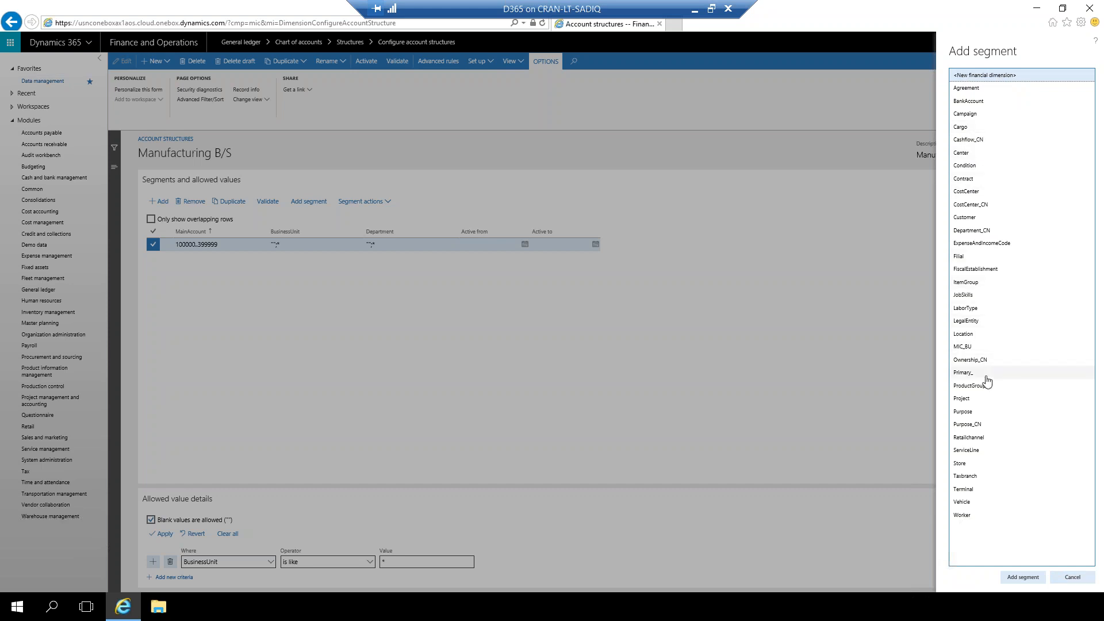
{"action": "left_click", "coordinate": [966, 465]}
{"action": "left_click", "coordinate": [1012, 577]}
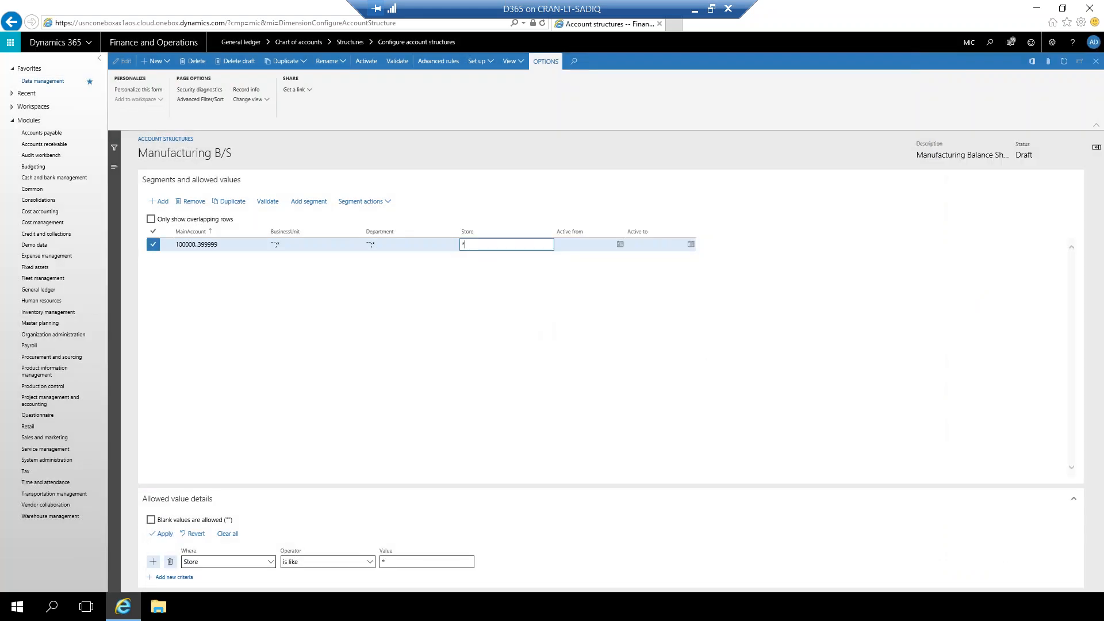
{"action": "left_click", "coordinate": [151, 520]}
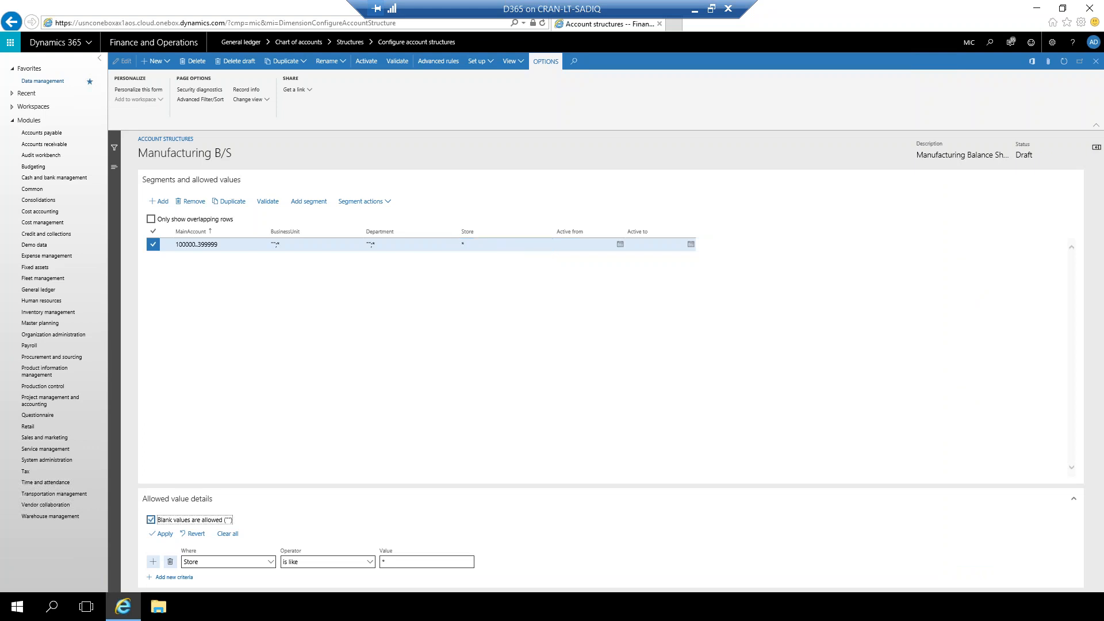
{"action": "left_click", "coordinate": [486, 244]}
Step: Look over the move and delete actions available for the Store and Department segments
{"action": "left_click", "coordinate": [388, 204]}
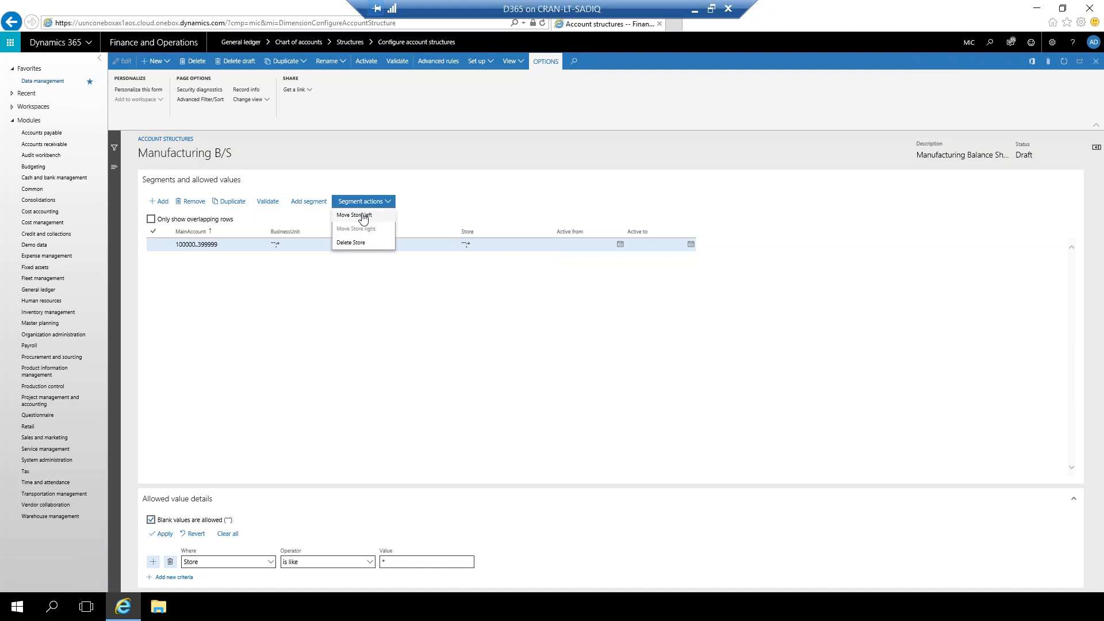
{"action": "left_click", "coordinate": [401, 325]}
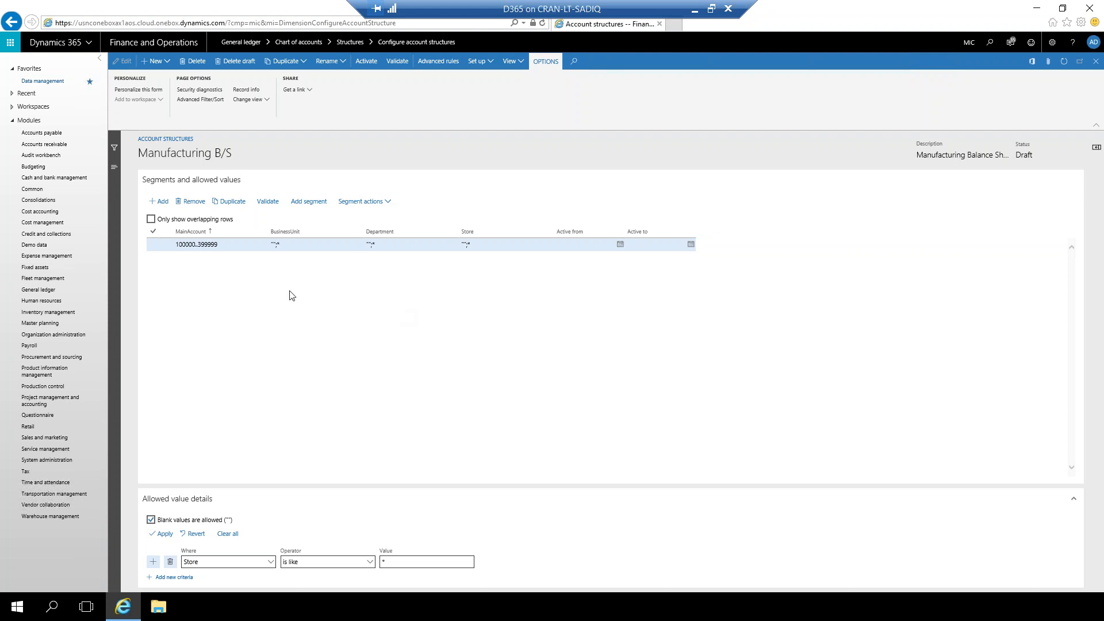
{"action": "left_click", "coordinate": [238, 249]}
{"action": "left_click", "coordinate": [373, 245]}
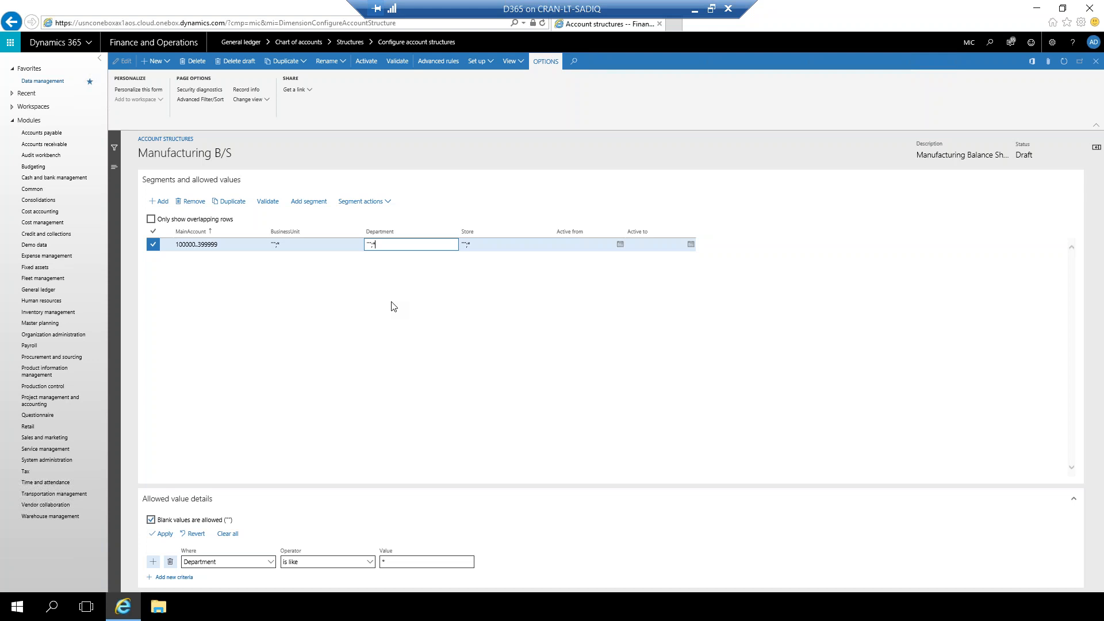
{"action": "left_click", "coordinate": [386, 203]}
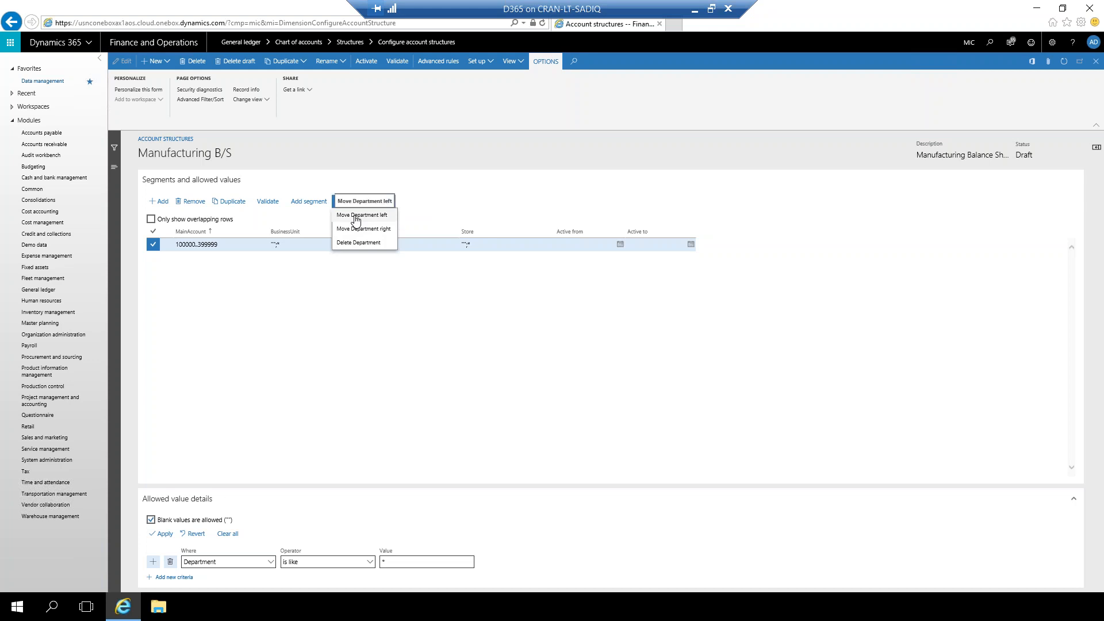
{"action": "left_click", "coordinate": [365, 314]}
Step: Delete the Store segment from the Manufacturing B/S account structure
{"action": "left_click", "coordinate": [481, 245]}
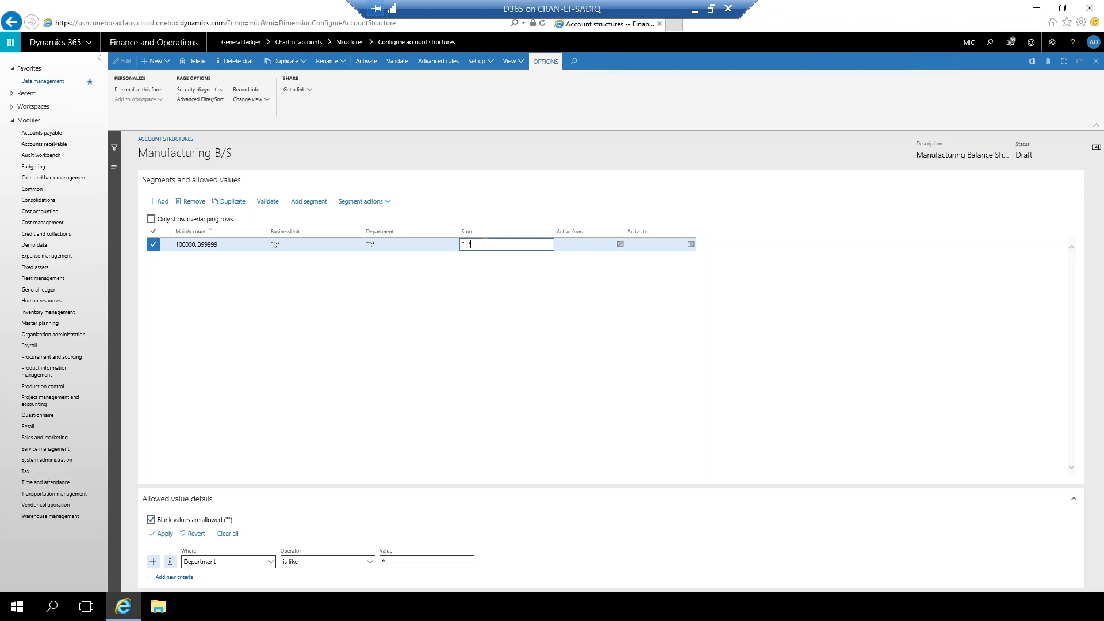
{"action": "left_click", "coordinate": [384, 203]}
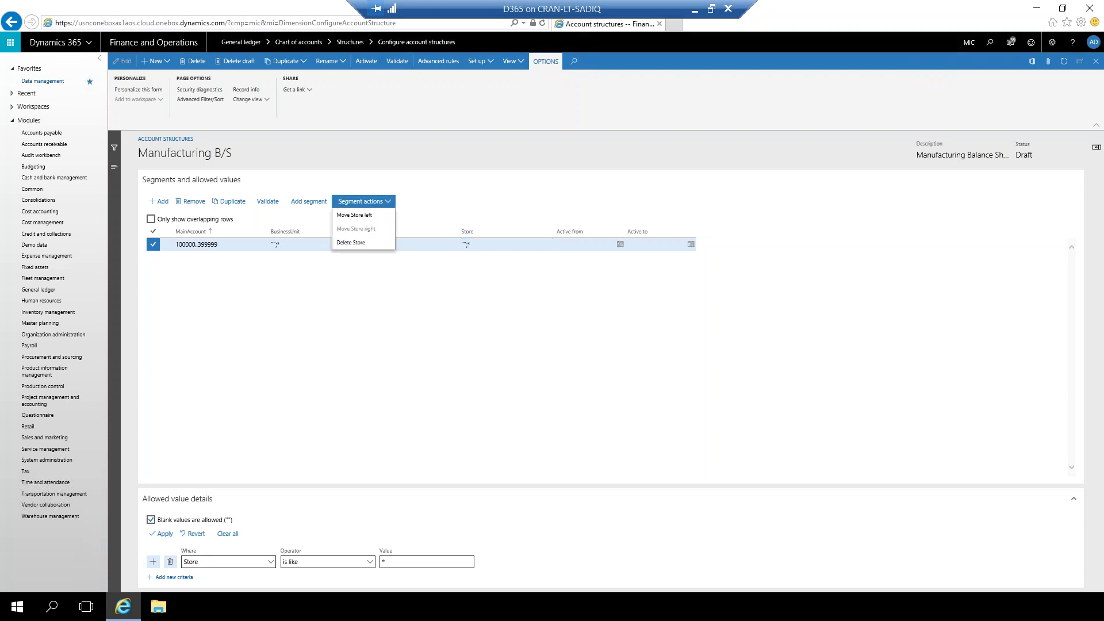
{"action": "left_click", "coordinate": [346, 247]}
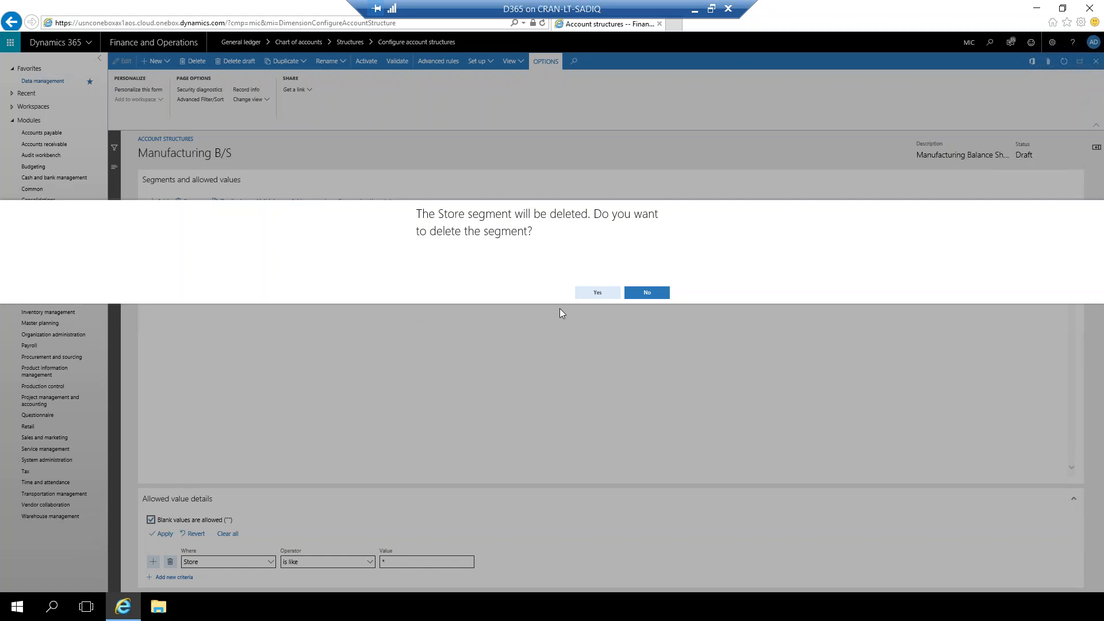
{"action": "left_click", "coordinate": [588, 295]}
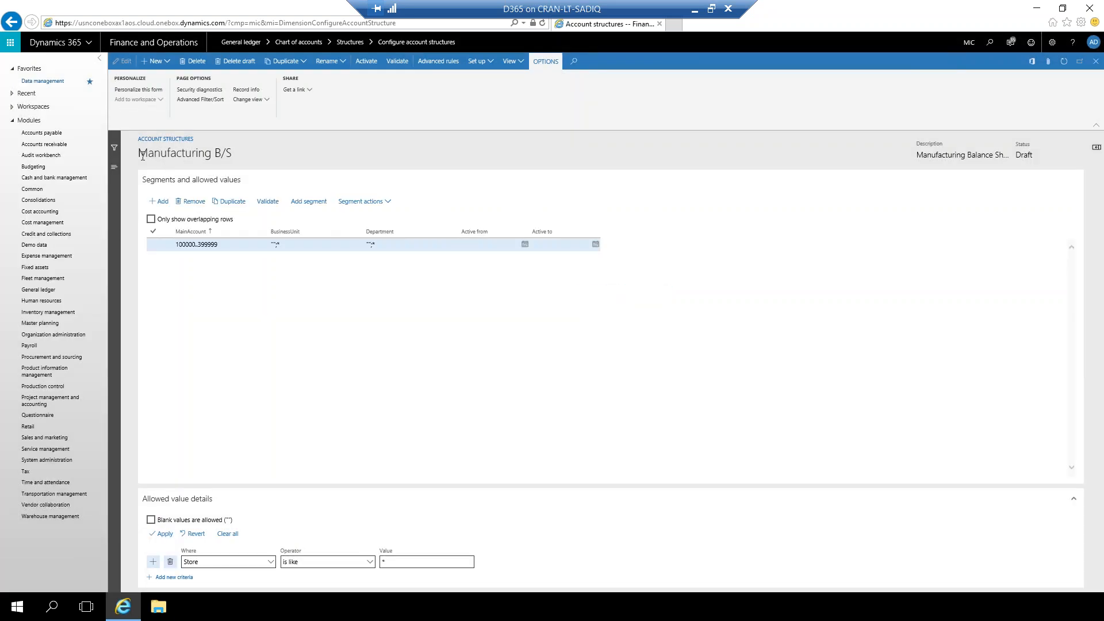
Step: Return to the account structures list and open Manufacturing P&L to examine its allowed Department and CostCenter combinations
{"action": "double_click", "coordinate": [161, 161]}
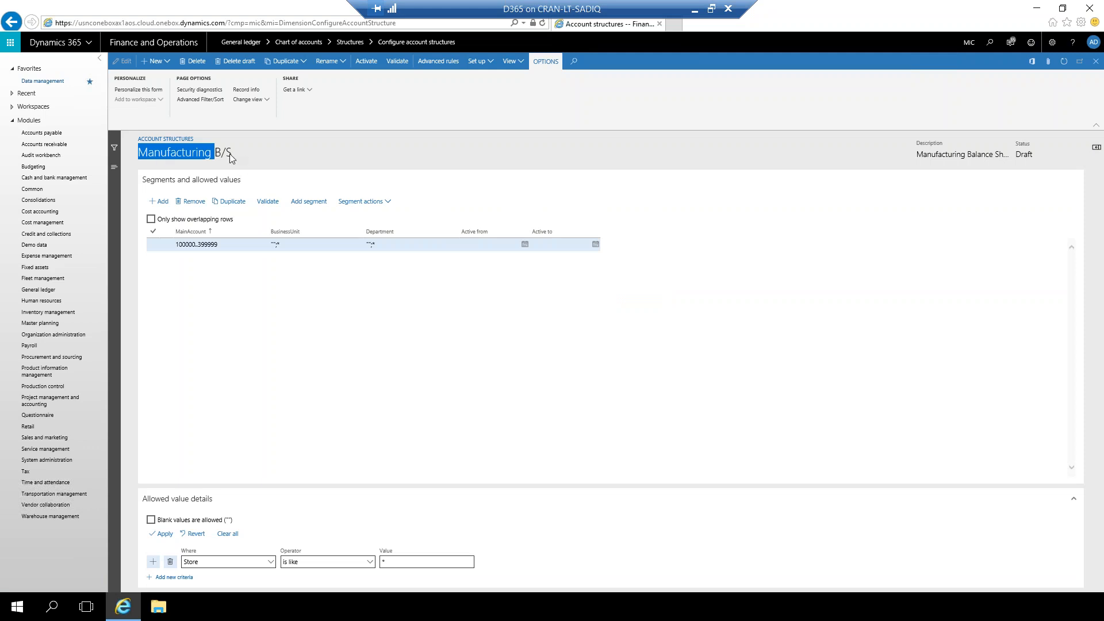
{"action": "left_click", "coordinate": [230, 152]}
{"action": "triple_click", "coordinate": [163, 152]}
{"action": "left_click", "coordinate": [339, 383]}
{"action": "key", "text": "alt+Left"}
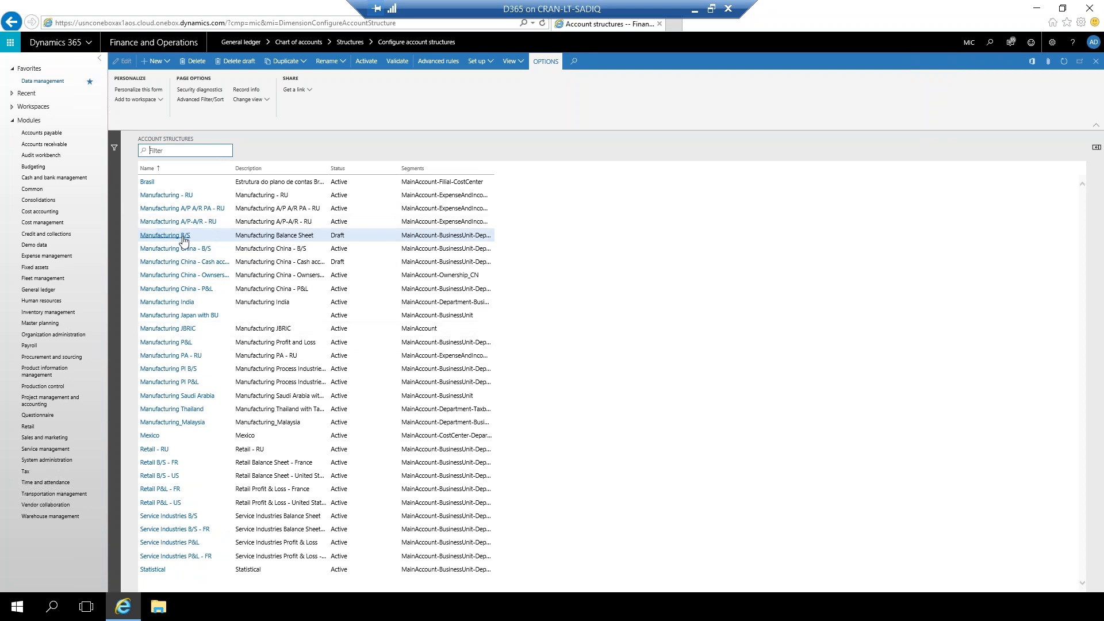
{"action": "left_click", "coordinate": [151, 342]}
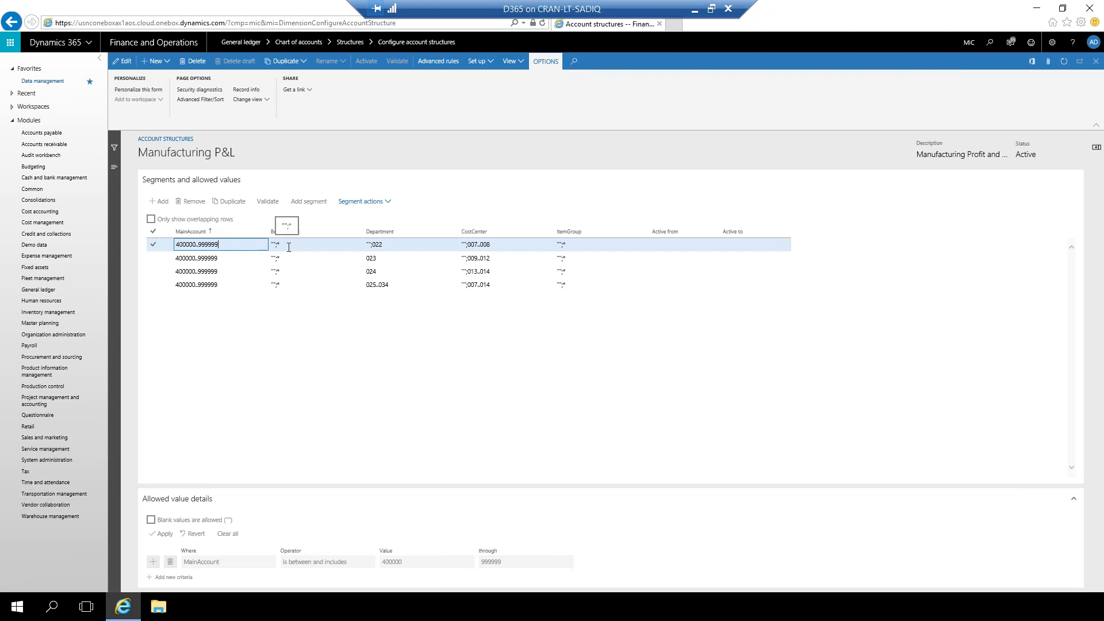
{"action": "left_click", "coordinate": [374, 245]}
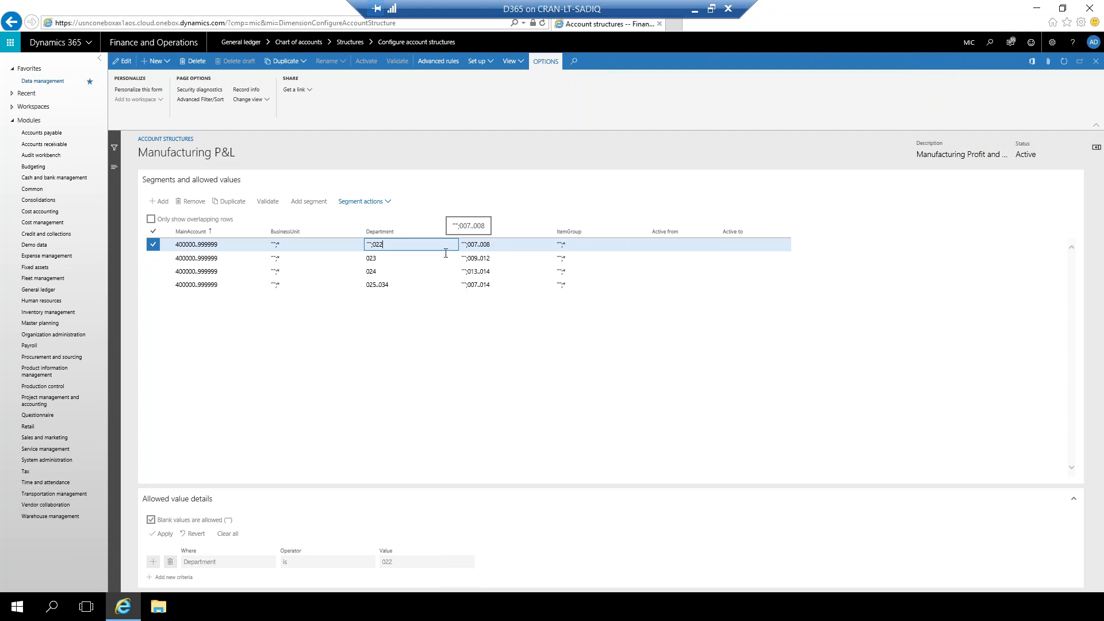
{"action": "left_click", "coordinate": [390, 260]}
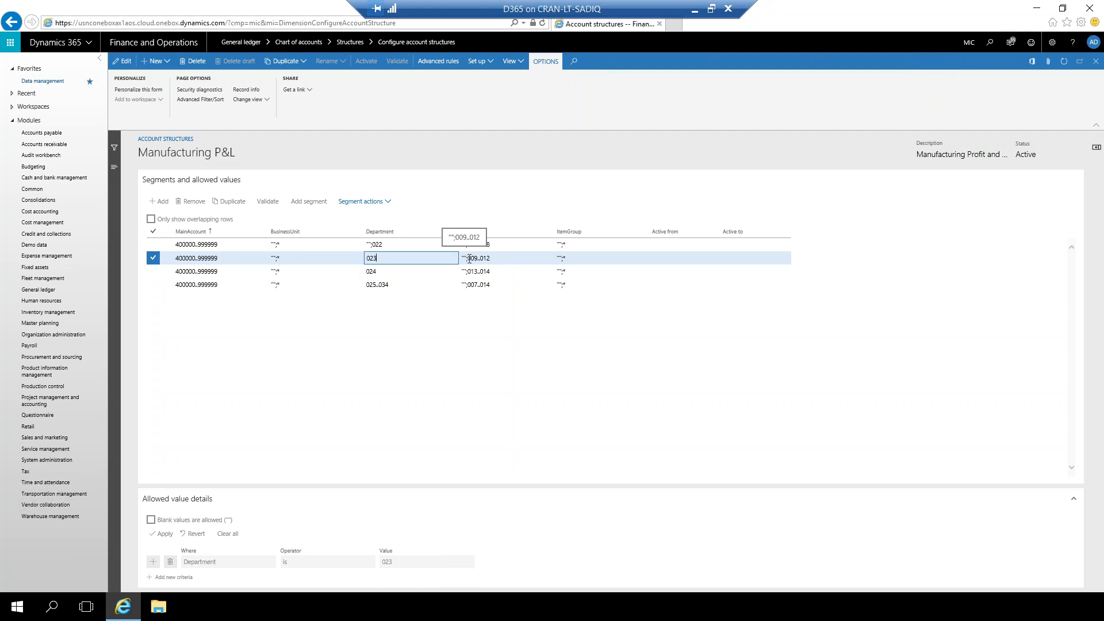
{"action": "left_click_drag", "start_coordinate": [469, 258], "coordinate": [498, 260]}
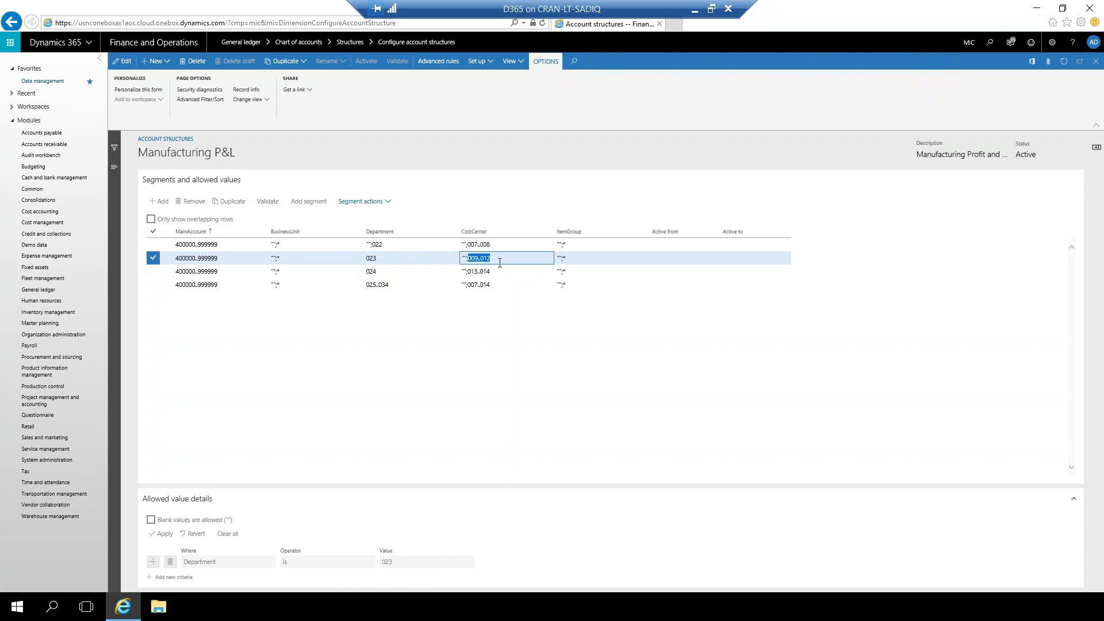
{"action": "left_click", "coordinate": [441, 360]}
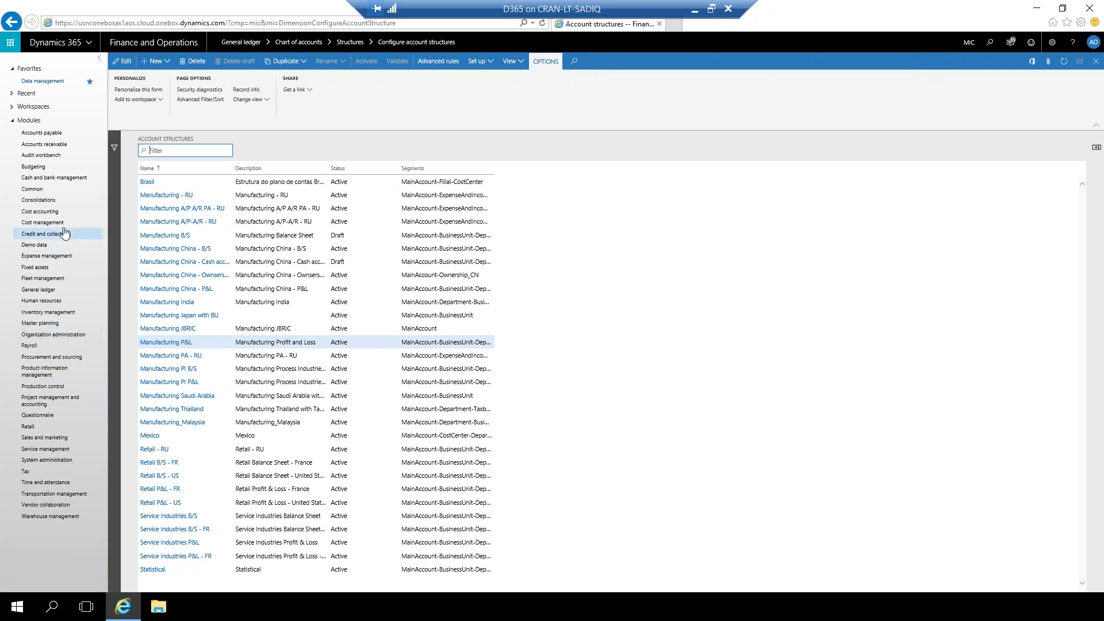
Step: Open the Ledger setup page of the General ledger module and make it editable
{"action": "left_click", "coordinate": [35, 291]}
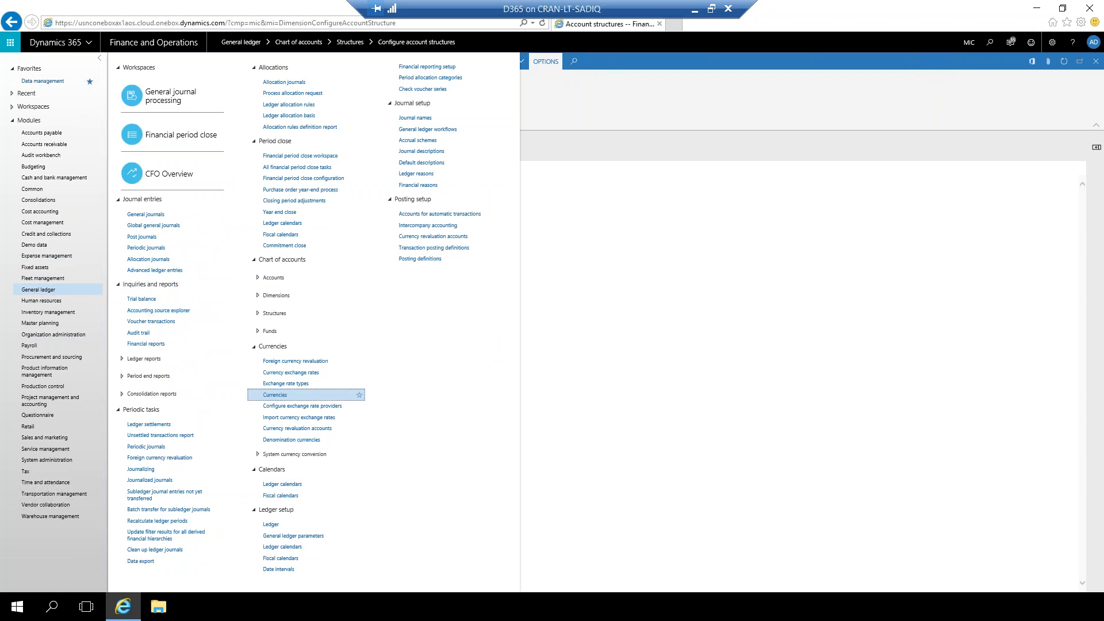
{"action": "left_click", "coordinate": [276, 529]}
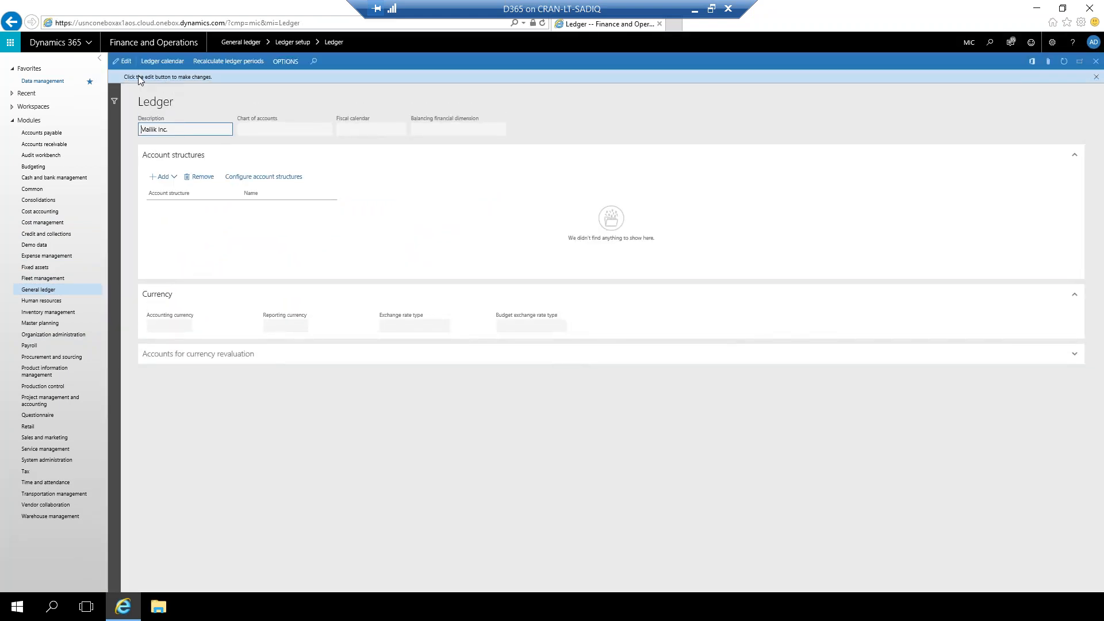
{"action": "left_click", "coordinate": [123, 61]}
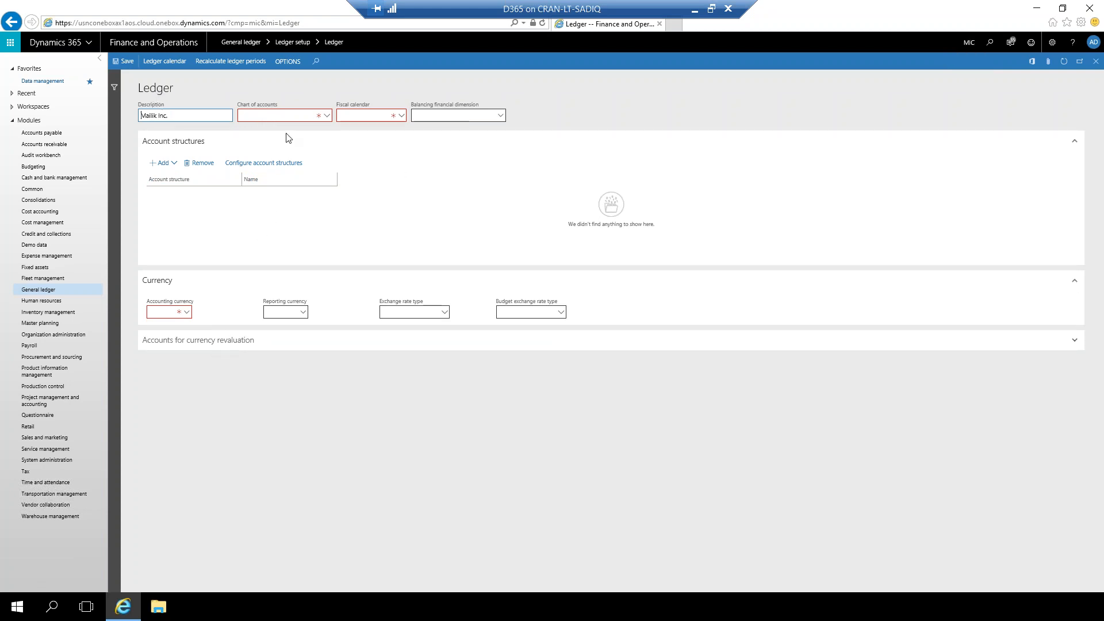
Step: Assign the MIC COA chart of accounts and the MIC FC fiscal calendar to the ledger
{"action": "left_click", "coordinate": [289, 114]}
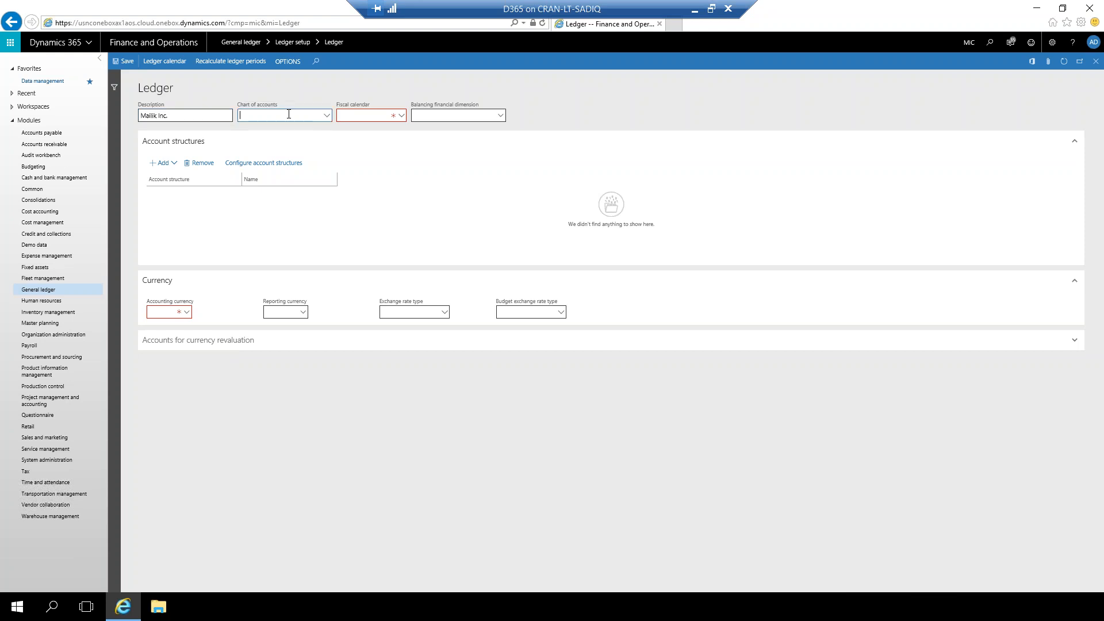
{"action": "type", "text": "m"}
{"action": "key", "text": "Down"}
{"action": "key", "text": "Down"}
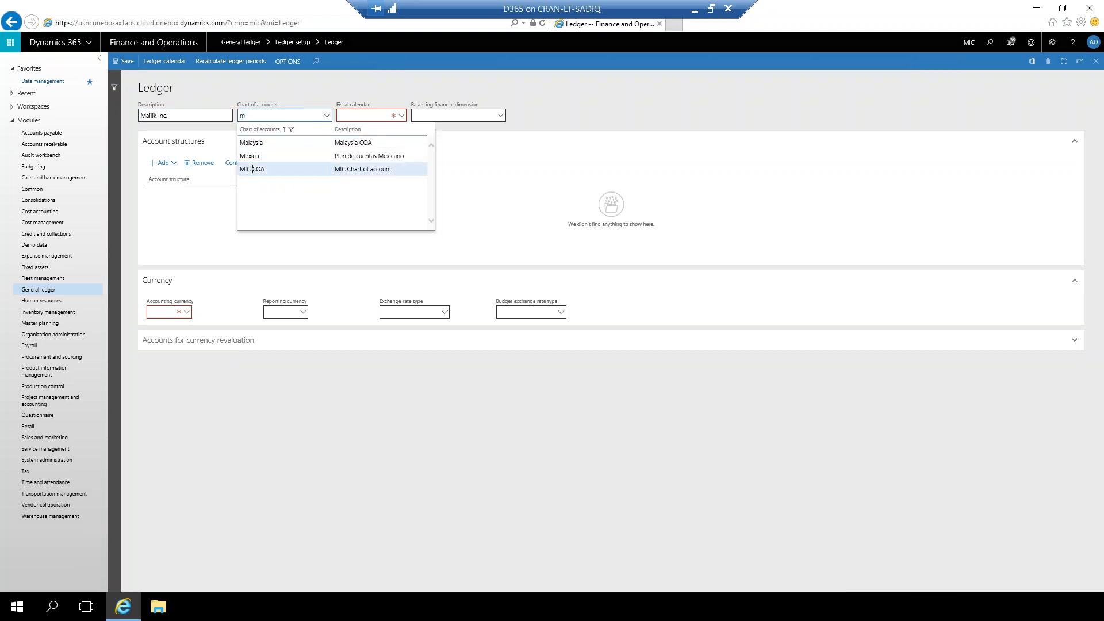
{"action": "key", "text": "Return"}
{"action": "left_click", "coordinate": [373, 117]}
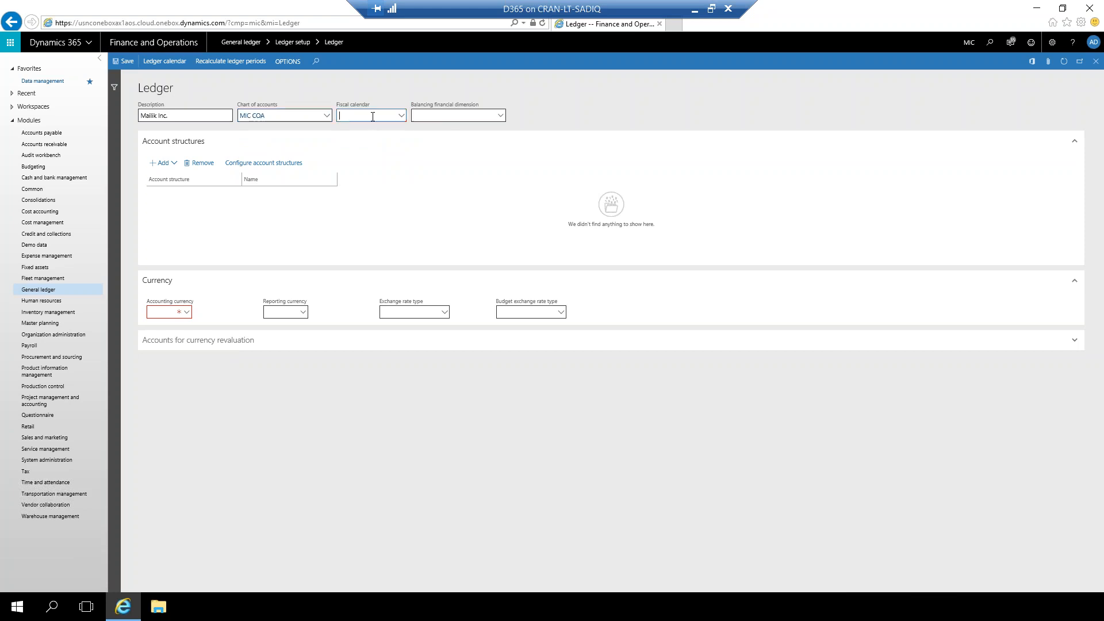
{"action": "type", "text": "m"}
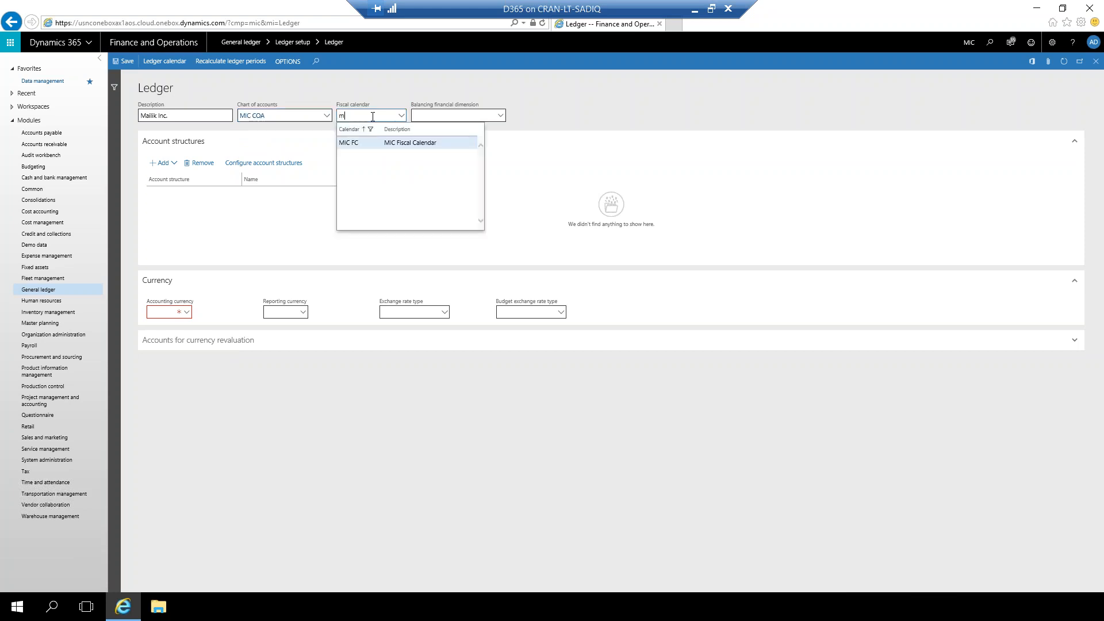
{"action": "left_click", "coordinate": [354, 143]}
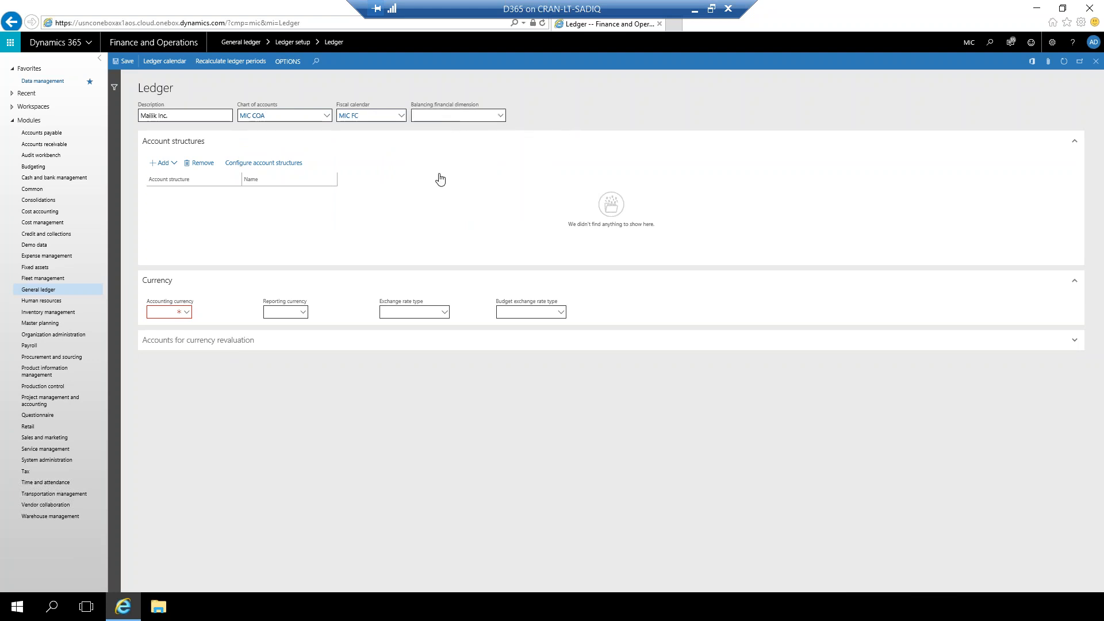
Step: Set the ledger's accounting and reporting currencies to PKR and its exchange rate type to MIC Default
{"action": "left_click", "coordinate": [176, 165]}
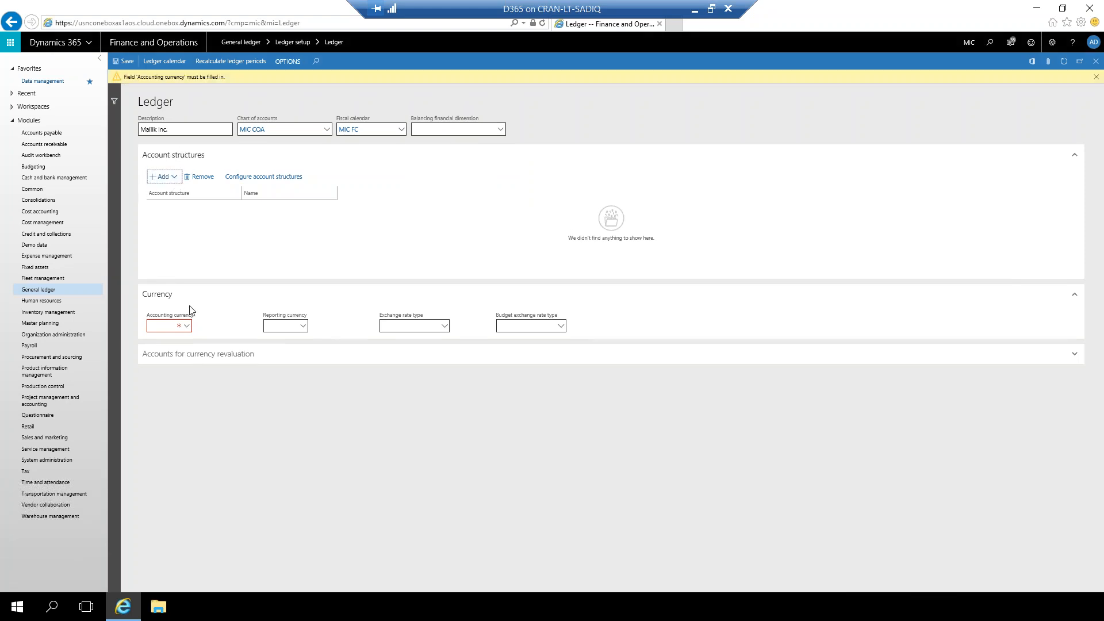
{"action": "left_click", "coordinate": [167, 327]}
{"action": "type", "text": "pkr"}
{"action": "key", "text": "Tab"}
{"action": "type", "text": "pkr"}
{"action": "key", "text": "Tab"}
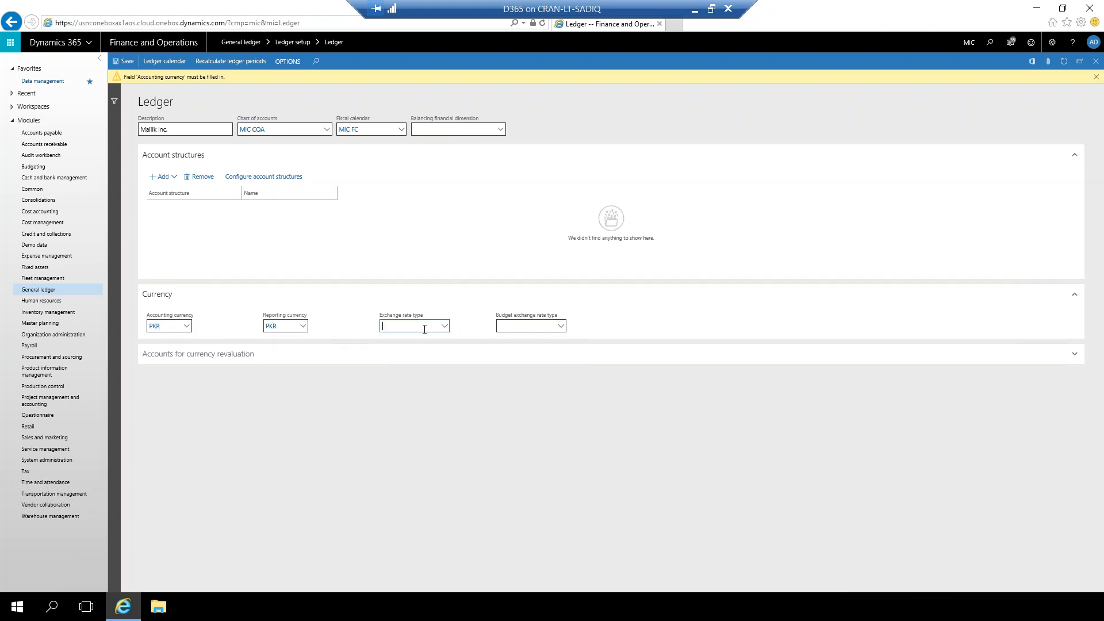
{"action": "type", "text": "m"}
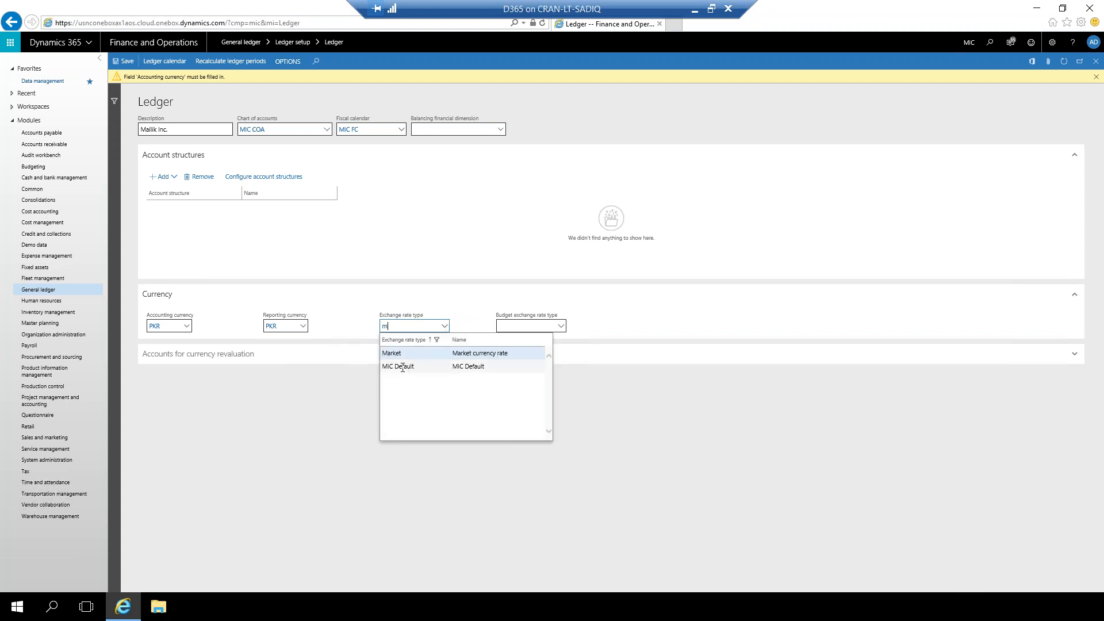
{"action": "key", "text": "Down"}
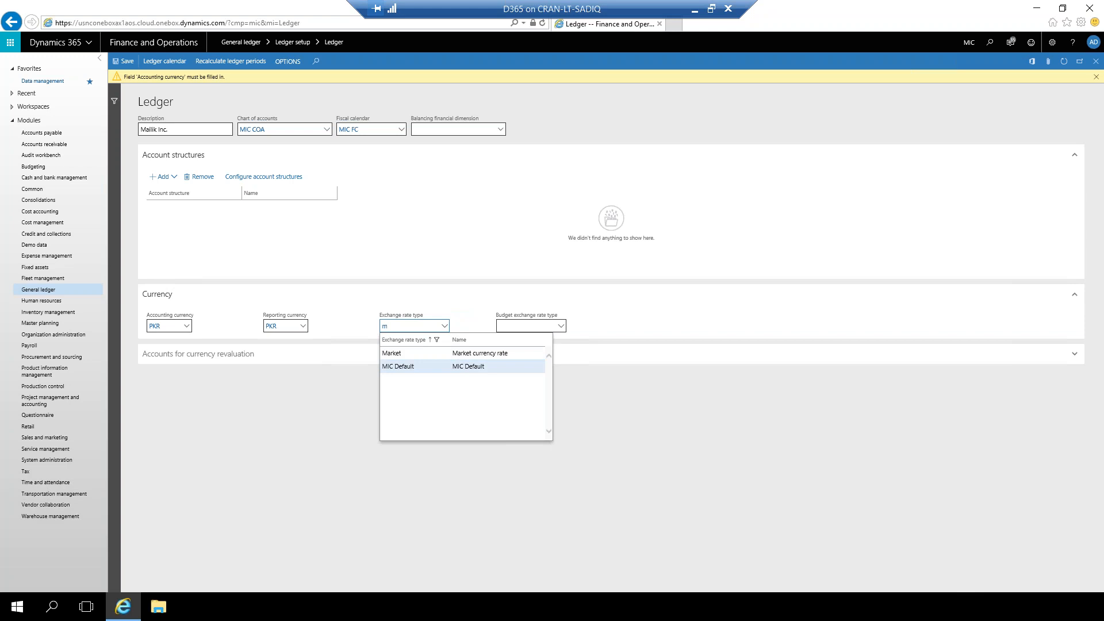
{"action": "key", "text": "Return"}
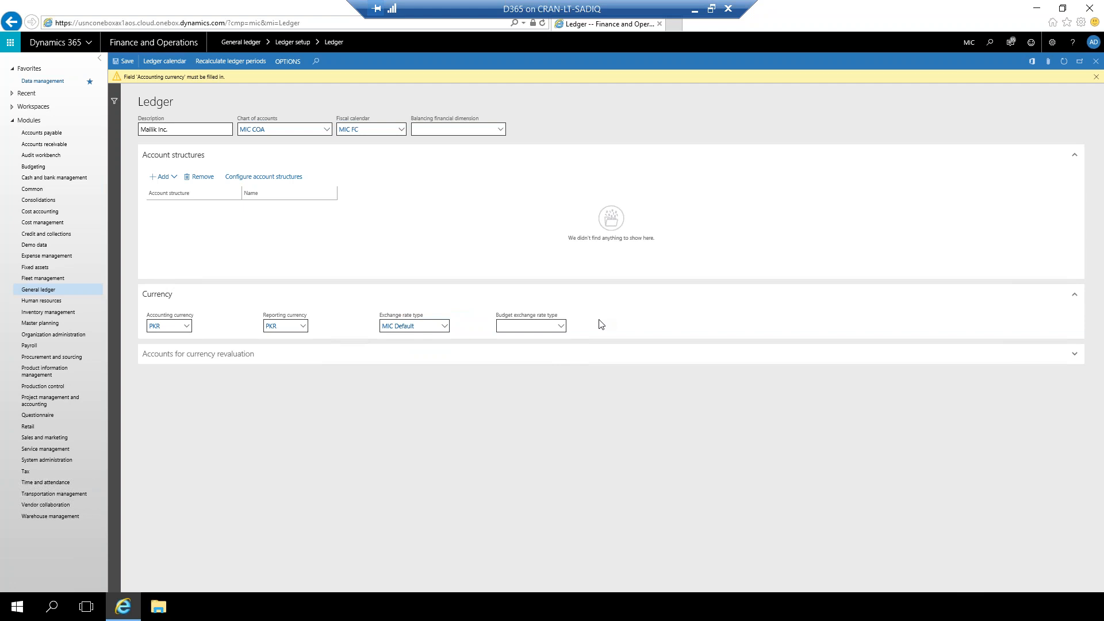
Step: Look at the ledger's accounts for currency revaluation and dismiss the notification messages
{"action": "left_click", "coordinate": [205, 362]}
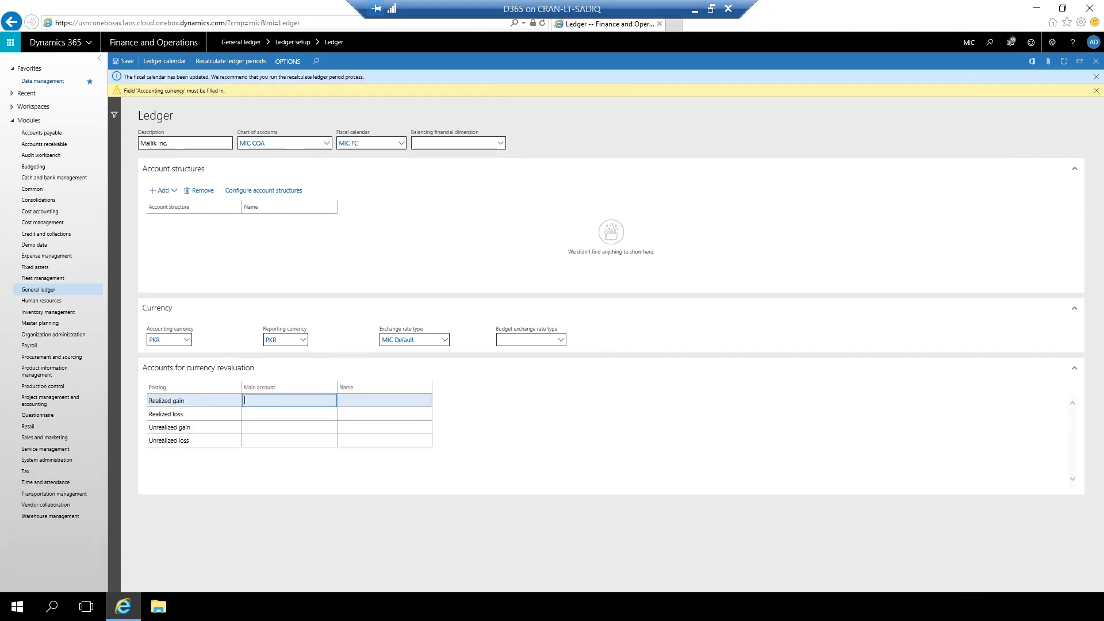
{"action": "left_click", "coordinate": [205, 371]}
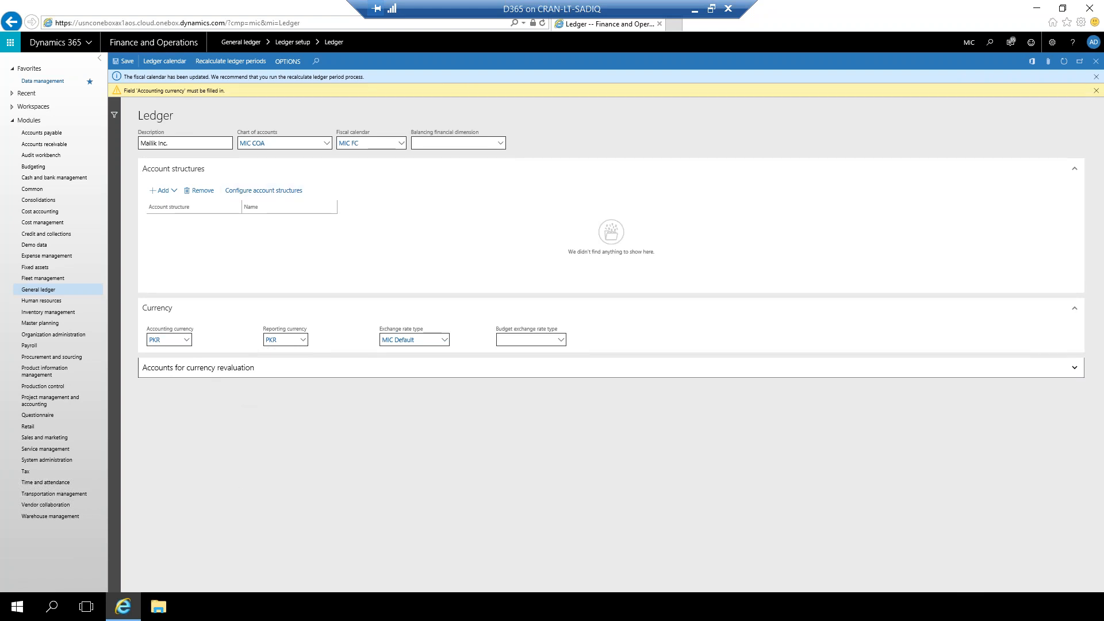
{"action": "left_click", "coordinate": [1096, 89]}
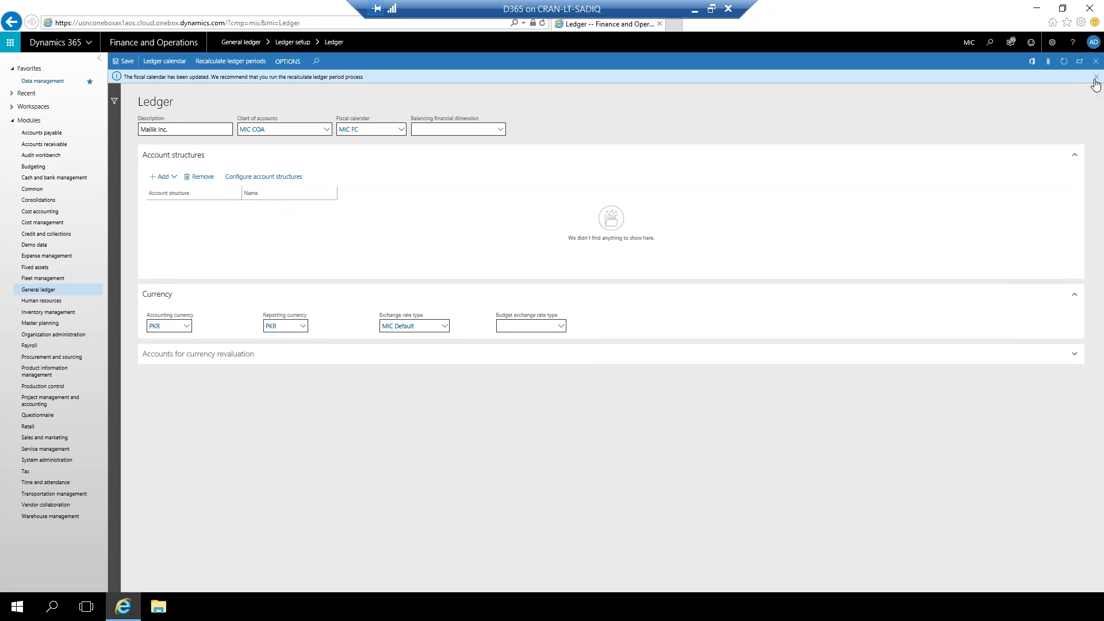
{"action": "left_click", "coordinate": [1095, 79]}
Step: Filter the account structures by names beginning with "man" and add Manufacturing B/S to the ledger, accepting the synchronization
{"action": "left_click", "coordinate": [161, 164]}
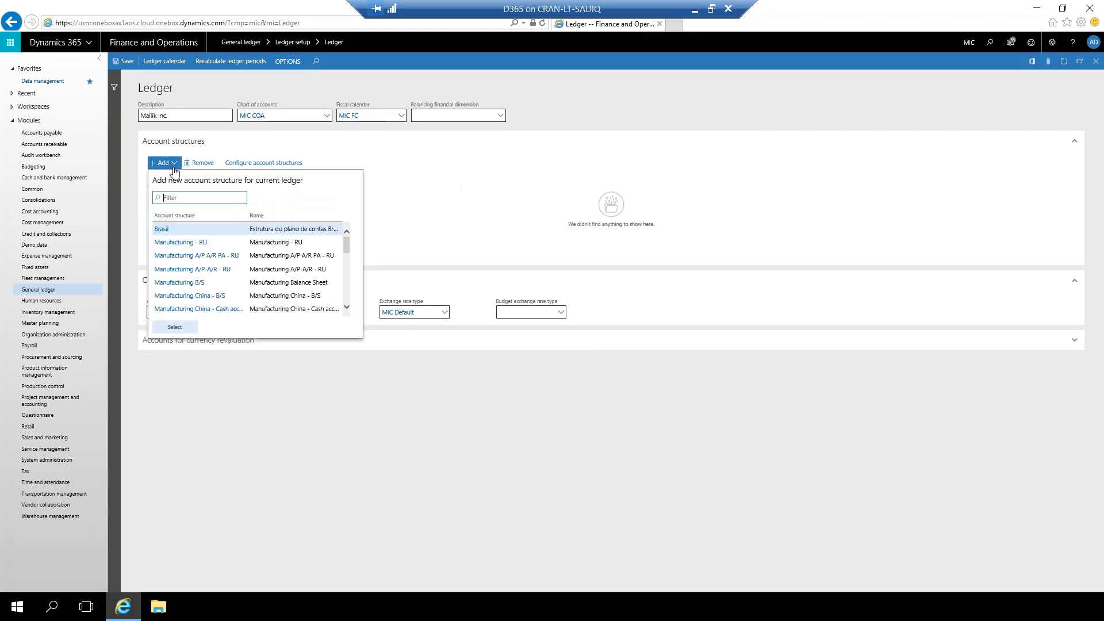
{"action": "left_click", "coordinate": [241, 222]}
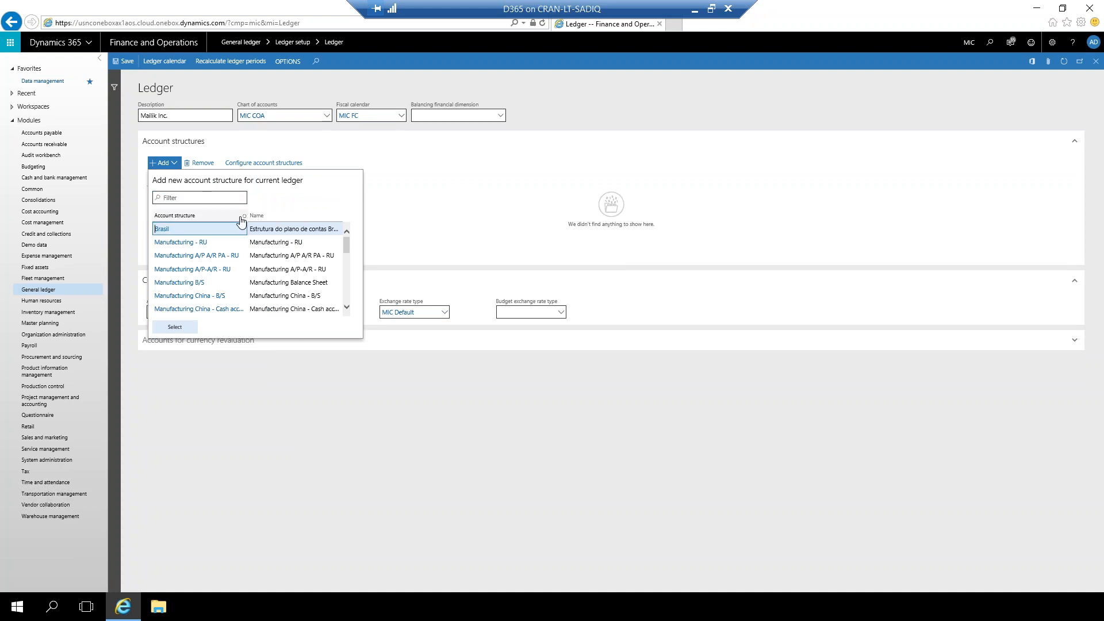
{"action": "left_click", "coordinate": [240, 219]}
{"action": "type", "text": "ma"}
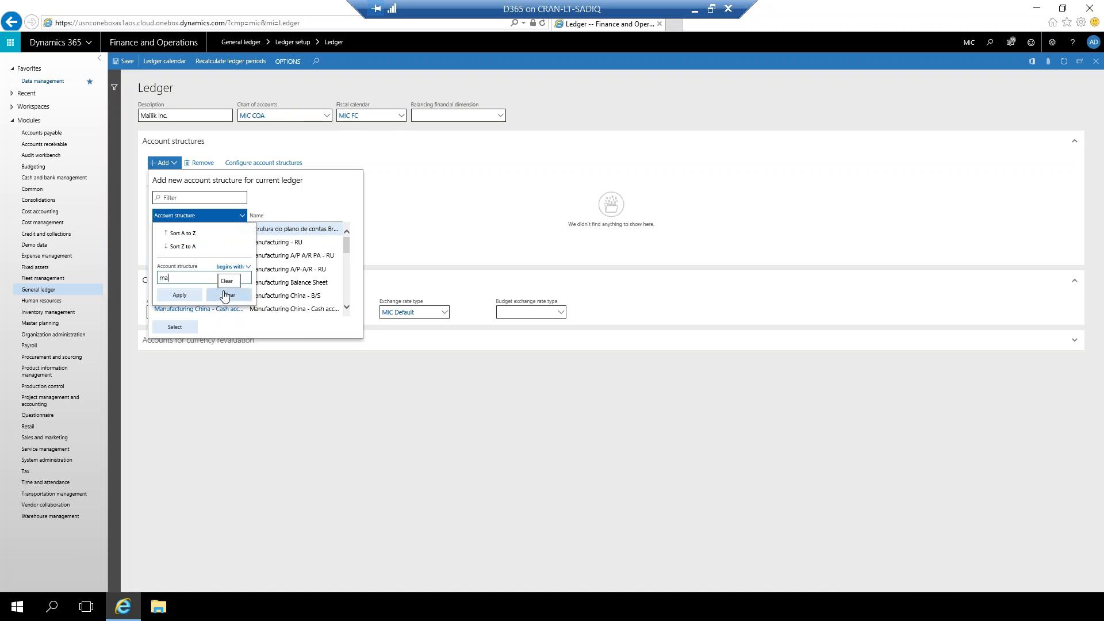
{"action": "type", "text": "n"}
{"action": "left_click", "coordinate": [184, 299]}
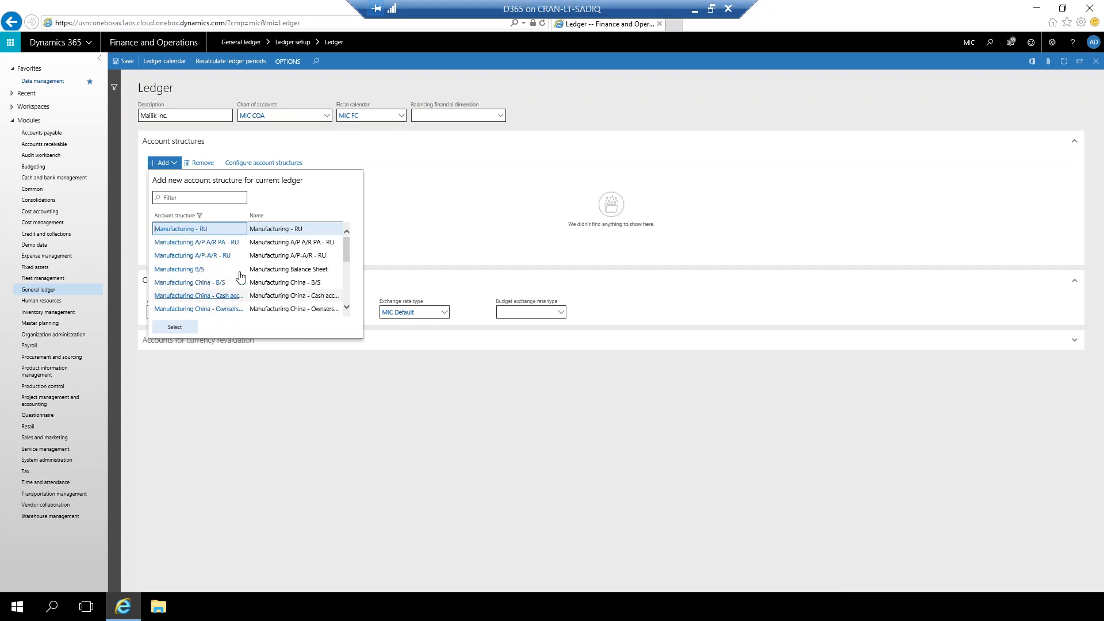
{"action": "left_click", "coordinate": [184, 269]}
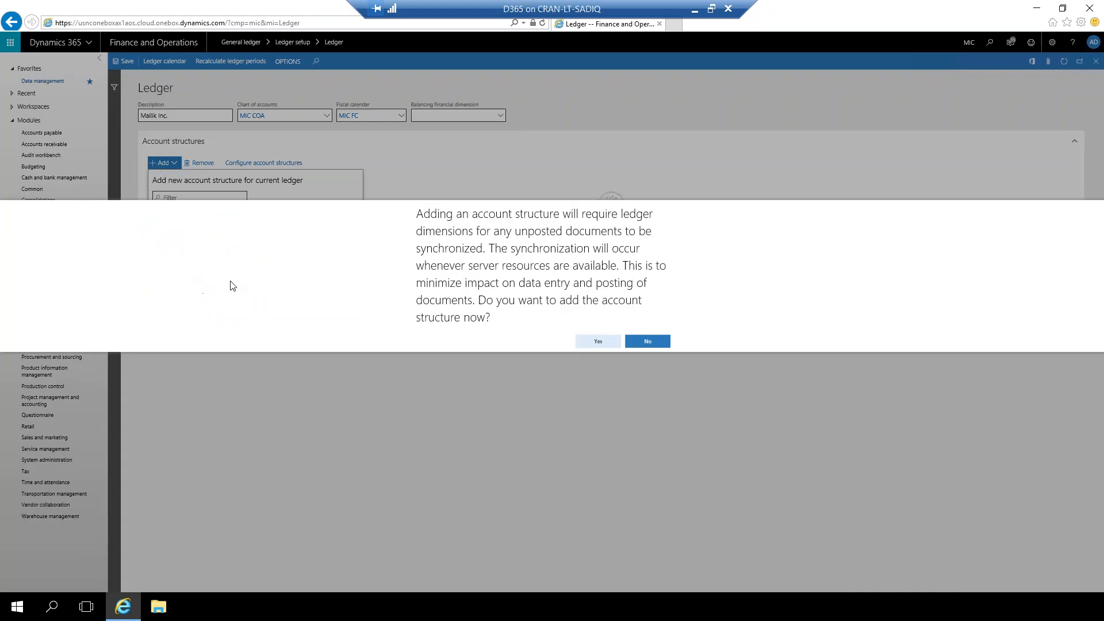
{"action": "left_click", "coordinate": [596, 341]}
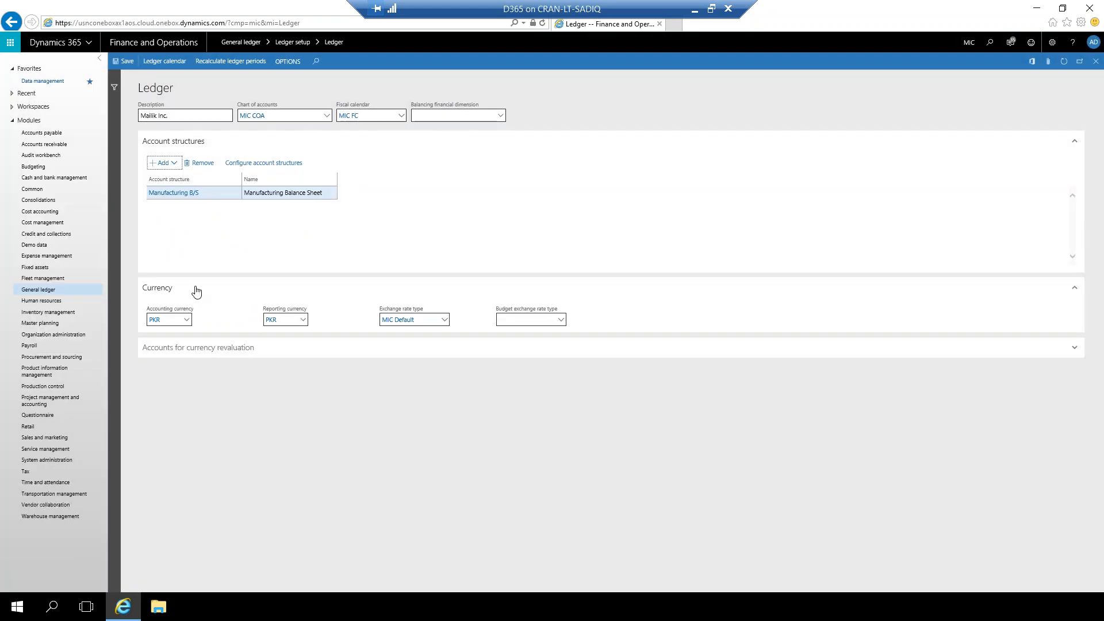
Step: Filter the account structures by "manu" and add Manufacturing P&L to the ledger, accepting the synchronization
{"action": "left_click", "coordinate": [164, 163]}
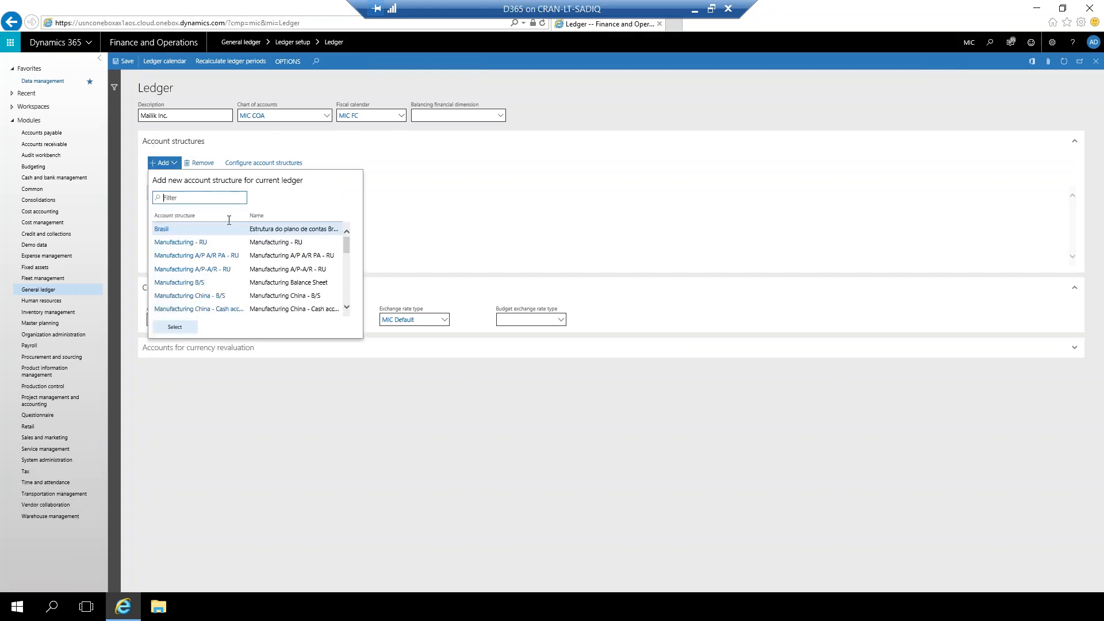
{"action": "left_click", "coordinate": [242, 217]}
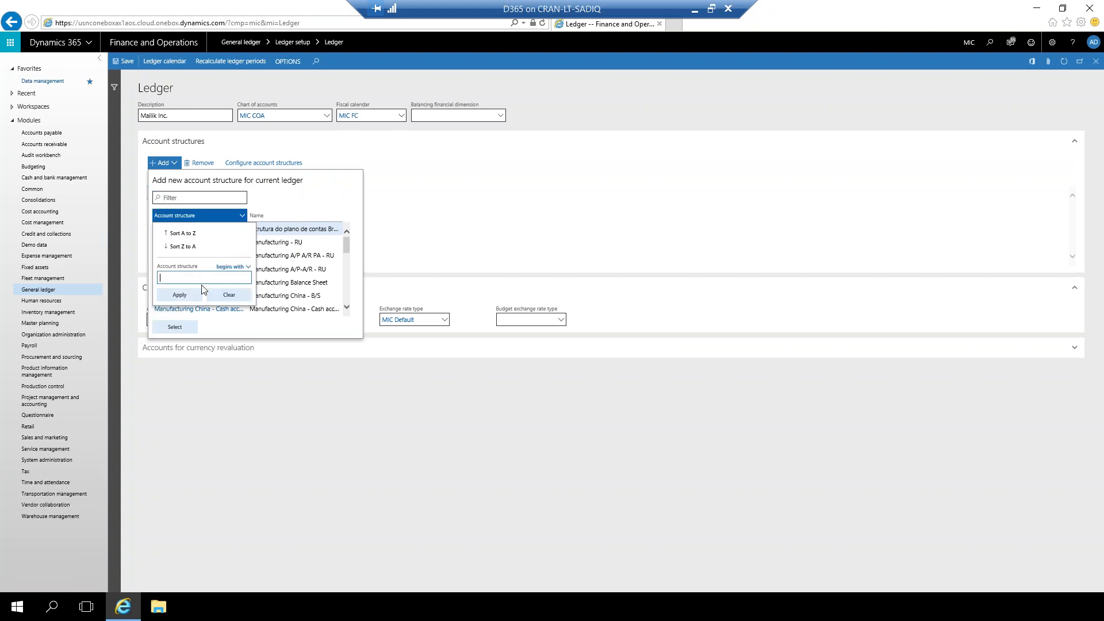
{"action": "type", "text": "manu"}
{"action": "left_click", "coordinate": [183, 297]}
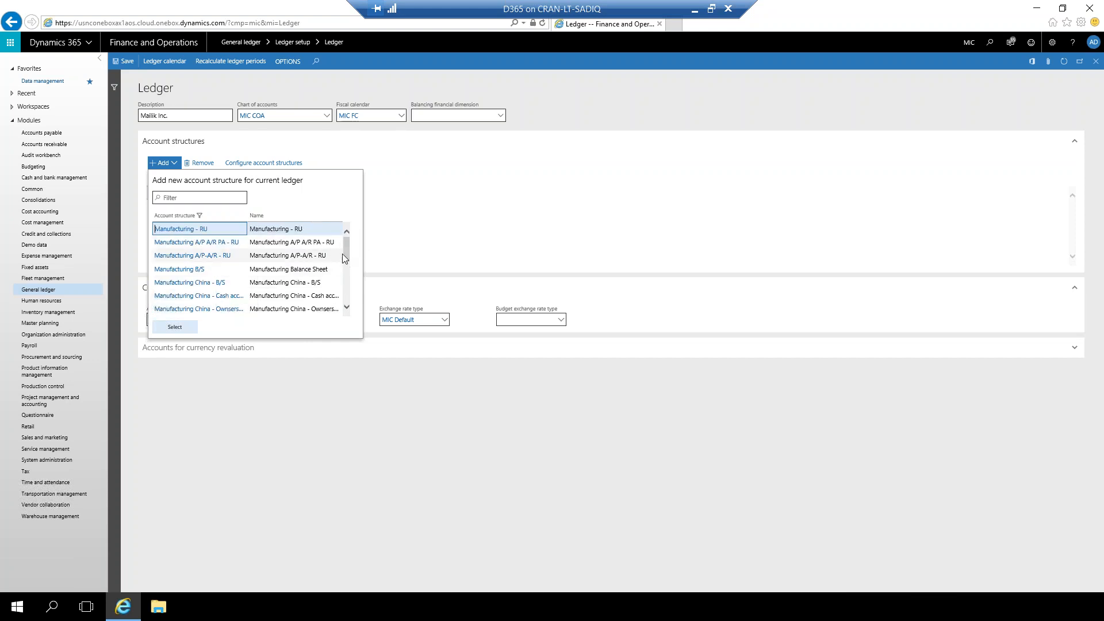
{"action": "scroll", "coordinate": [348, 259], "scroll_direction": "down", "scroll_amount": 1}
{"action": "scroll", "coordinate": [349, 261], "scroll_direction": "down", "scroll_amount": 5}
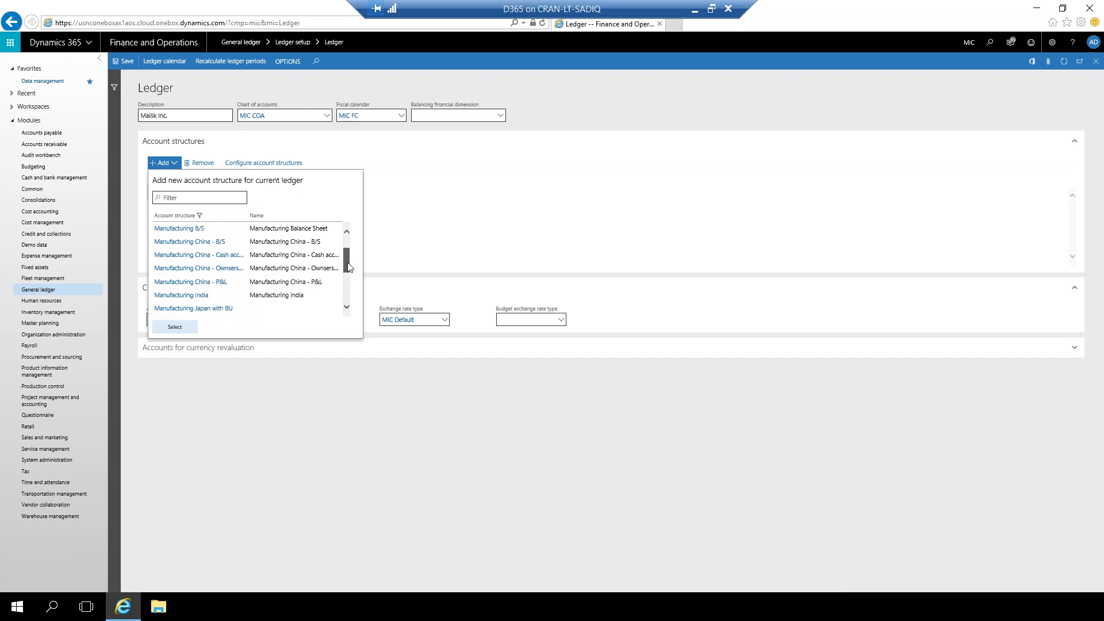
{"action": "scroll", "coordinate": [349, 278], "scroll_direction": "down", "scroll_amount": 1}
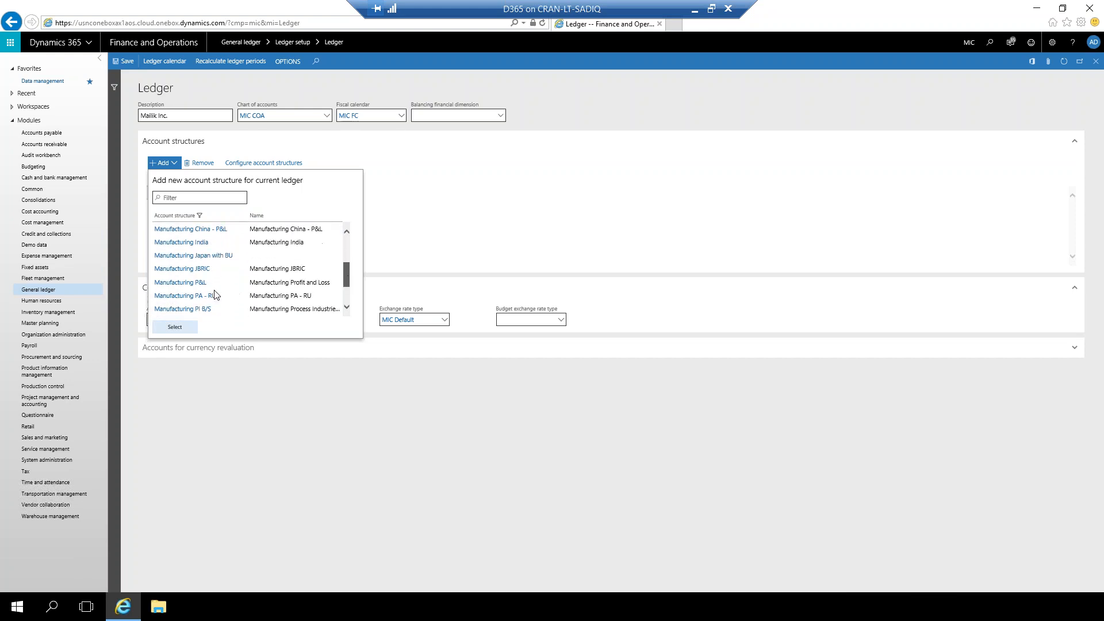
{"action": "left_click", "coordinate": [183, 285]}
{"action": "double_click", "coordinate": [182, 285]}
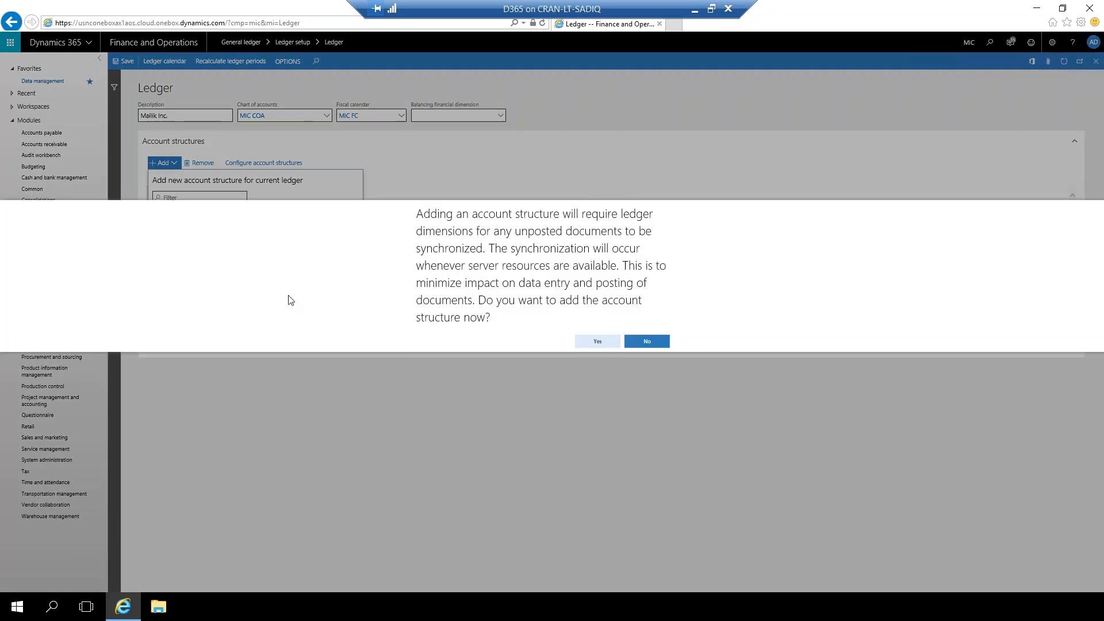
{"action": "left_click", "coordinate": [589, 341]}
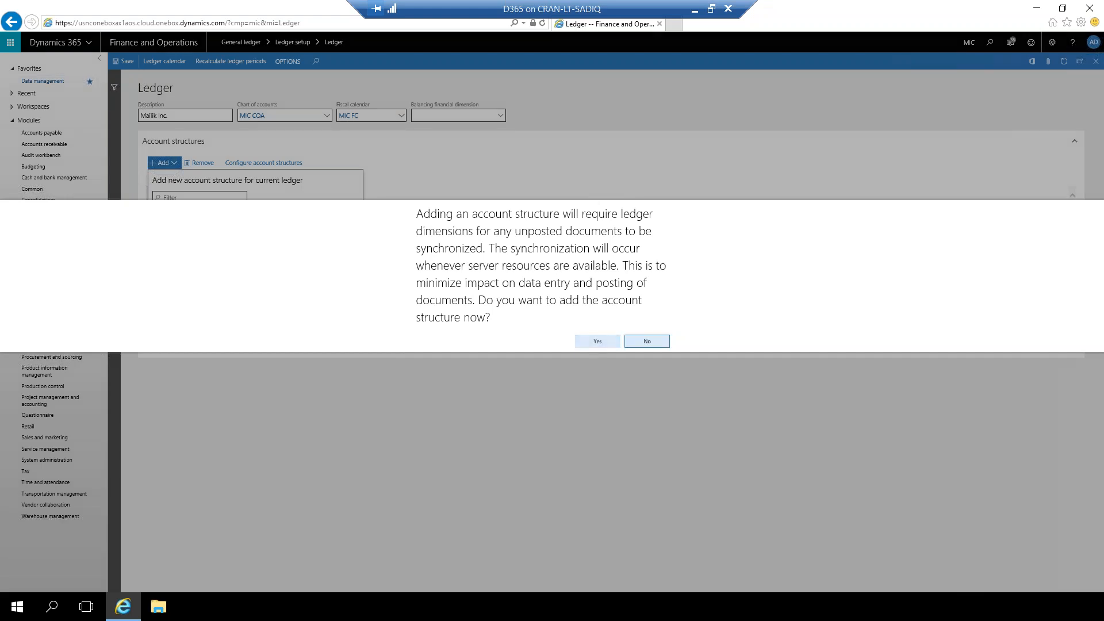
{"action": "left_click", "coordinate": [437, 201]}
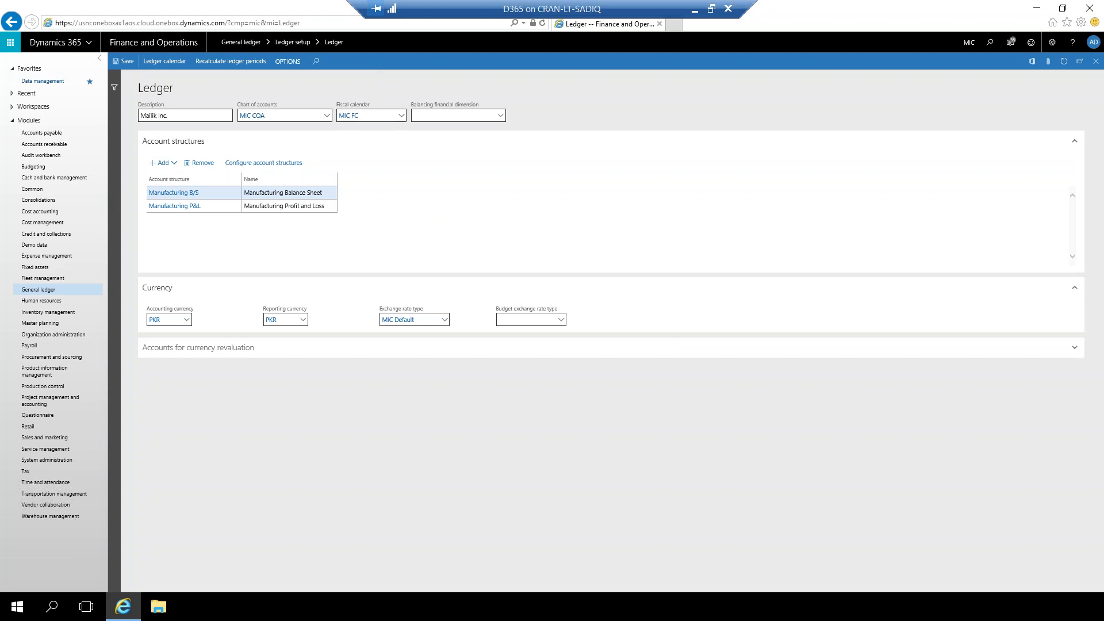
Step: Save the ledger setup with its account structures and currency settings
{"action": "mouse_move", "coordinate": [281, 117]}
{"action": "left_click_drag", "start_coordinate": [336, 180], "coordinate": [400, 221]}
{"action": "left_click", "coordinate": [127, 64]}
{"action": "mouse_move", "coordinate": [170, 199]}
{"action": "mouse_move", "coordinate": [278, 118]}
Step: Create an export project named "coatraining" in Data management with excel as the target data format
{"action": "left_click", "coordinate": [42, 81]}
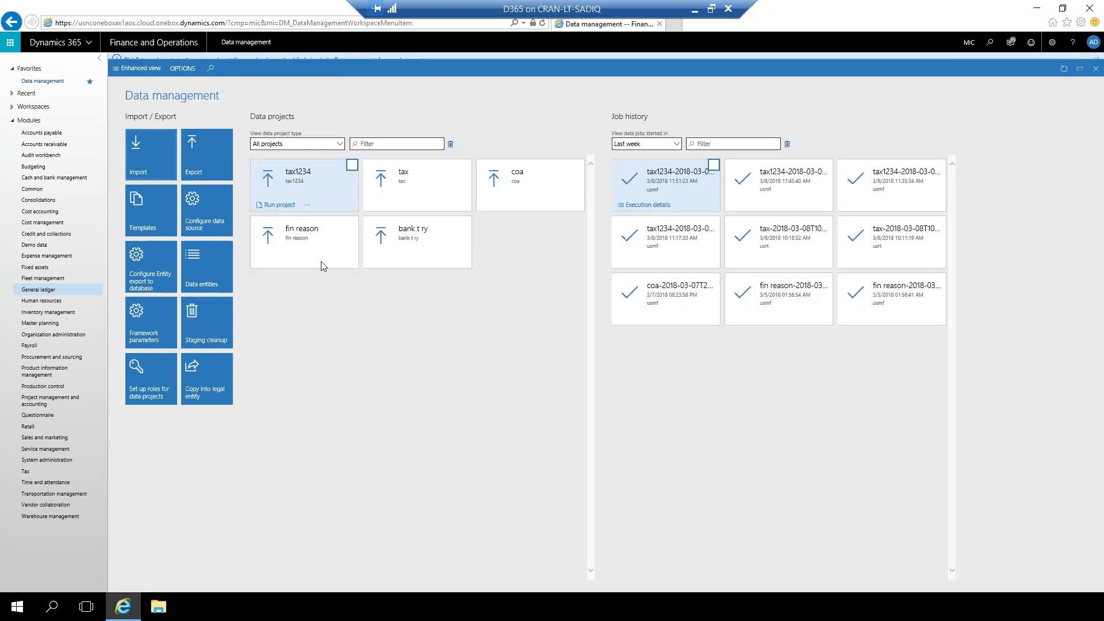
{"action": "left_click", "coordinate": [193, 166]}
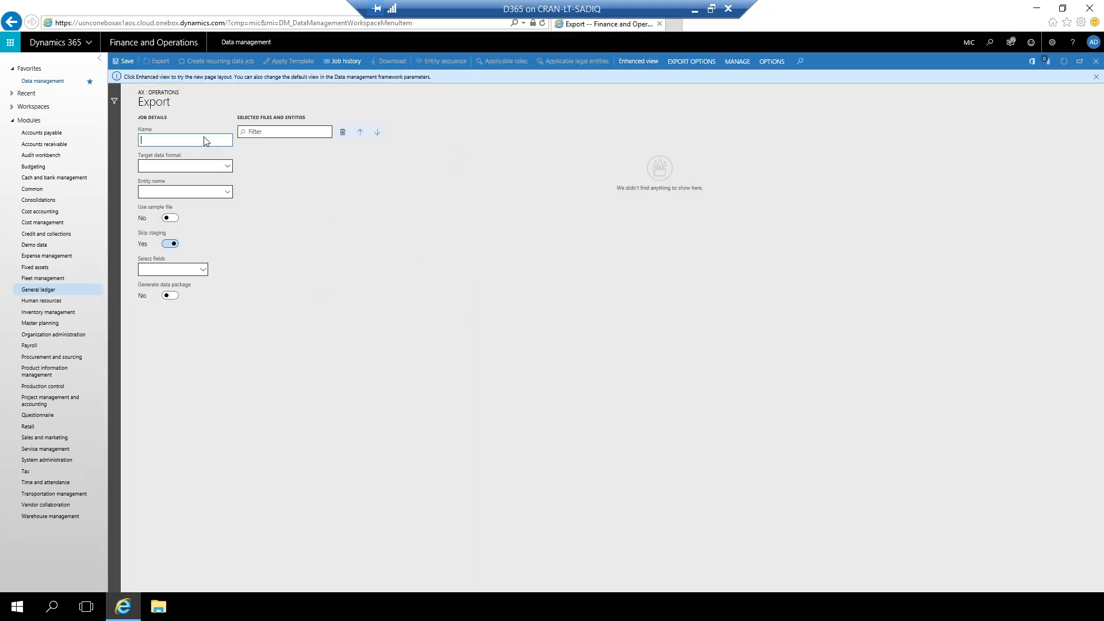
{"action": "type", "text": "coa"}
{"action": "left_click", "coordinate": [228, 166]}
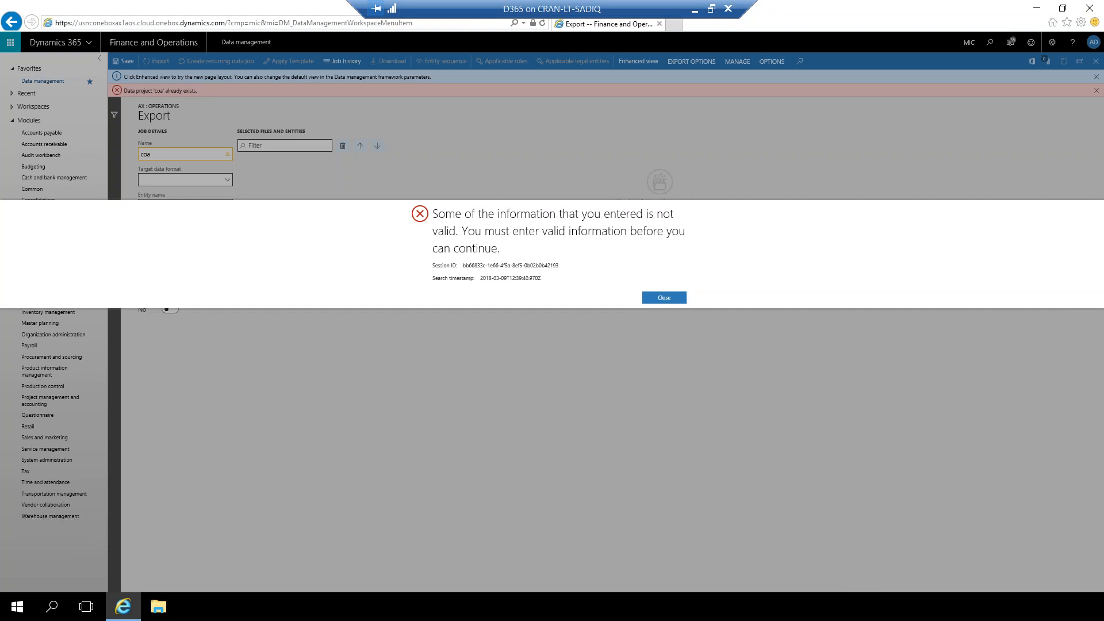
{"action": "left_click", "coordinate": [665, 297]}
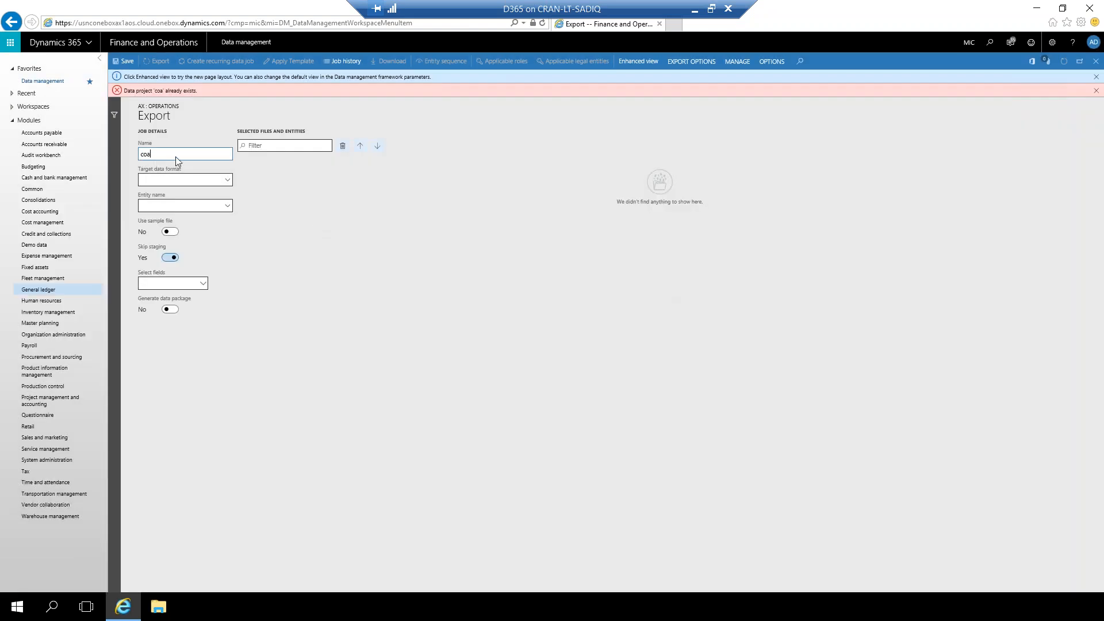
{"action": "type", "text": "training"}
{"action": "key", "text": "Tab"}
{"action": "type", "text": "excel"}
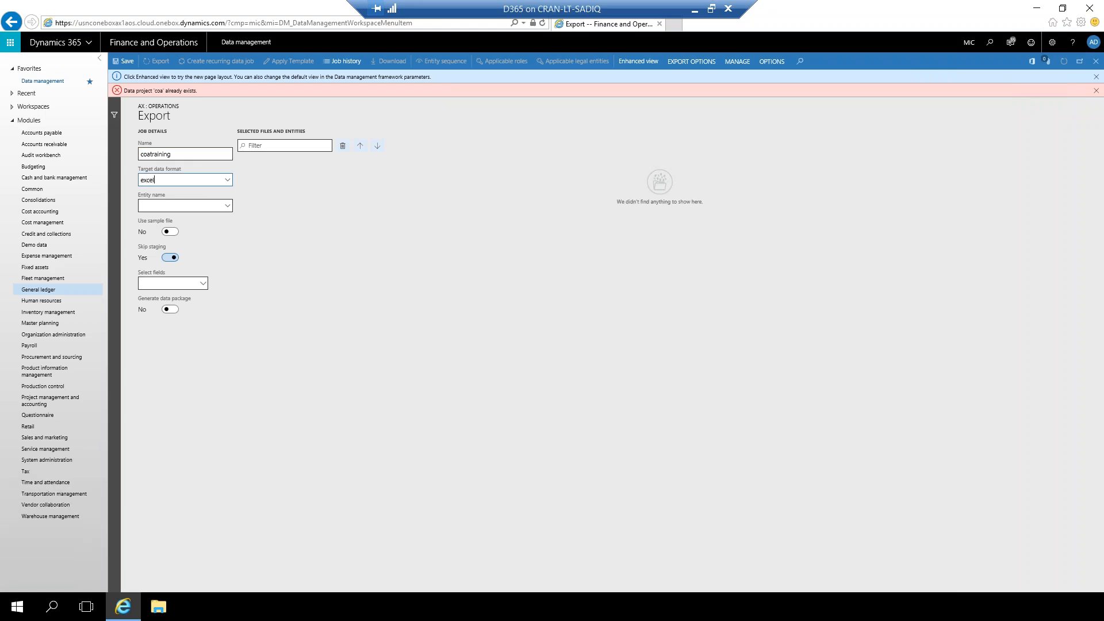
{"action": "key", "text": "Tab"}
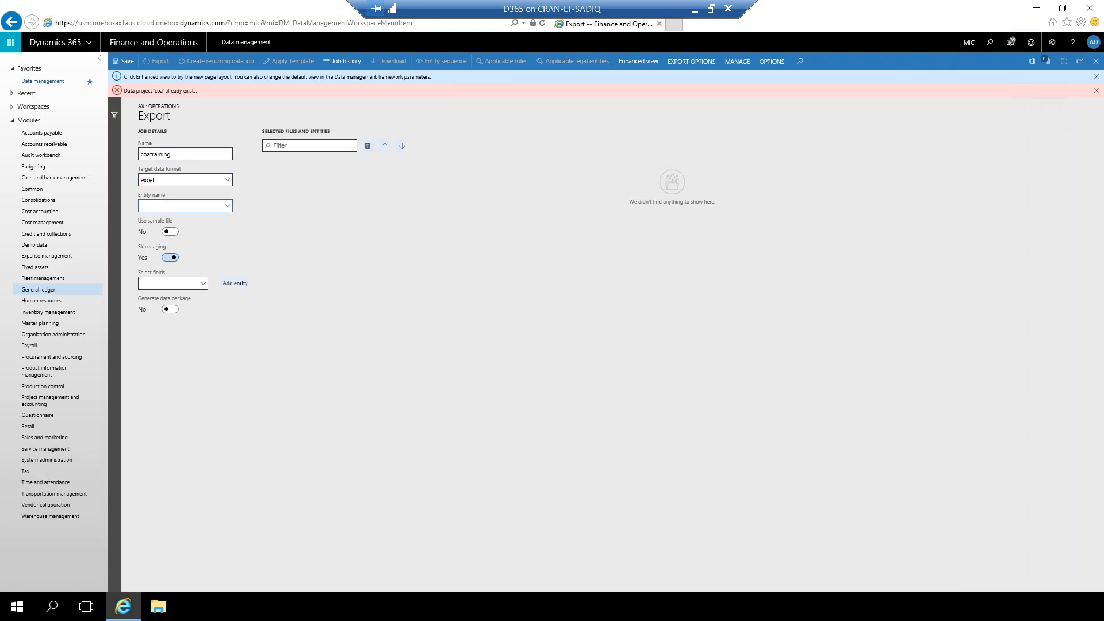
Step: Add the Main account entity with all fields to the coatraining export
{"action": "type", "text": "main"}
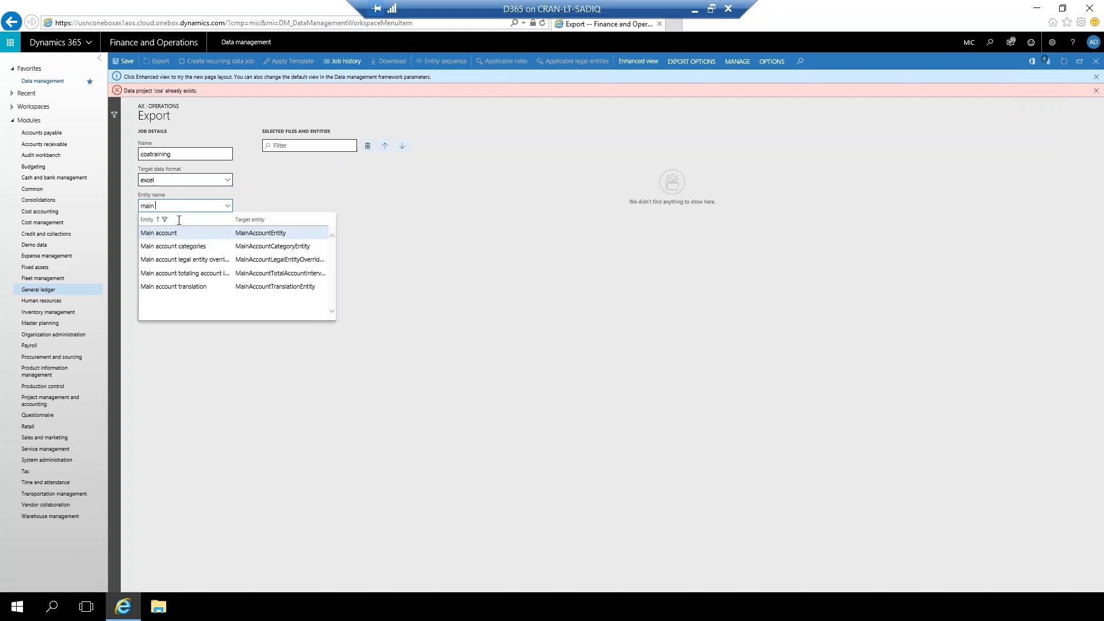
{"action": "left_click", "coordinate": [167, 233]}
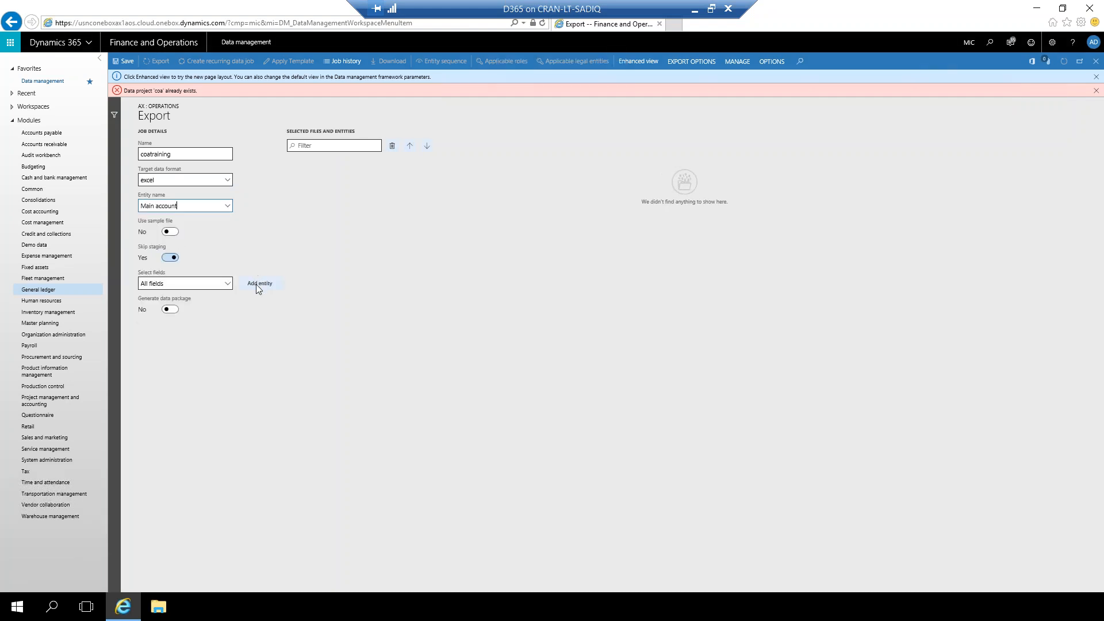
{"action": "left_click", "coordinate": [254, 285]}
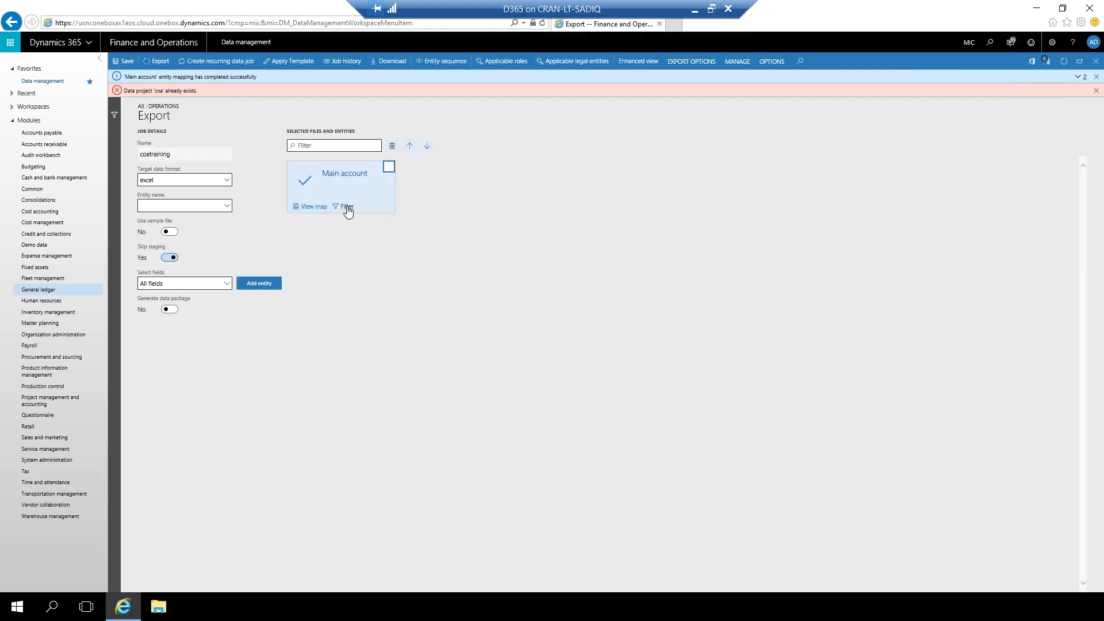
Step: Filter the export's Main account entity so that the chart of accounts criteria is Shared
{"action": "left_click", "coordinate": [347, 209]}
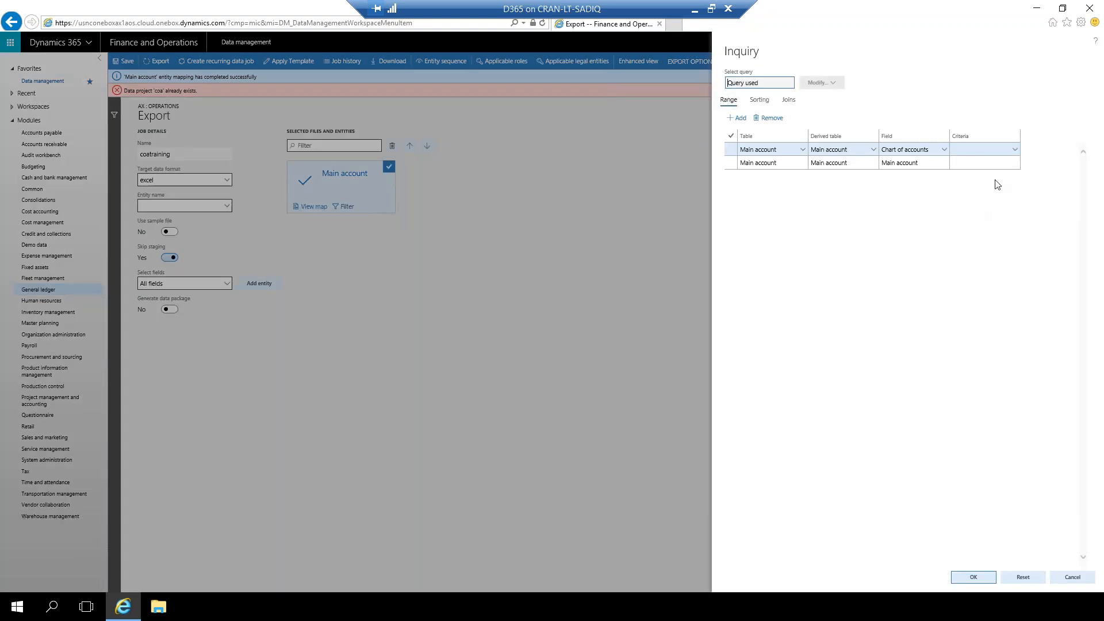
{"action": "left_click", "coordinate": [986, 149]}
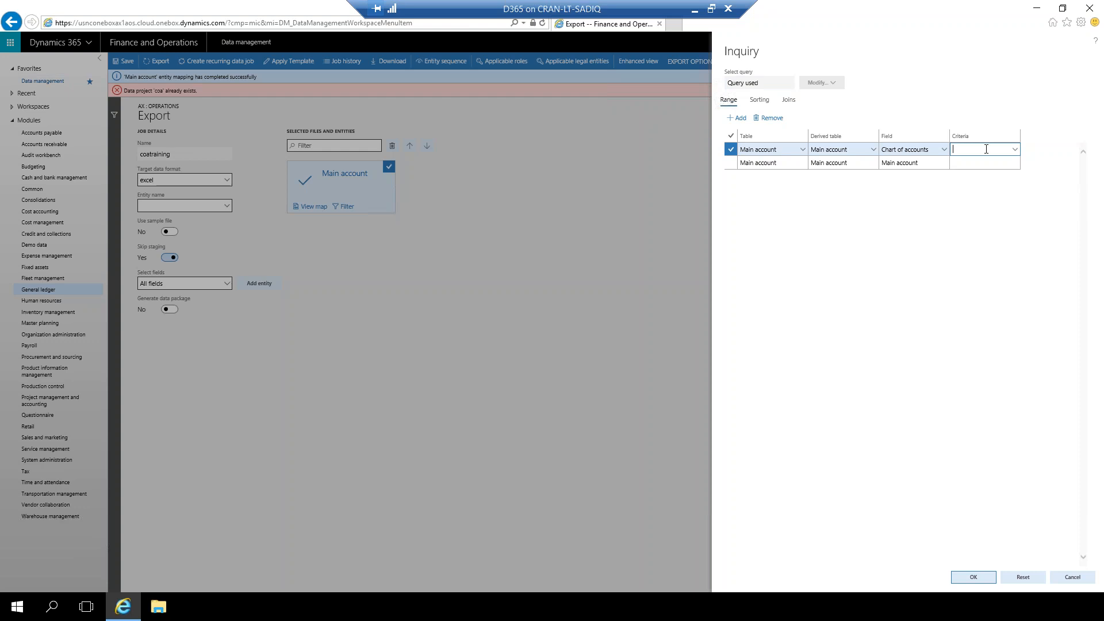
{"action": "type", "text": "hared"}
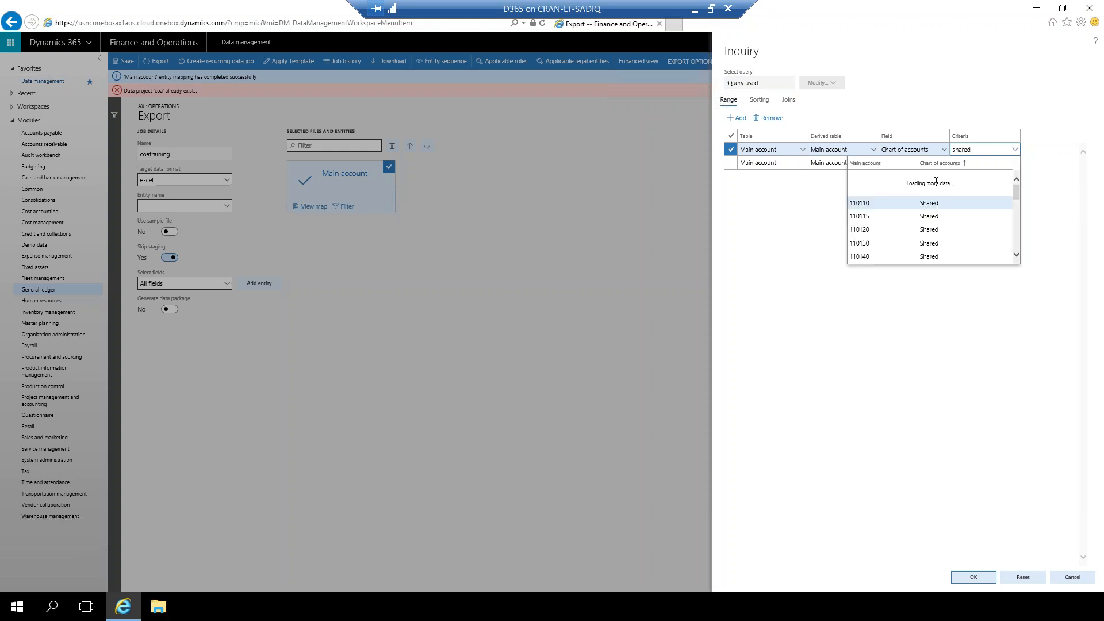
{"action": "left_click", "coordinate": [941, 205]}
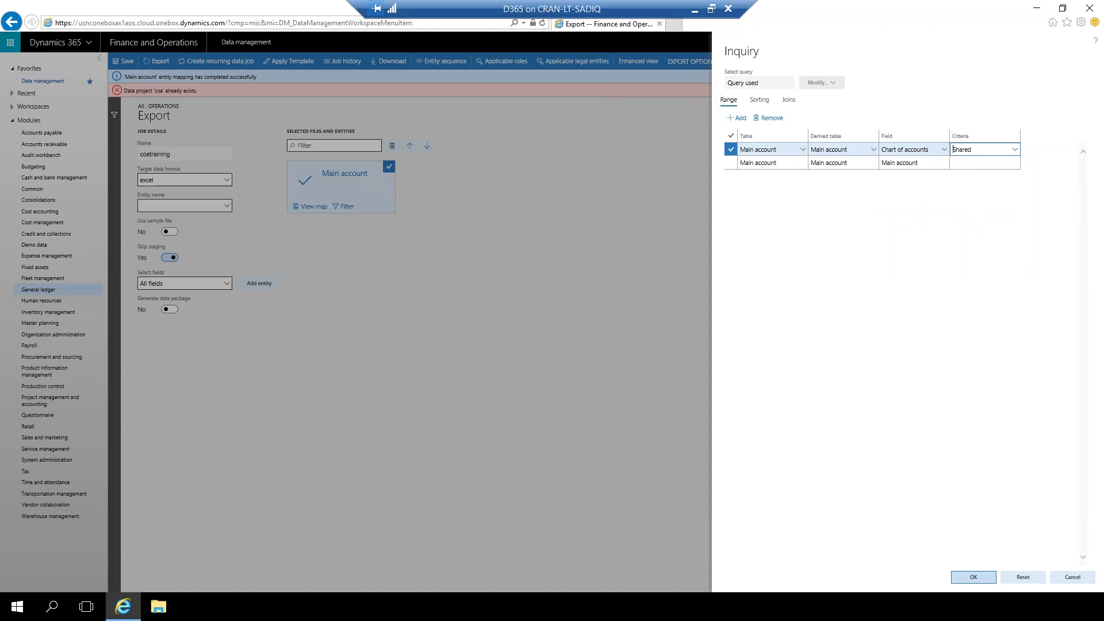
{"action": "left_click", "coordinate": [972, 576]}
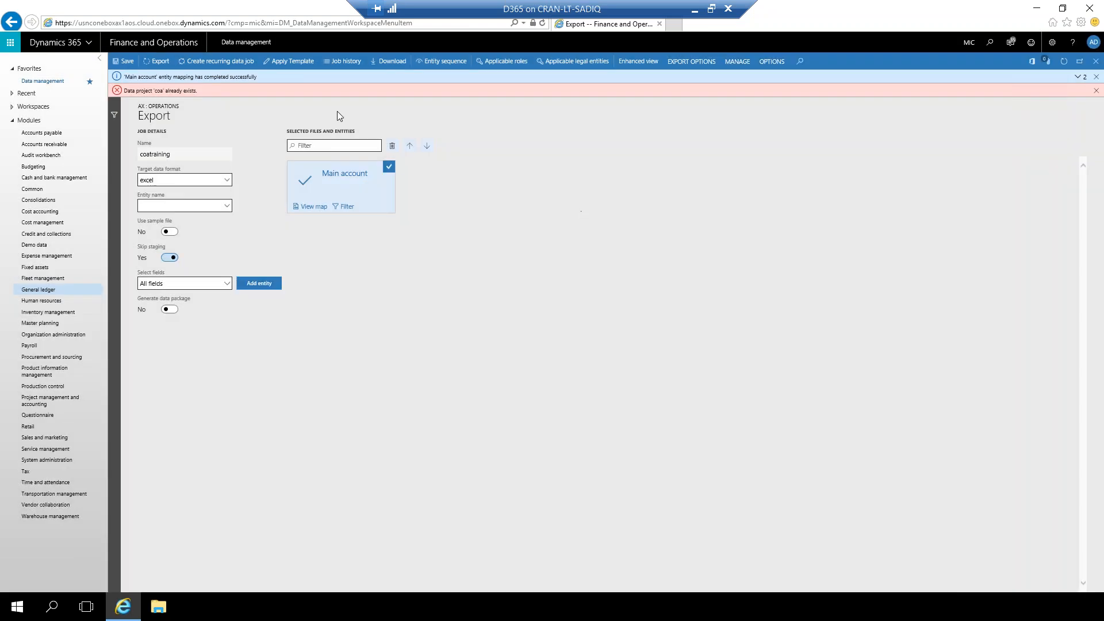
Step: Run the coatraining export and refresh its execution summary until the job finishes, dismissing the messages
{"action": "left_click", "coordinate": [159, 62]}
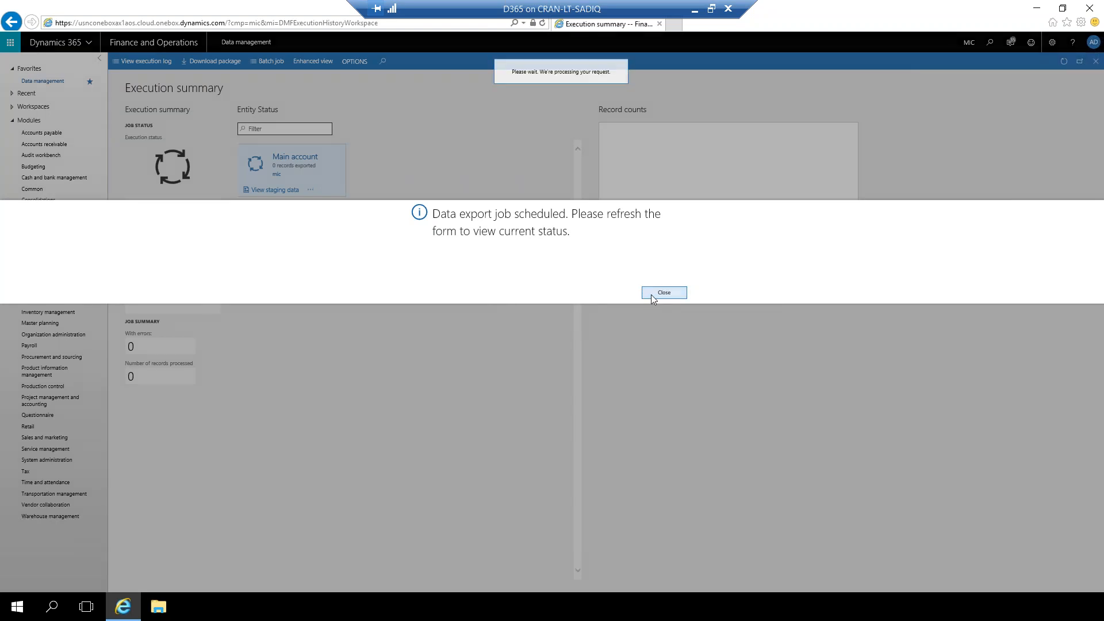
{"action": "left_click", "coordinate": [652, 295]}
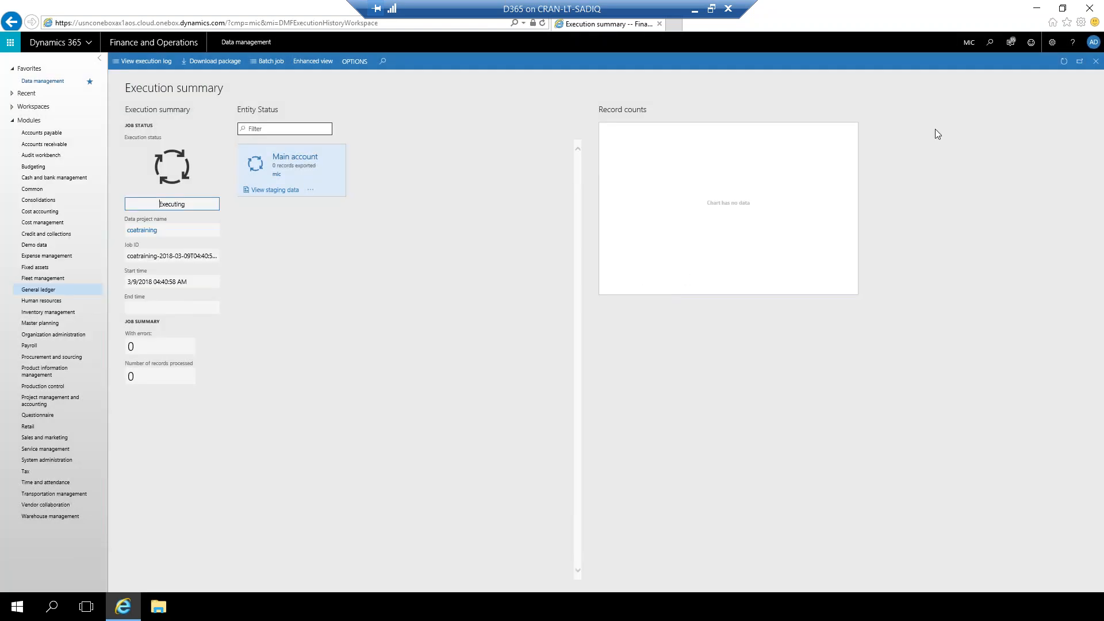
{"action": "left_click", "coordinate": [1065, 63]}
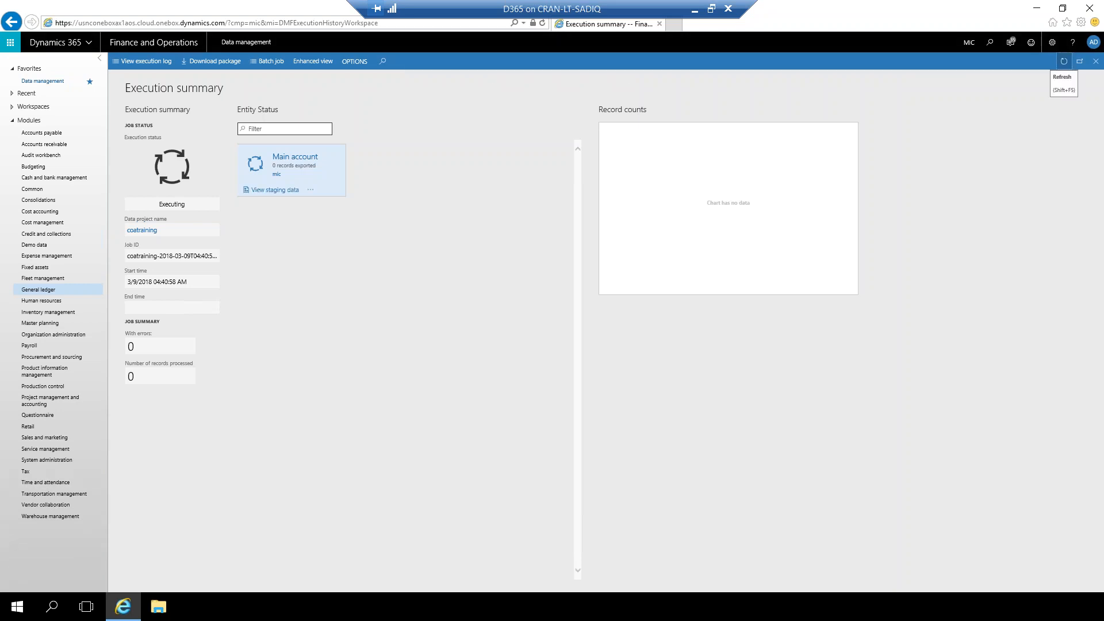
{"action": "left_click", "coordinate": [1064, 61]}
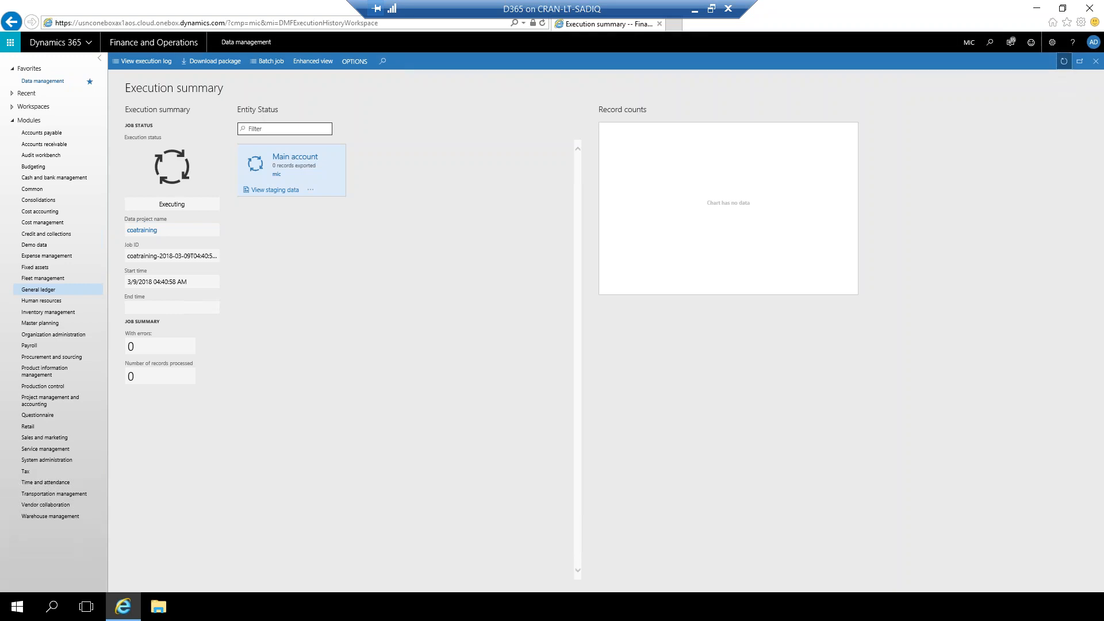
{"action": "left_click", "coordinate": [1064, 61]}
{"action": "left_click", "coordinate": [1064, 61]}
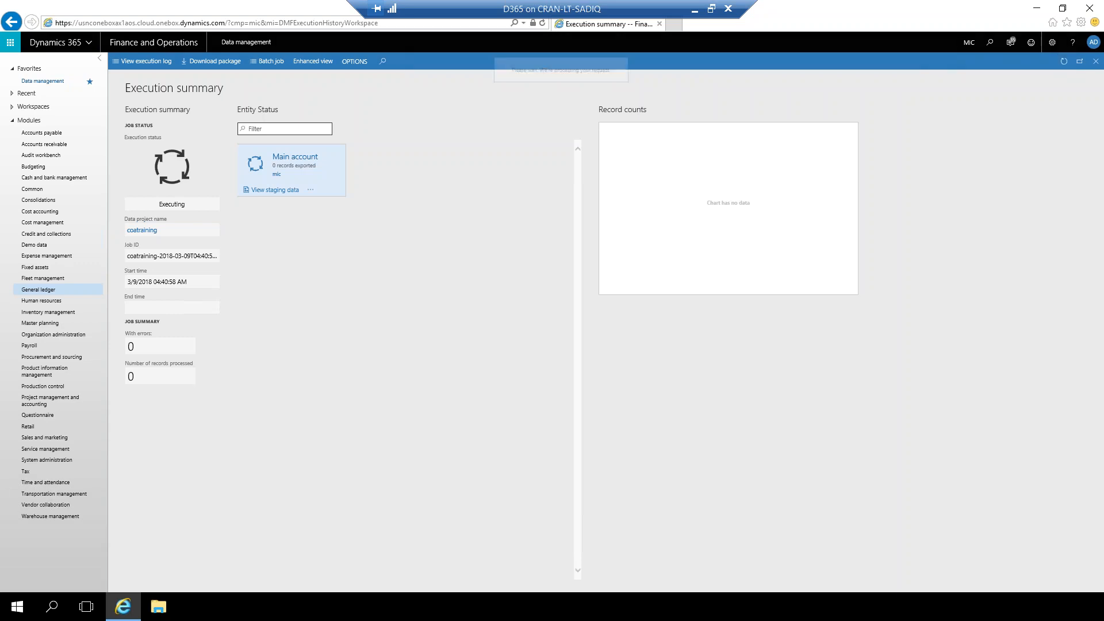
{"action": "left_click", "coordinate": [1064, 61]}
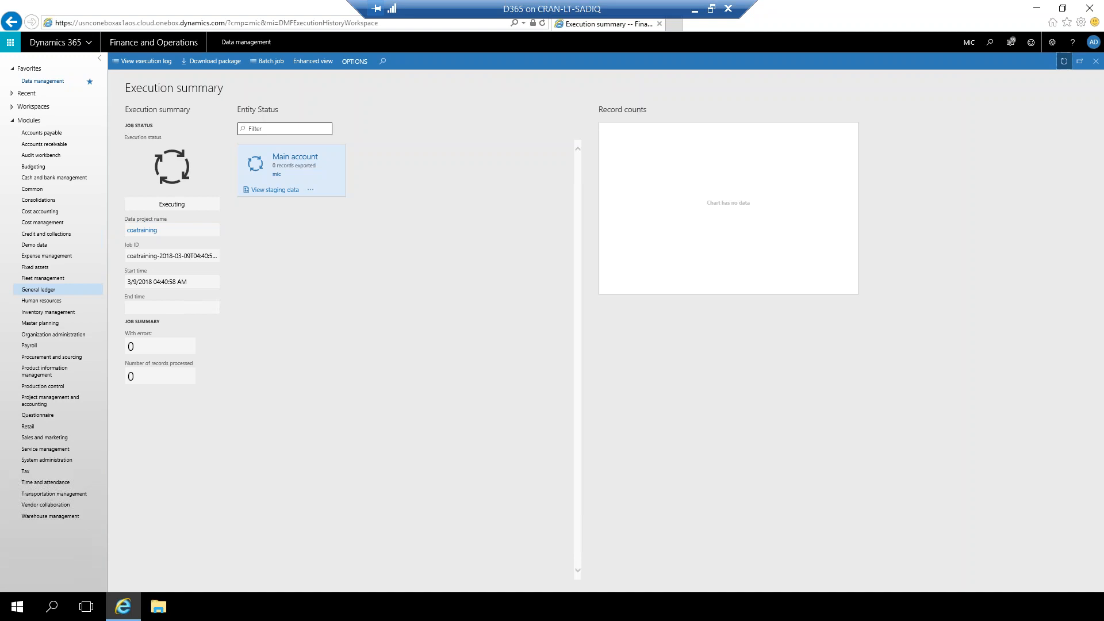
{"action": "left_click", "coordinate": [1064, 61]}
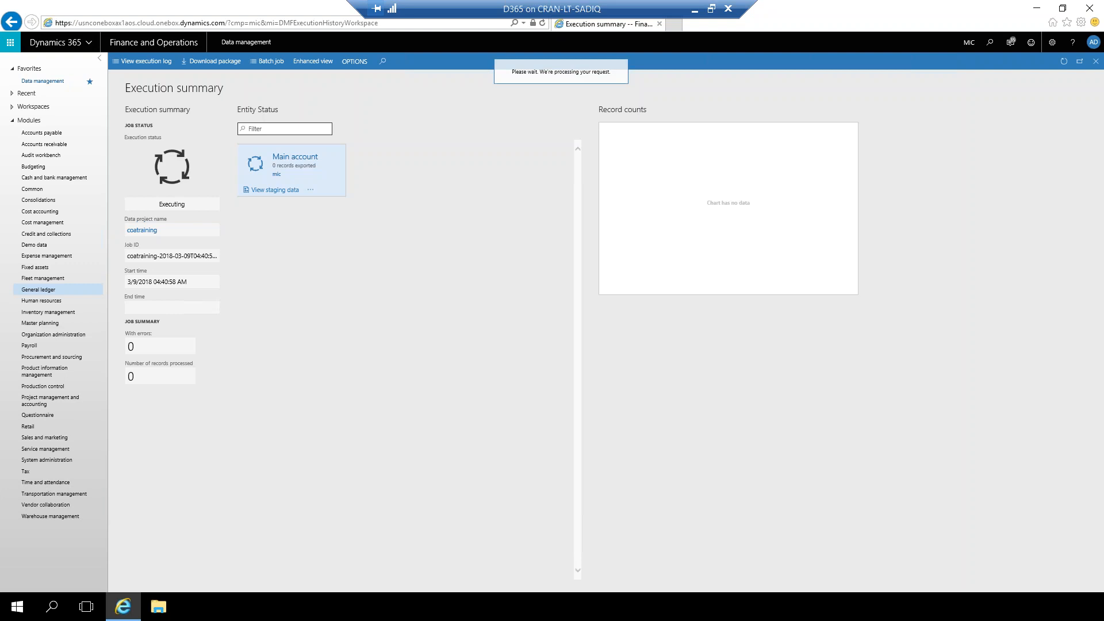
{"action": "left_click", "coordinate": [1064, 61]}
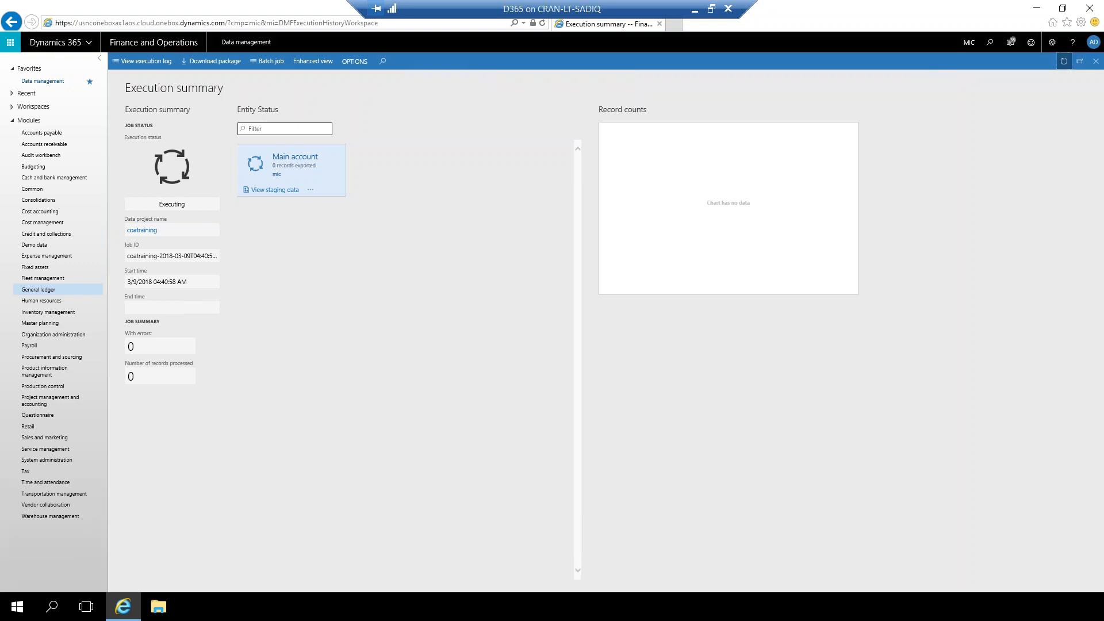
{"action": "left_click", "coordinate": [1064, 61]}
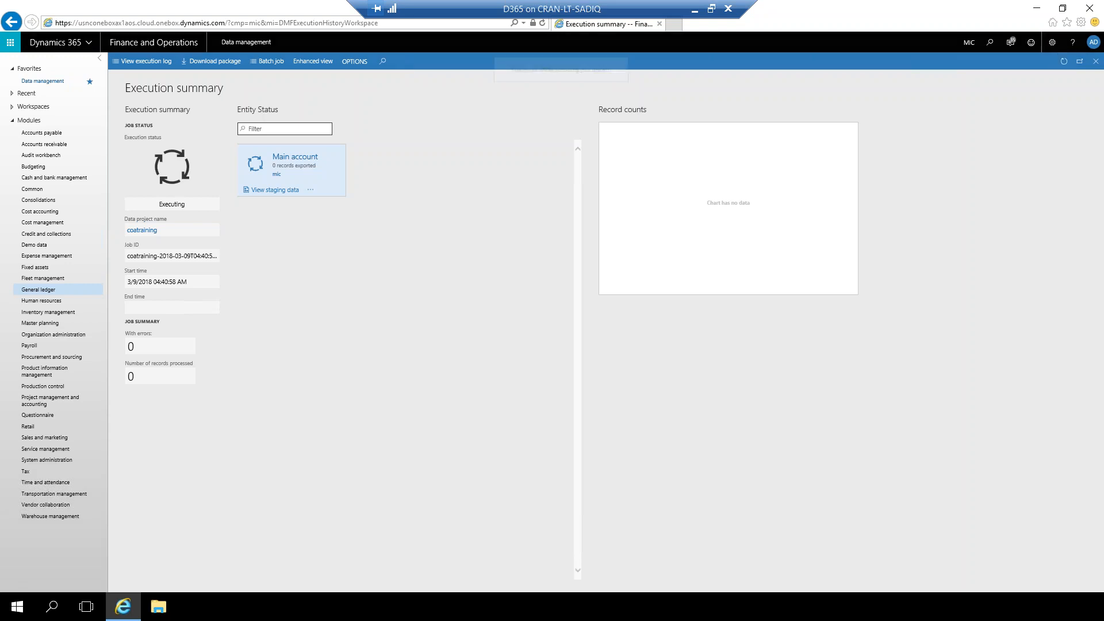
{"action": "left_click", "coordinate": [1064, 61]}
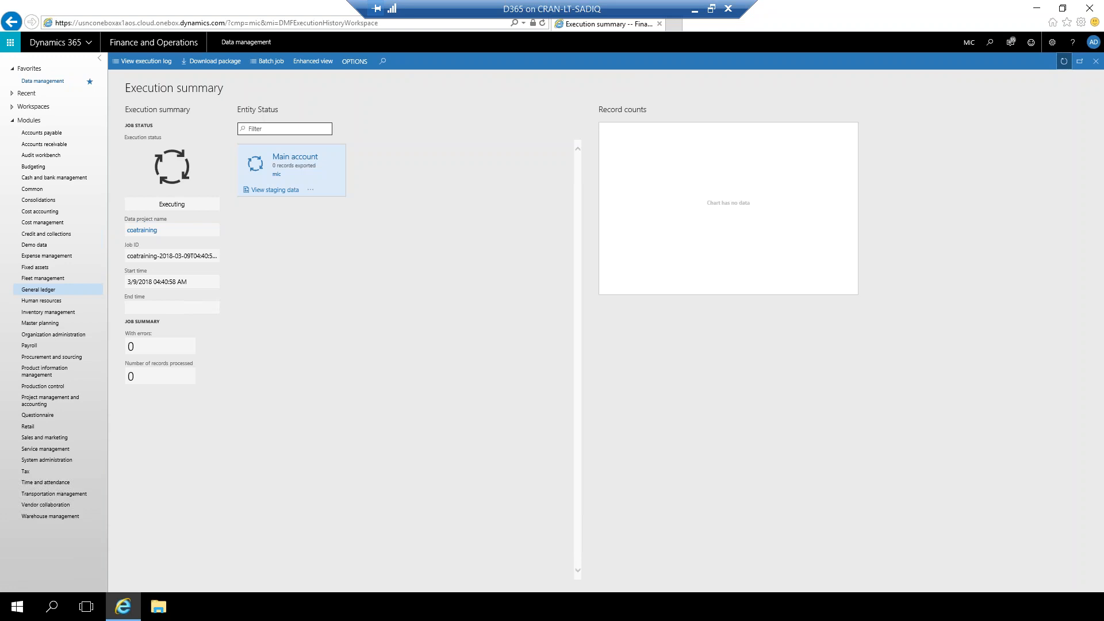
{"action": "left_click", "coordinate": [1064, 61]}
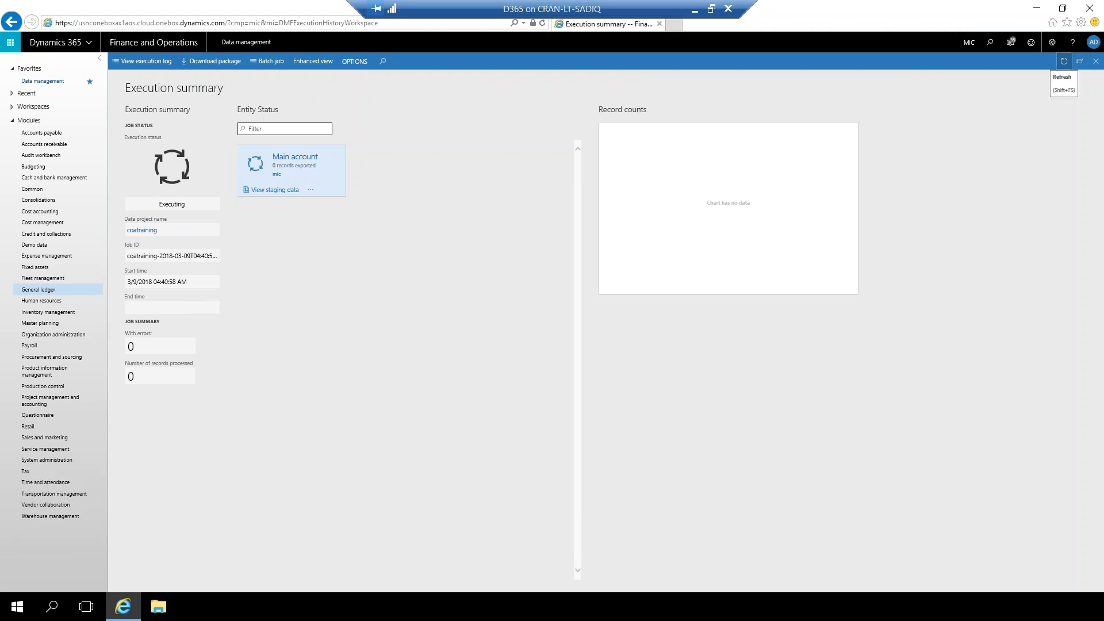
{"action": "left_click", "coordinate": [1064, 61]}
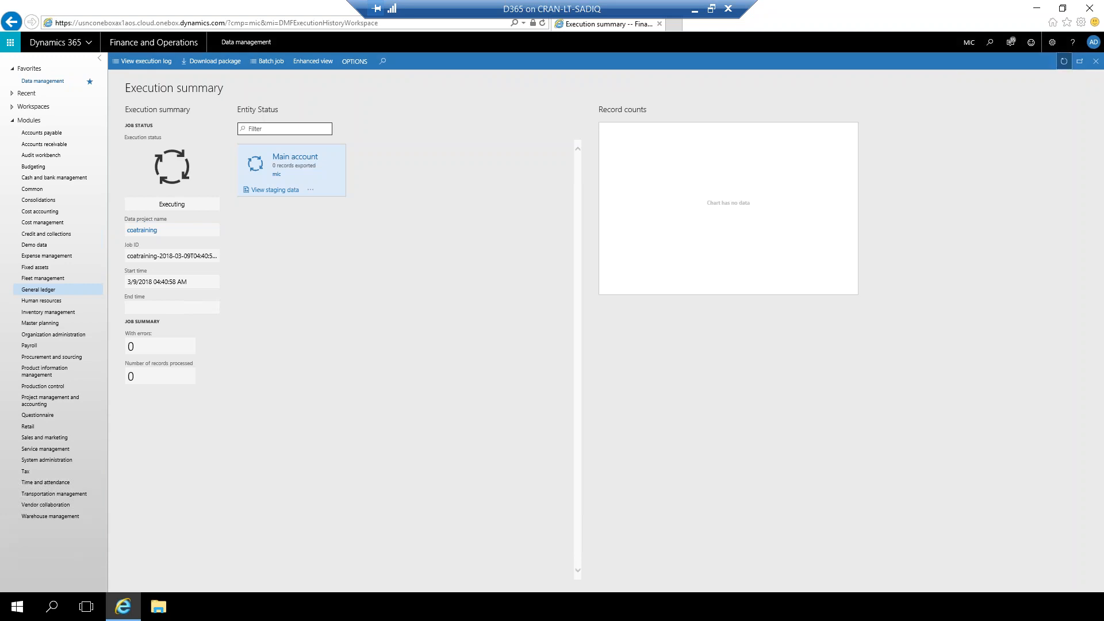
{"action": "left_click", "coordinate": [1064, 64]}
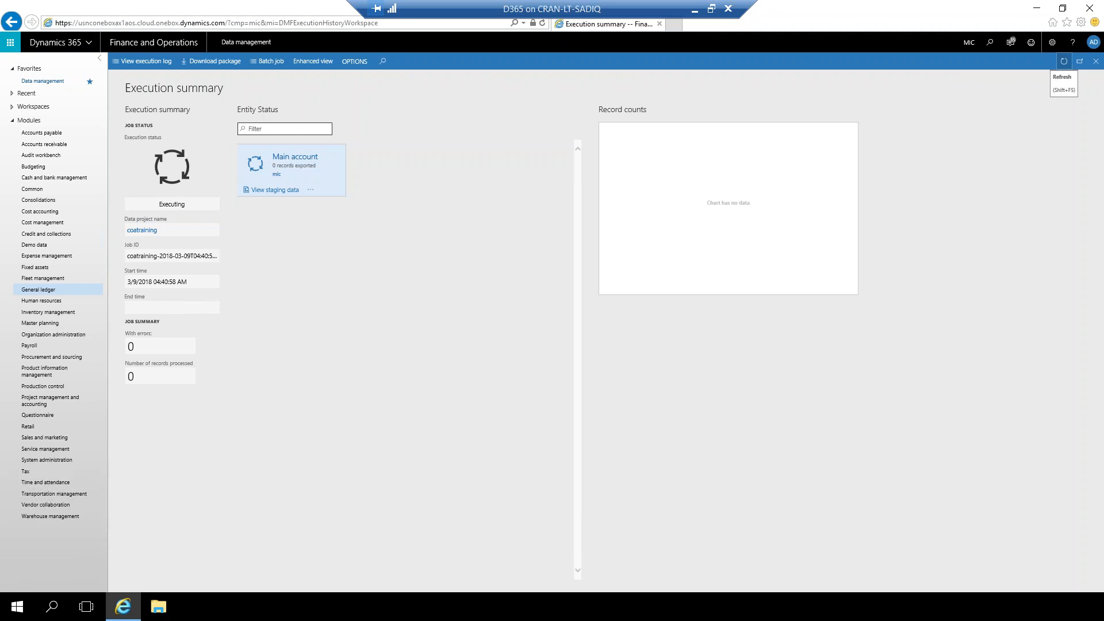
{"action": "left_click", "coordinate": [1065, 61]}
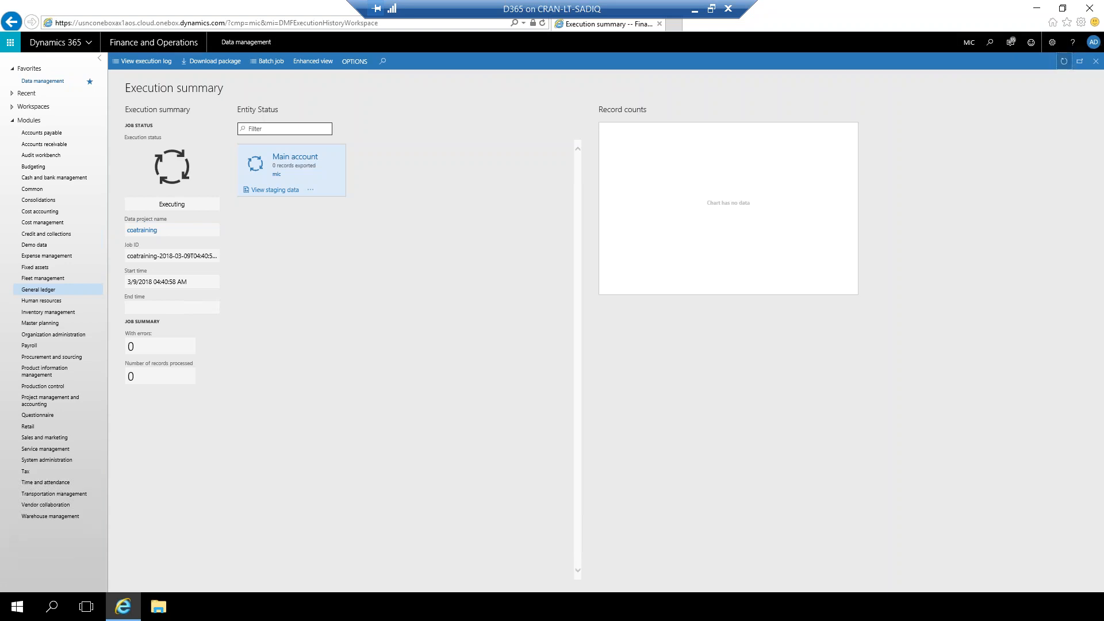
{"action": "left_click", "coordinate": [1064, 62]}
{"action": "left_click", "coordinate": [1064, 61]}
{"action": "left_click", "coordinate": [1064, 62]}
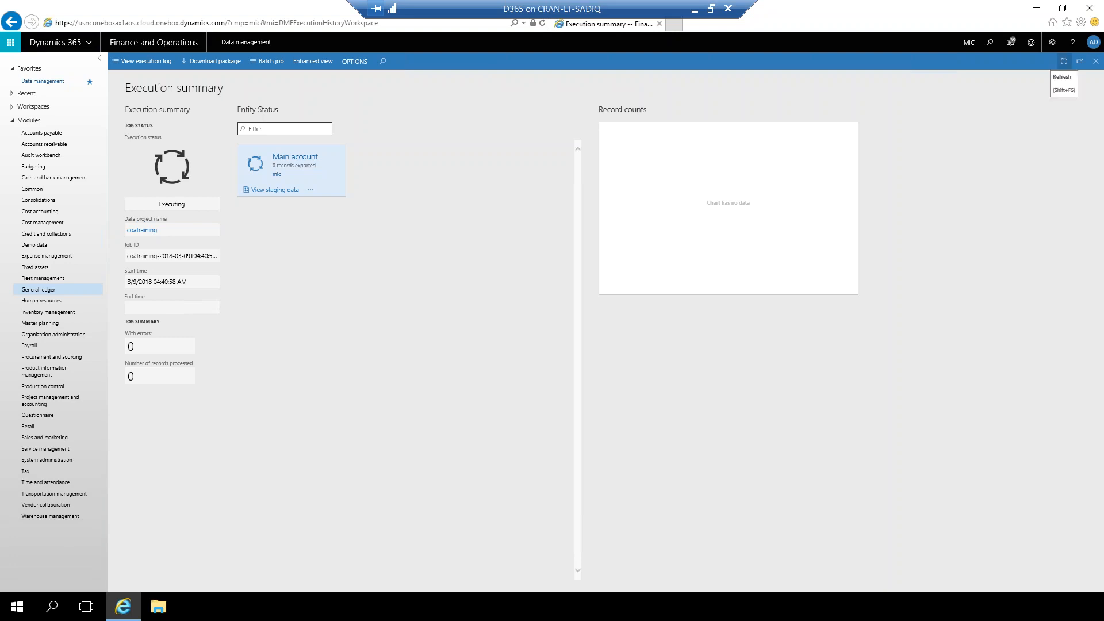
{"action": "left_click", "coordinate": [1064, 61]}
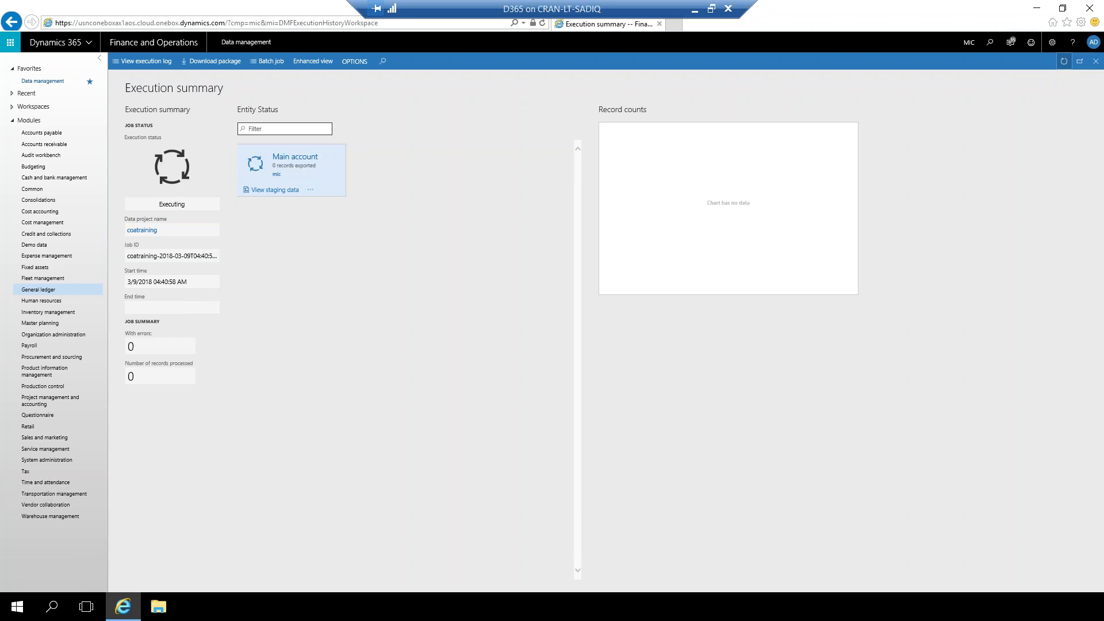
{"action": "left_click", "coordinate": [1064, 62]}
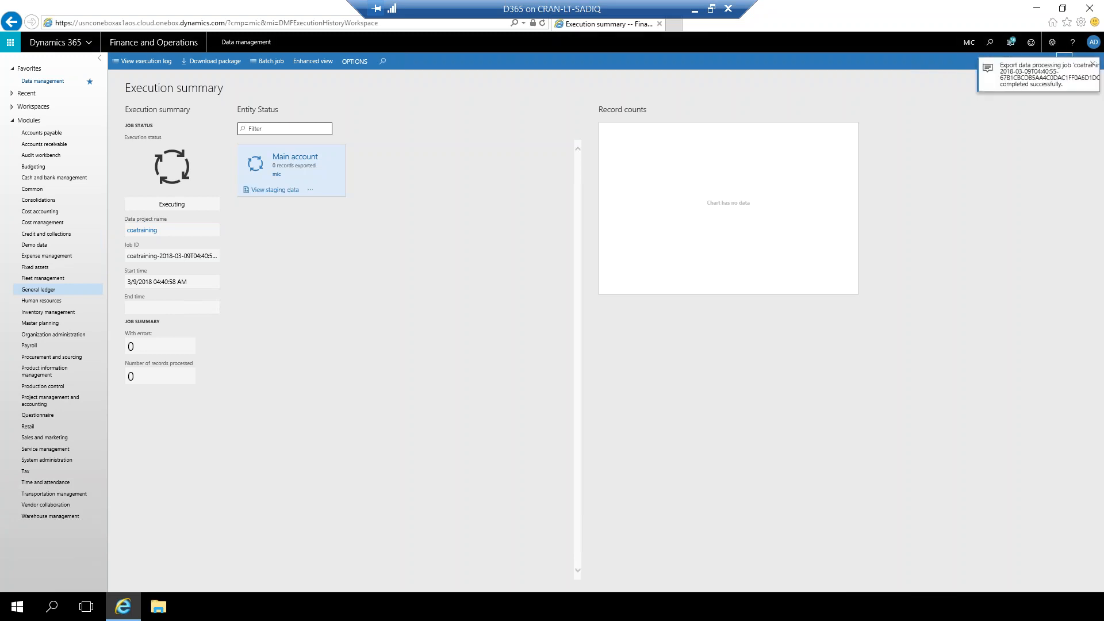
{"action": "left_click", "coordinate": [1058, 89]}
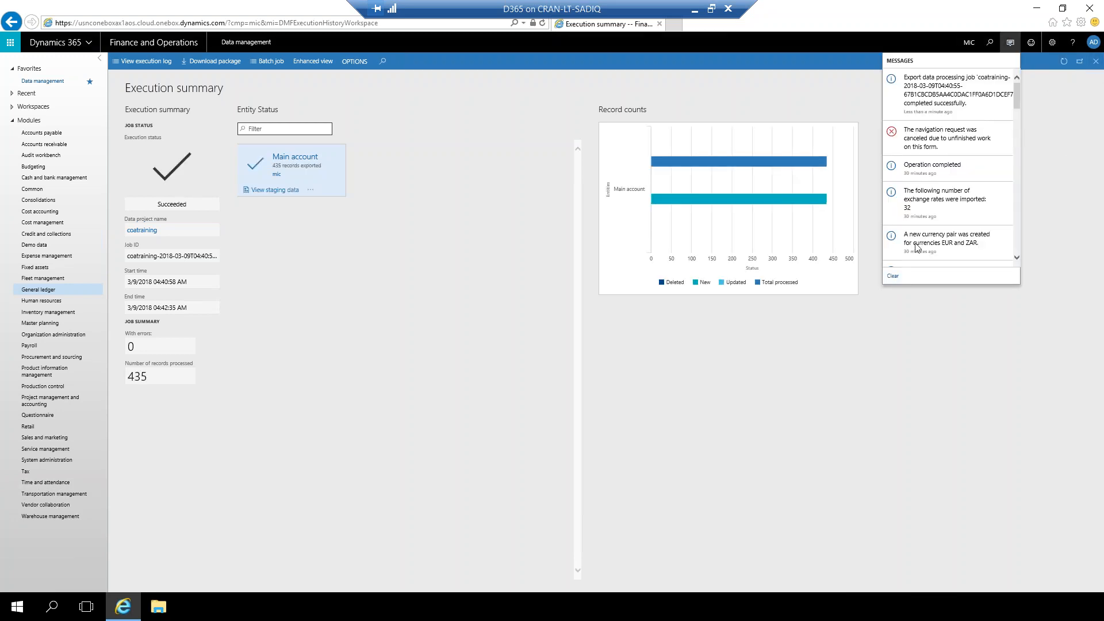
{"action": "left_click", "coordinate": [720, 397]}
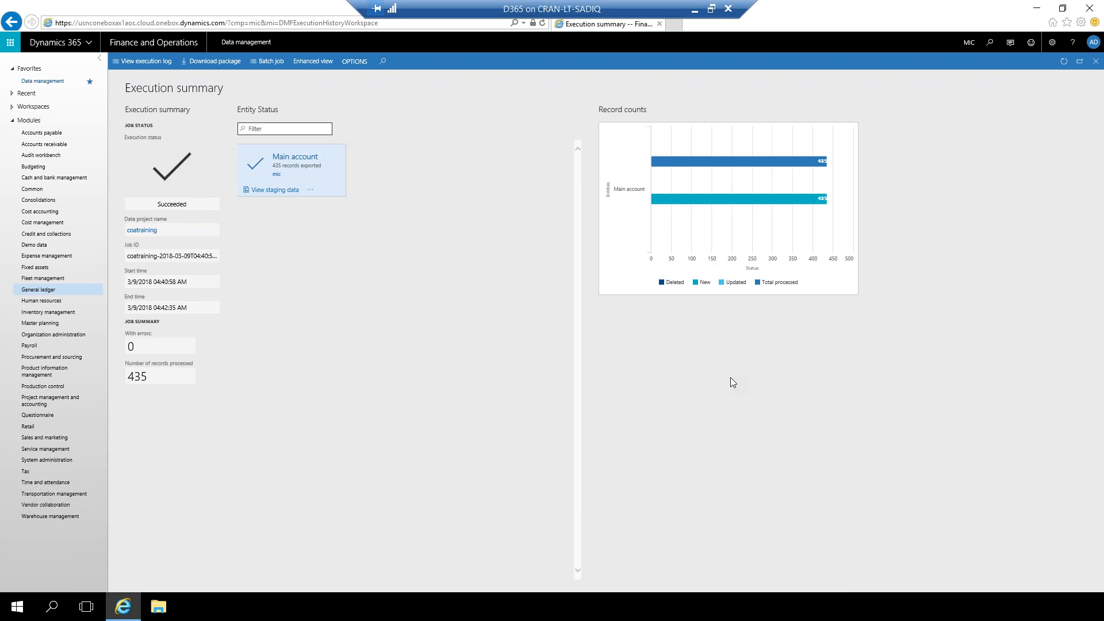
Step: Download the exported Main account file and save coatraining-Main account.XLSX
{"action": "left_click", "coordinate": [314, 193]}
{"action": "left_click", "coordinate": [311, 190]}
{"action": "left_click", "coordinate": [325, 204]}
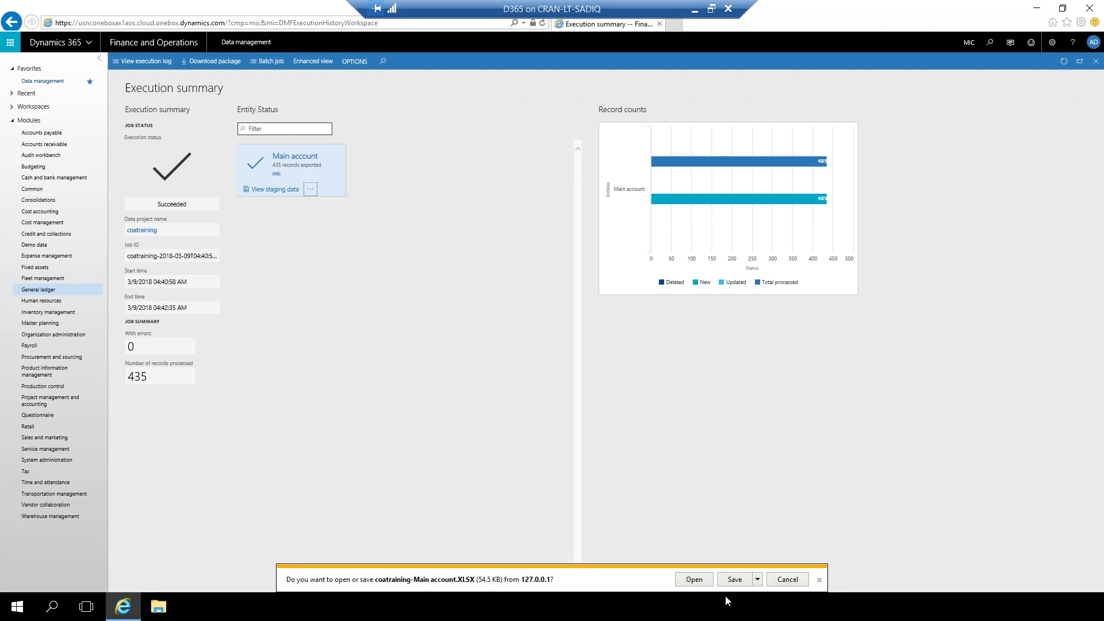
{"action": "left_click", "coordinate": [735, 581]}
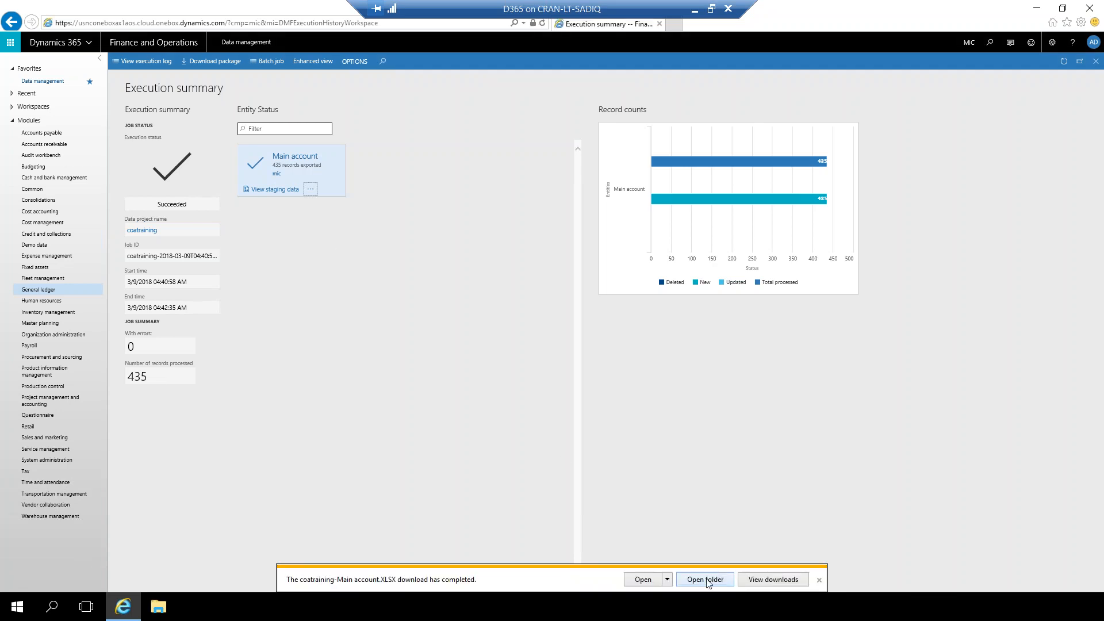
Step: Open the downloaded coatraining-Main account workbook in Excel, enable editing and autofit all columns to their contents
{"action": "left_click", "coordinate": [706, 581]}
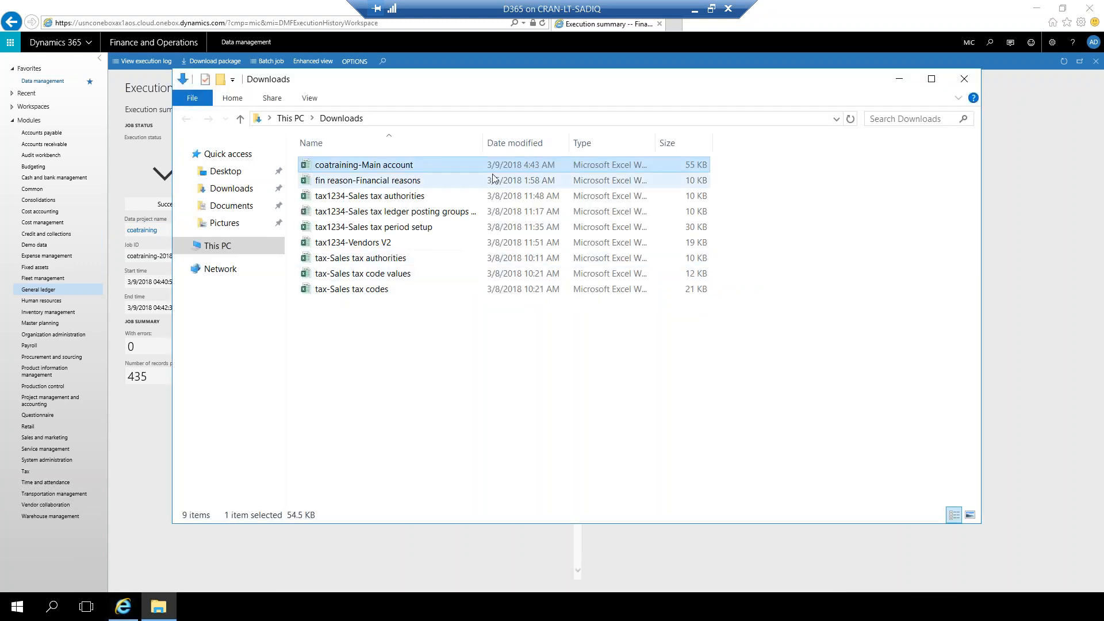
{"action": "double_click", "coordinate": [416, 165]}
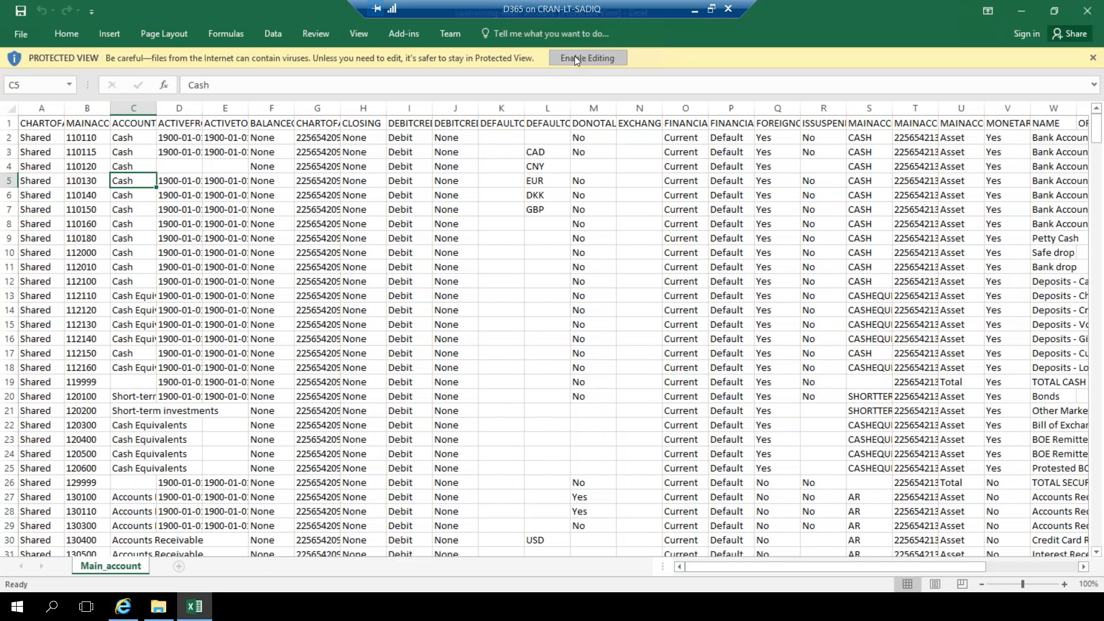
{"action": "left_click", "coordinate": [574, 58]}
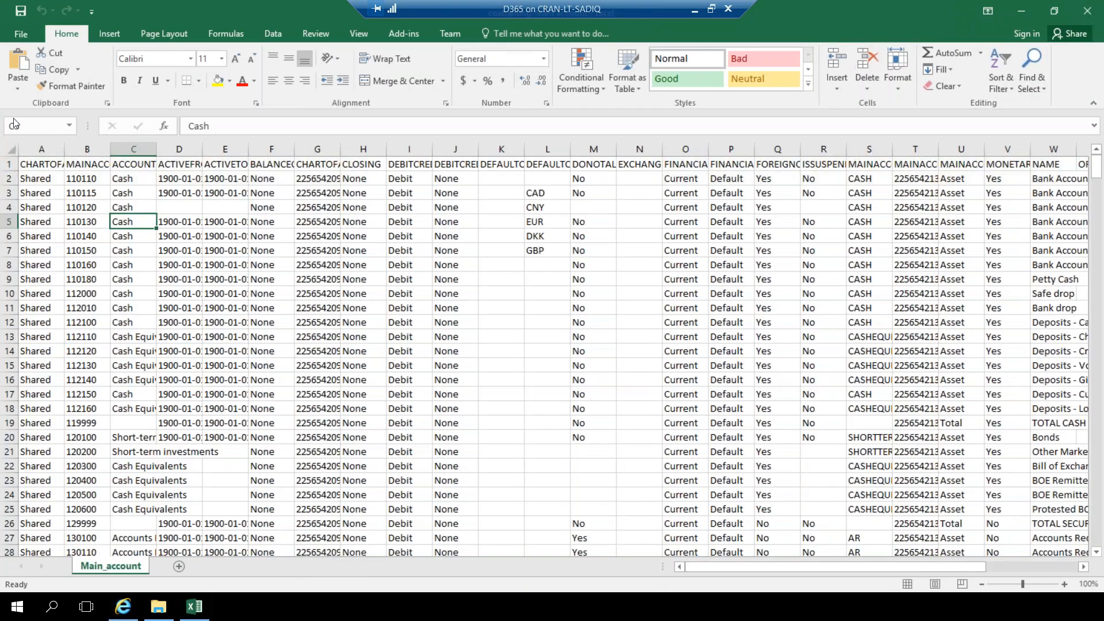
{"action": "left_click", "coordinate": [10, 149]}
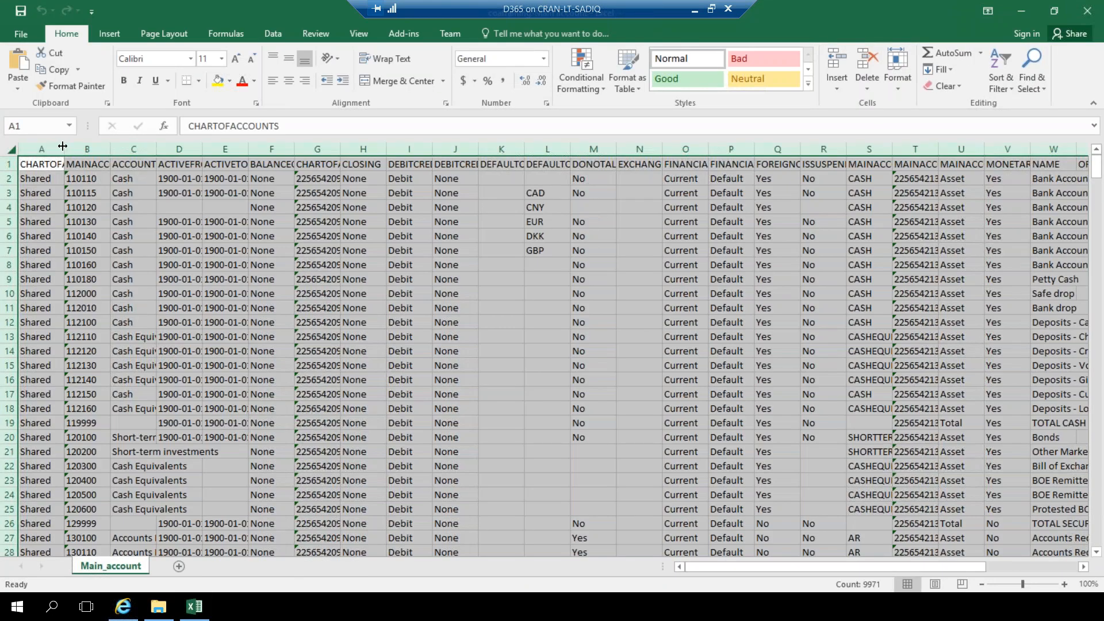
{"action": "double_click", "coordinate": [64, 148]}
{"action": "left_click", "coordinate": [92, 235]}
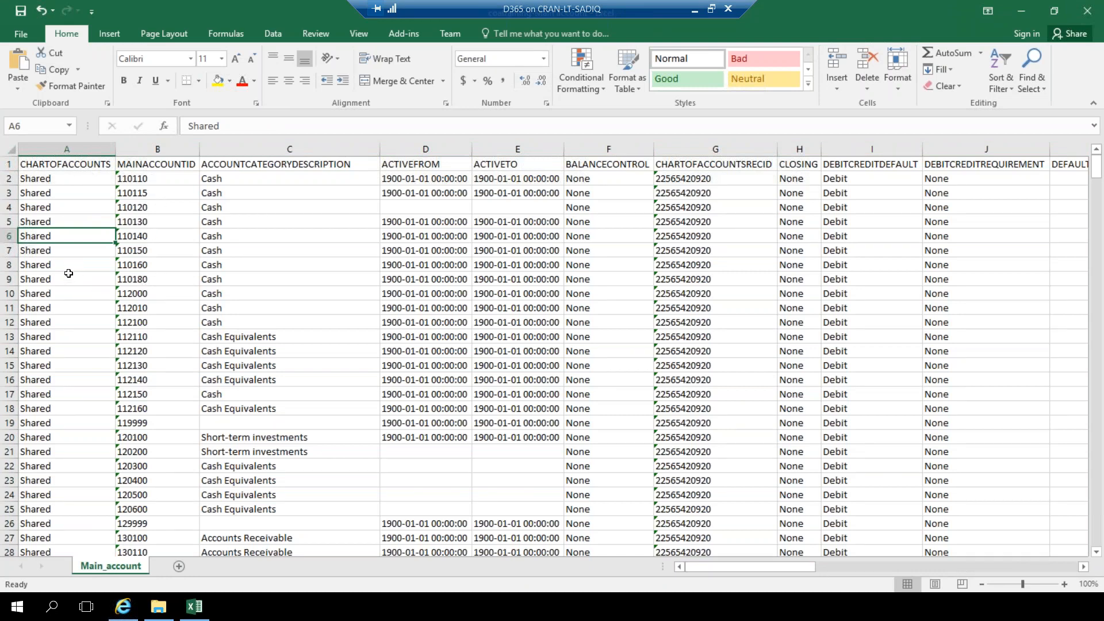
Step: Return to Dynamics 365, open the General ledger's Chart of accounts page and display the Shared chart's main accounts
{"action": "left_click", "coordinate": [1021, 10]}
{"action": "left_click", "coordinate": [900, 78]}
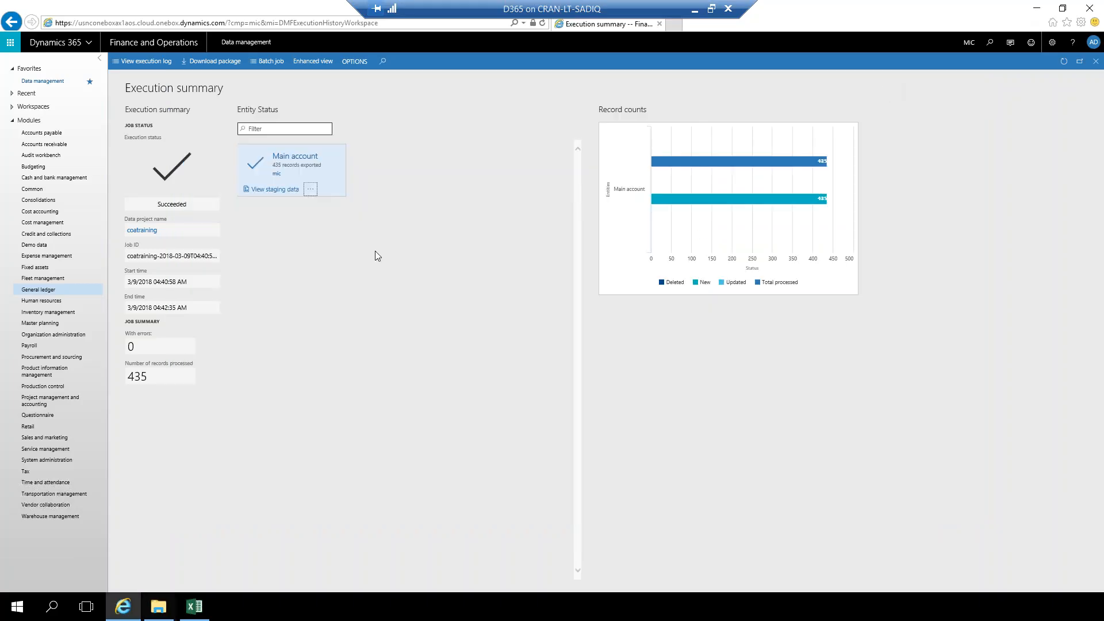
{"action": "left_click", "coordinate": [52, 292]}
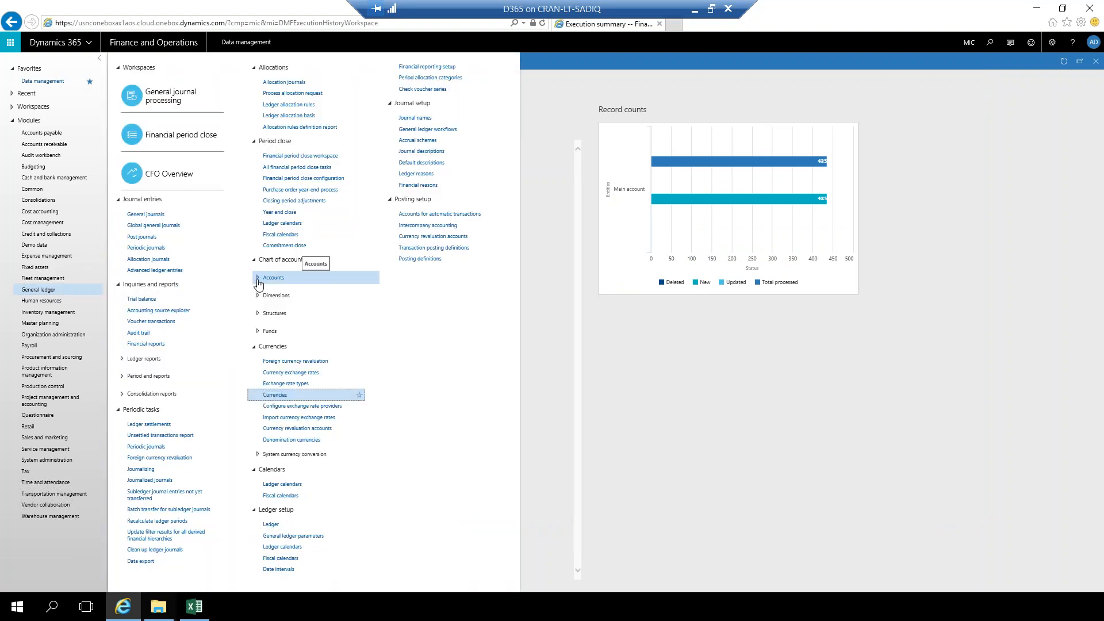
{"action": "left_click", "coordinate": [355, 280]}
{"action": "left_click", "coordinate": [286, 304]}
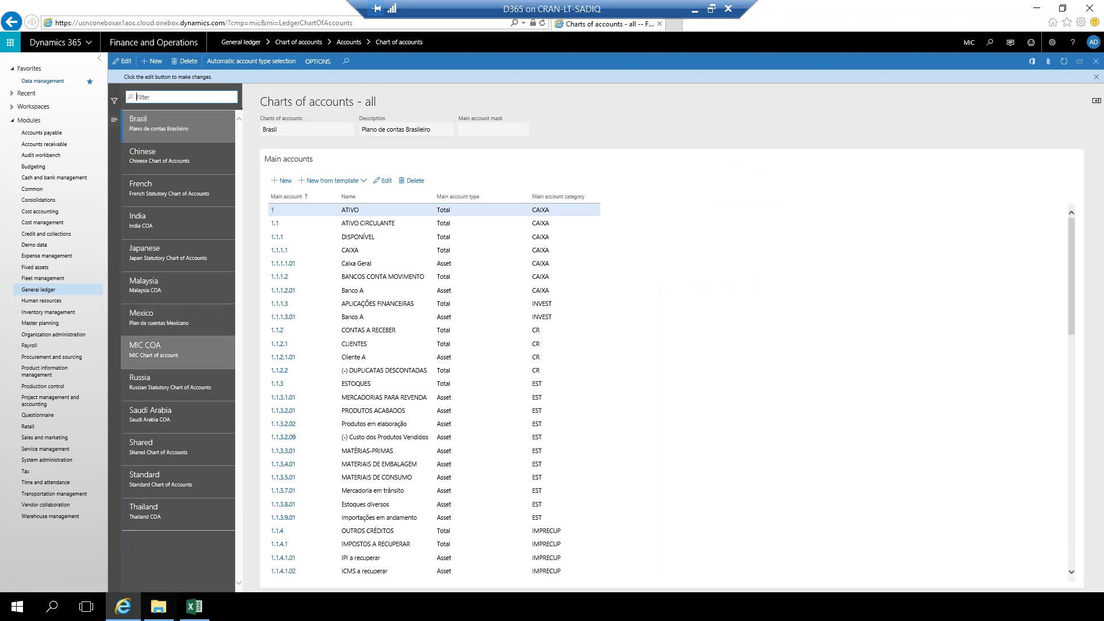
{"action": "double_click", "coordinate": [141, 443]}
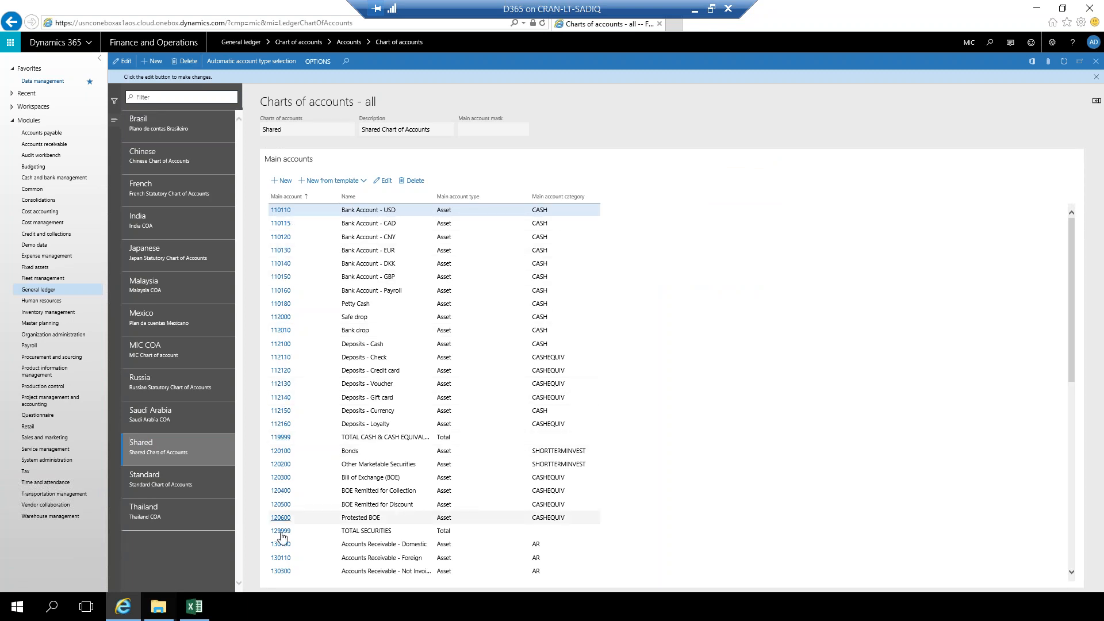
Step: Filter the charts of accounts for mic and copy the chart name MIC COA
{"action": "left_click", "coordinate": [194, 98]}
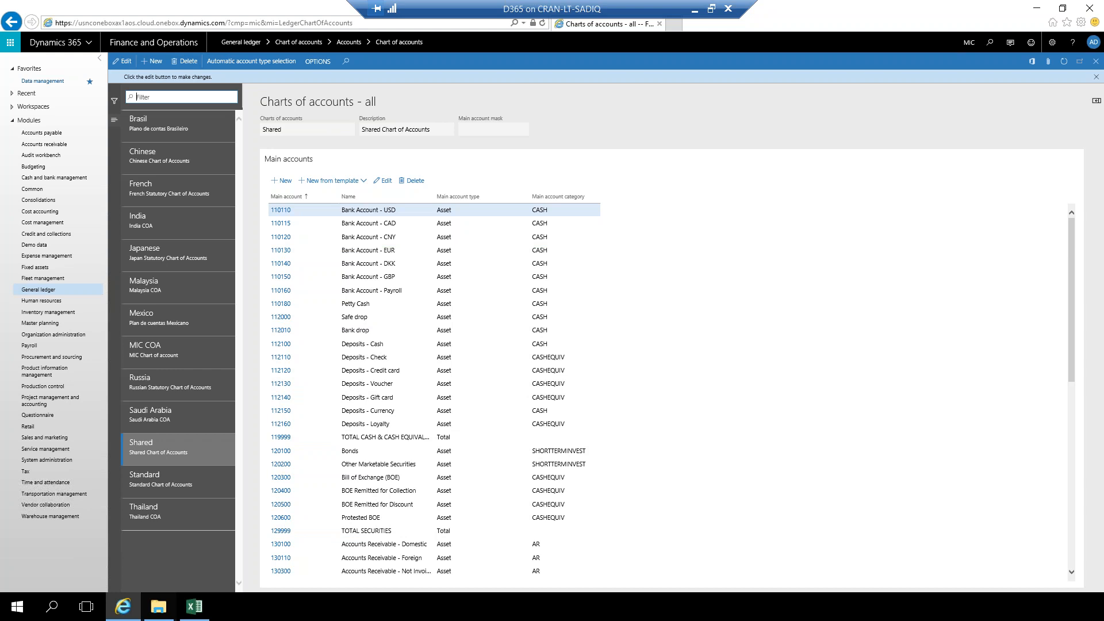
{"action": "type", "text": "mic"}
{"action": "key", "text": "Return"}
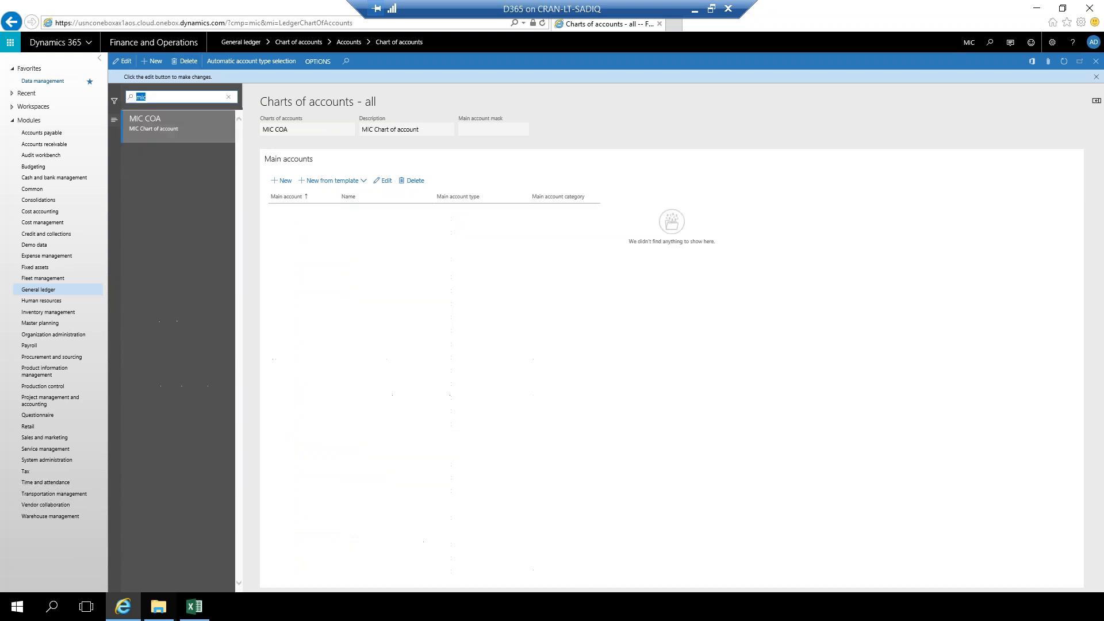
{"action": "left_click", "coordinate": [172, 120]}
{"action": "left_click", "coordinate": [340, 256]}
{"action": "left_click", "coordinate": [257, 128]}
{"action": "key", "text": "ctrl+c"}
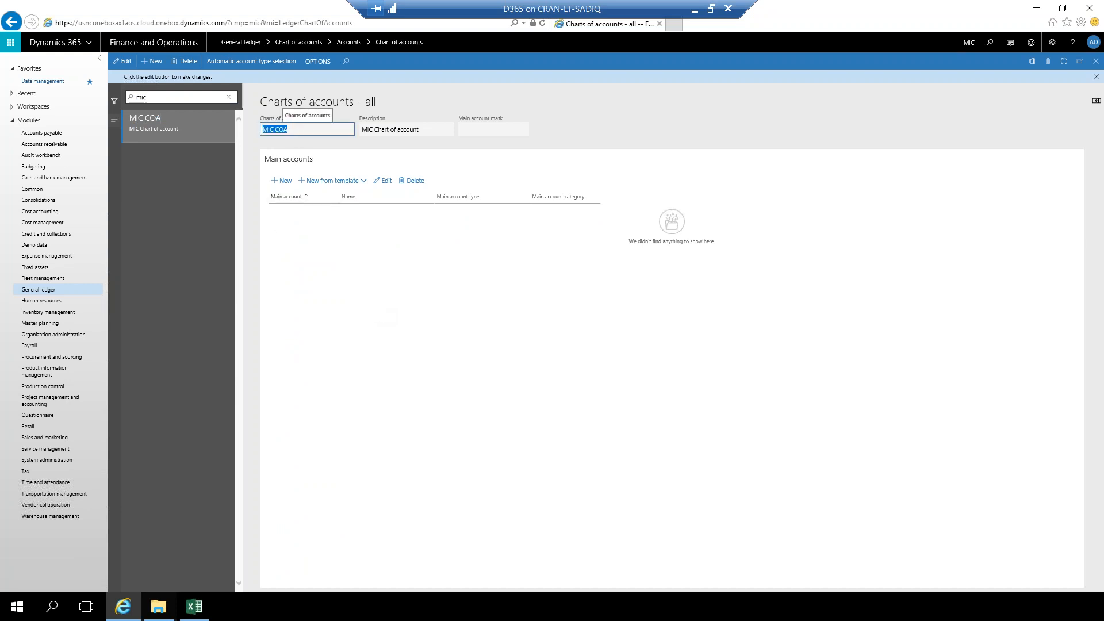
Step: Paste MIC COA into cell A2 in Excel, fill it down the whole CHARTOFACCOUNTS column, then save and close the workbook
{"action": "left_click", "coordinate": [194, 607]}
{"action": "left_click", "coordinate": [64, 177]}
{"action": "key", "text": "ctrl+v"}
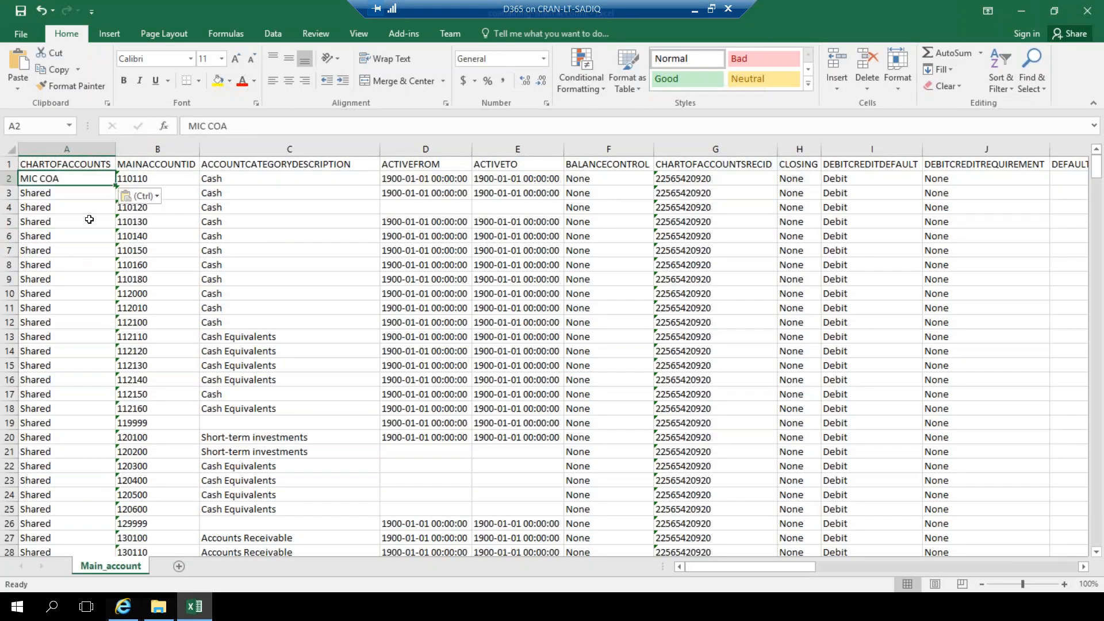
{"action": "double_click", "coordinate": [118, 185]}
{"action": "left_click", "coordinate": [57, 248]}
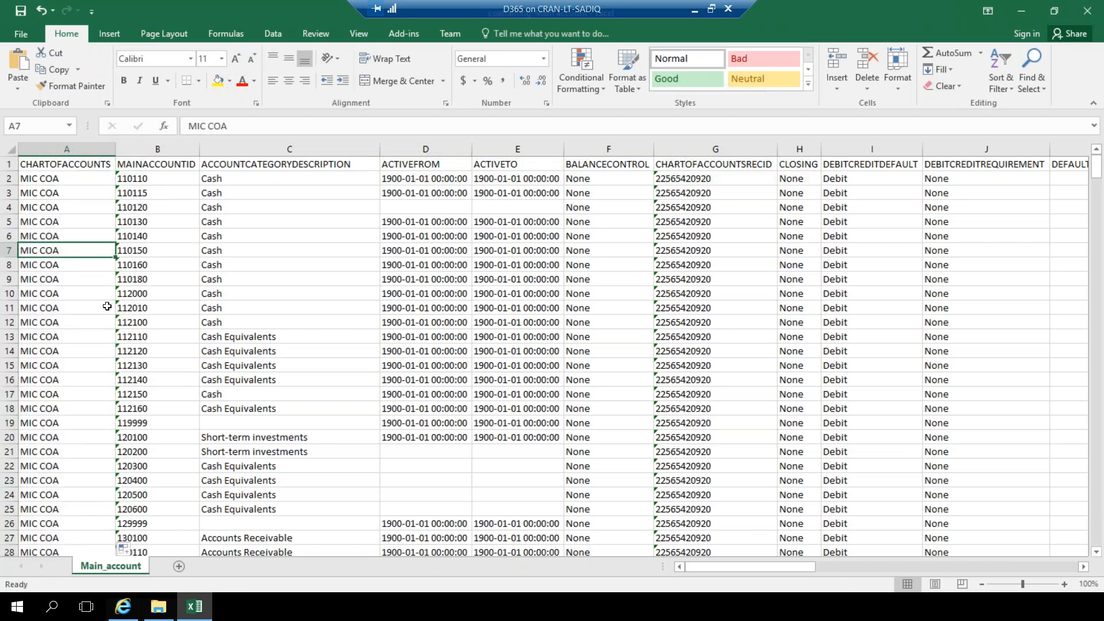
{"action": "scroll", "coordinate": [107, 306], "scroll_direction": "down", "scroll_amount": 20}
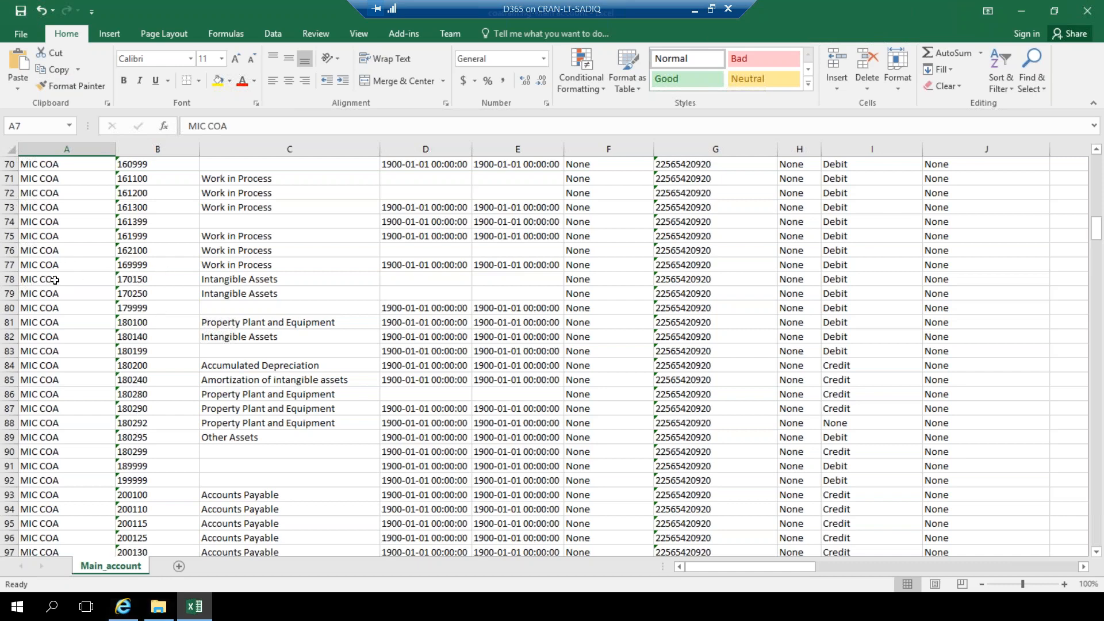
{"action": "left_click", "coordinate": [1087, 11]}
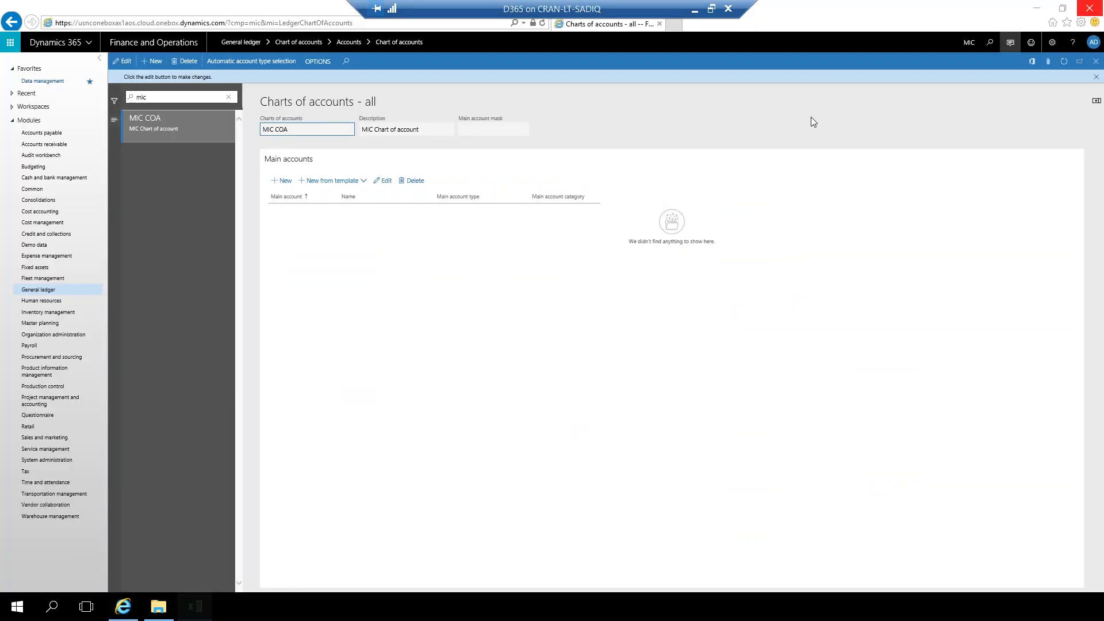
Step: Create a Data management import project named coa import for mic with Excel as the source data format
{"action": "left_click", "coordinate": [50, 87]}
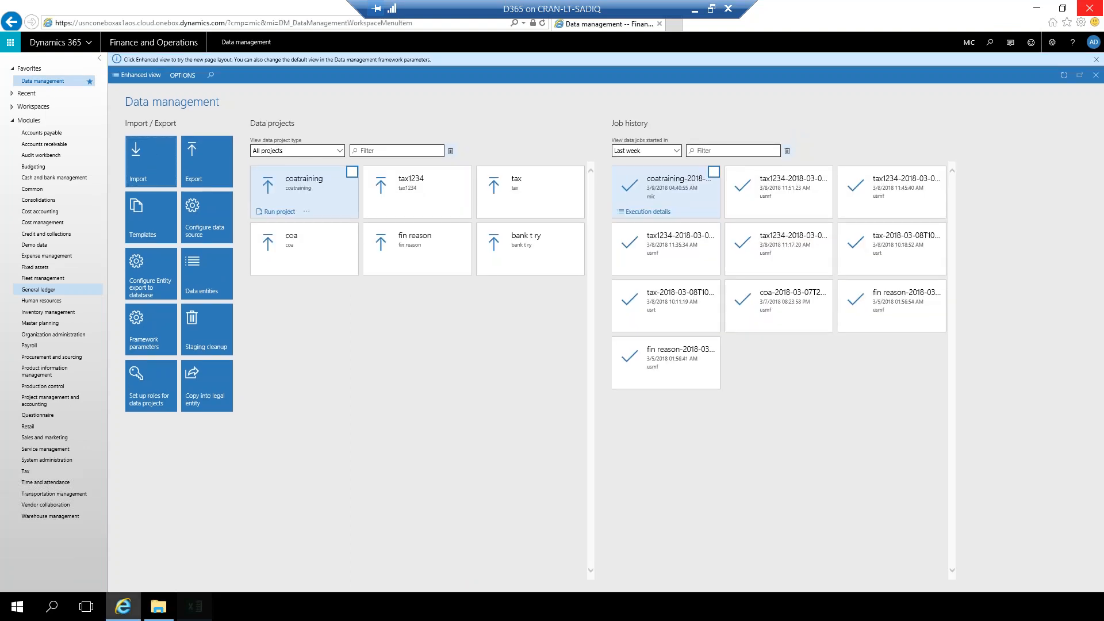
{"action": "left_click", "coordinate": [140, 172]}
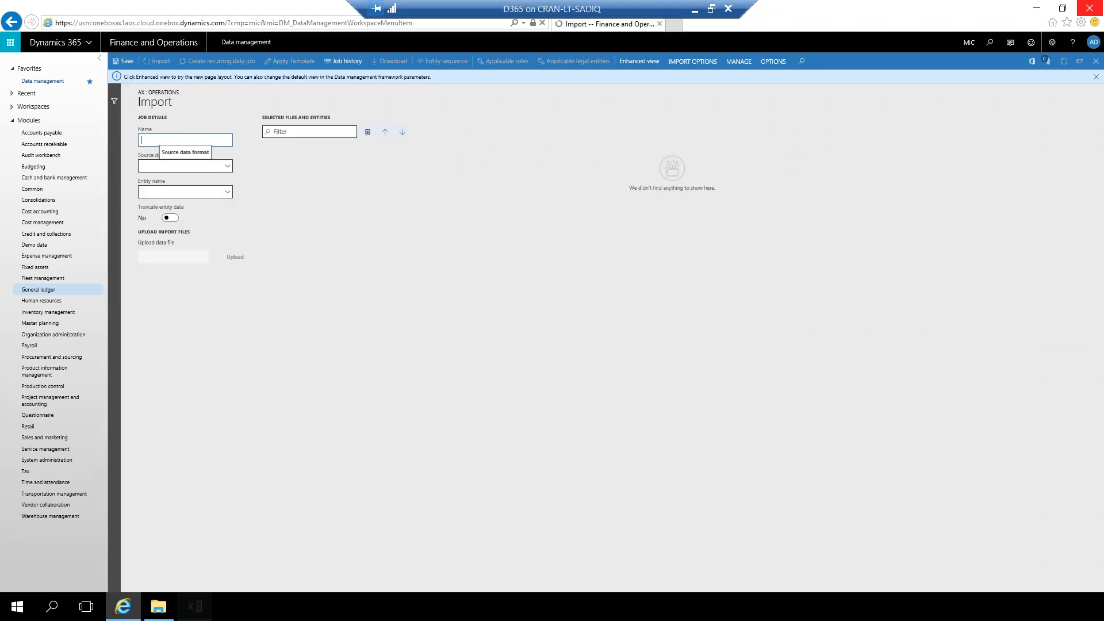
{"action": "type", "text": "d"}
{"action": "type", "text": "oa "}
{"action": "type", "text": "import for "}
{"action": "type", "text": "mic"}
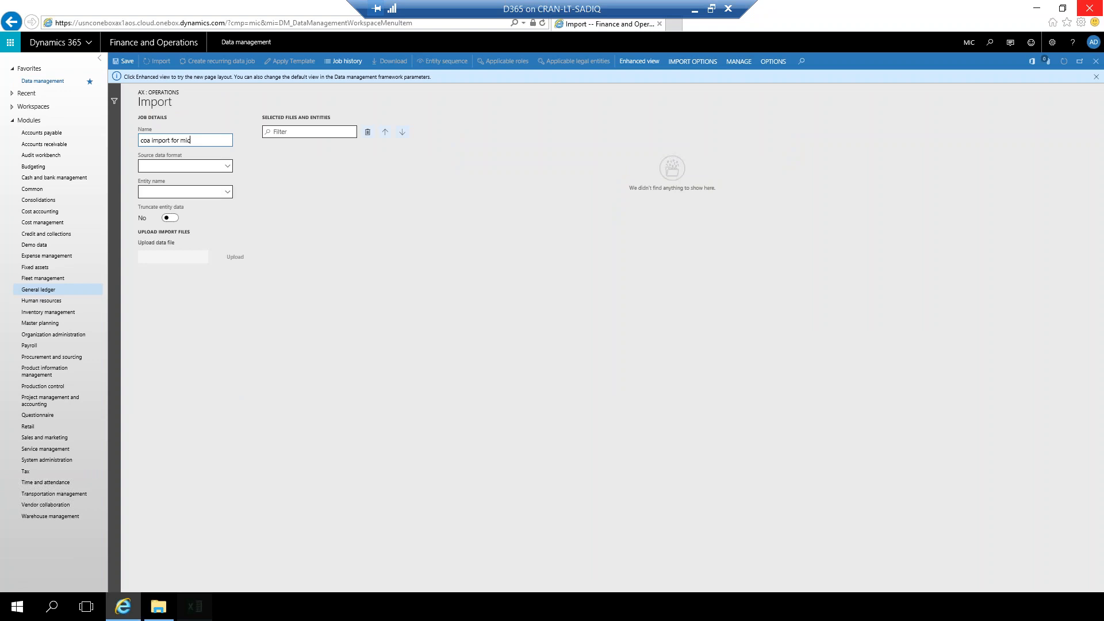
{"action": "key", "text": "Tab"}
{"action": "type", "text": "excel"}
{"action": "key", "text": "Tab"}
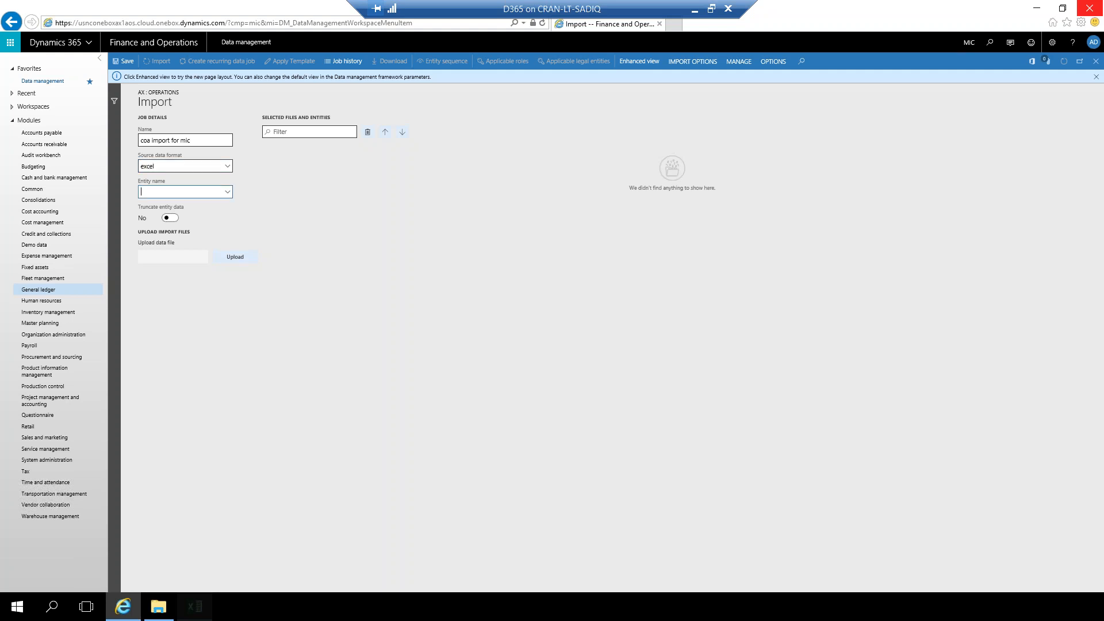
Step: Choose the Main account entity and upload coatraining-Main account from the Downloads folder as its import file
{"action": "type", "text": "main ac"}
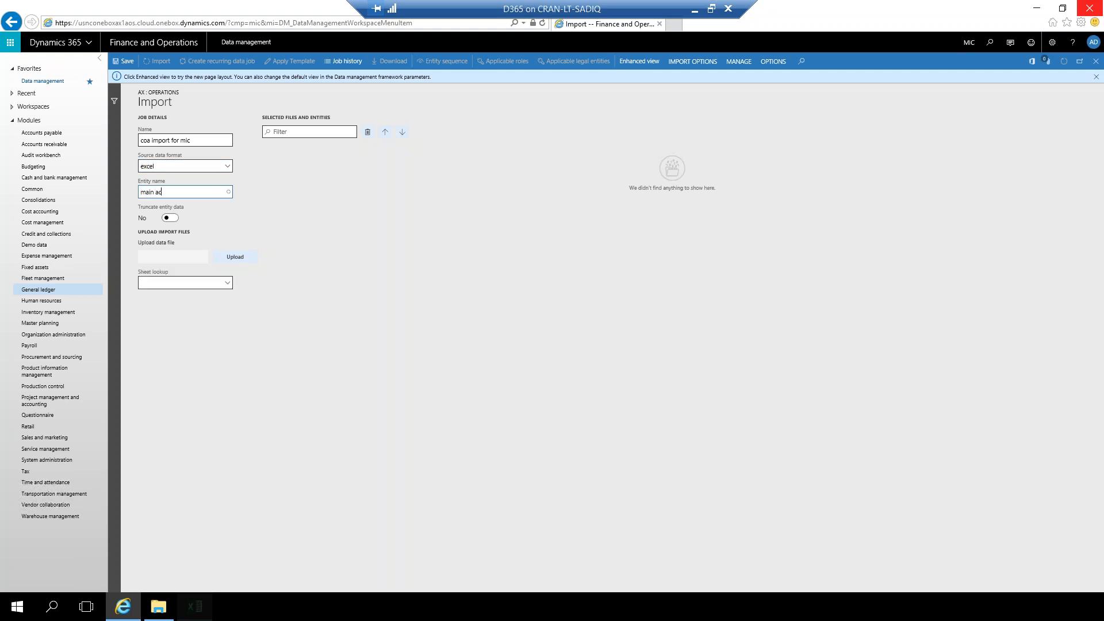
{"action": "left_click", "coordinate": [179, 219]}
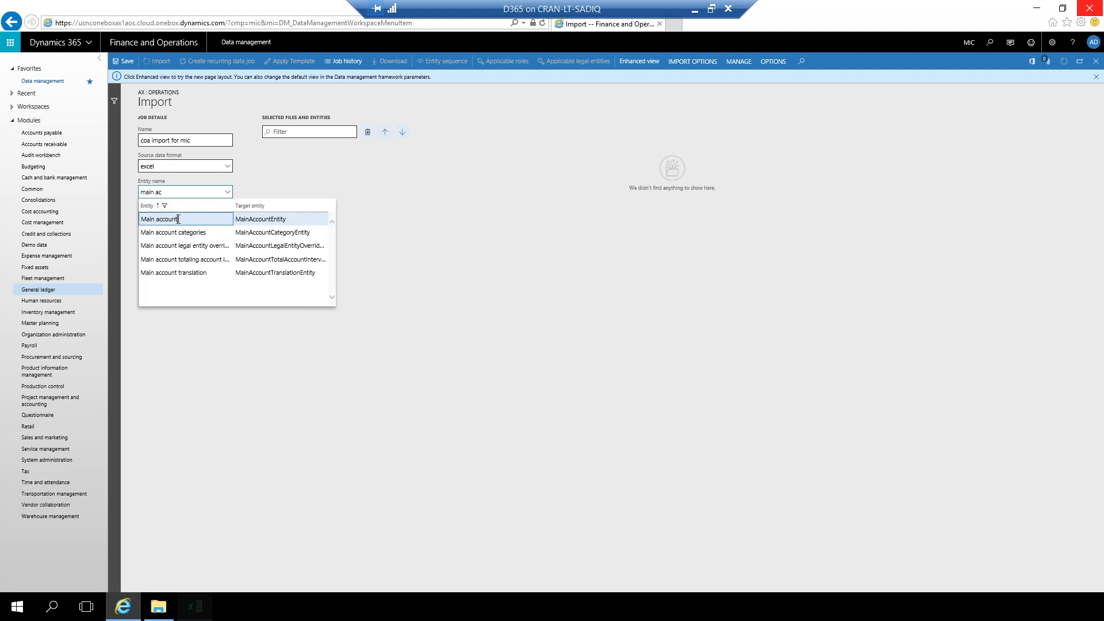
{"action": "left_click", "coordinate": [235, 256]}
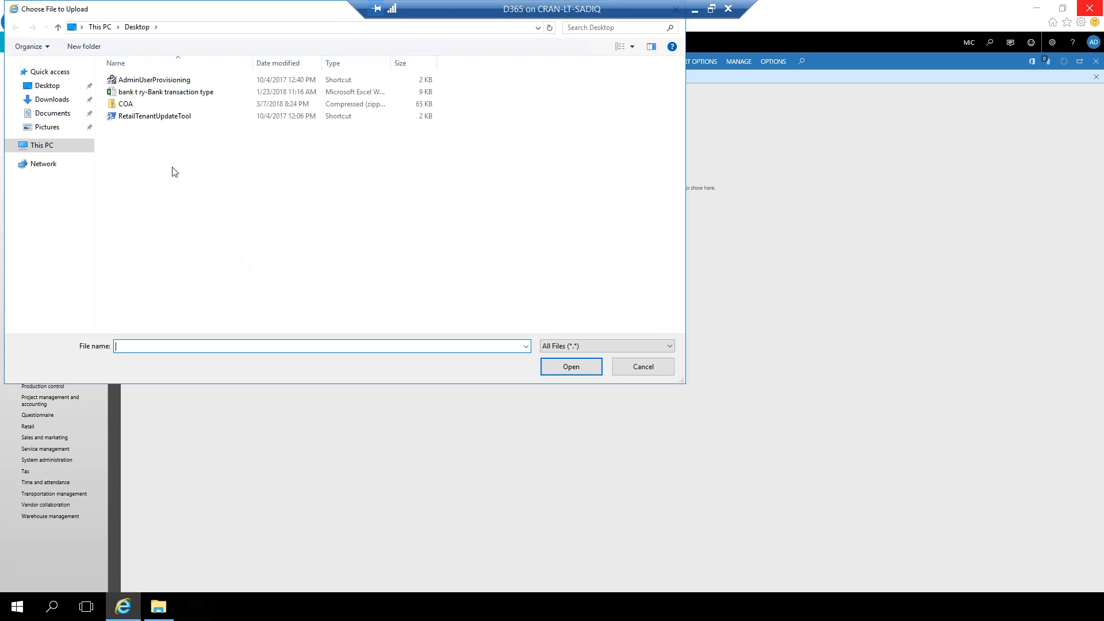
{"action": "left_click", "coordinate": [57, 102]}
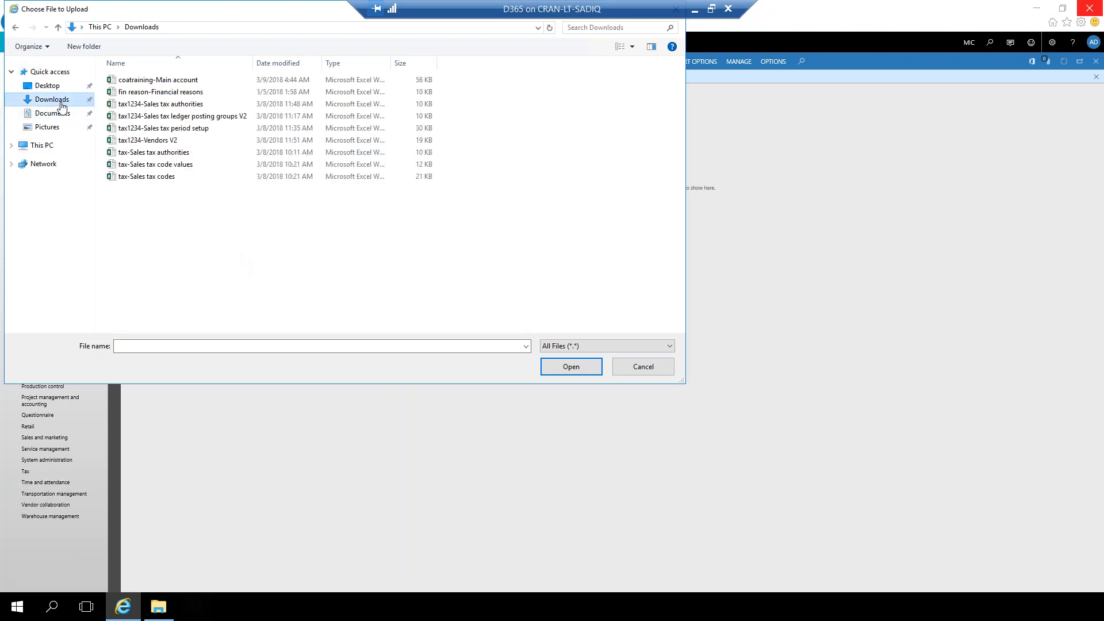
{"action": "double_click", "coordinate": [246, 81]}
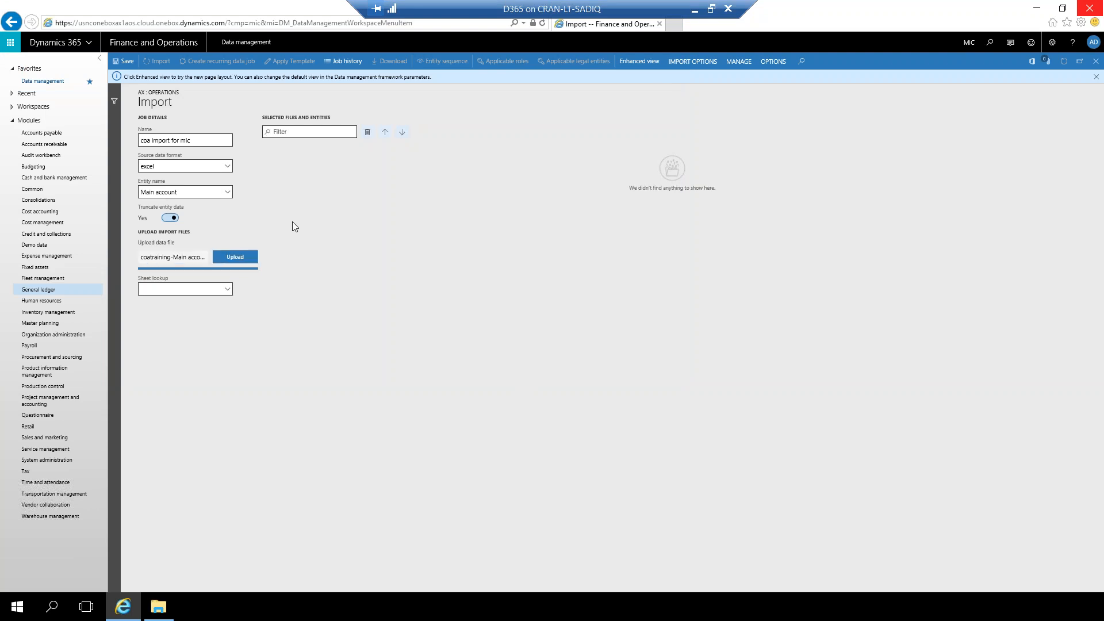
{"action": "left_click", "coordinate": [1097, 78]}
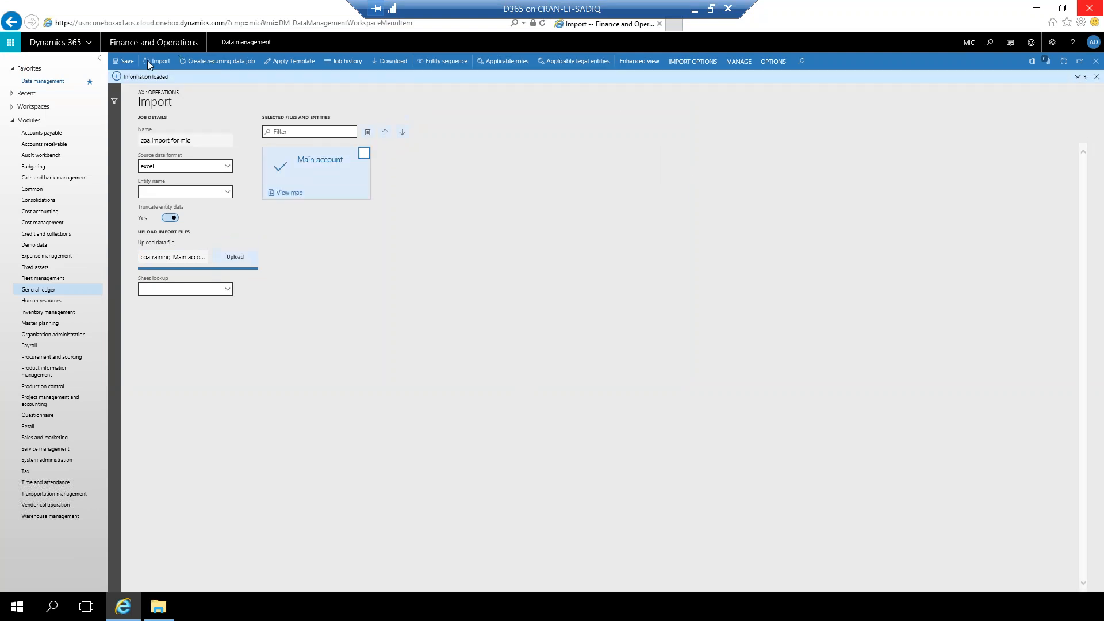
Step: Run the coa import for mic project, dismiss the scheduling message and refresh the execution summary
{"action": "left_click", "coordinate": [150, 61]}
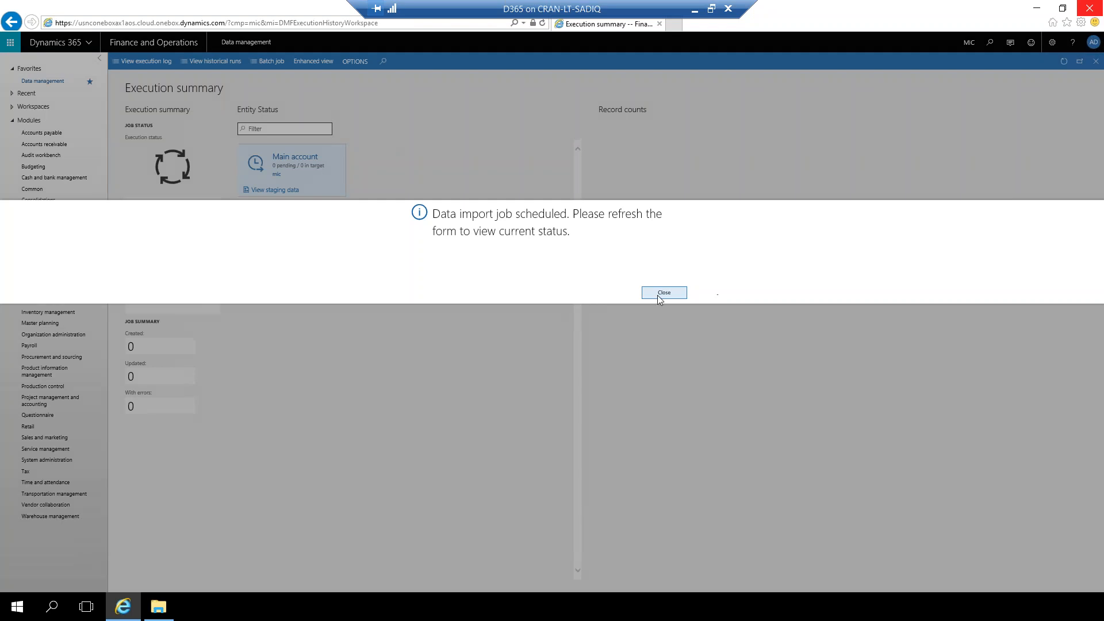
{"action": "left_click", "coordinate": [664, 292]}
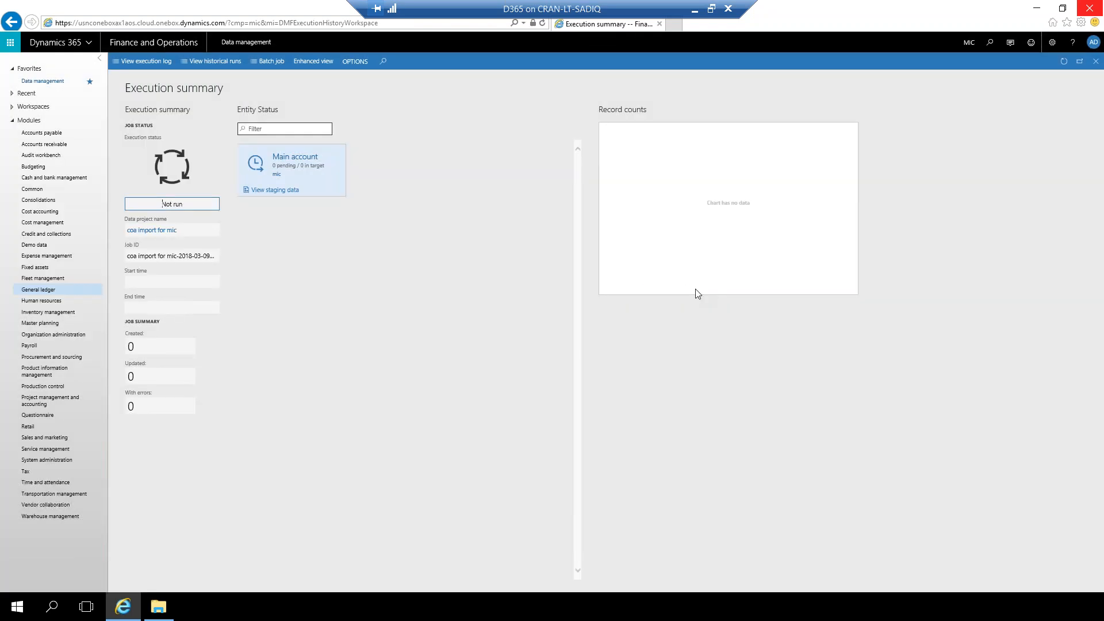
{"action": "left_click", "coordinate": [1064, 62]}
Step: Duplicate the browser tab and open the General ledger's Main accounts list there to check the MIC COA accounts
{"action": "right_click", "coordinate": [603, 27]}
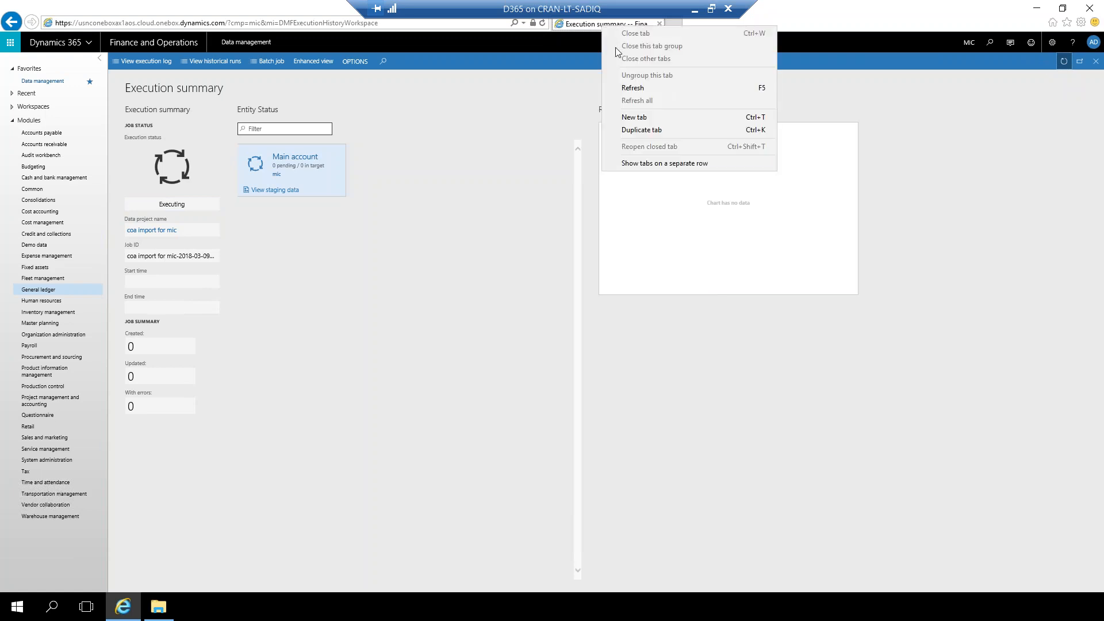
{"action": "left_click", "coordinate": [633, 130]}
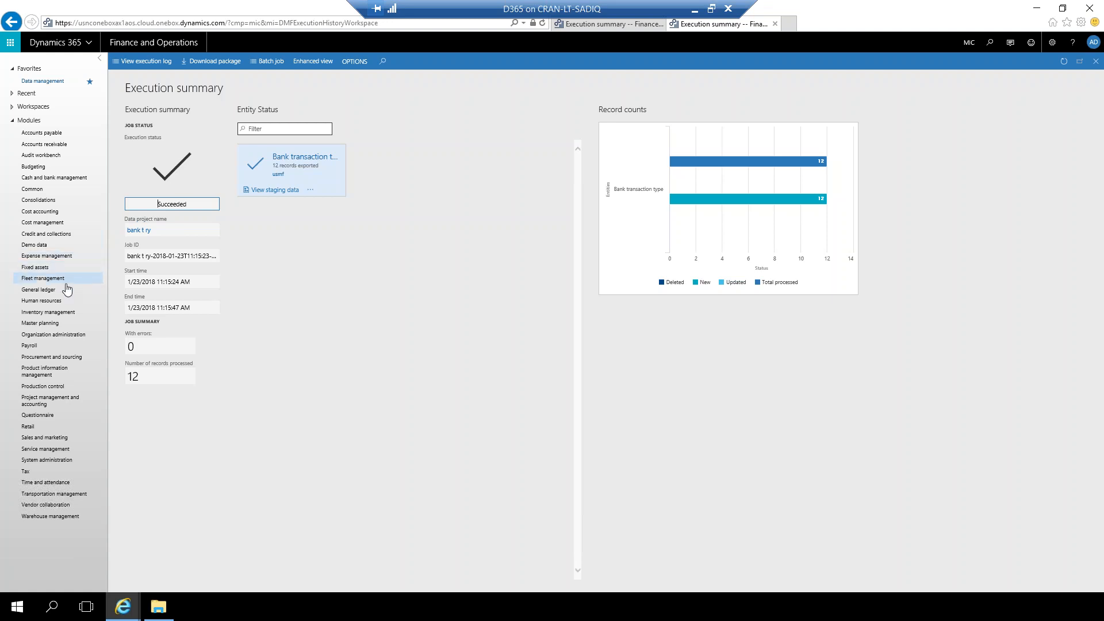
{"action": "left_click", "coordinate": [45, 293]}
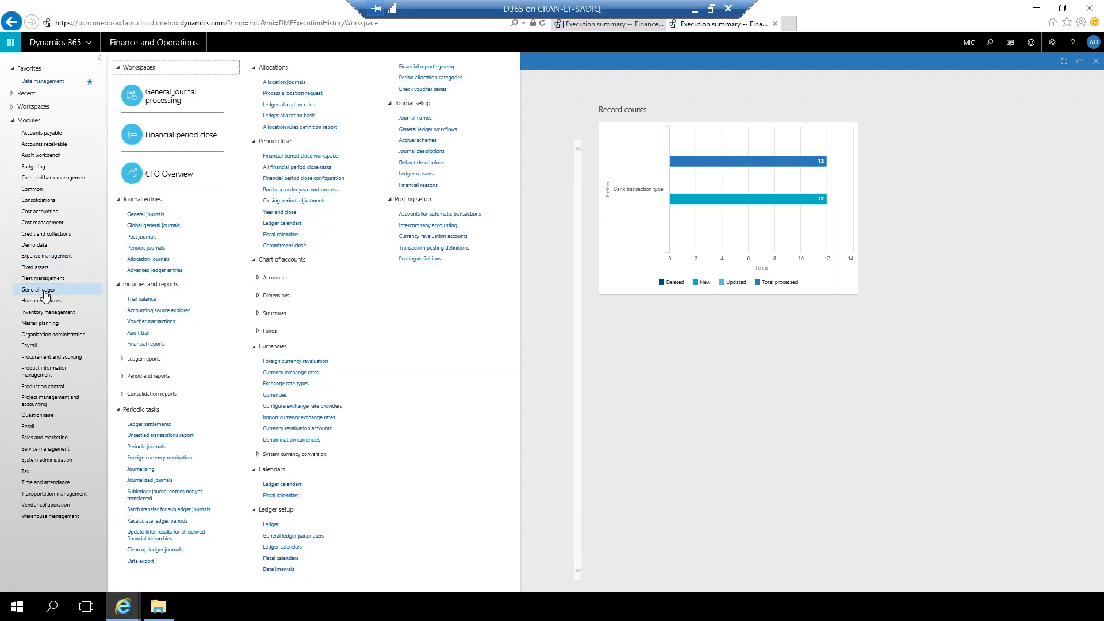
{"action": "left_click", "coordinate": [257, 281]}
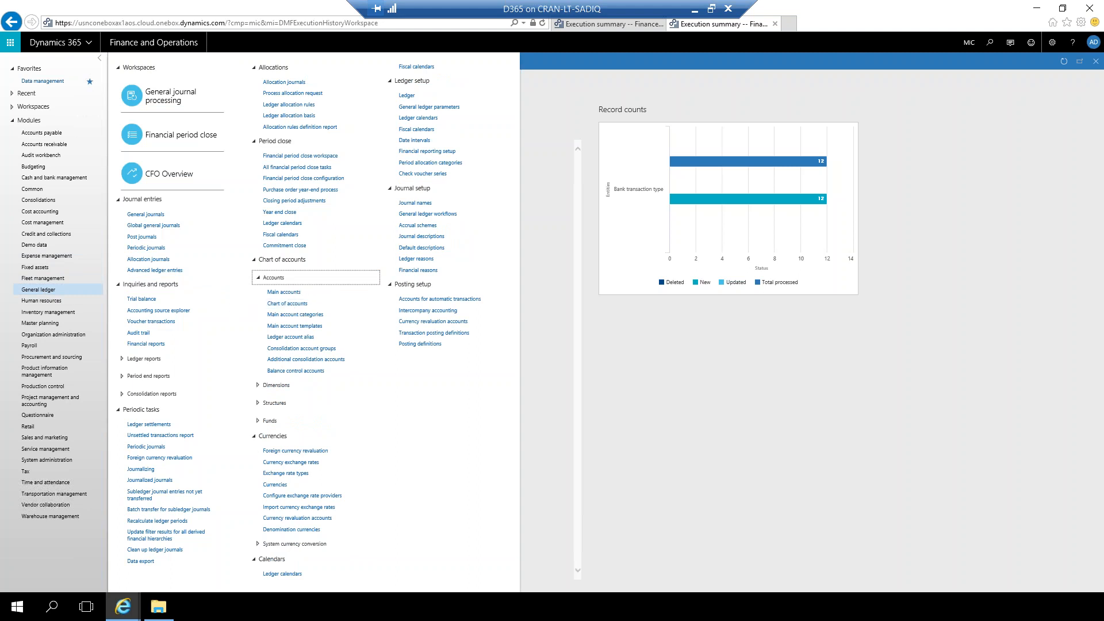
{"action": "left_click", "coordinate": [284, 296]}
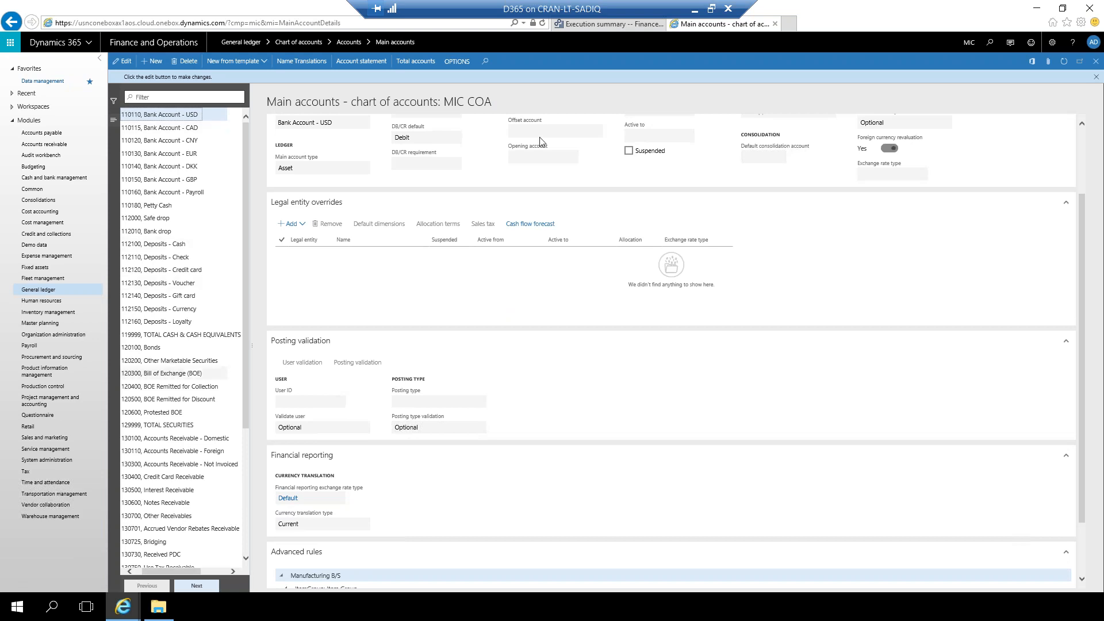
Step: Refresh the coa import for mic execution summary and view the Main account entity's staging data
{"action": "left_click", "coordinate": [600, 24]}
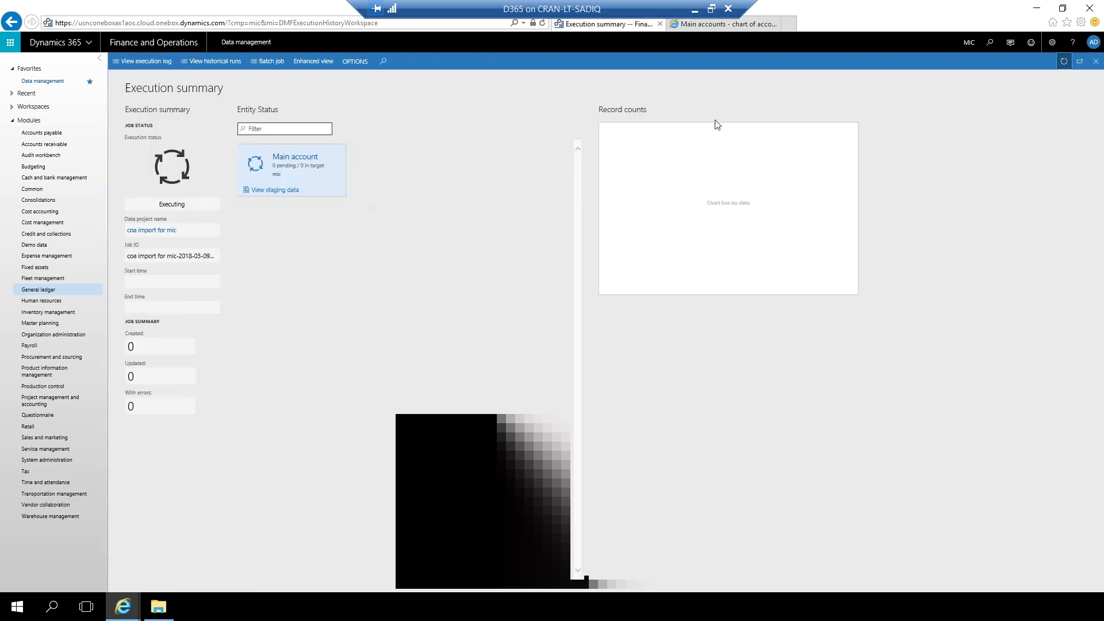
{"action": "left_click", "coordinate": [1064, 61]}
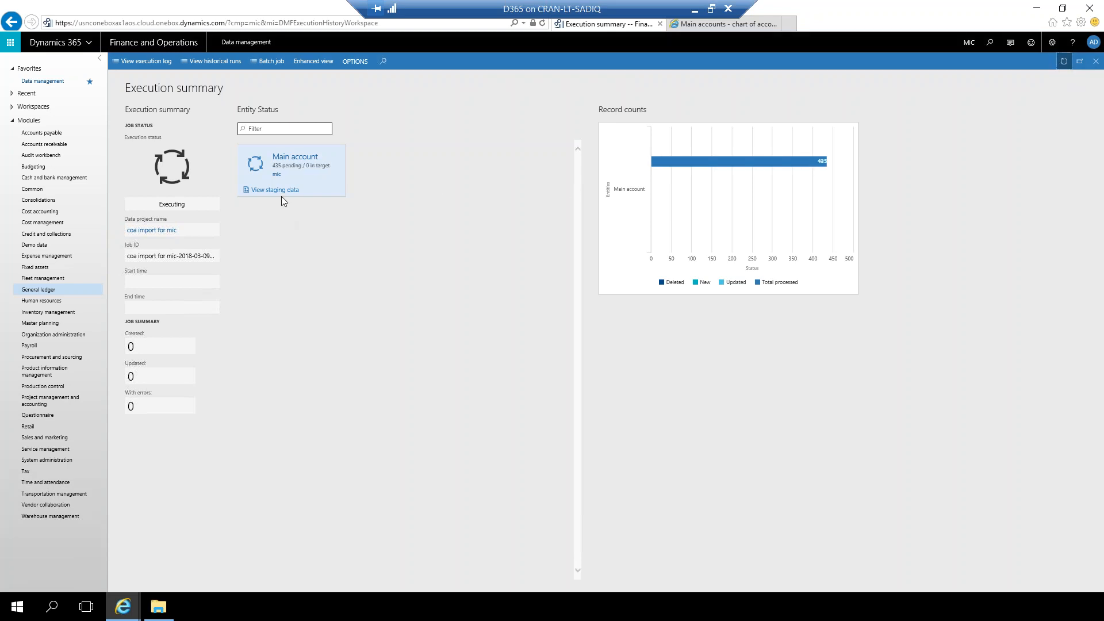
{"action": "left_click", "coordinate": [274, 191]}
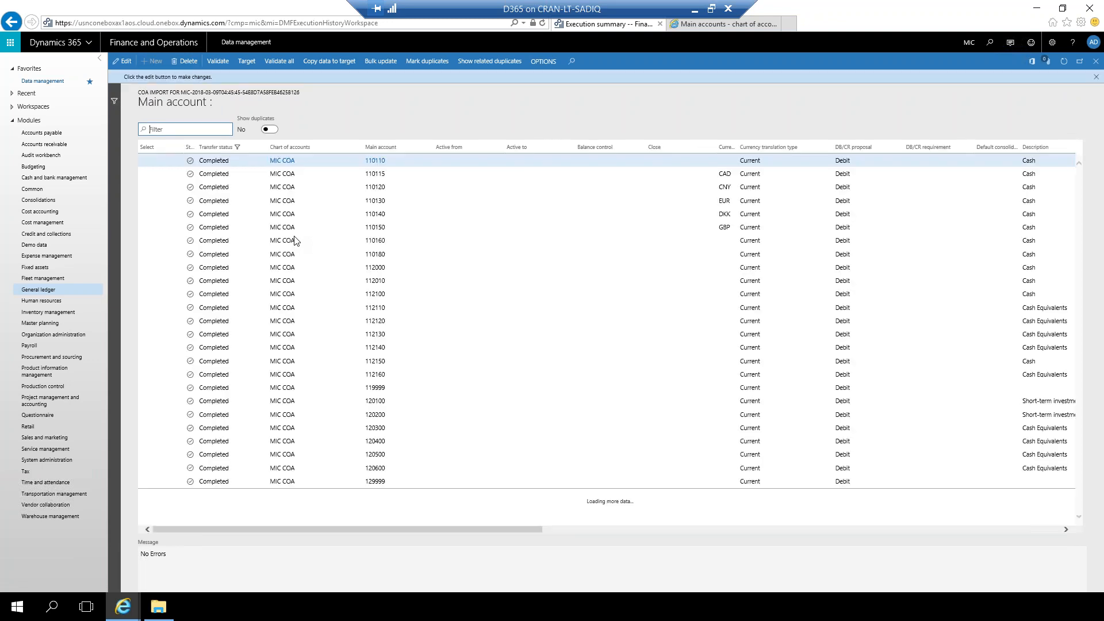
Step: Open the General ledger's Chart of accounts list in the duplicated session and filter it by mic to check its main accounts
{"action": "left_click", "coordinate": [707, 26]}
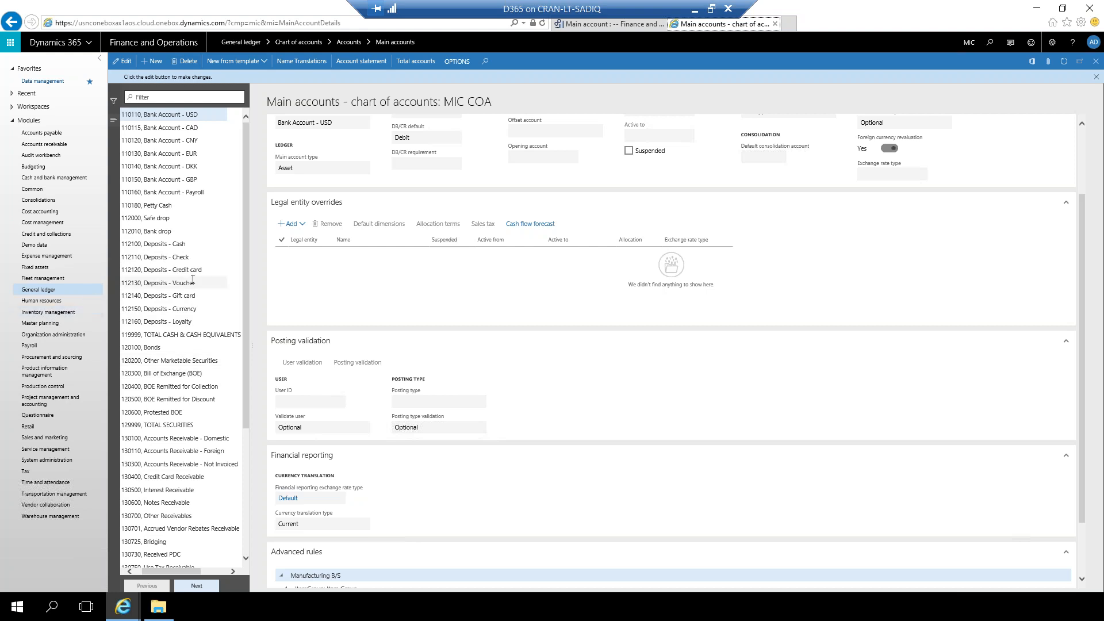
{"action": "left_click", "coordinate": [46, 291]}
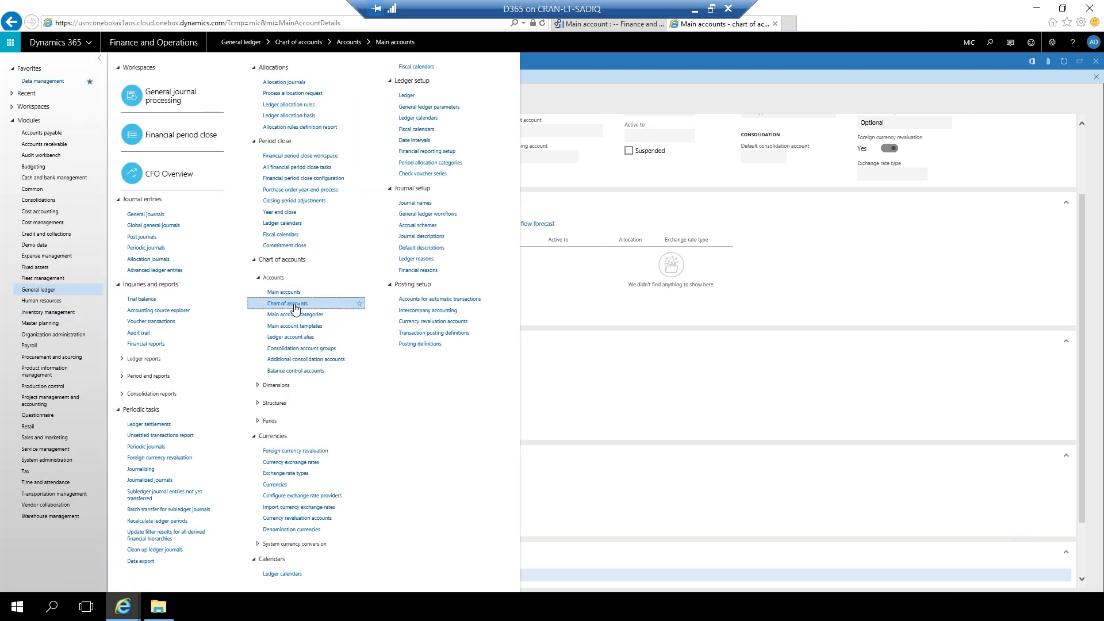
{"action": "left_click", "coordinate": [288, 303]}
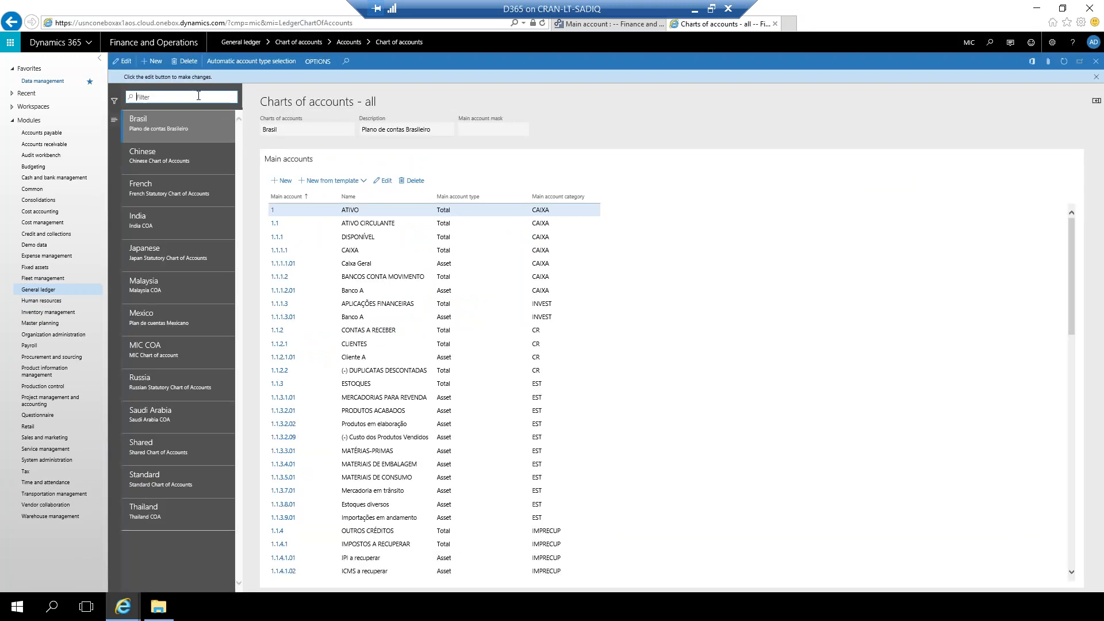
{"action": "type", "text": "mic"}
{"action": "key", "text": "Return"}
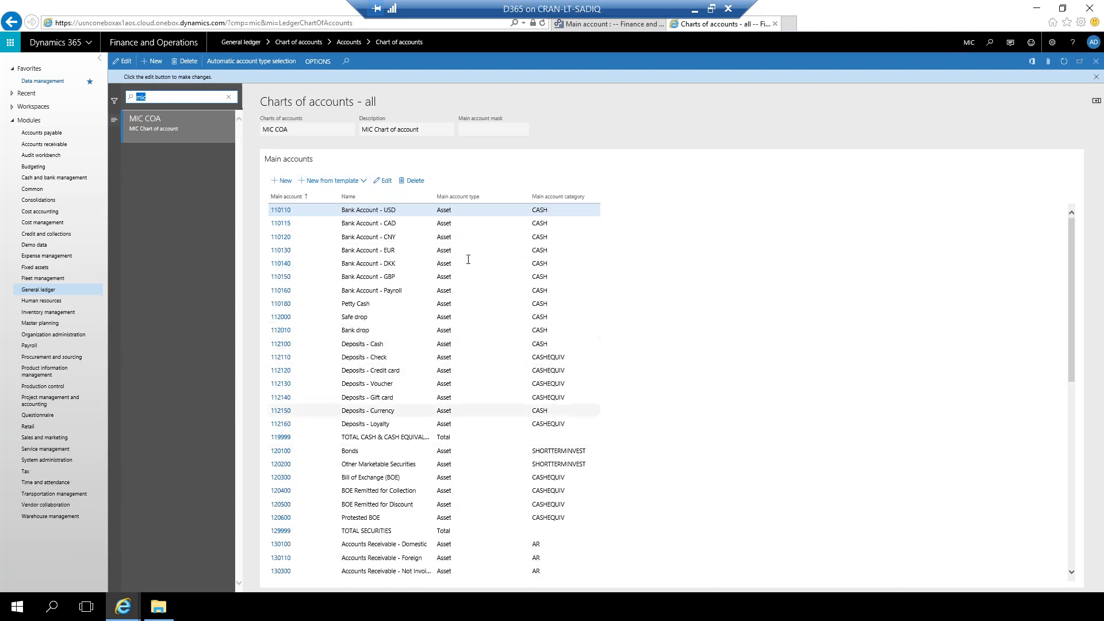
Step: Open the Manufacturing P&L account structure under Configure account structures and examine its allowed main account range
{"action": "left_click", "coordinate": [49, 290]}
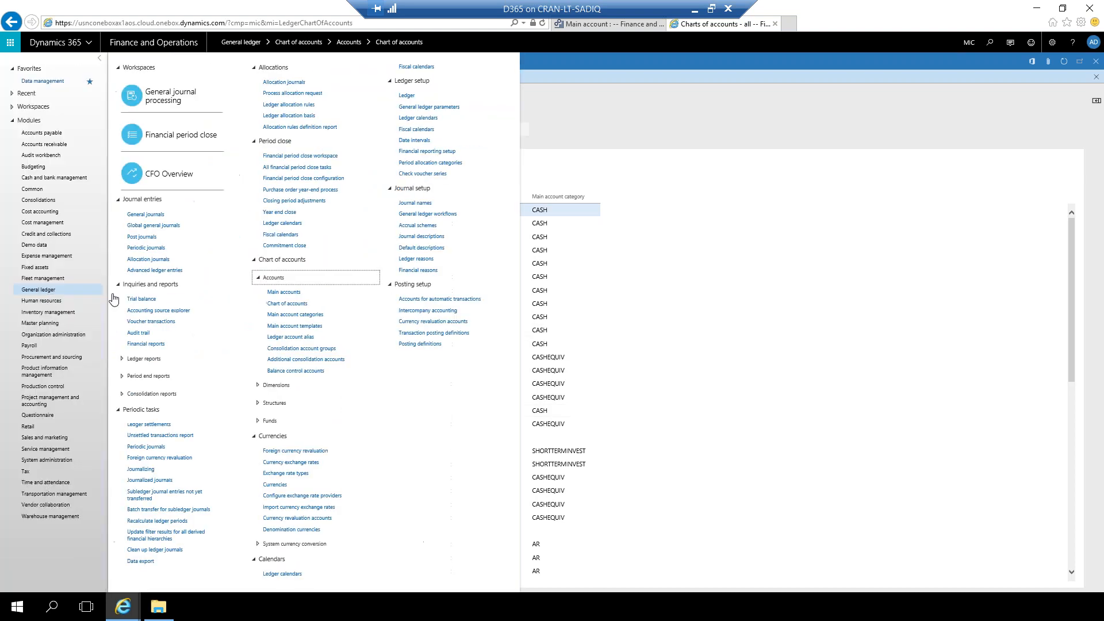
{"action": "left_click", "coordinate": [254, 387]}
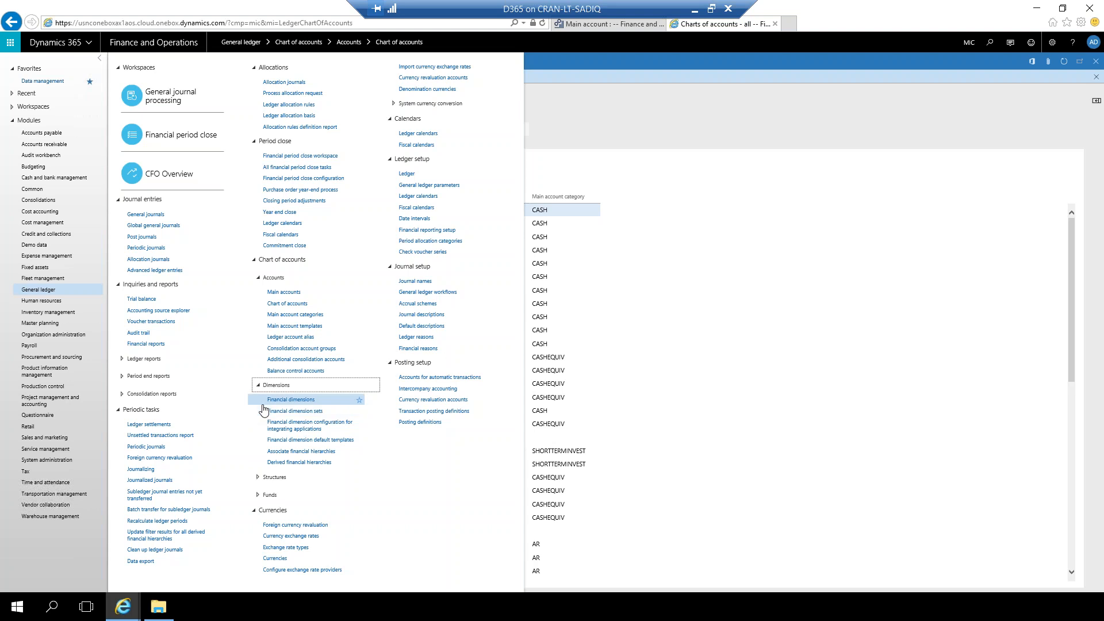
{"action": "left_click", "coordinate": [257, 478]}
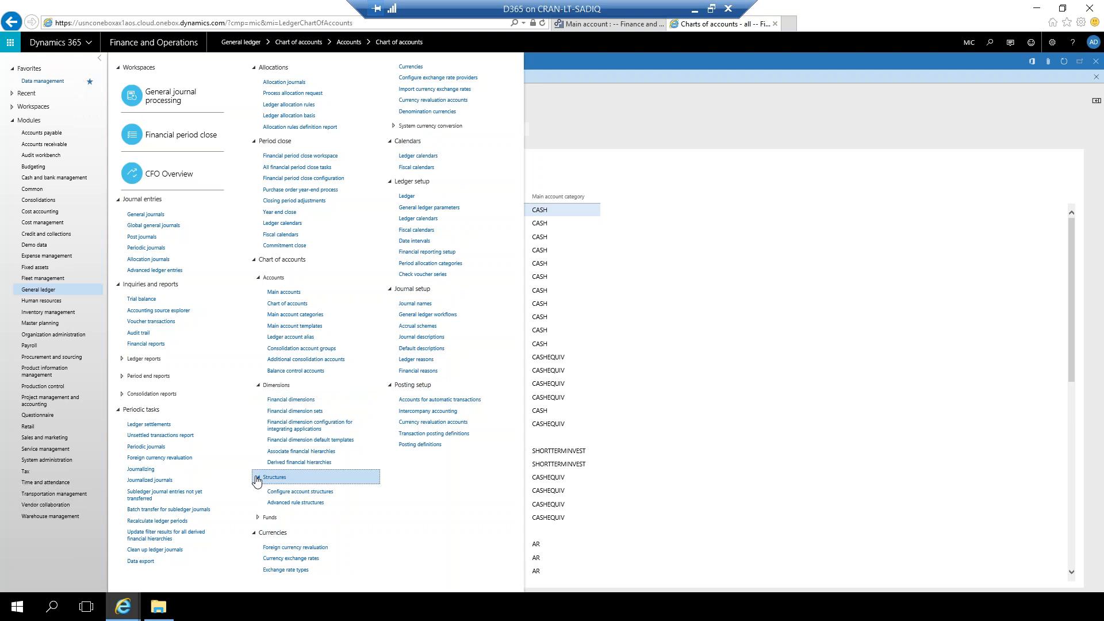
{"action": "left_click", "coordinate": [300, 492]}
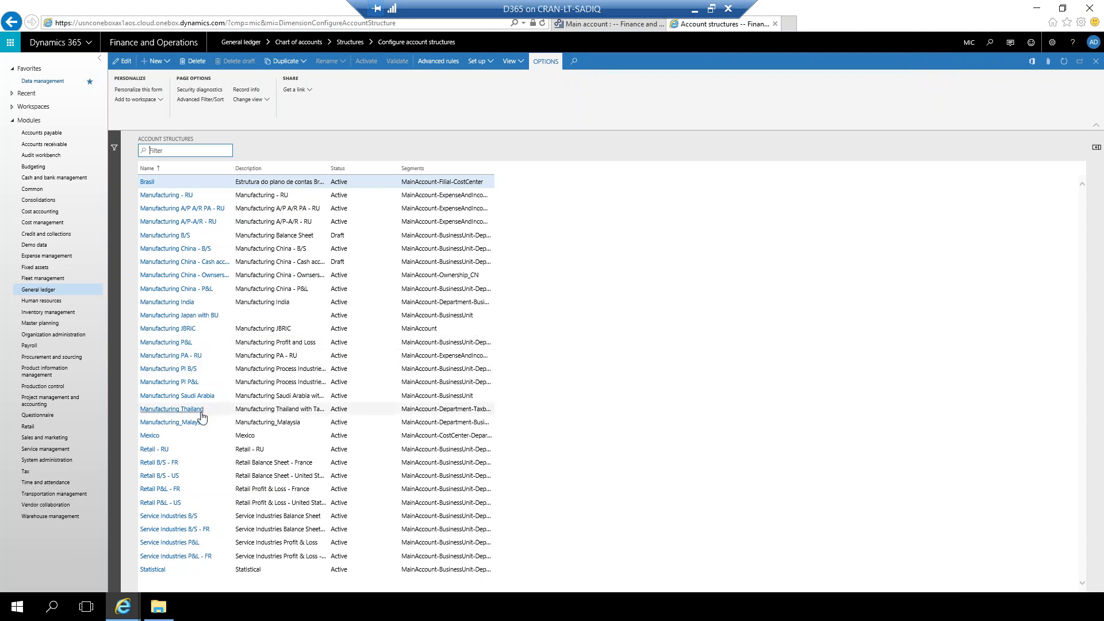
{"action": "left_click", "coordinate": [161, 348]}
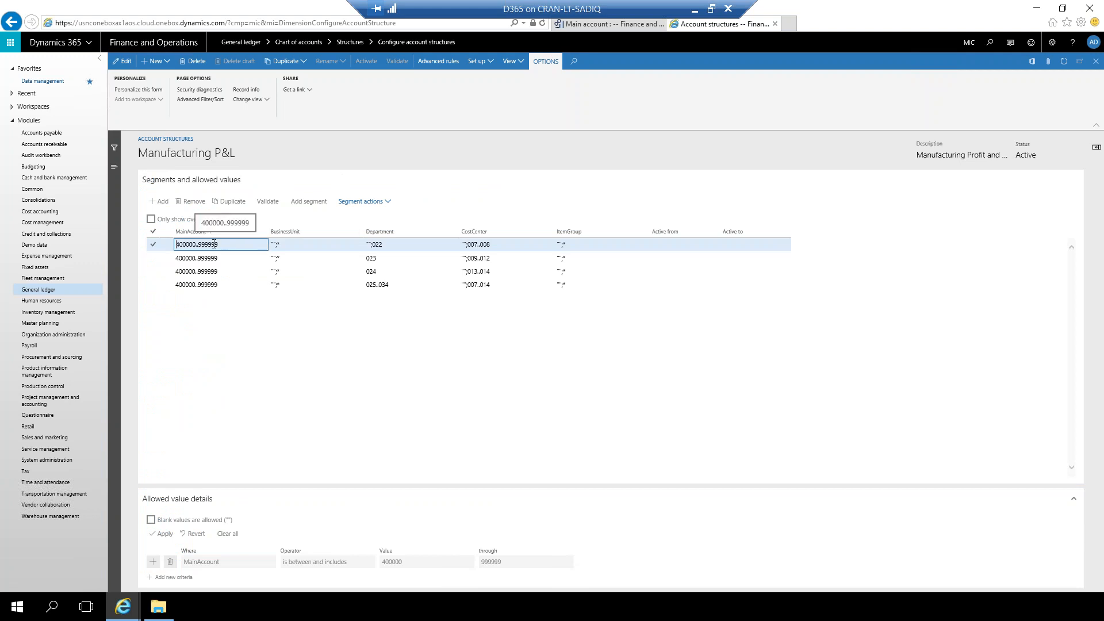
{"action": "left_click", "coordinate": [234, 247]}
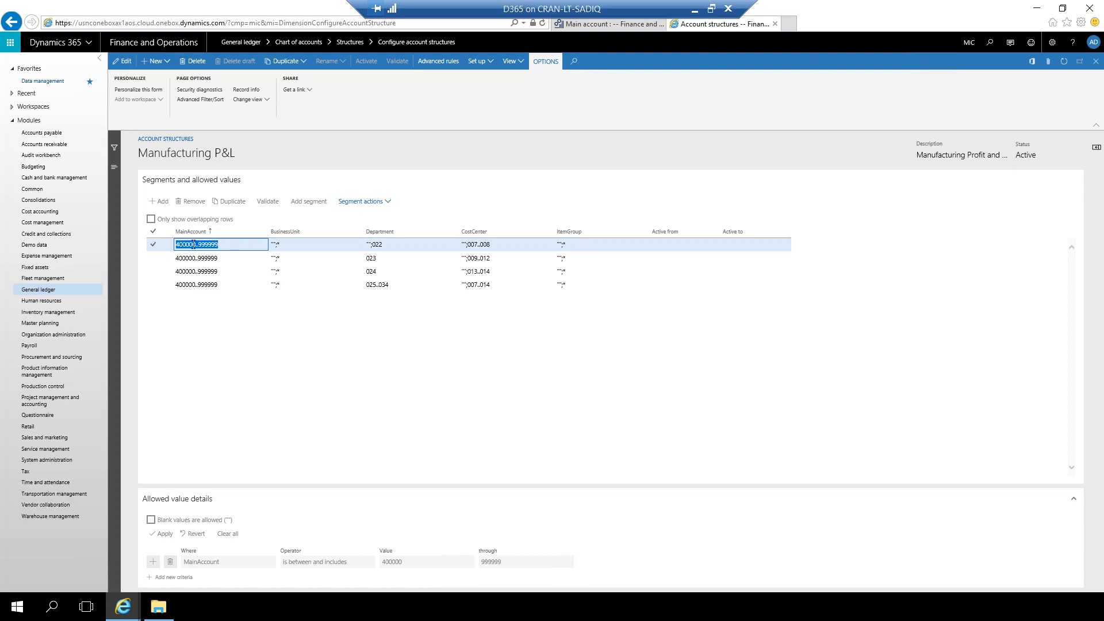
{"action": "left_click_drag", "start_coordinate": [179, 245], "coordinate": [216, 245]}
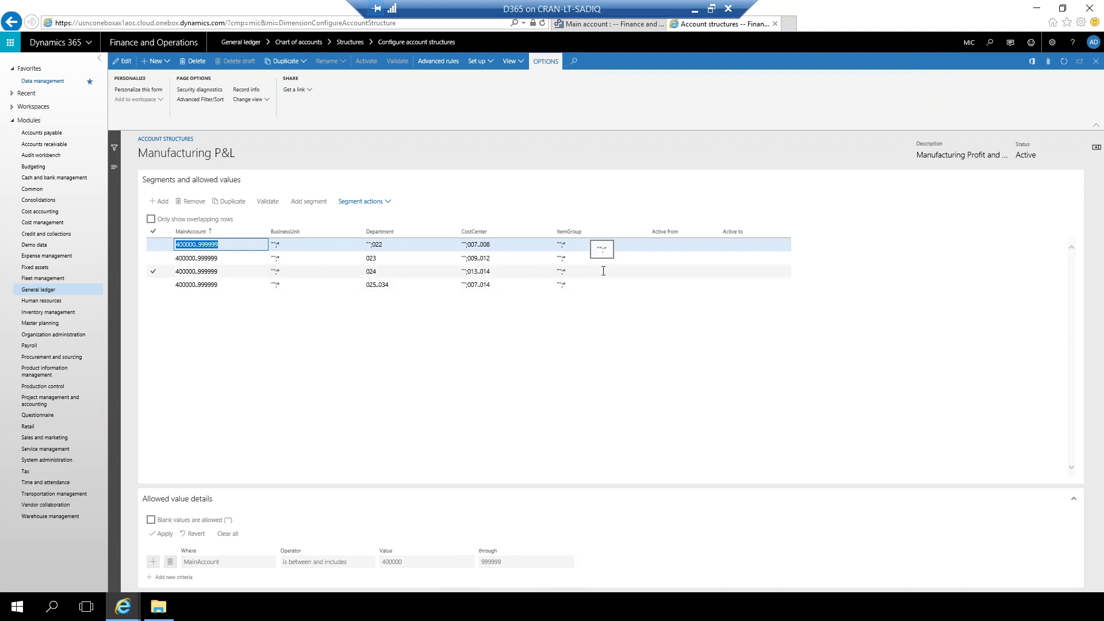
Step: Return to the import's staging data, close it, dismiss the notification and refresh the execution summary
{"action": "left_click", "coordinate": [612, 25]}
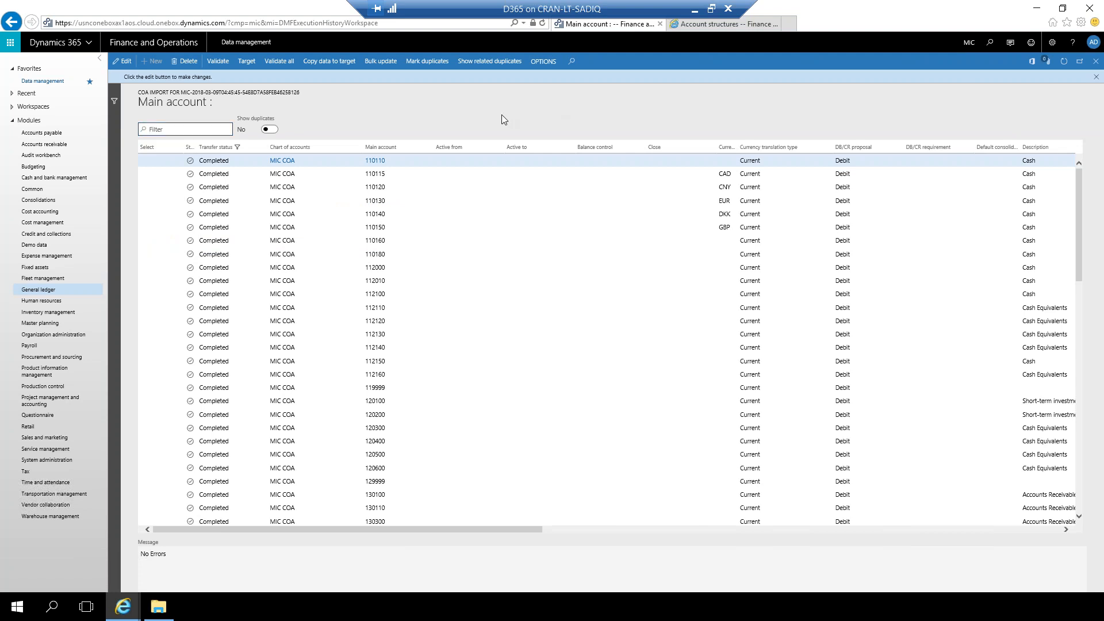
{"action": "key", "text": "Escape"}
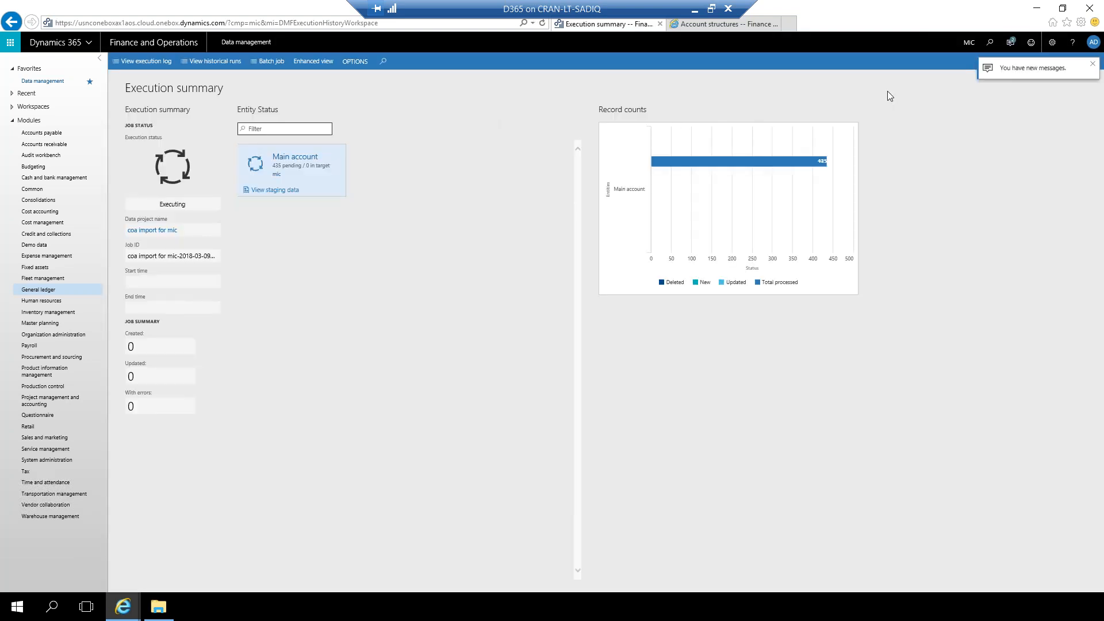
{"action": "left_click", "coordinate": [1092, 64]}
{"action": "left_click", "coordinate": [1064, 61]}
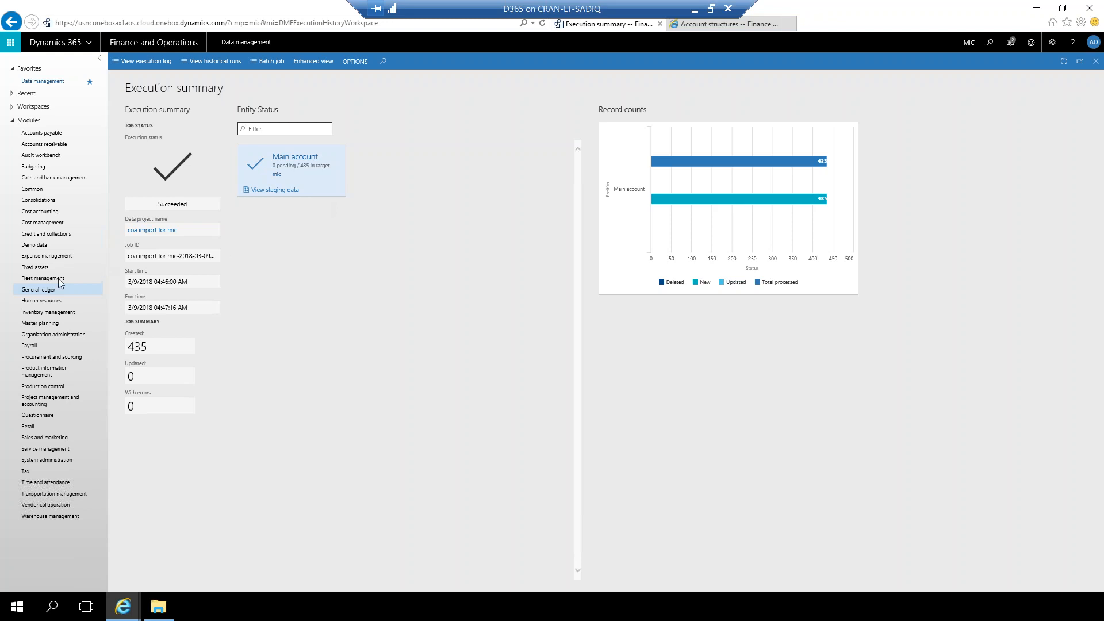
Step: Open the General ledger's Ledger setup page and expand the accounts for currency revaluation to review the postings
{"action": "left_click", "coordinate": [42, 292]}
{"action": "left_click", "coordinate": [43, 293]}
{"action": "left_click", "coordinate": [42, 292]}
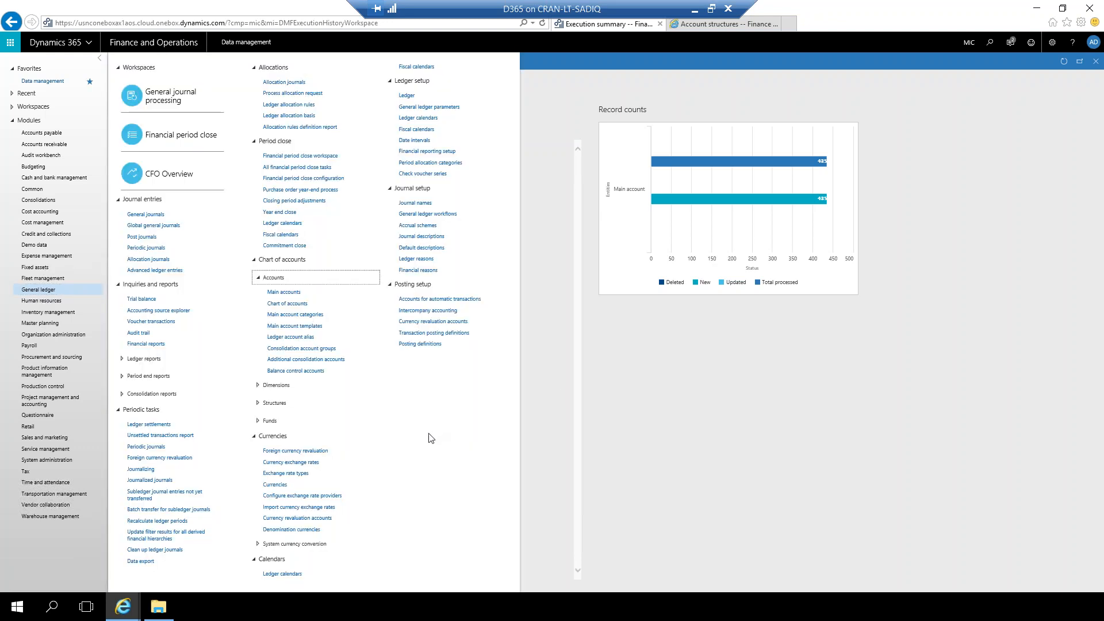
{"action": "left_click", "coordinate": [407, 95]}
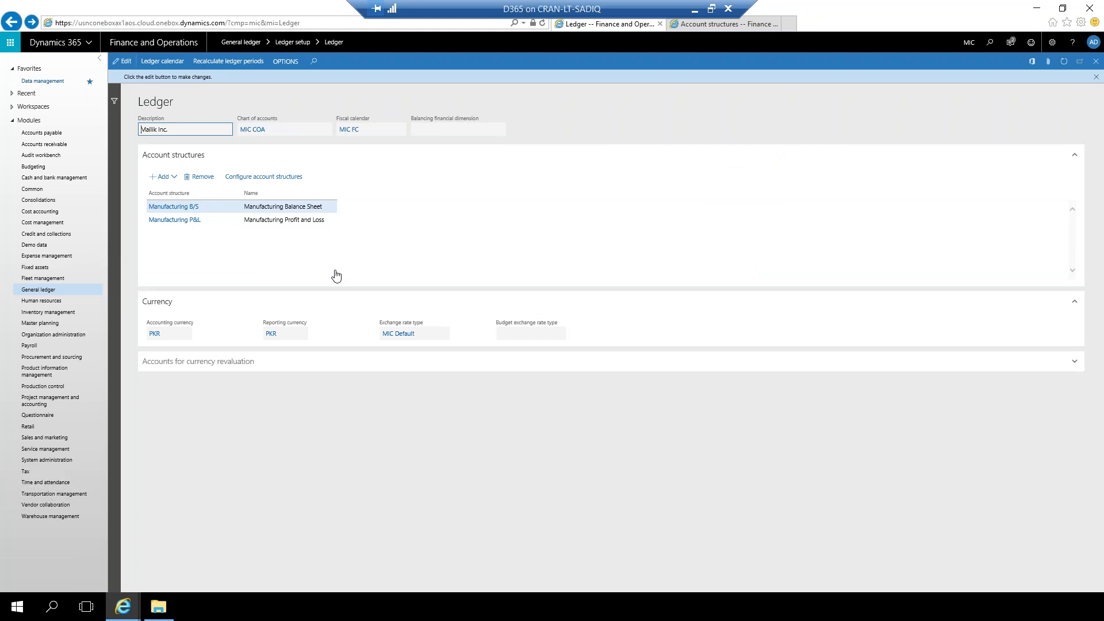
{"action": "left_click", "coordinate": [242, 361]}
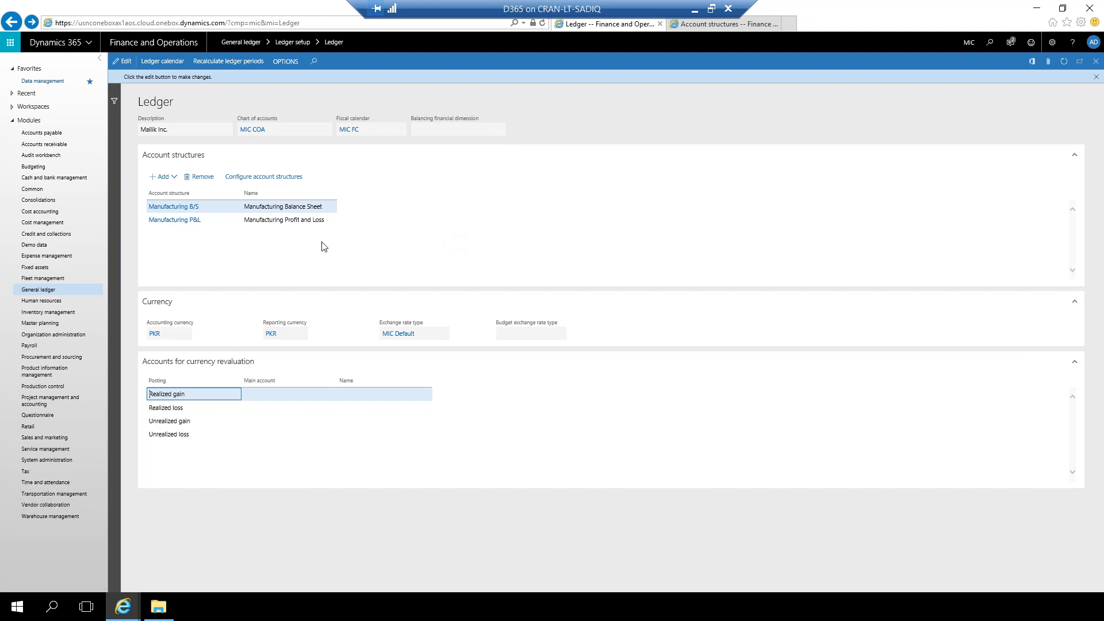
Step: Open the Accounts payable parameters and review which number sequence references have a code assigned
{"action": "left_click", "coordinate": [36, 291]}
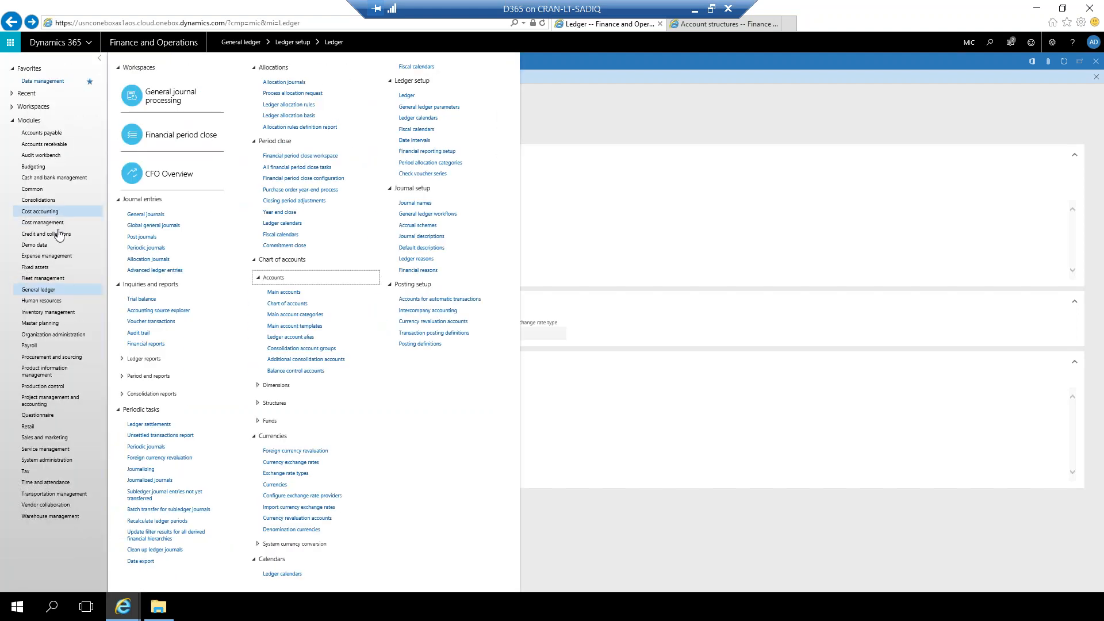
{"action": "left_click", "coordinate": [42, 134]}
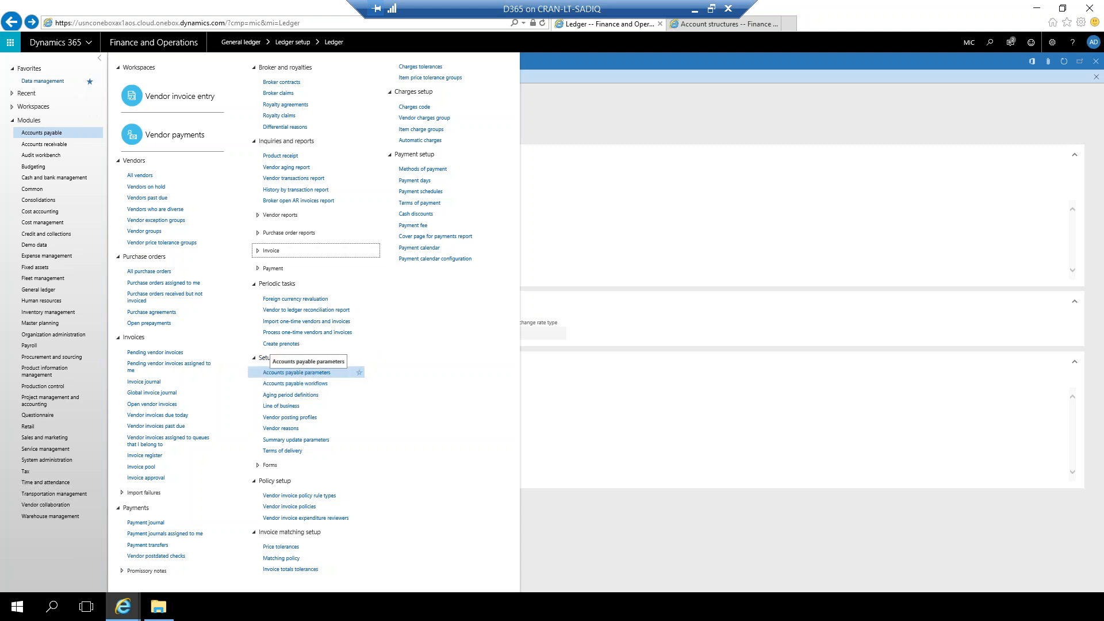
{"action": "left_click", "coordinate": [309, 373]}
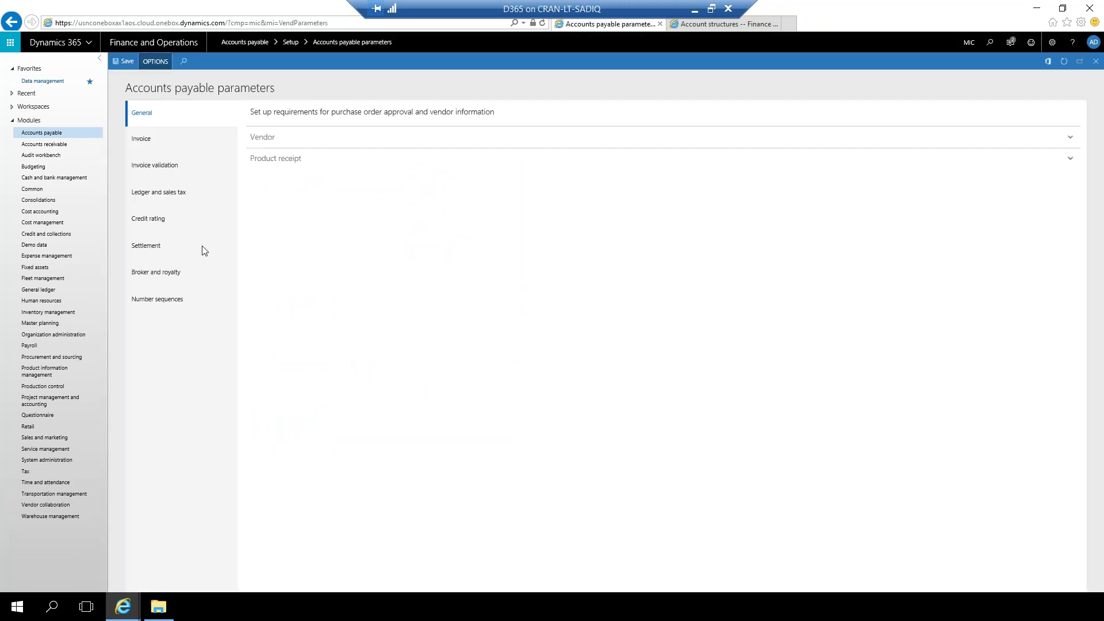
{"action": "left_click", "coordinate": [189, 308]}
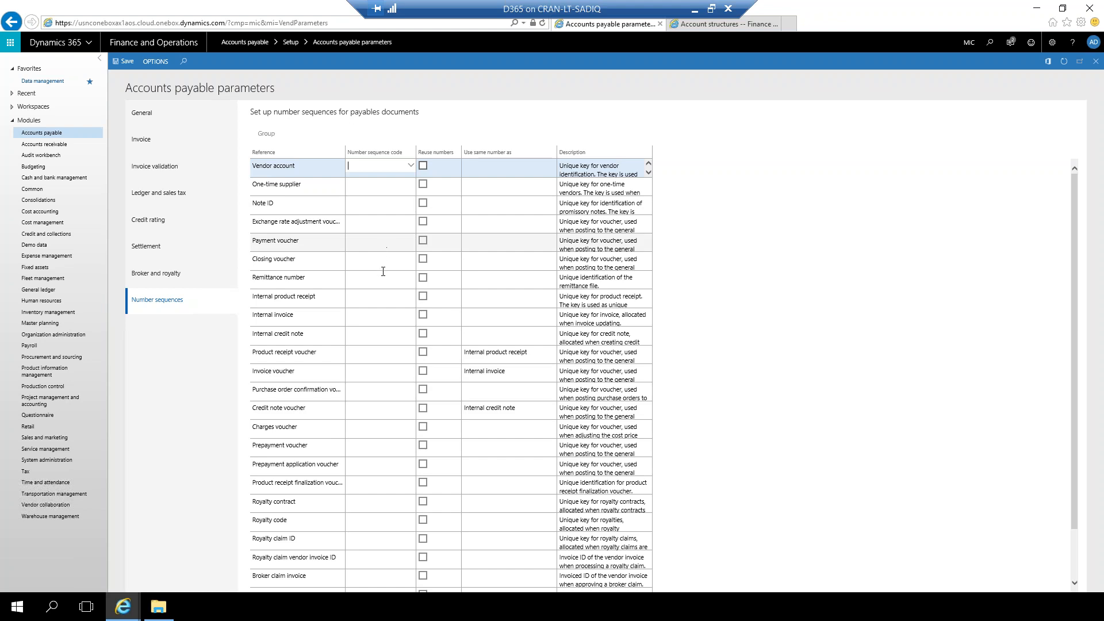
{"action": "scroll", "coordinate": [383, 271], "scroll_direction": "down", "scroll_amount": 3}
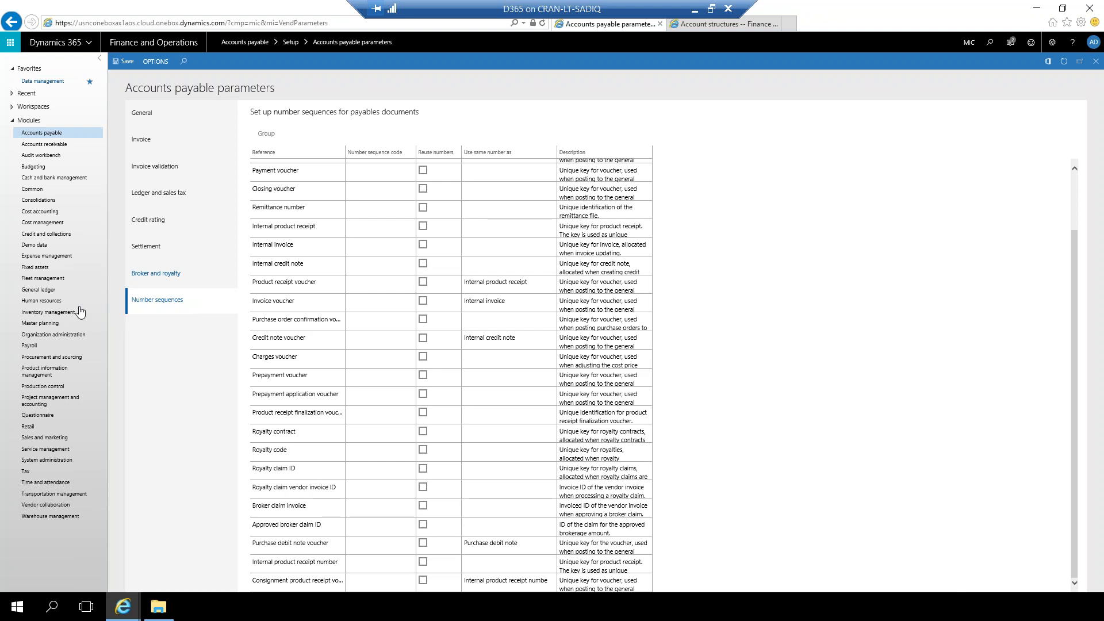
Step: Start generating number sequences from Organization administration's Number sequences page and advance the wizard to its setup list
{"action": "left_click", "coordinate": [46, 335]}
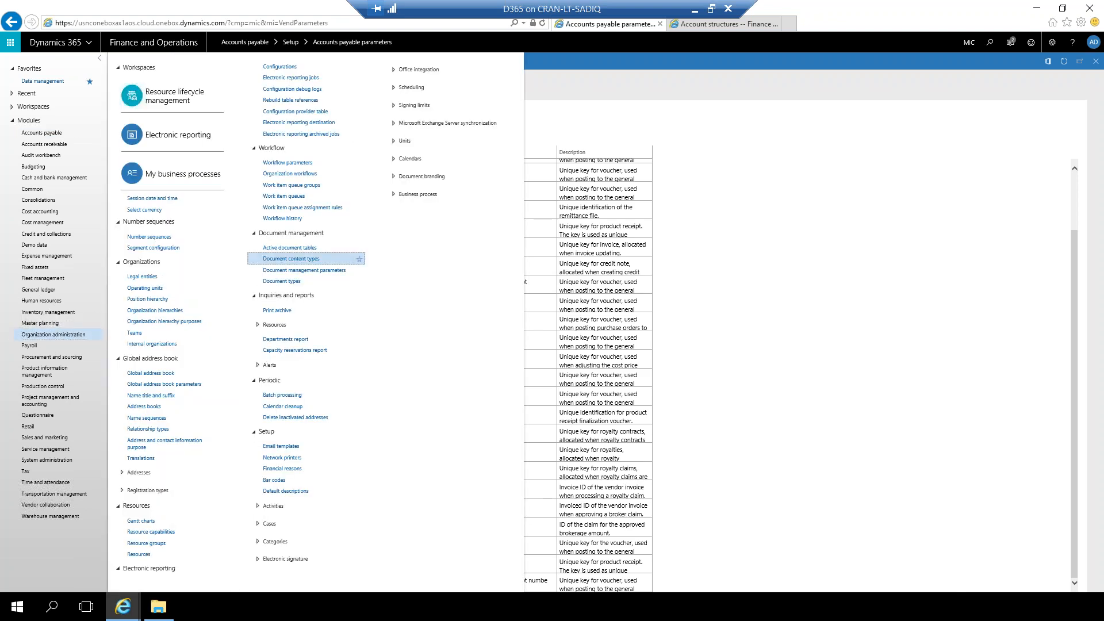
{"action": "left_click", "coordinate": [156, 238]}
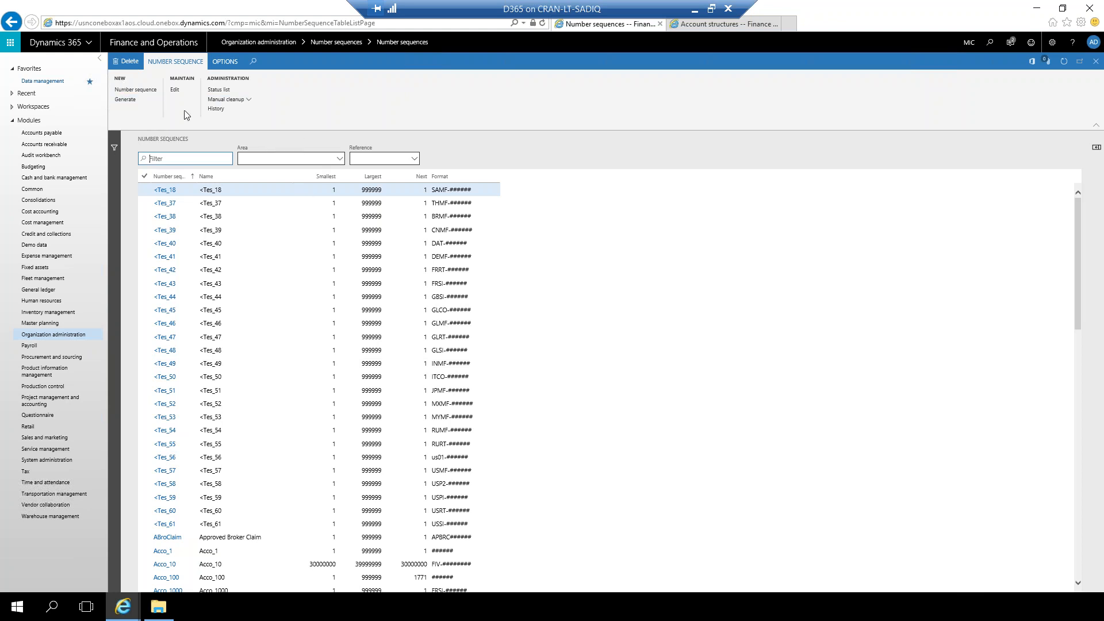
{"action": "left_click", "coordinate": [140, 102]}
{"action": "left_click", "coordinate": [127, 100]}
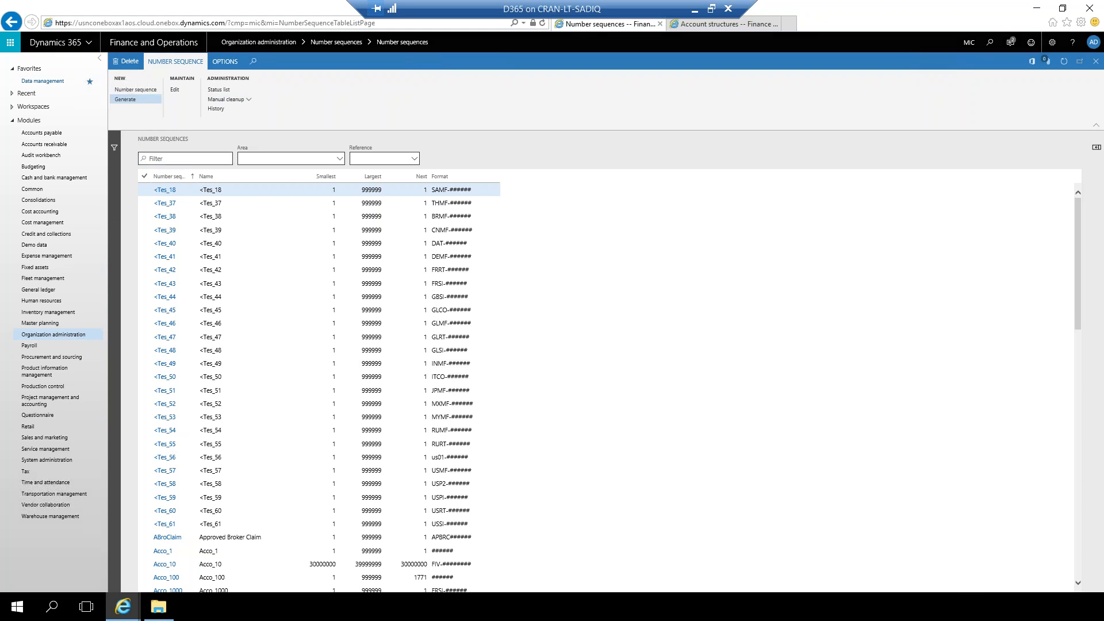
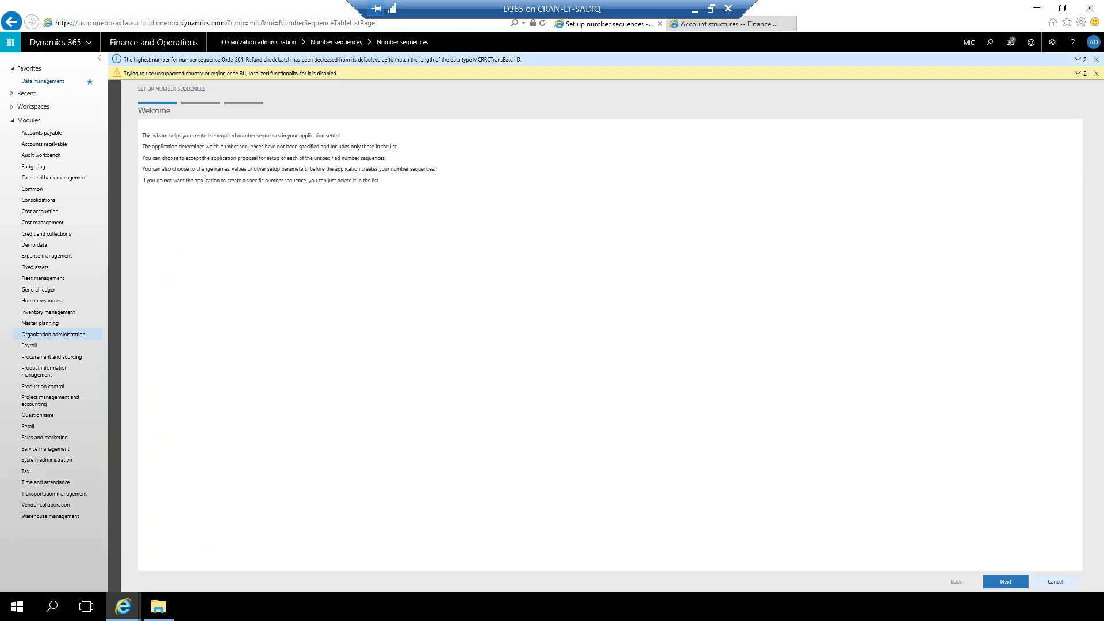
{"action": "left_click", "coordinate": [1005, 582]}
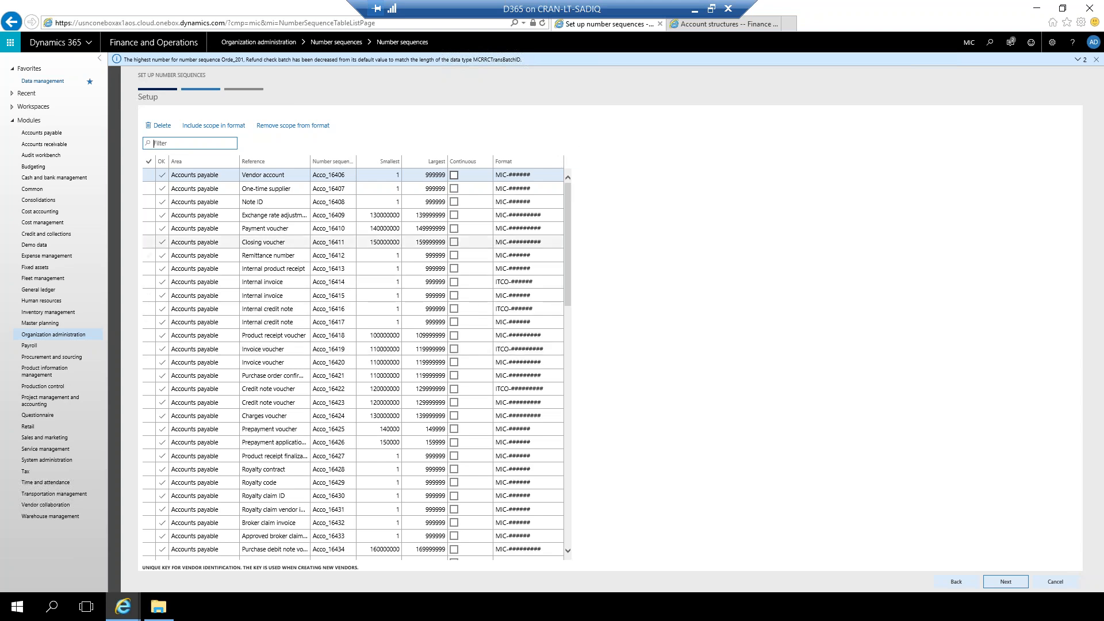
Step: Filter the proposed number sequences to formats beginning with MIC, review them and finish the wizard
{"action": "left_click", "coordinate": [557, 165]}
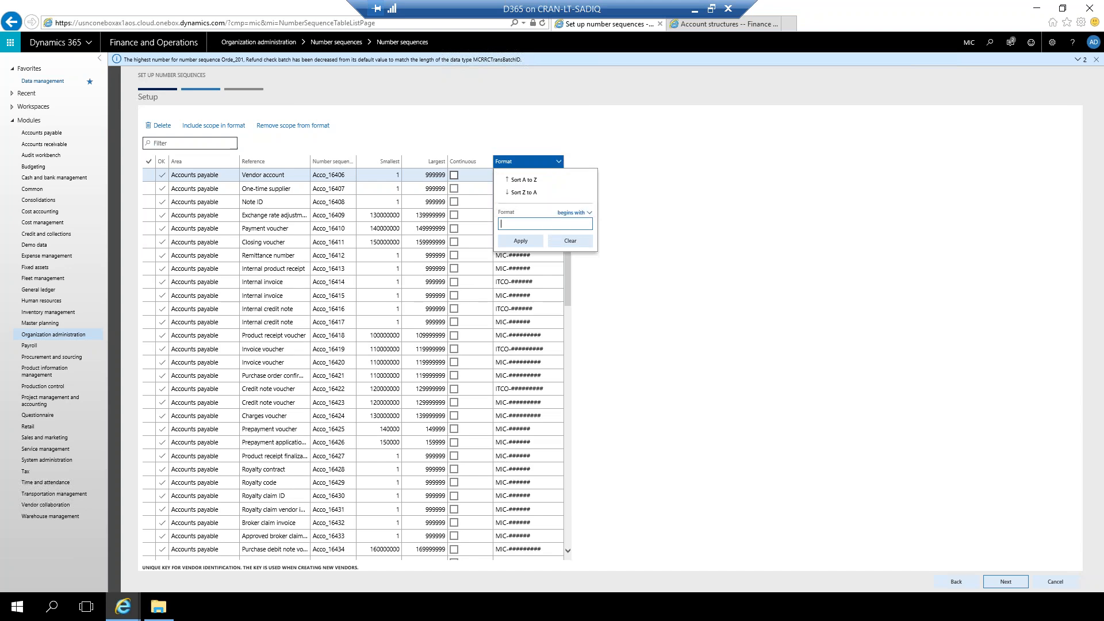
{"action": "type", "text": "MIC"}
{"action": "left_click", "coordinate": [518, 242]}
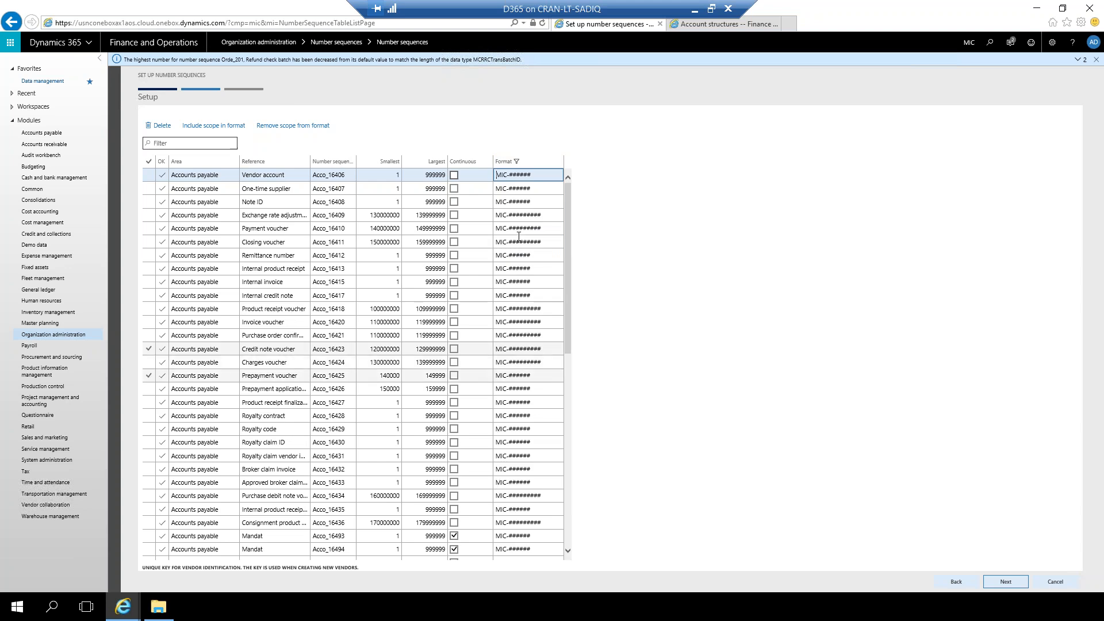
{"action": "left_click", "coordinate": [568, 208]}
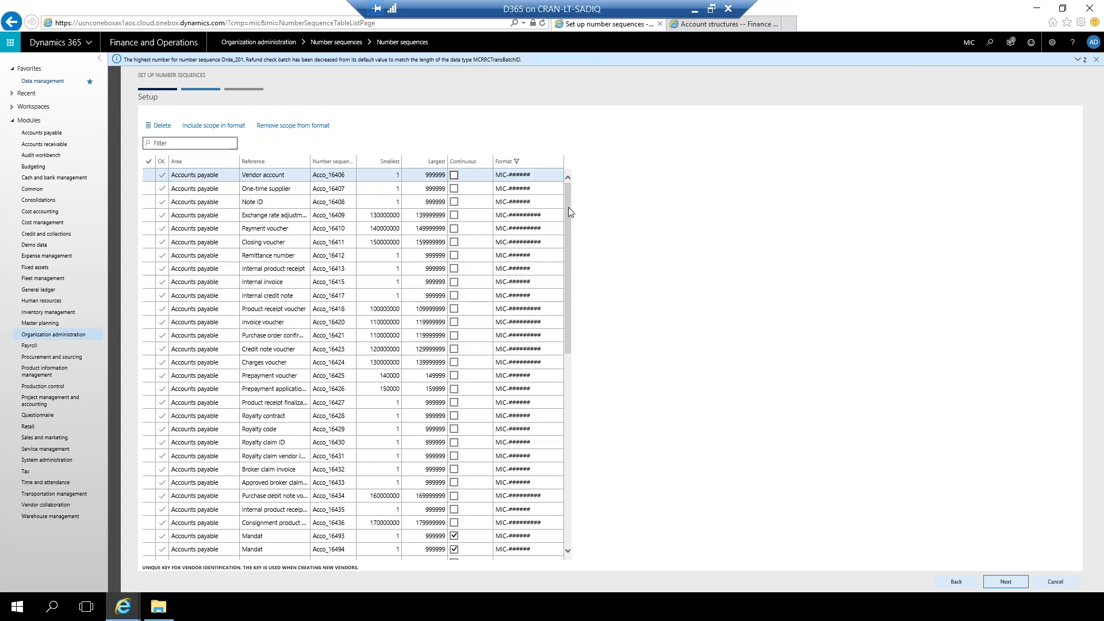
{"action": "left_click", "coordinate": [1008, 587]}
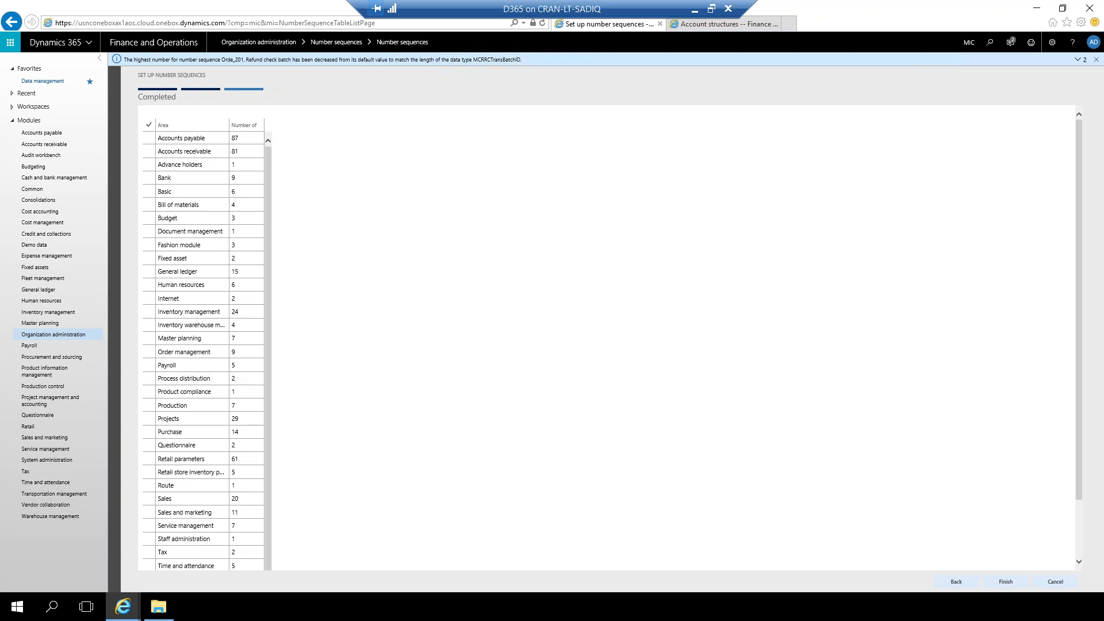
{"action": "left_click", "coordinate": [1005, 582]}
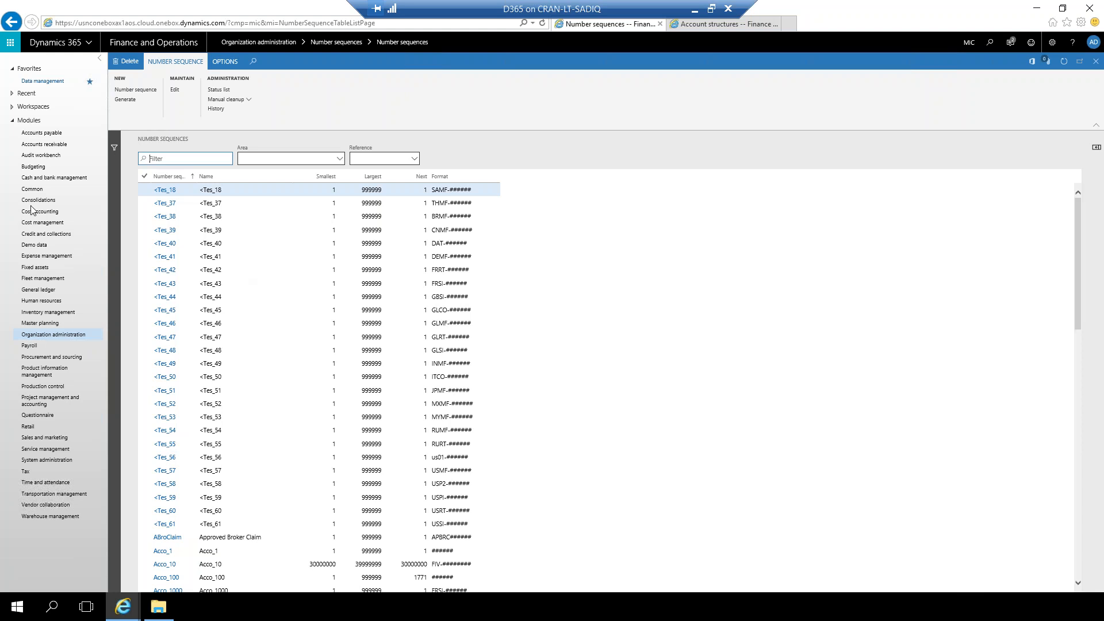
Step: Reopen the Accounts payable parameters and check the number sequence codes generated for the payables references
{"action": "left_click", "coordinate": [35, 136]}
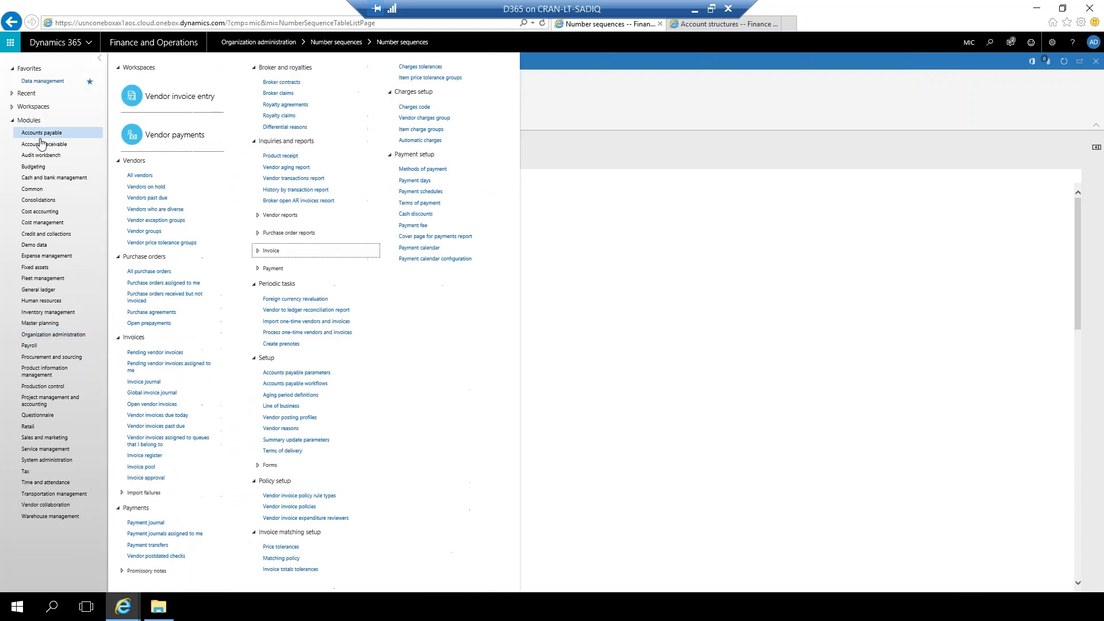
{"action": "left_click", "coordinate": [316, 373]}
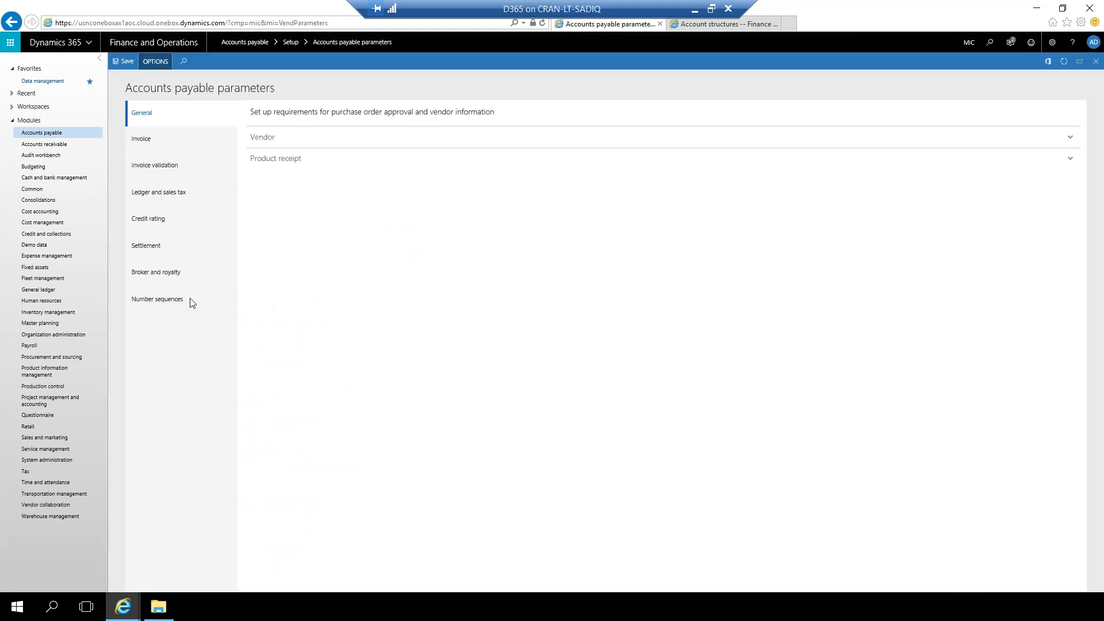
{"action": "left_click", "coordinate": [153, 299]}
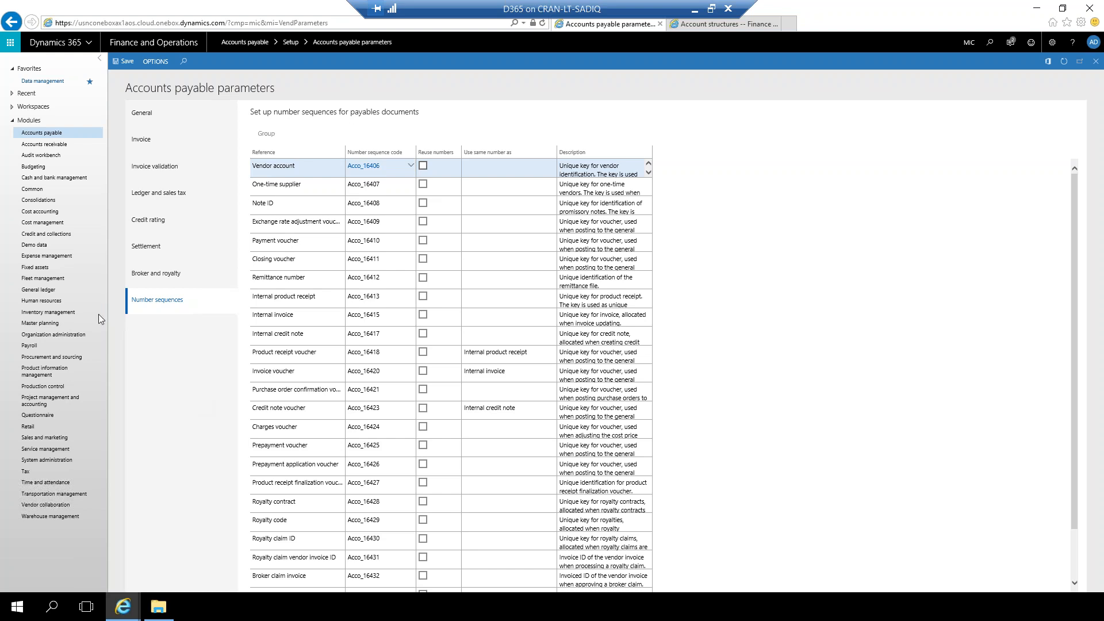
Step: Create a journal name GJ with the description General Journal in the General ledger's journal setup
{"action": "left_click", "coordinate": [38, 291]}
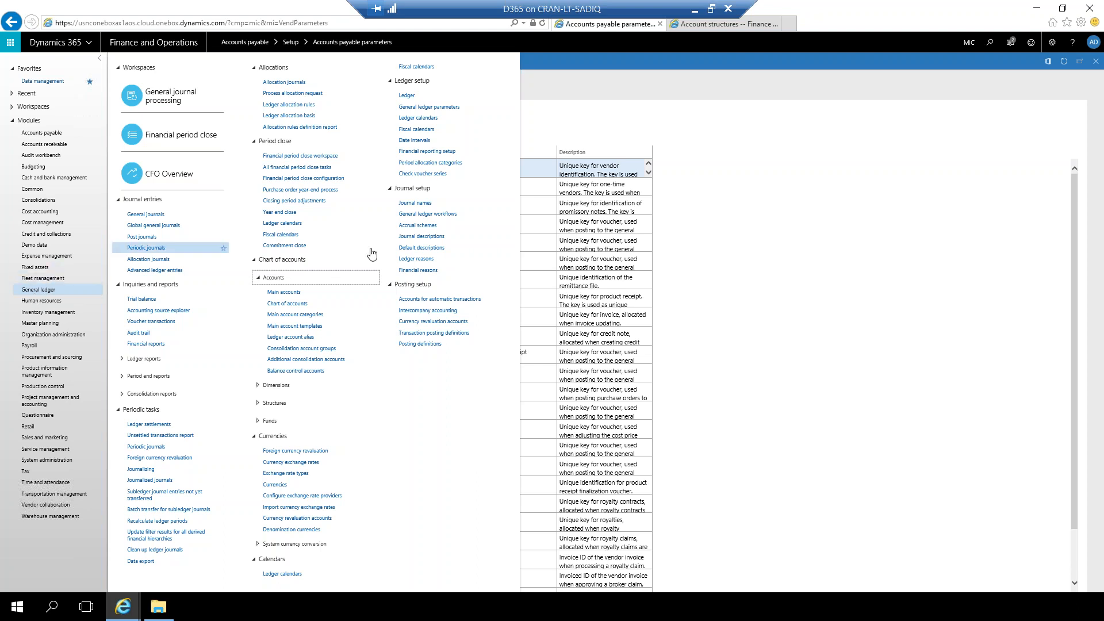
{"action": "left_click", "coordinate": [413, 206]}
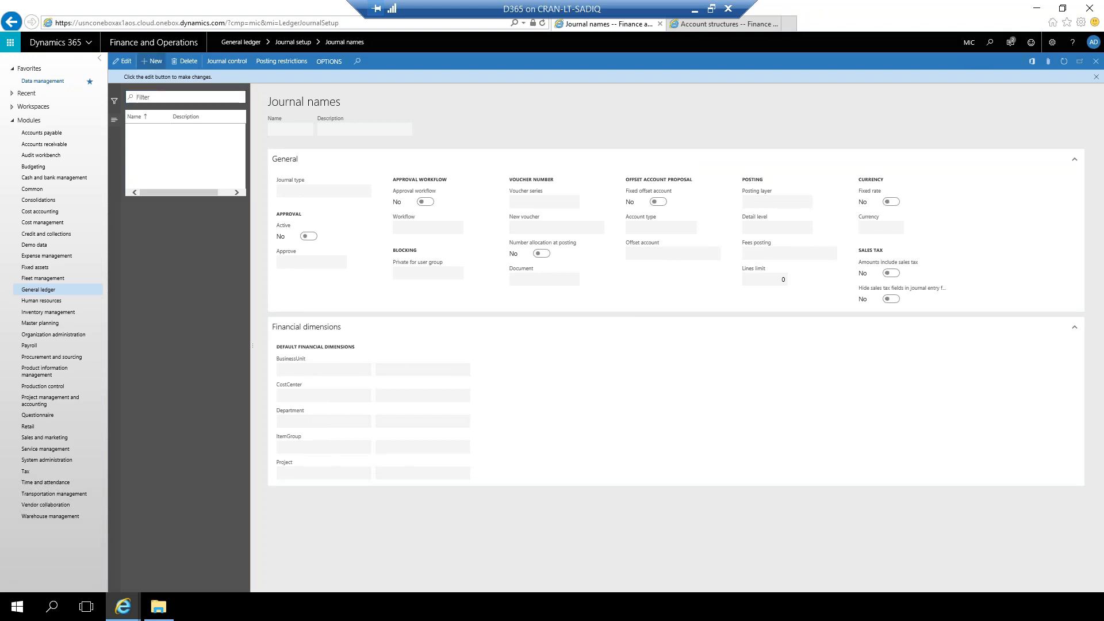
{"action": "left_click", "coordinate": [153, 61]}
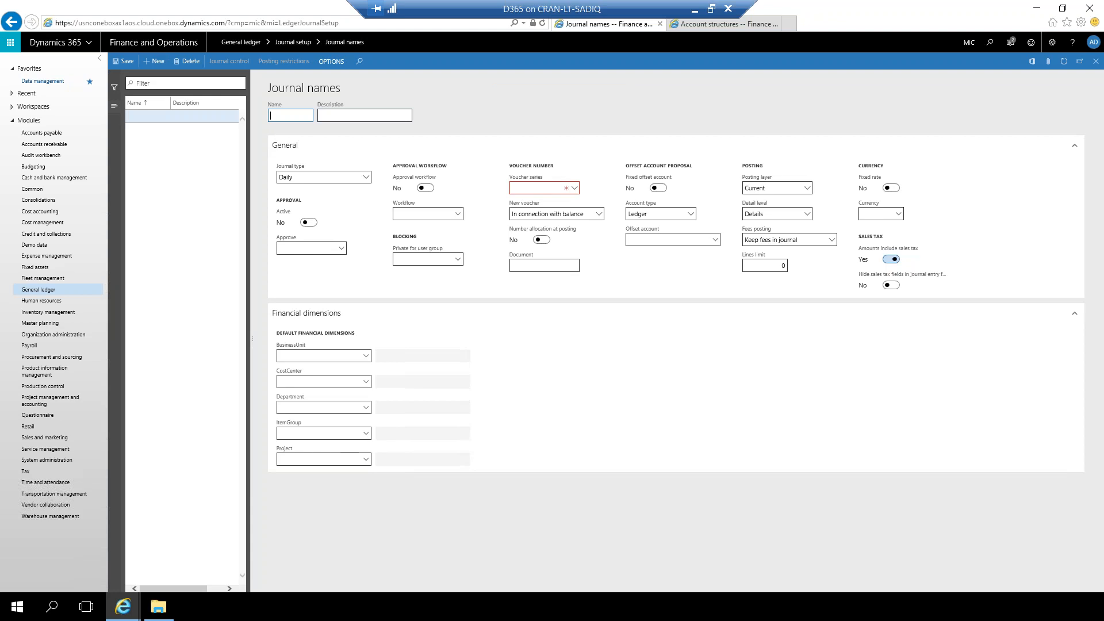
{"action": "type", "text": "gj"}
{"action": "key", "text": "BackSpace"}
{"action": "key", "text": "BackSpace"}
{"action": "type", "text": "GJG"}
{"action": "key", "text": "BackSpace"}
{"action": "key", "text": "Tab"}
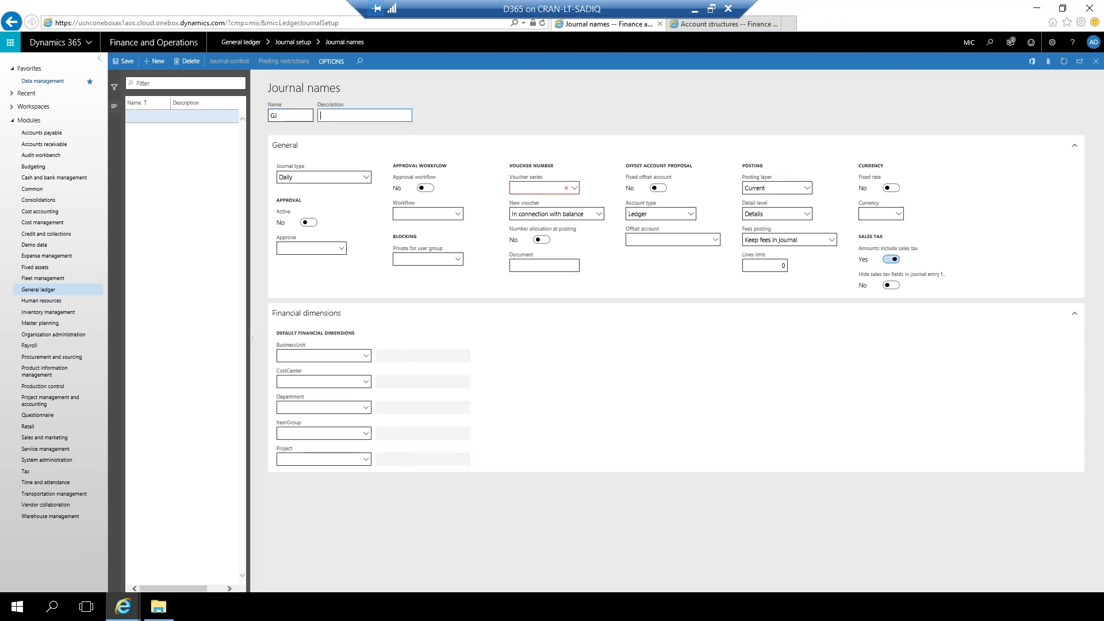
{"action": "type", "text": "General Journal"}
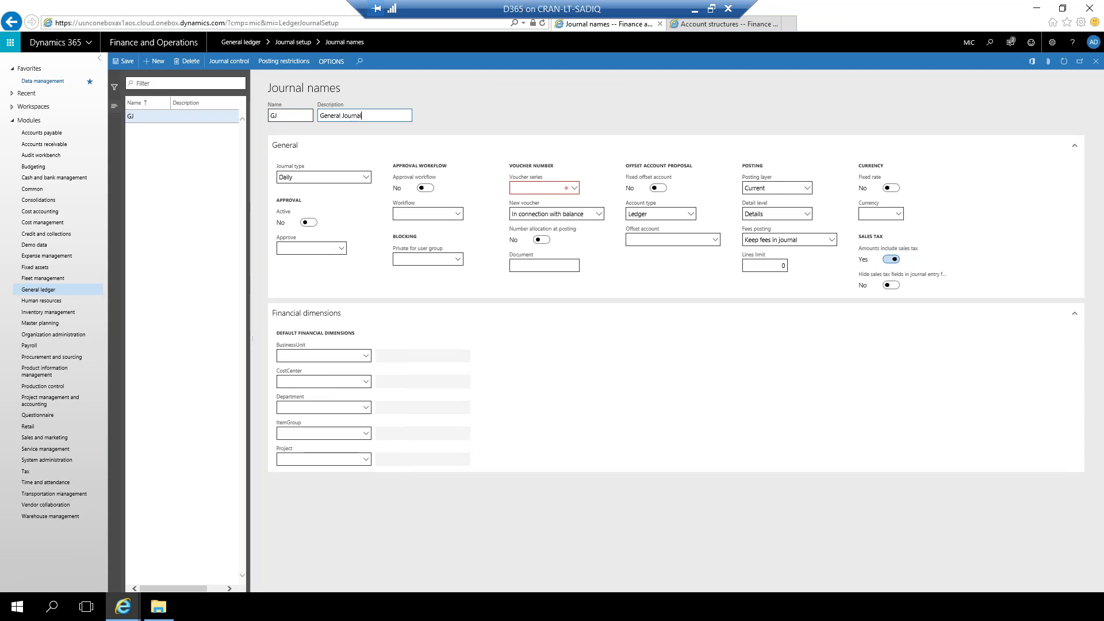
Step: Review the journal types available for the GJ journal name, keeping Daily
{"action": "left_click", "coordinate": [332, 170]}
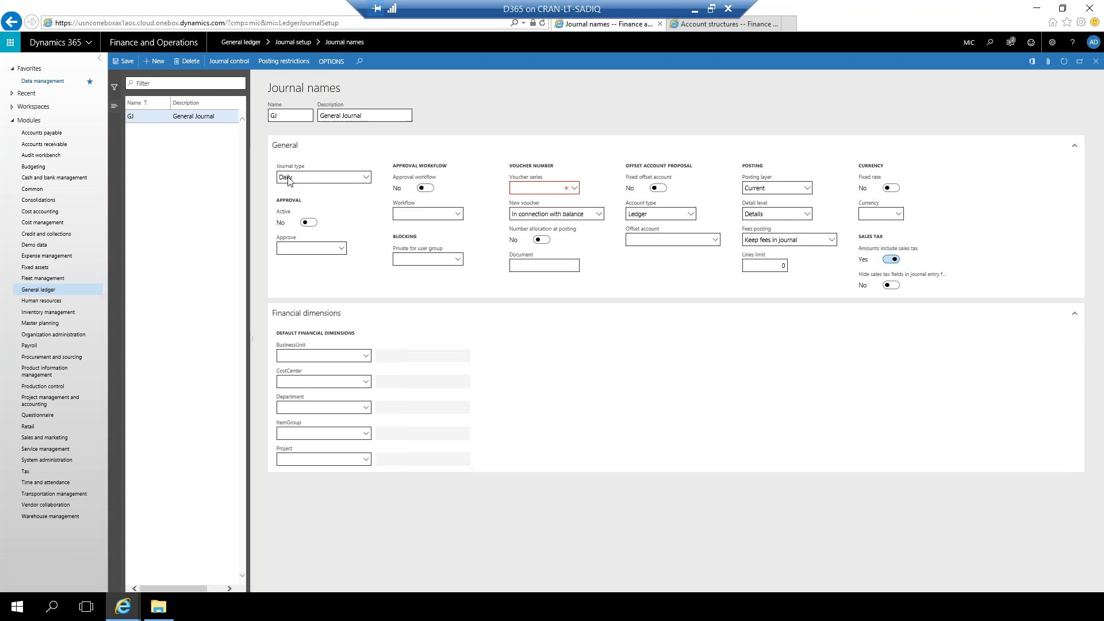
{"action": "left_click", "coordinate": [366, 178]}
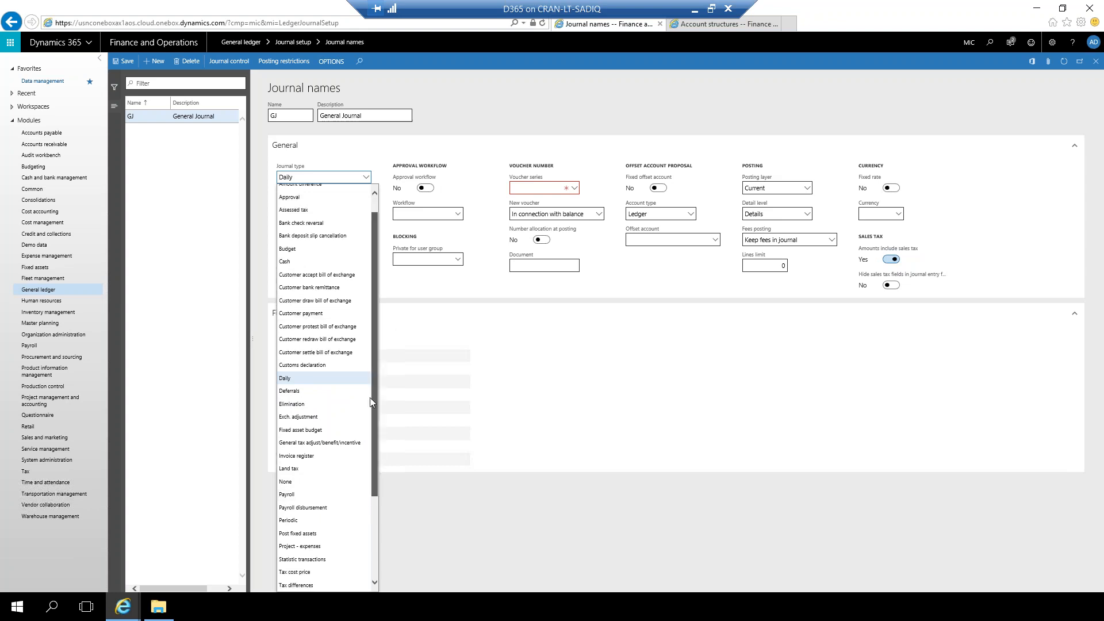
{"action": "scroll", "coordinate": [370, 398], "scroll_direction": "down", "scroll_amount": 3}
{"action": "scroll", "coordinate": [369, 401], "scroll_direction": "up", "scroll_amount": 3}
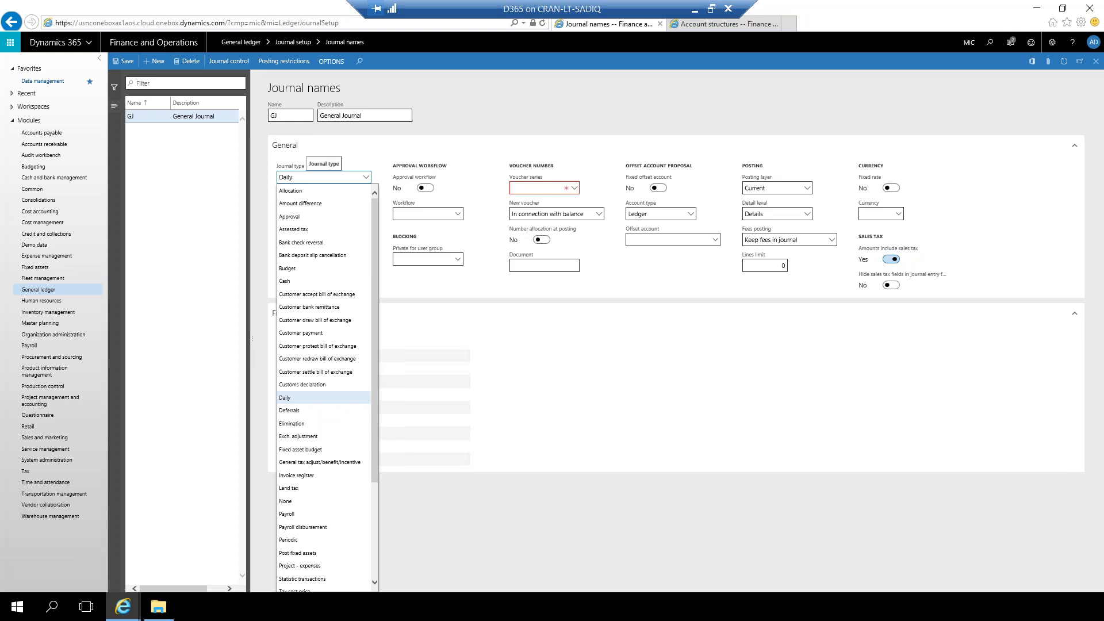
{"action": "left_click", "coordinate": [358, 149]}
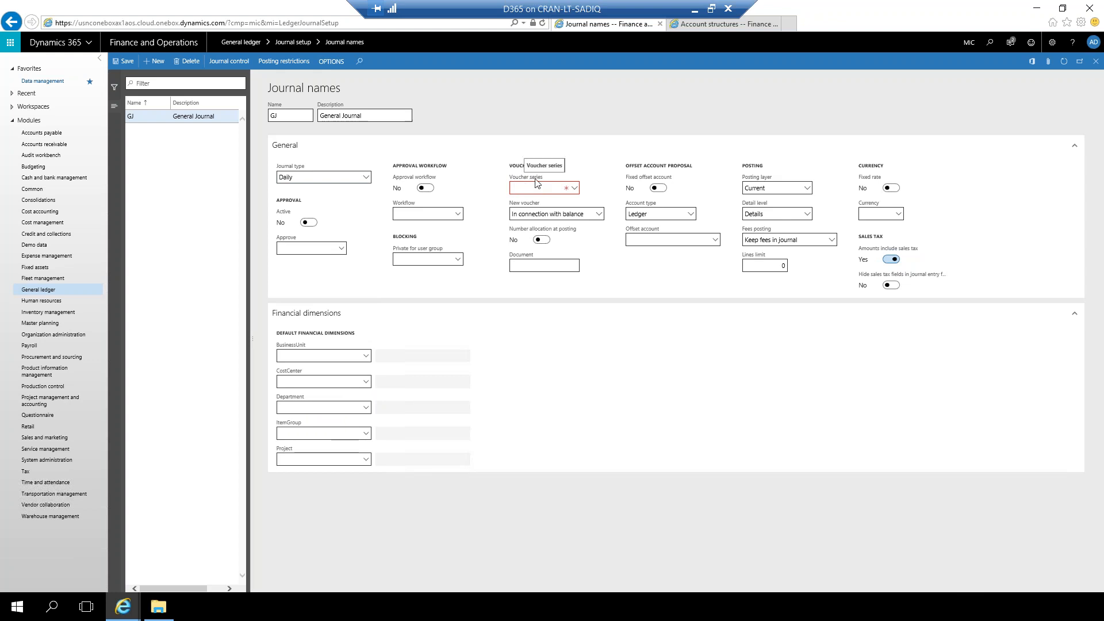
Step: From the voucher series details, create a number sequence with code GJ and name General Journal Number Sequence
{"action": "right_click", "coordinate": [575, 192]}
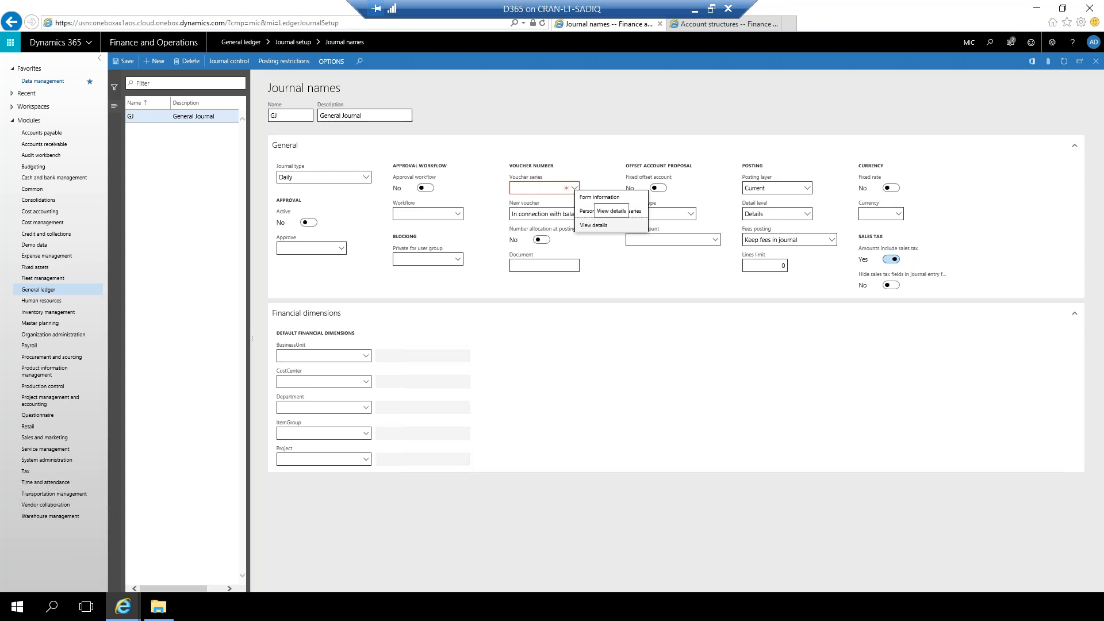
{"action": "left_click", "coordinate": [598, 225]}
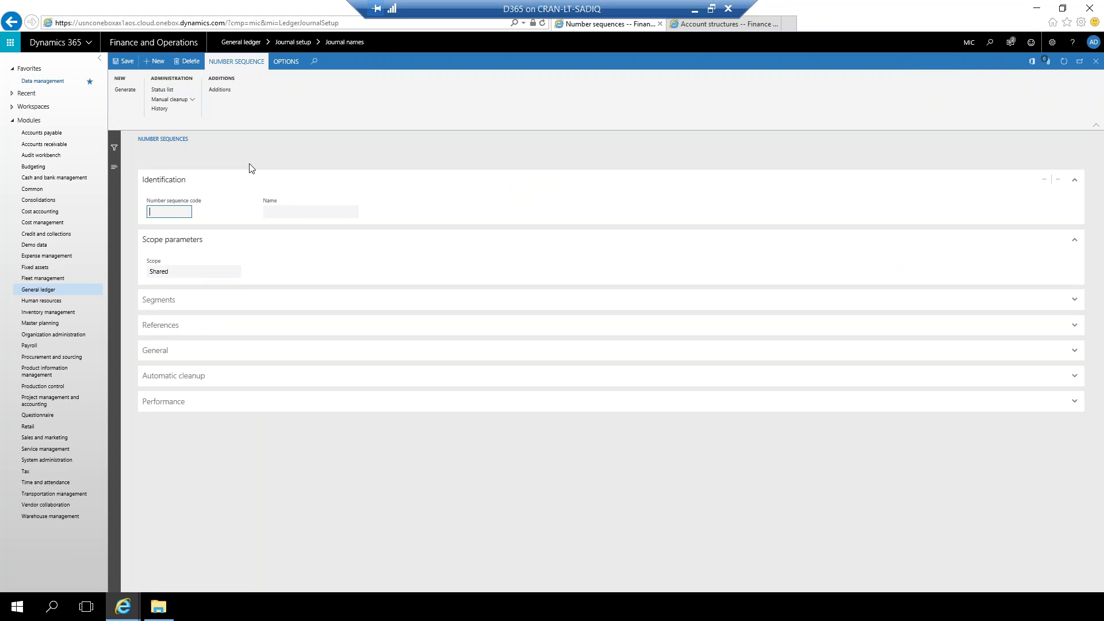
{"action": "left_click", "coordinate": [155, 62]}
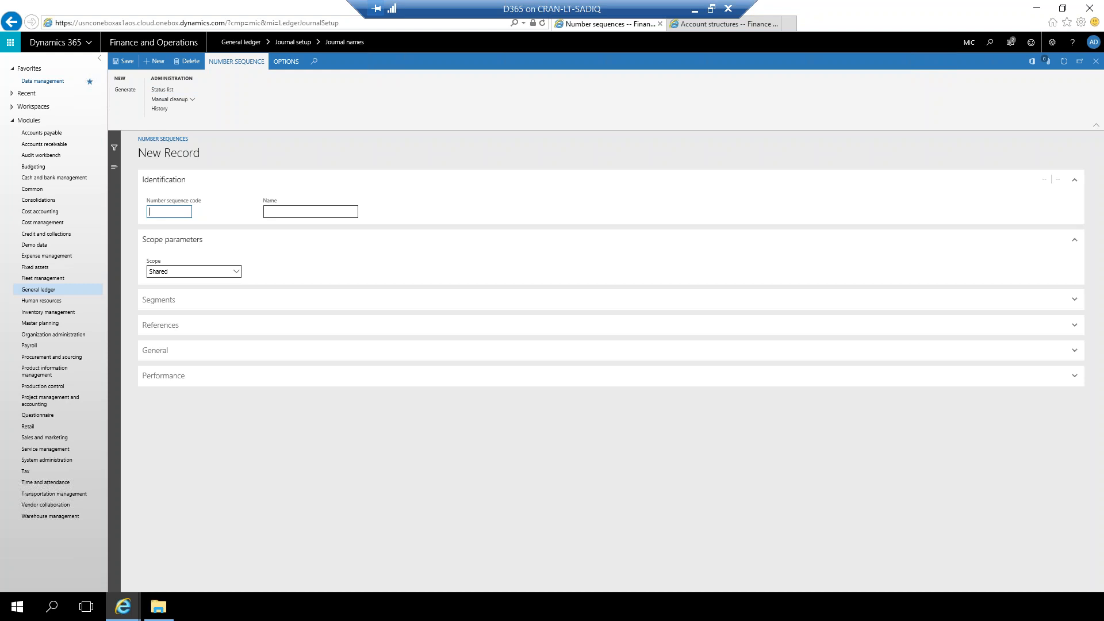
{"action": "type", "text": "M"}
{"action": "key", "text": "BackSpace"}
{"action": "type", "text": "GJ"}
{"action": "key", "text": "Tab"}
{"action": "type", "text": "General Journal Number Sequence"}
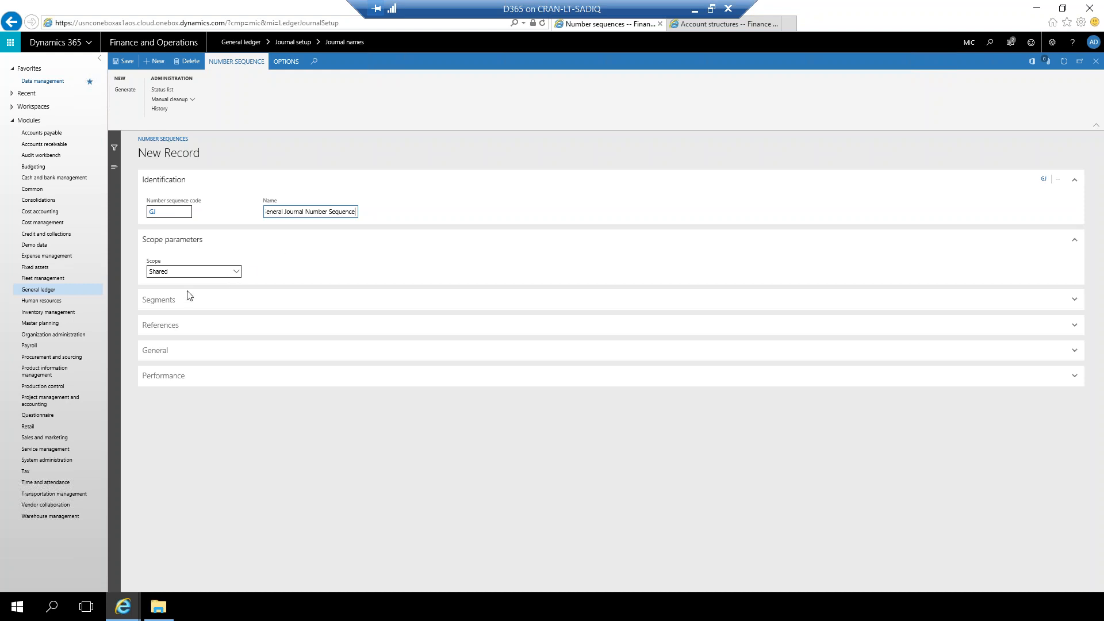
Step: Set the GJ number sequence's scope to Company and choose MIC as the company
{"action": "left_click", "coordinate": [168, 304]}
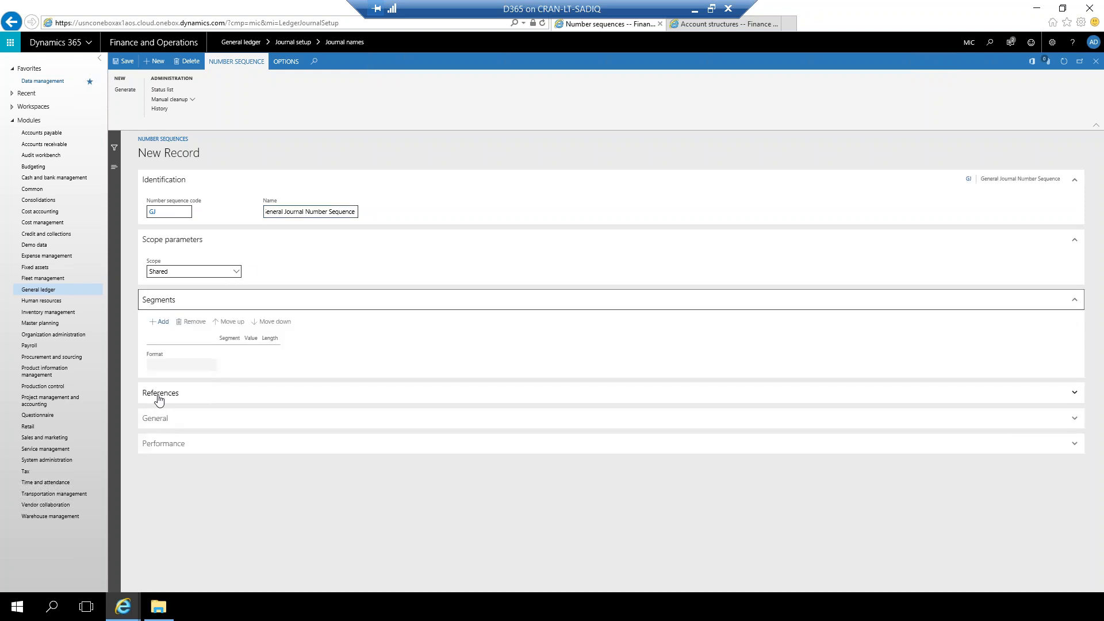
{"action": "left_click", "coordinate": [185, 418]}
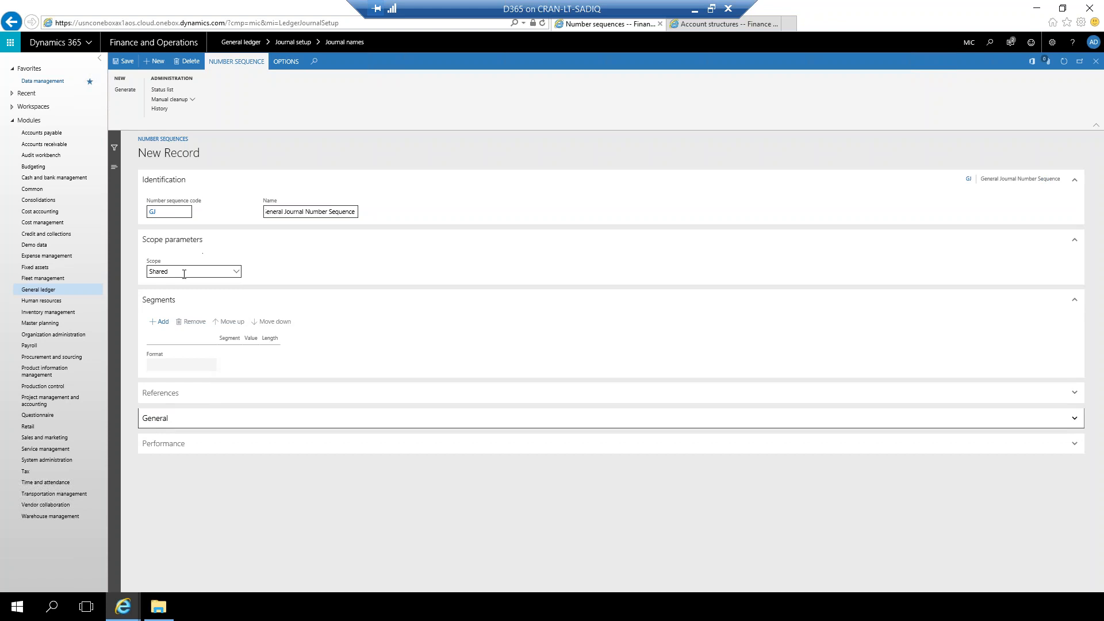
{"action": "left_click", "coordinate": [236, 275]}
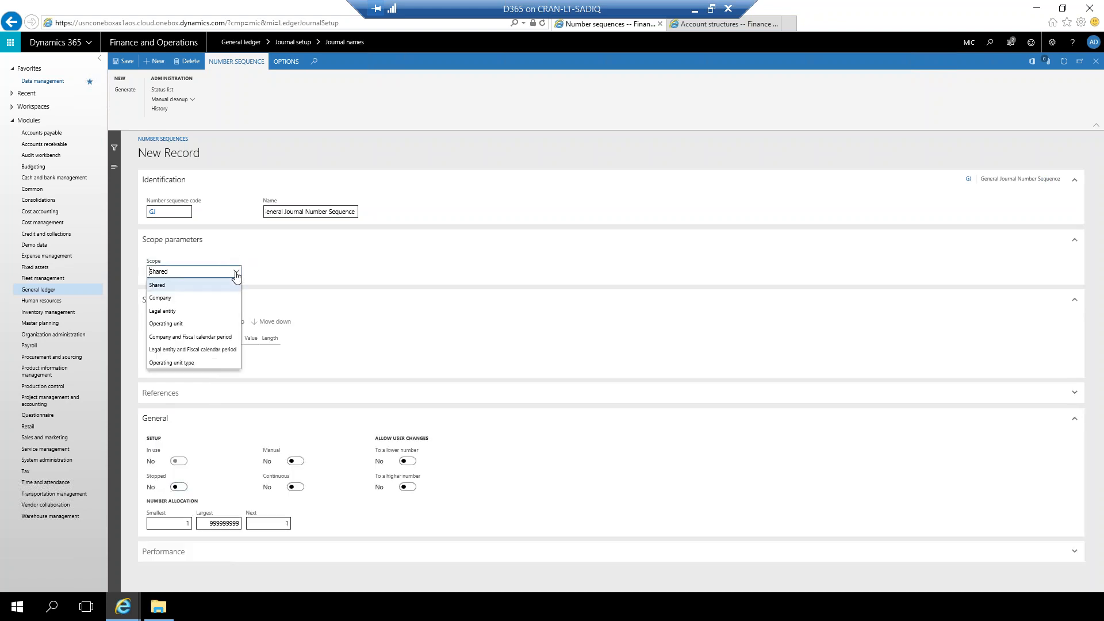
{"action": "left_click", "coordinate": [172, 298]}
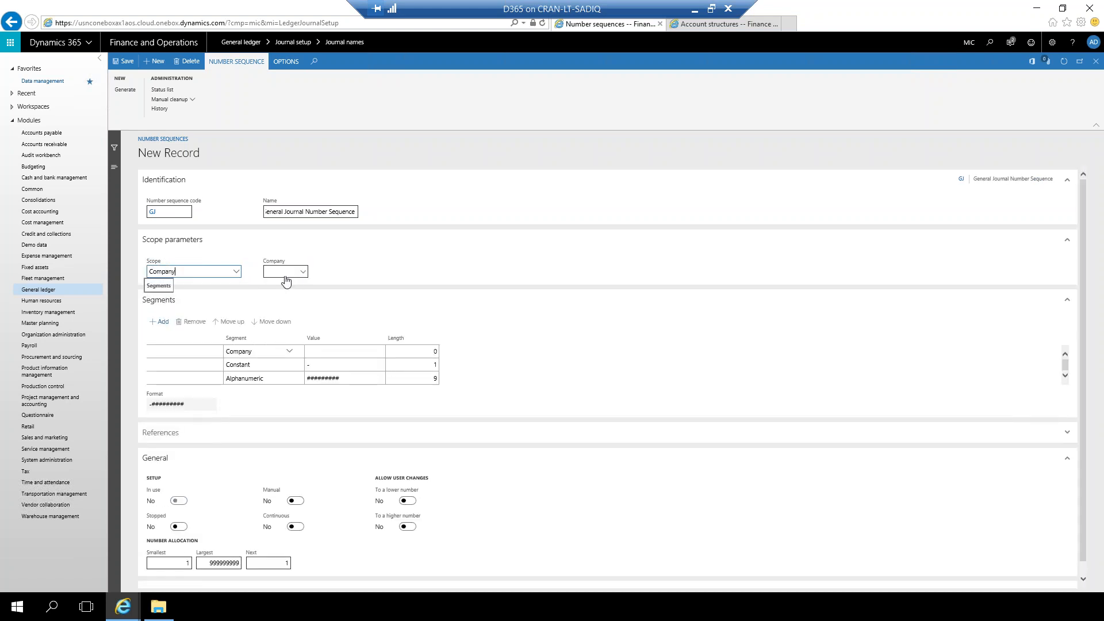
{"action": "key", "text": "Tab"}
{"action": "type", "text": "m"}
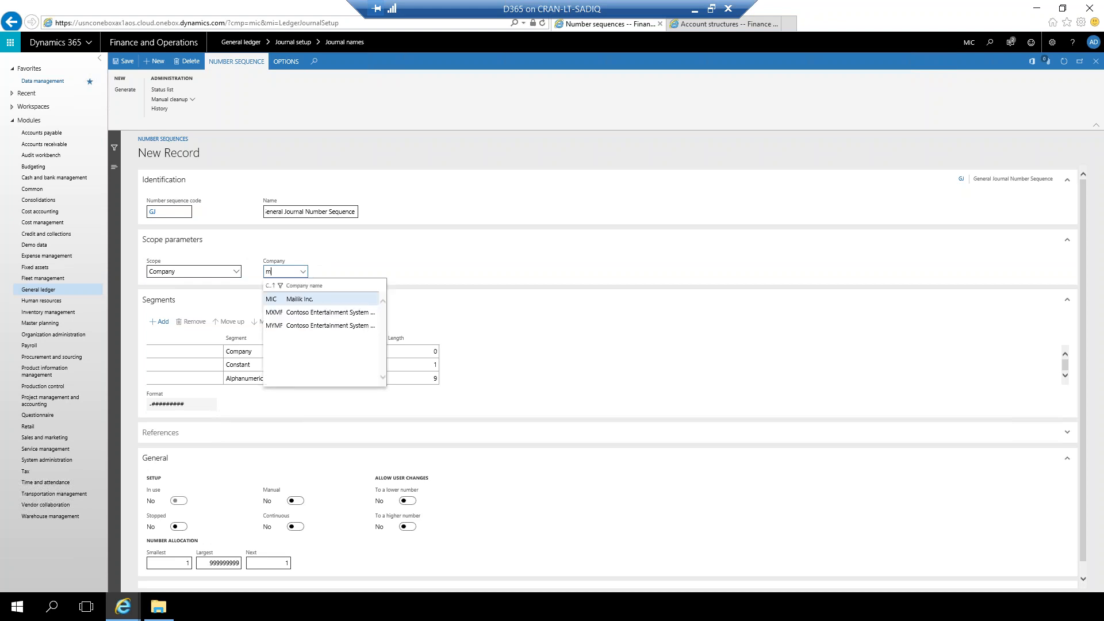
{"action": "left_click", "coordinate": [274, 299]}
{"action": "left_click", "coordinate": [280, 298]}
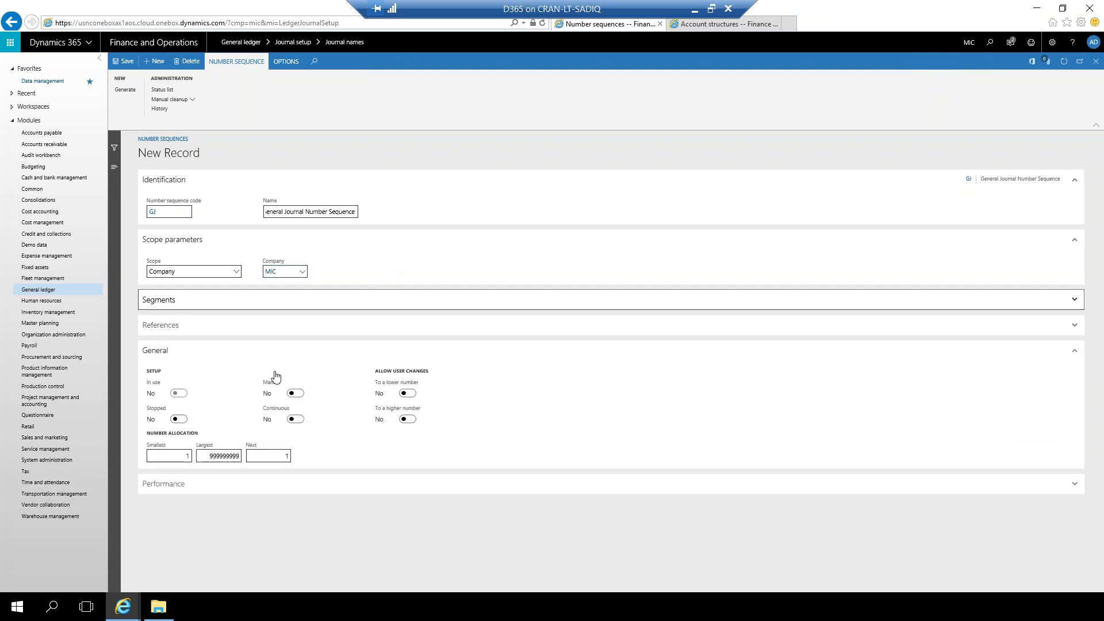
Step: Remove the company segment from the number sequence and set the constant segment's value to GJ-
{"action": "left_click", "coordinate": [150, 305]}
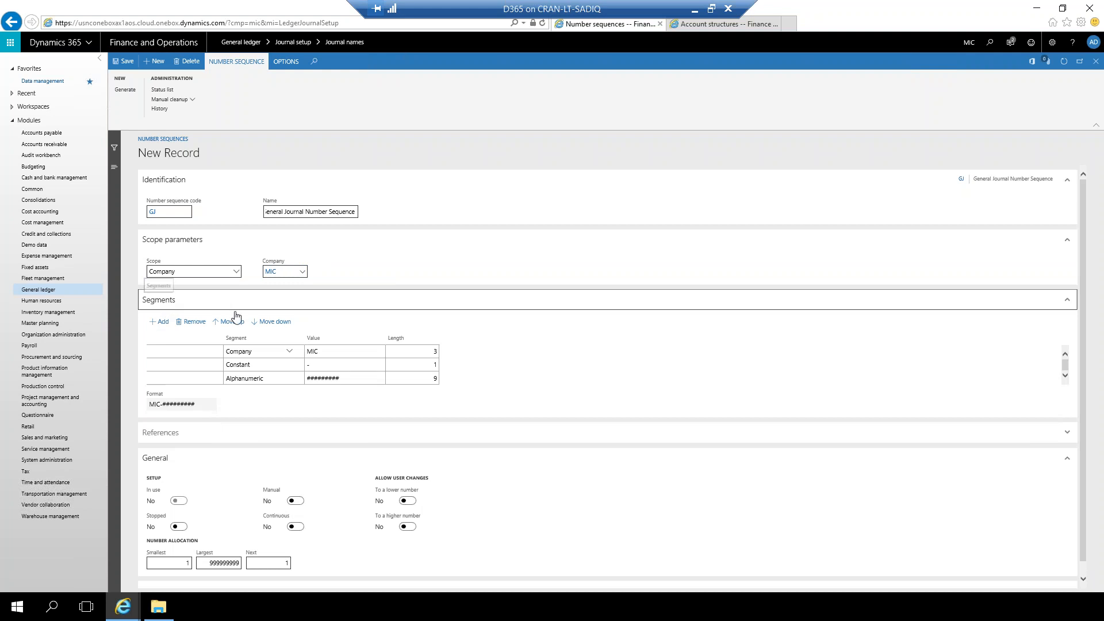
{"action": "left_click", "coordinate": [345, 351]}
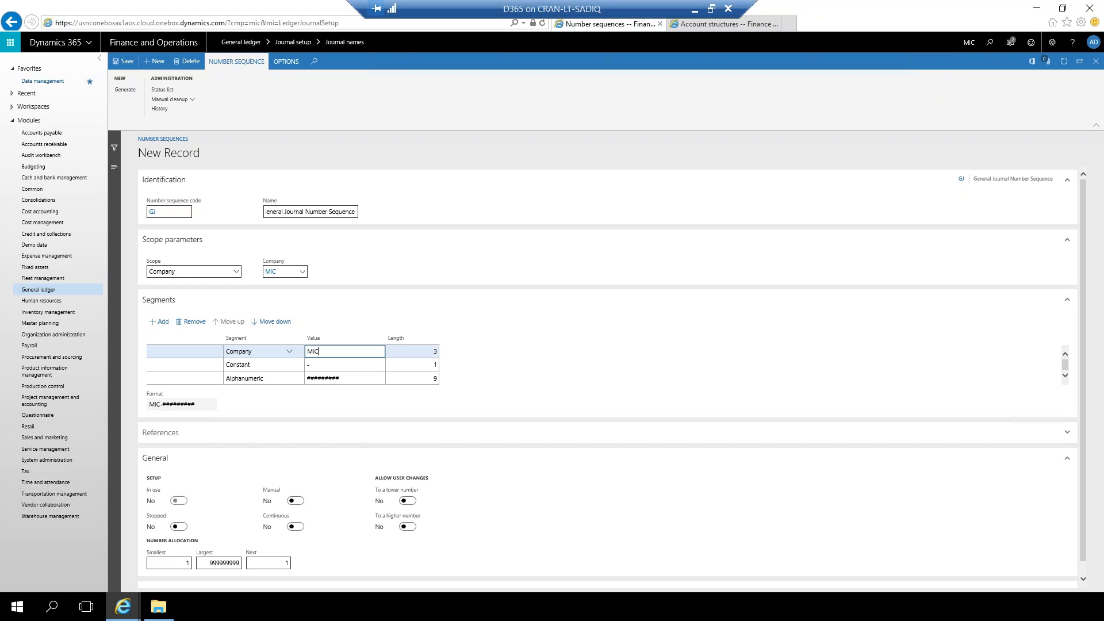
{"action": "left_click", "coordinate": [190, 324]}
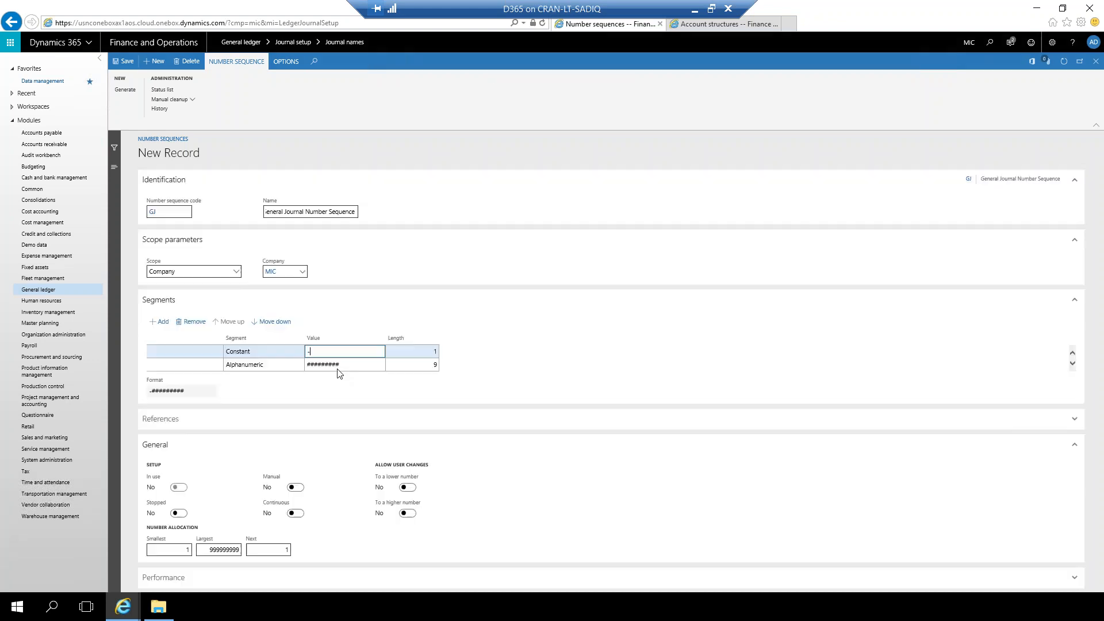
{"action": "left_click", "coordinate": [312, 354]}
{"action": "type", "text": "GJ"}
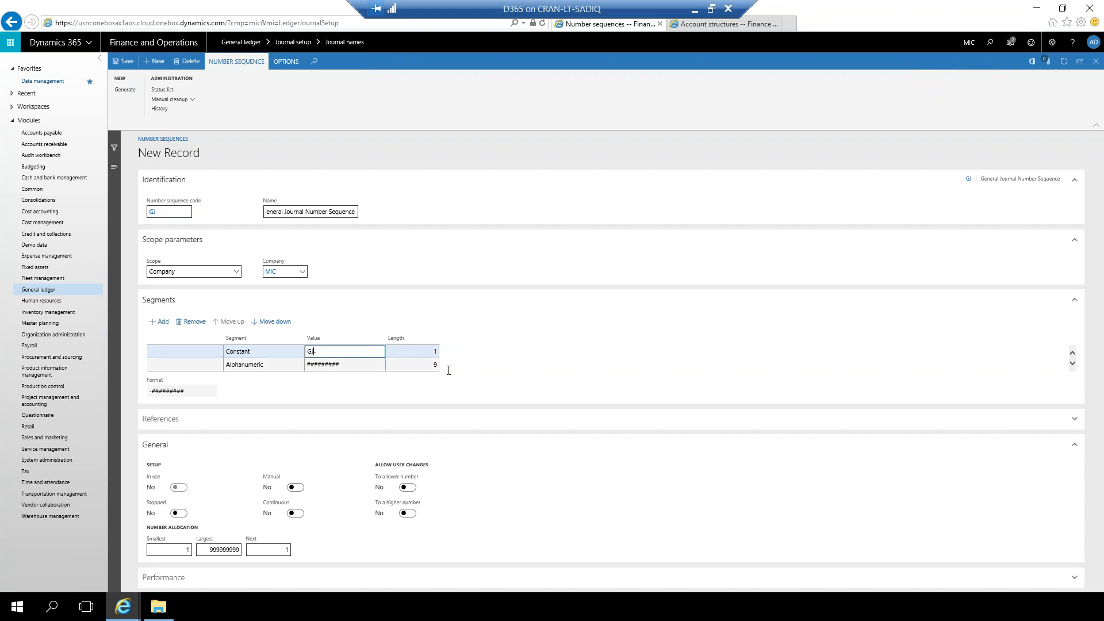
{"action": "key", "text": "Down"}
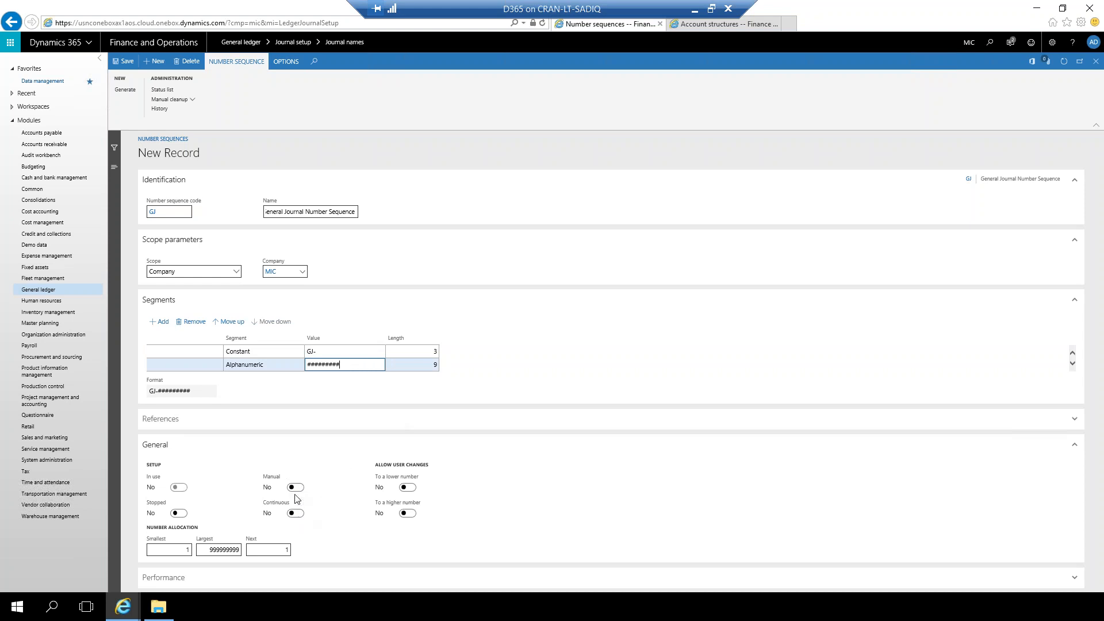
Step: Make the GJ number sequence continuous, save it and return to the journal names
{"action": "left_click", "coordinate": [242, 488]}
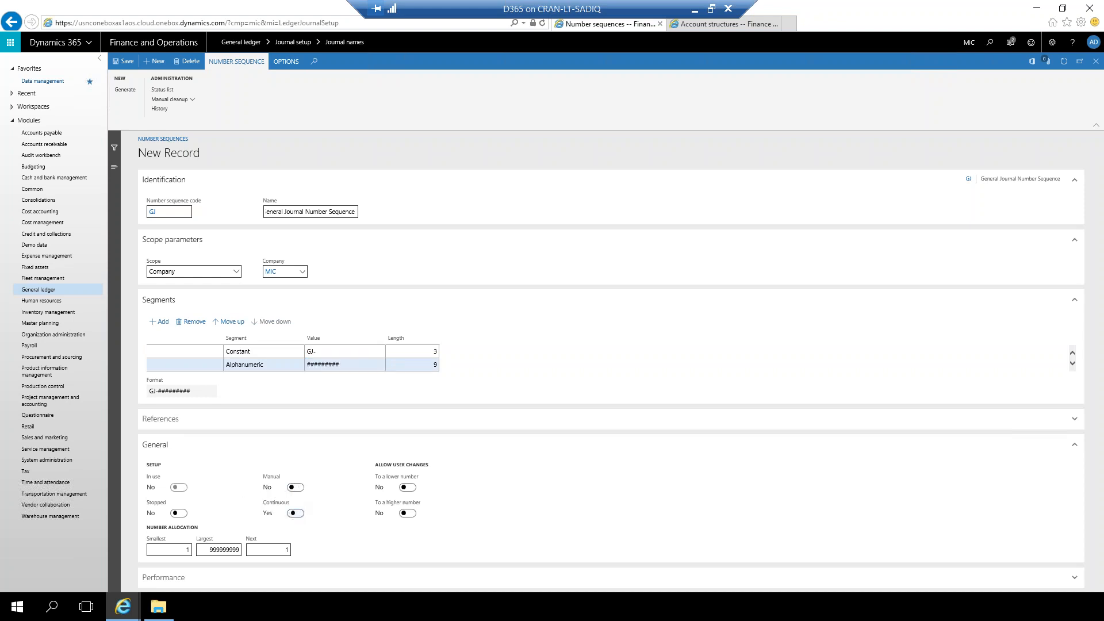
{"action": "left_click", "coordinate": [315, 519]}
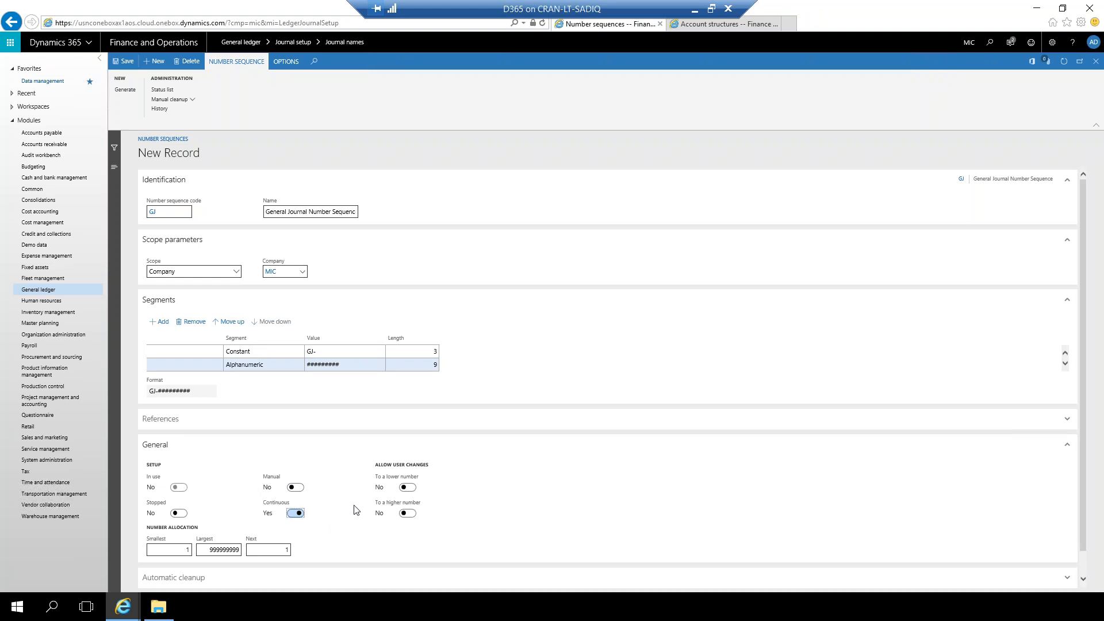
{"action": "left_click", "coordinate": [125, 62]}
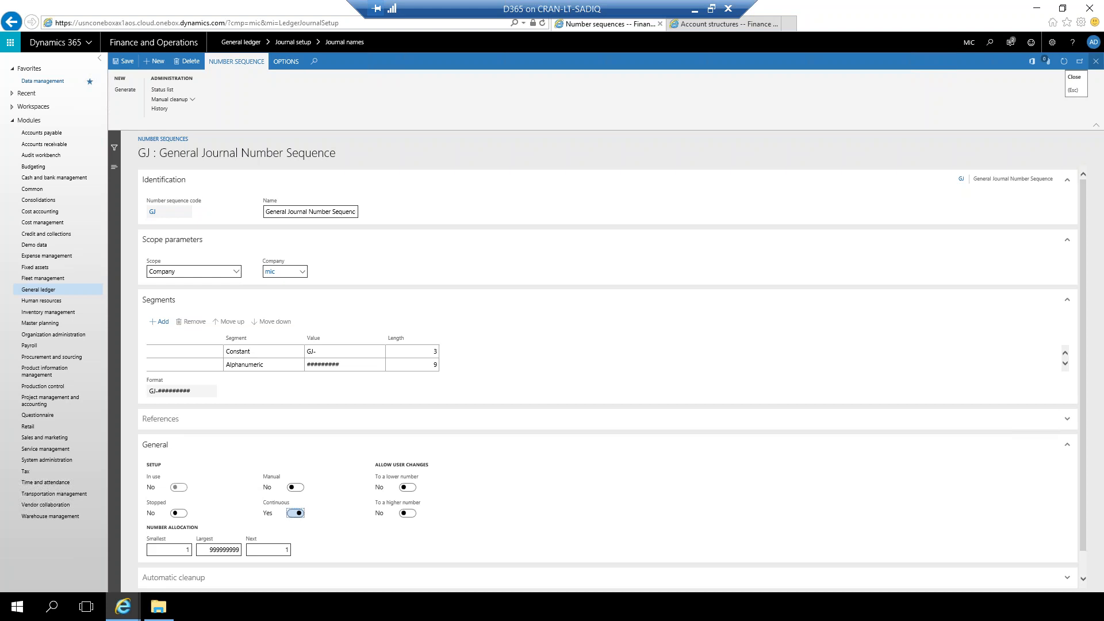
{"action": "left_click", "coordinate": [1096, 61]}
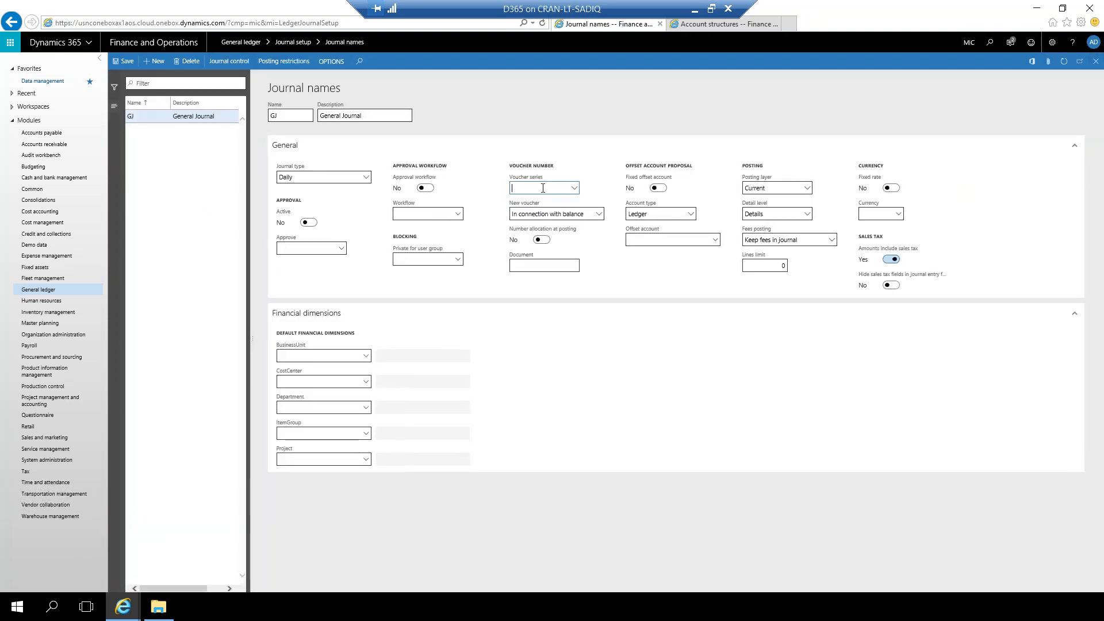
Step: Assign GJ as the General Journal's voucher series, keep new vouchers in connection with balance, and save the journal name
{"action": "type", "text": "gj"}
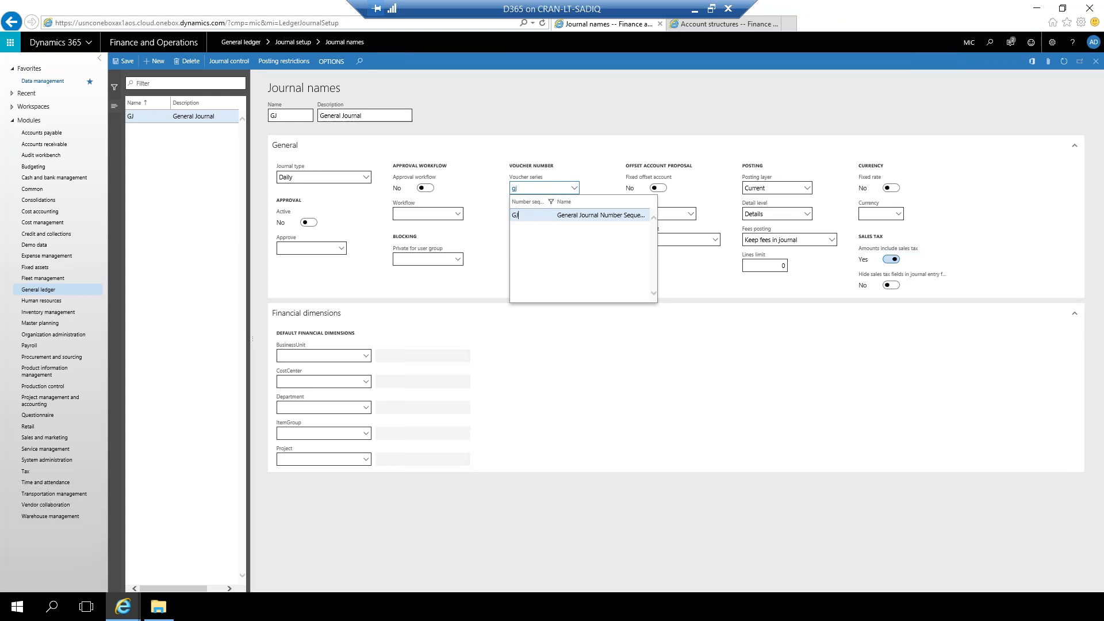
{"action": "key", "text": "Tab"}
{"action": "key", "text": "Tab"}
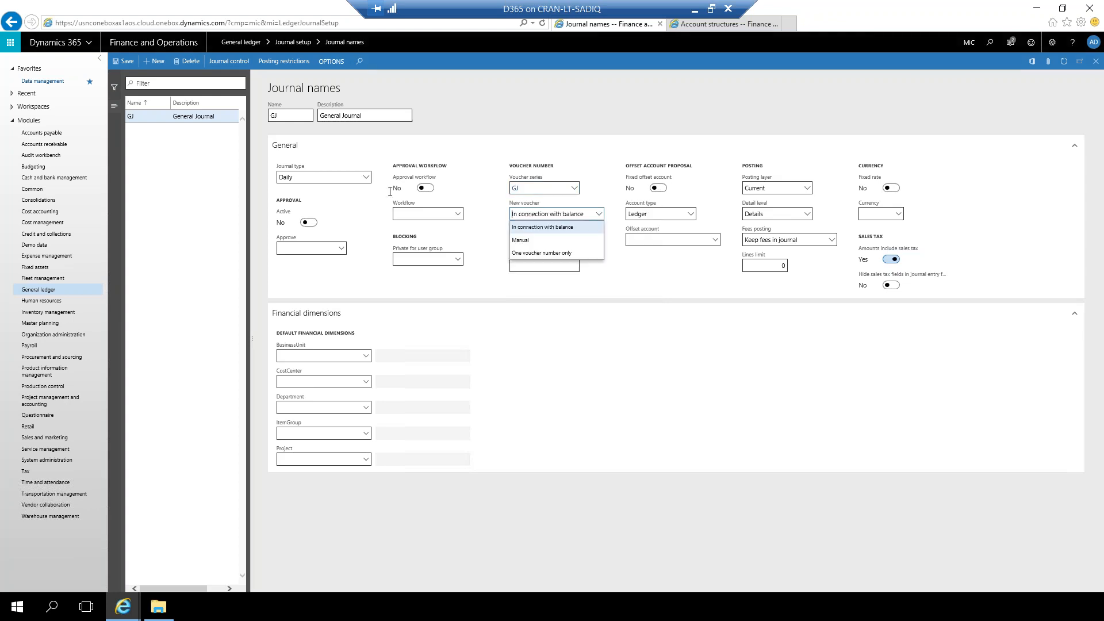
{"action": "left_click", "coordinate": [128, 60]}
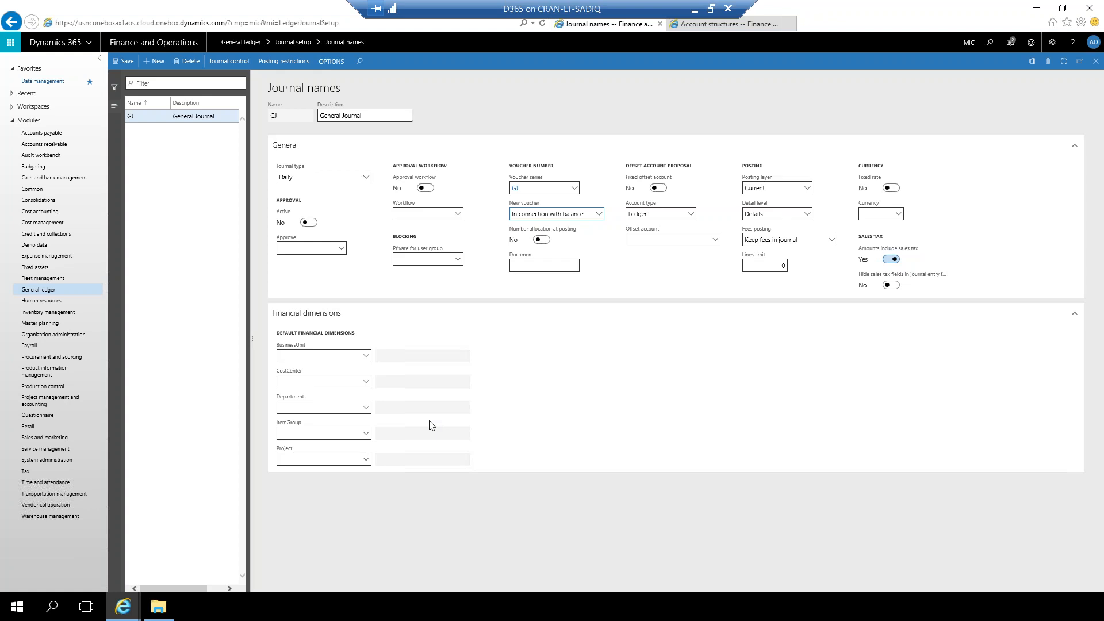
{"action": "left_click", "coordinate": [551, 411]}
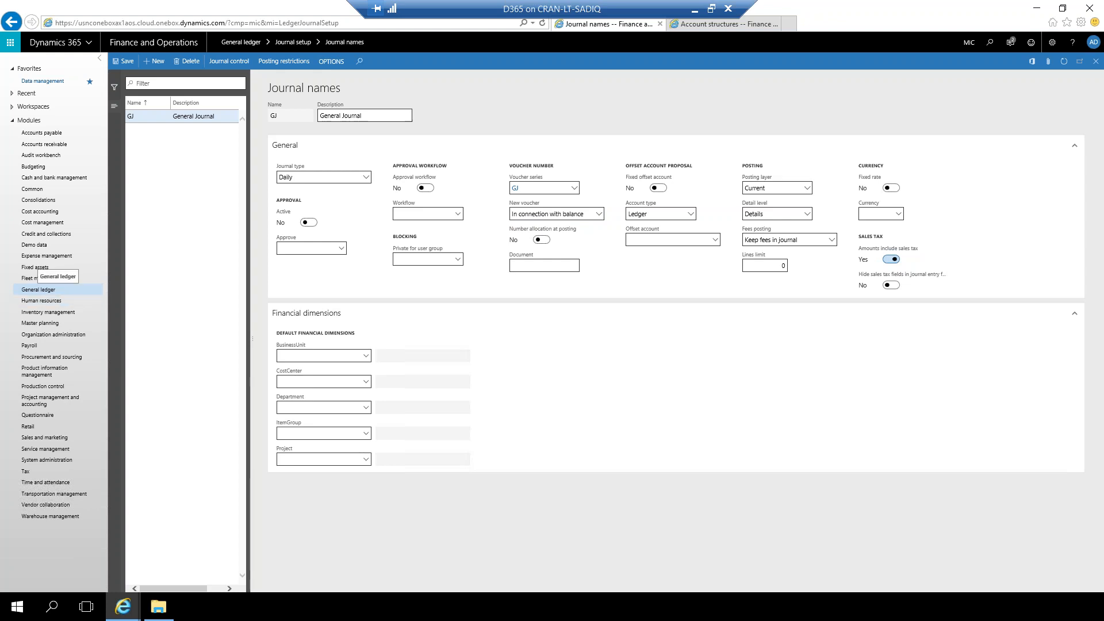
Step: Create a new journal in the General journals list and widen the journal batch number column to fit its content
{"action": "left_click", "coordinate": [32, 292]}
{"action": "left_click", "coordinate": [32, 292]}
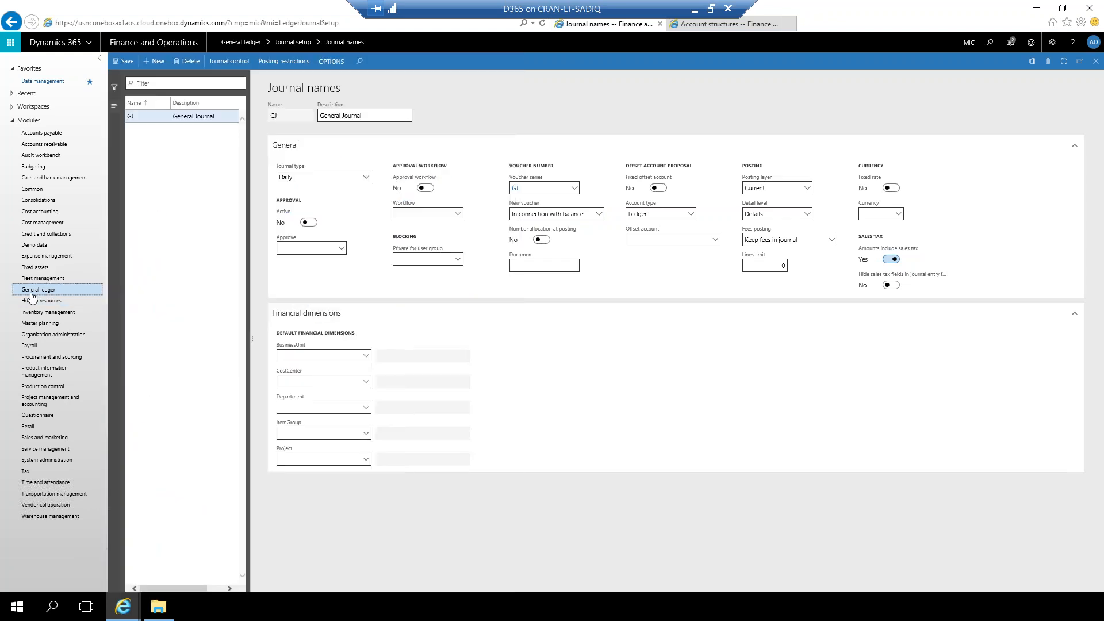
{"action": "left_click", "coordinate": [33, 293]}
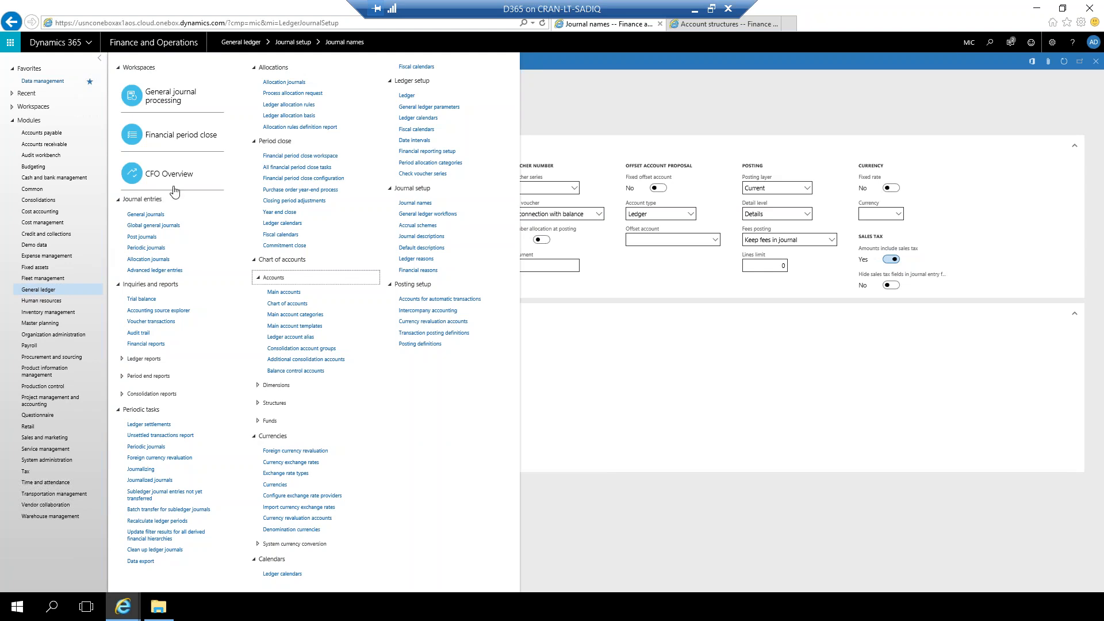
{"action": "left_click", "coordinate": [143, 216]}
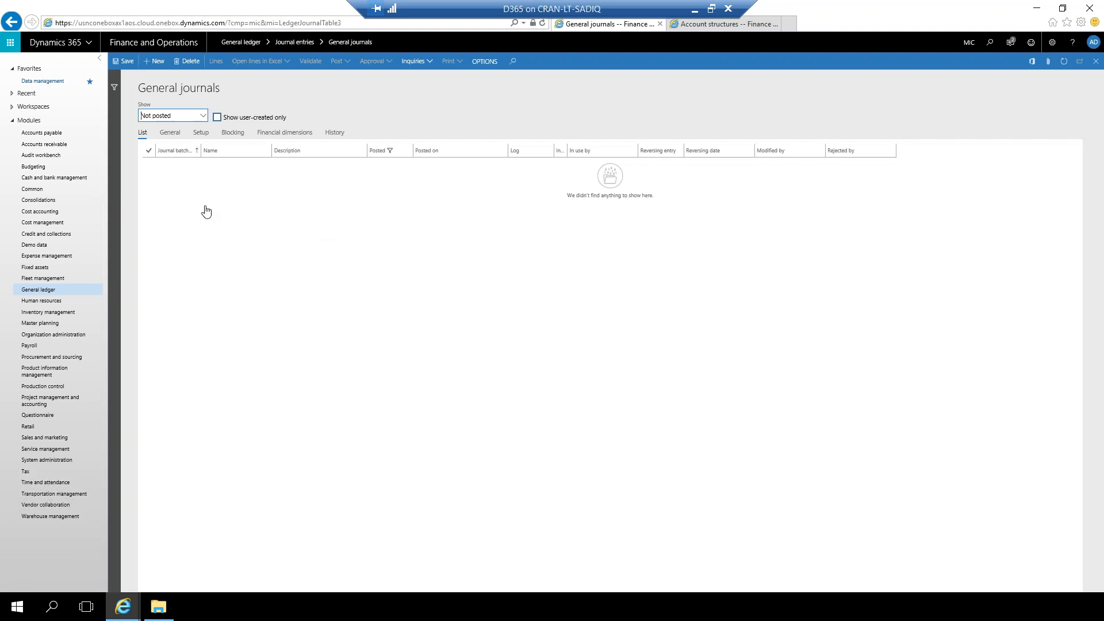
{"action": "left_click", "coordinate": [154, 61]}
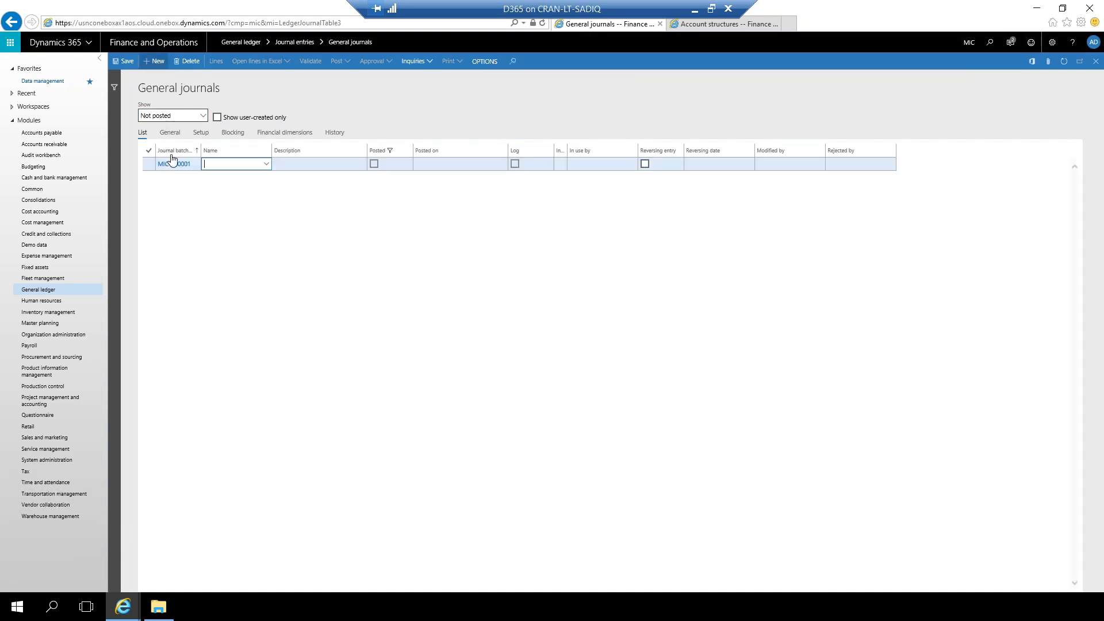
{"action": "double_click", "coordinate": [227, 153]}
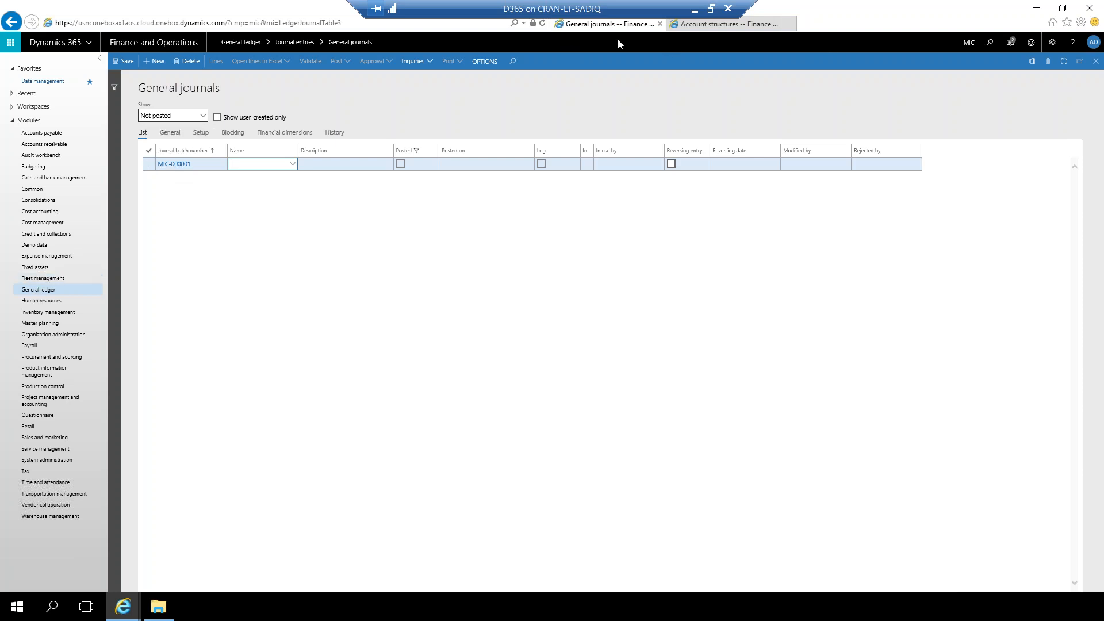
Step: In the general ledger parameters, set the batch transfer rule's transfer mode to Synchronous and save it, accepting that setting
{"action": "left_click", "coordinate": [719, 23]}
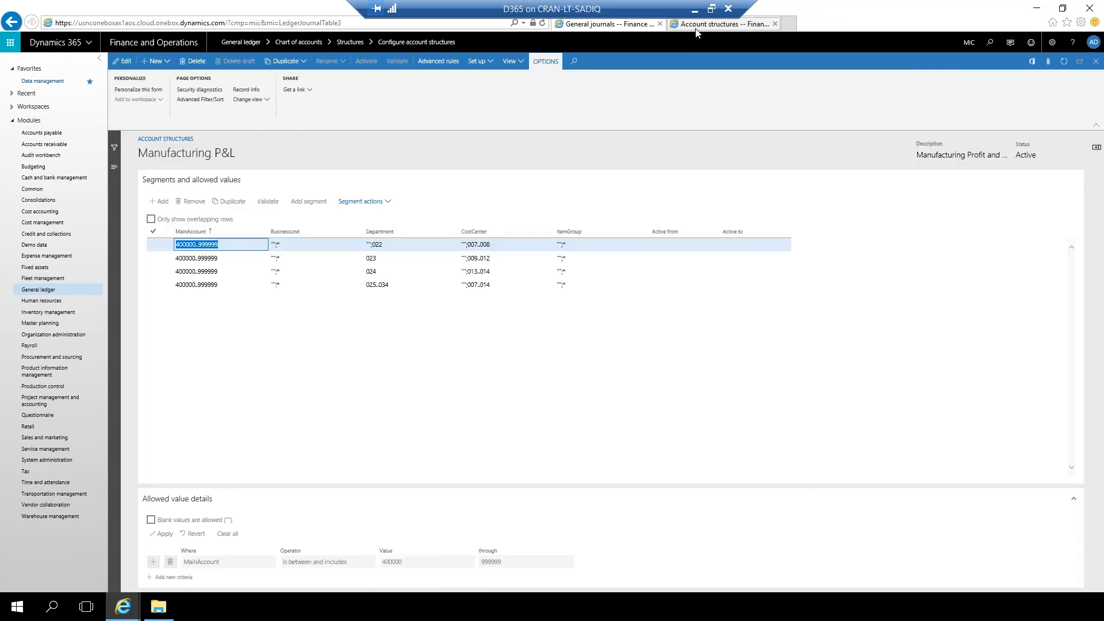
{"action": "left_click", "coordinate": [41, 292]}
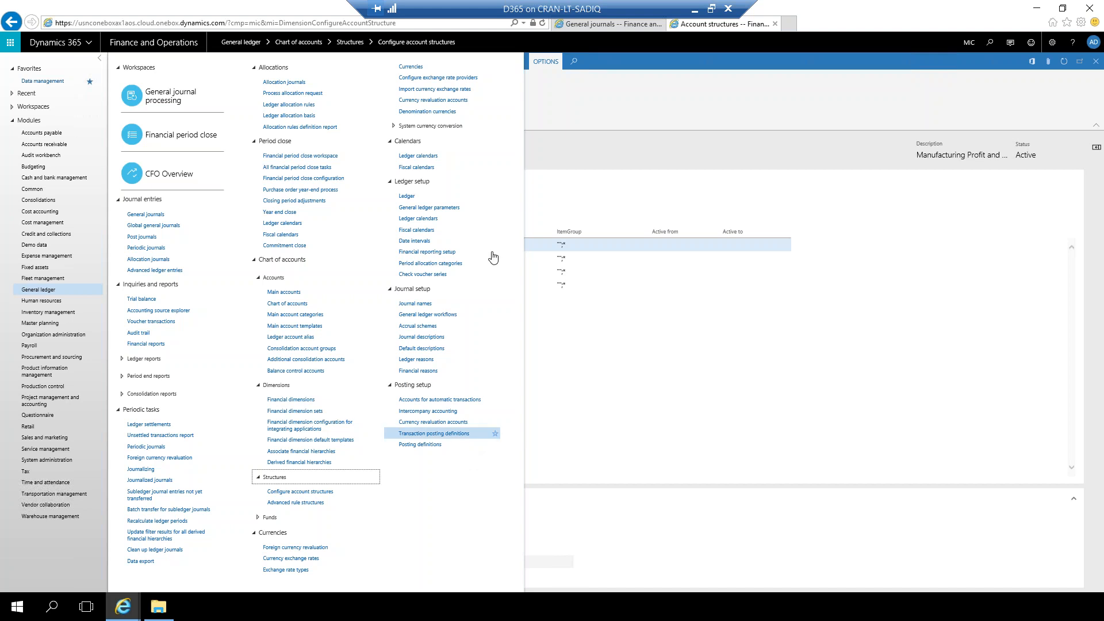
{"action": "left_click", "coordinate": [446, 208]}
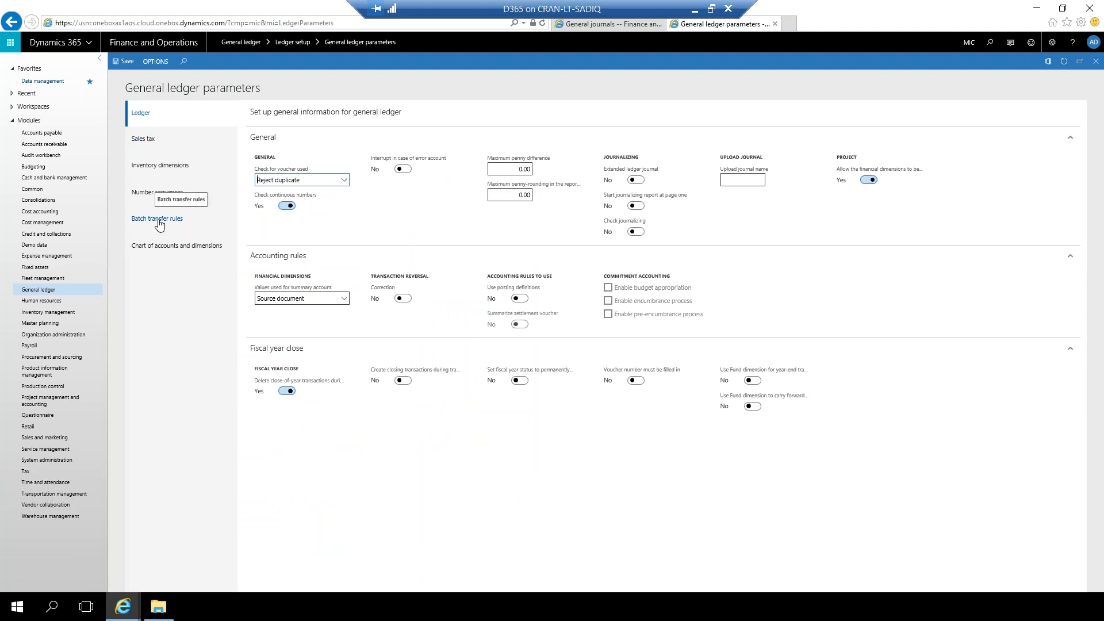
{"action": "left_click", "coordinate": [196, 223]}
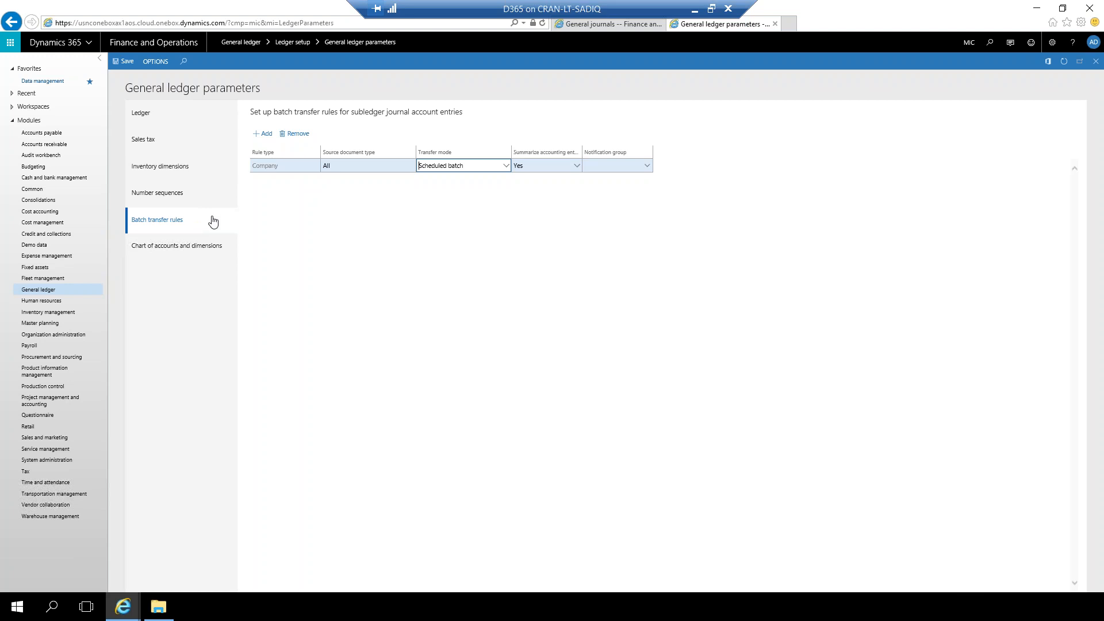
{"action": "left_click", "coordinate": [507, 167]}
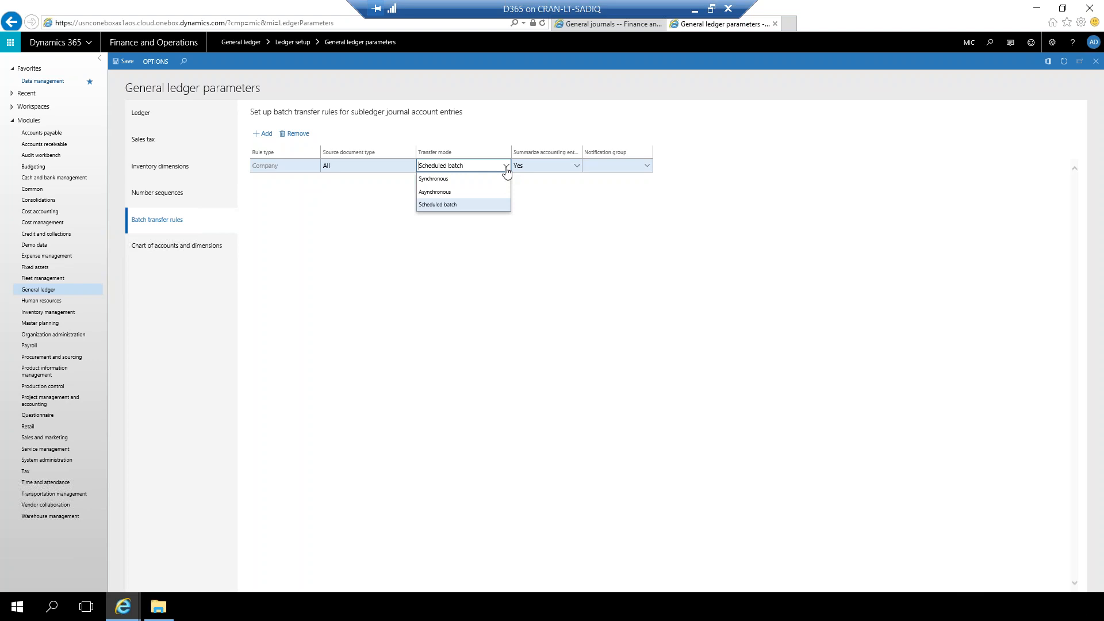
{"action": "left_click", "coordinate": [433, 179]}
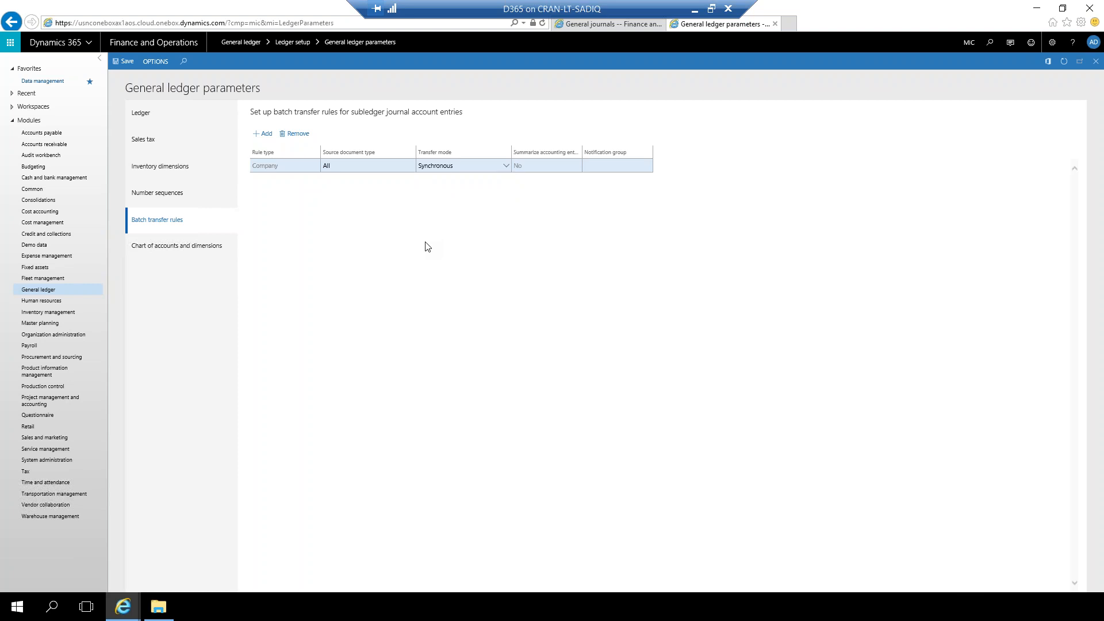
{"action": "left_click", "coordinate": [124, 62]}
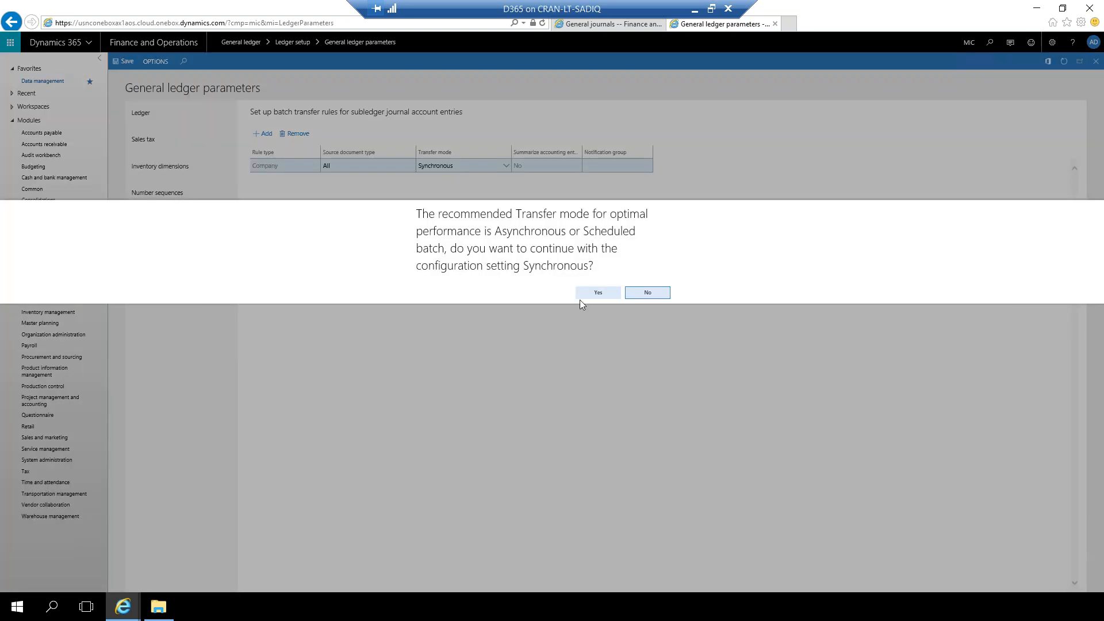
{"action": "left_click", "coordinate": [596, 292]}
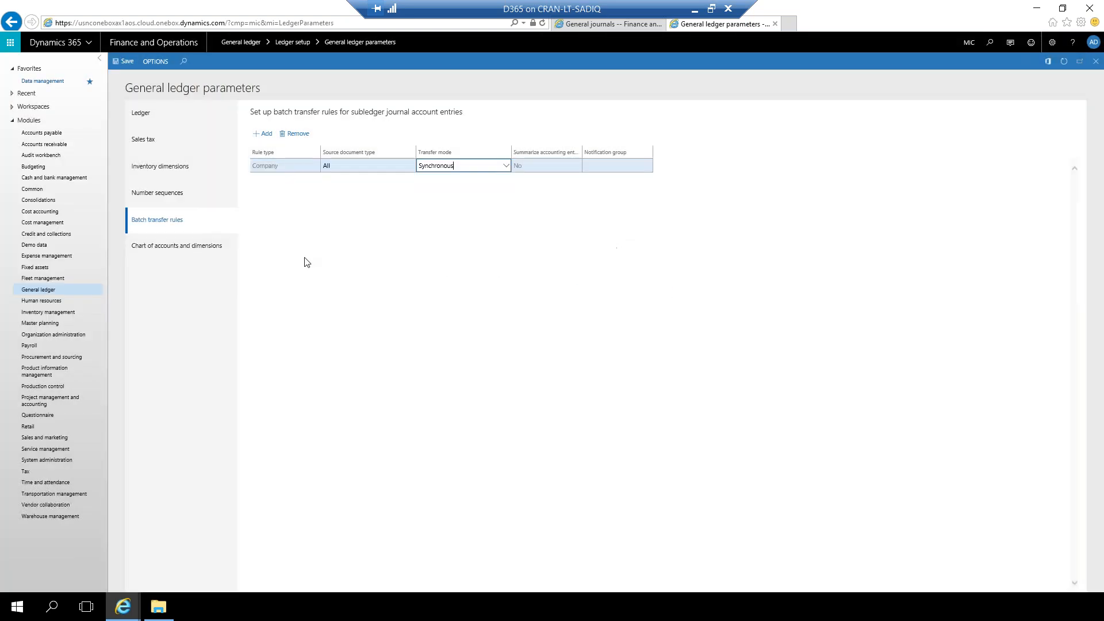
Step: Check which number sequence code is assigned to the journal batch number in the general ledger parameters
{"action": "left_click", "coordinate": [184, 194]}
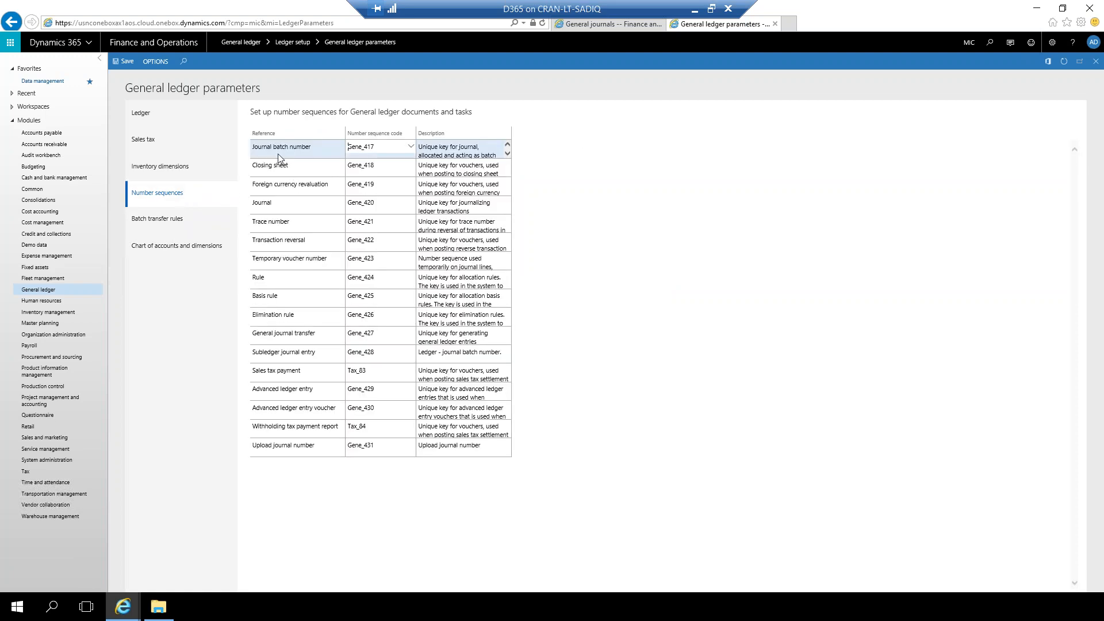
{"action": "left_click_drag", "start_coordinate": [261, 147], "coordinate": [311, 147]}
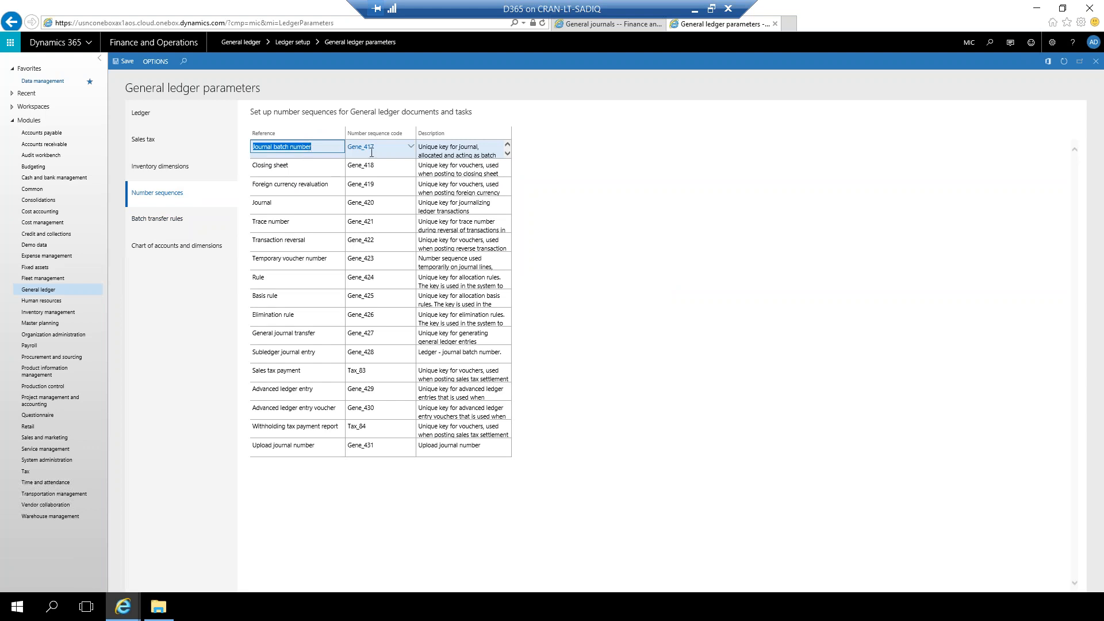
{"action": "mouse_move", "coordinate": [366, 150]}
Step: Return to the general journals, choose GJ as the new journal's name and open its lines
{"action": "left_click", "coordinate": [606, 24]}
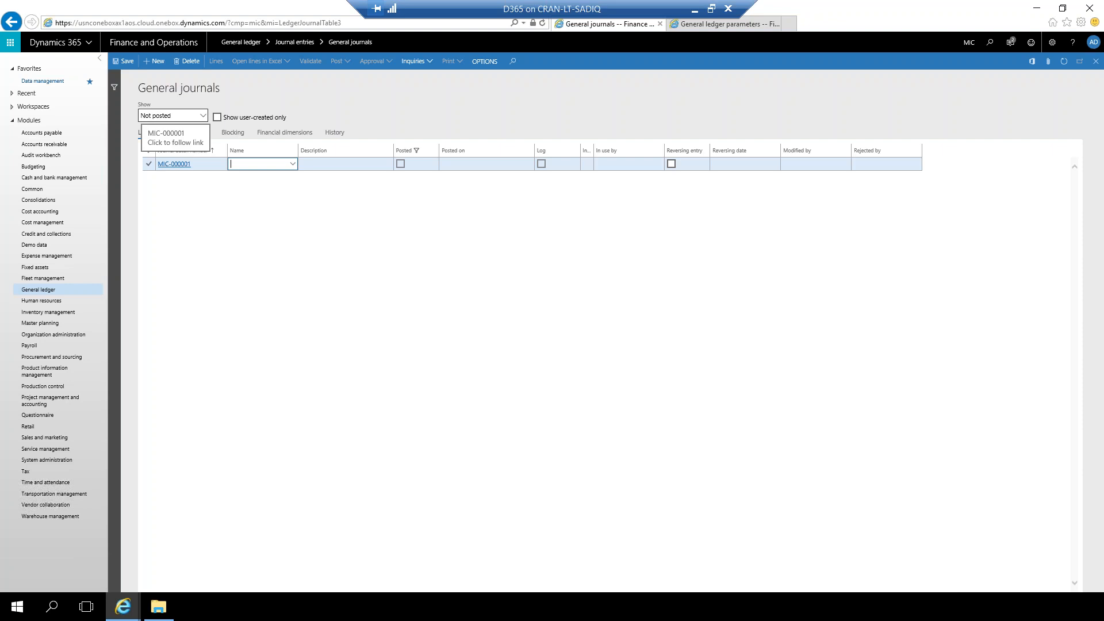
{"action": "left_click", "coordinate": [293, 164]}
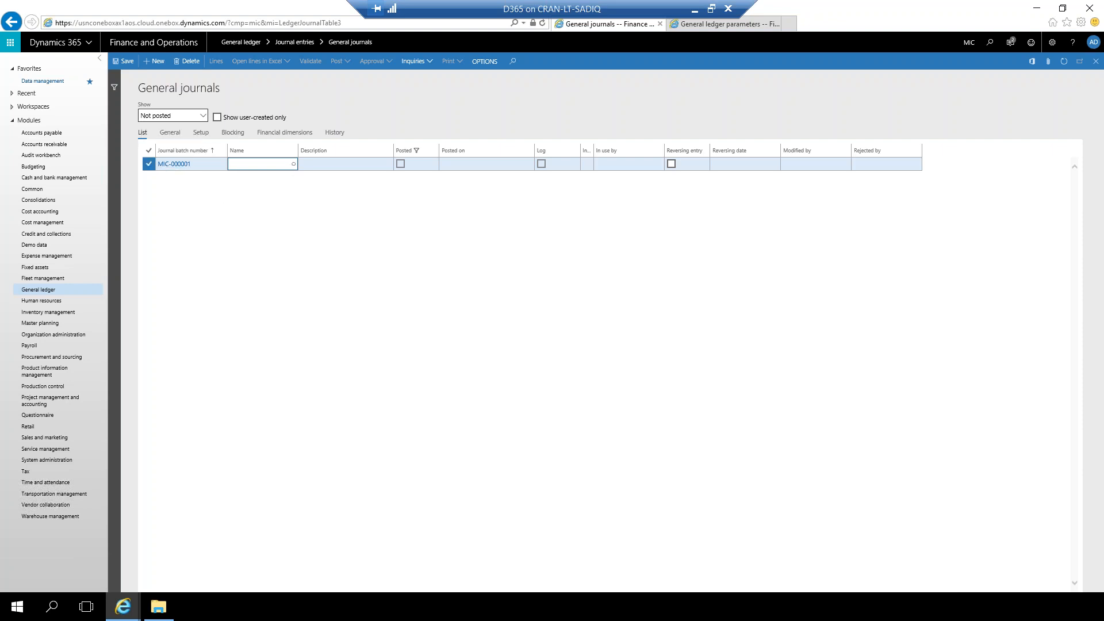
{"action": "left_click", "coordinate": [257, 196]}
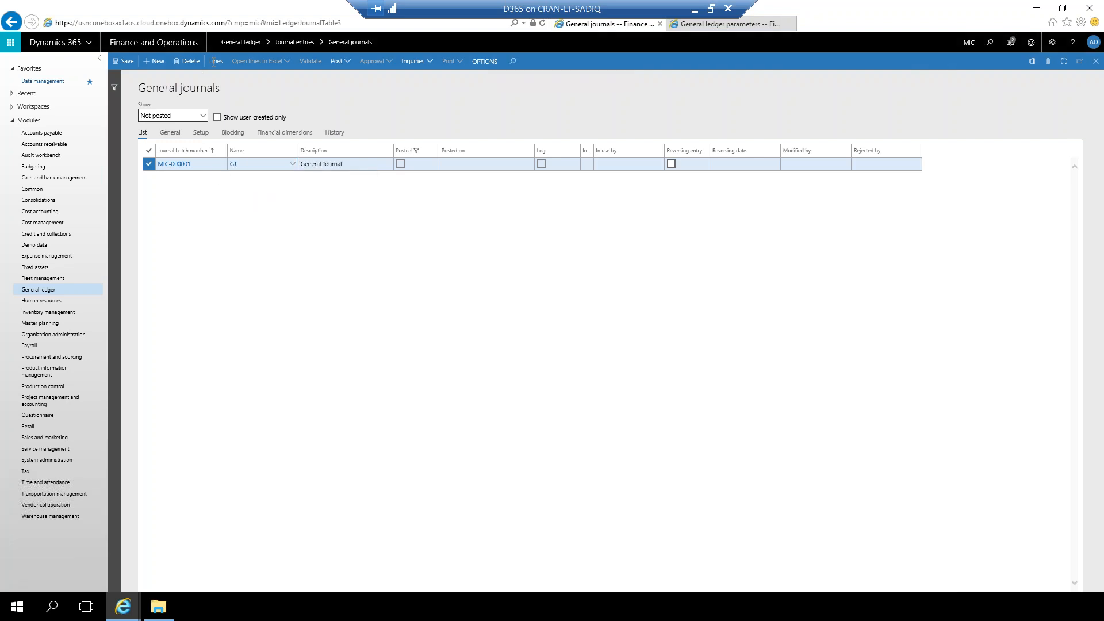
{"action": "left_click", "coordinate": [217, 61]}
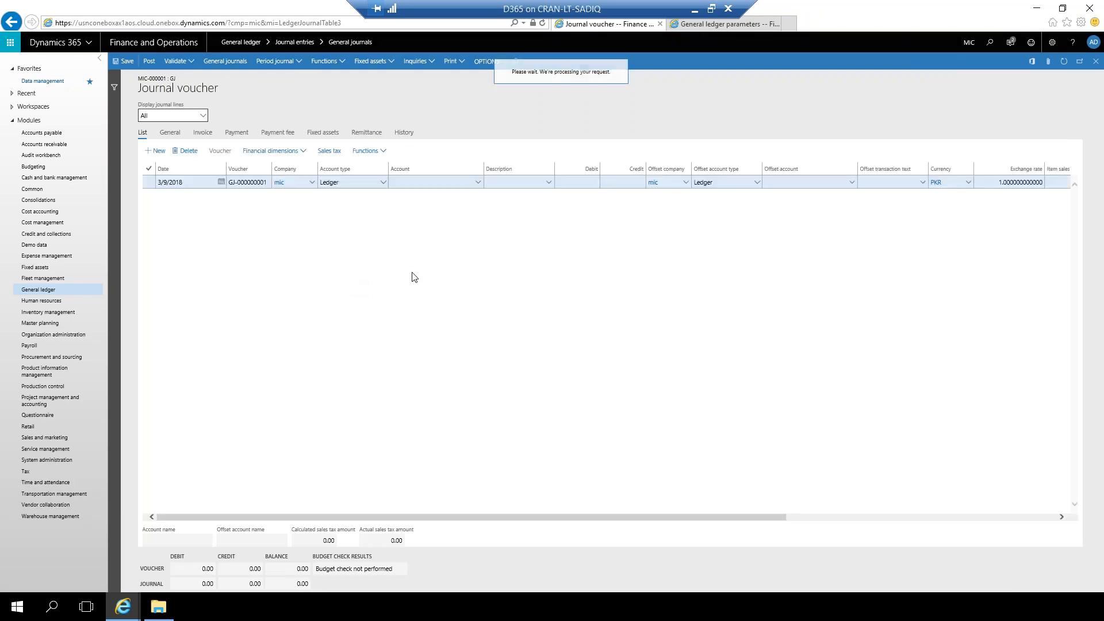
Step: Search the main accounts for *loan and set the voucher line's account to 250100, Longterm Bank Loans, without dimensions
{"action": "left_click", "coordinate": [476, 182]}
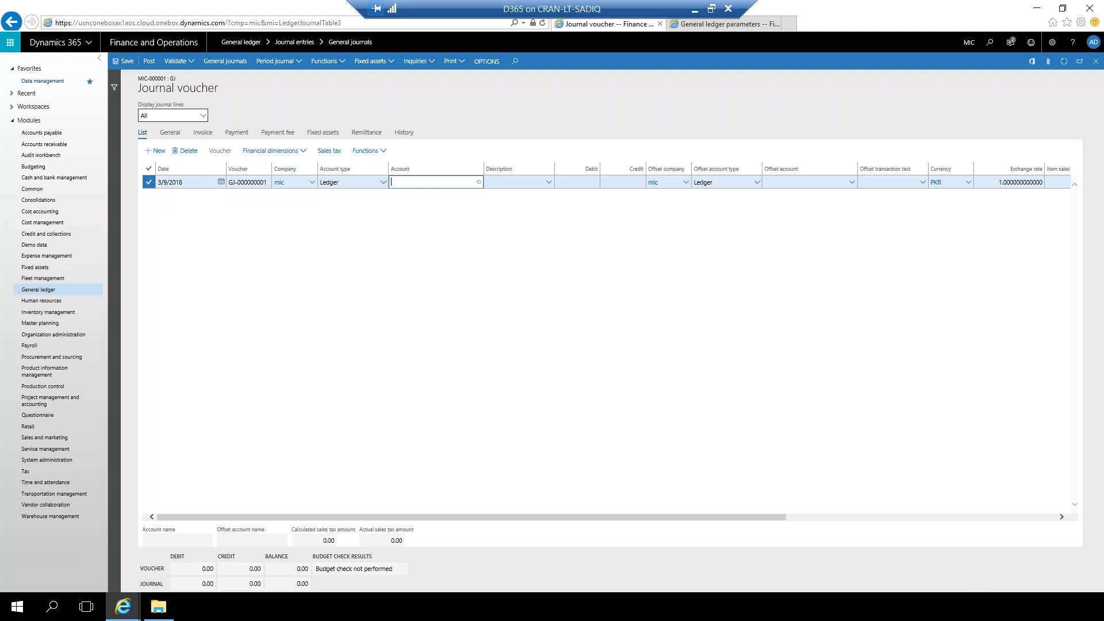
{"action": "left_click", "coordinate": [429, 182]}
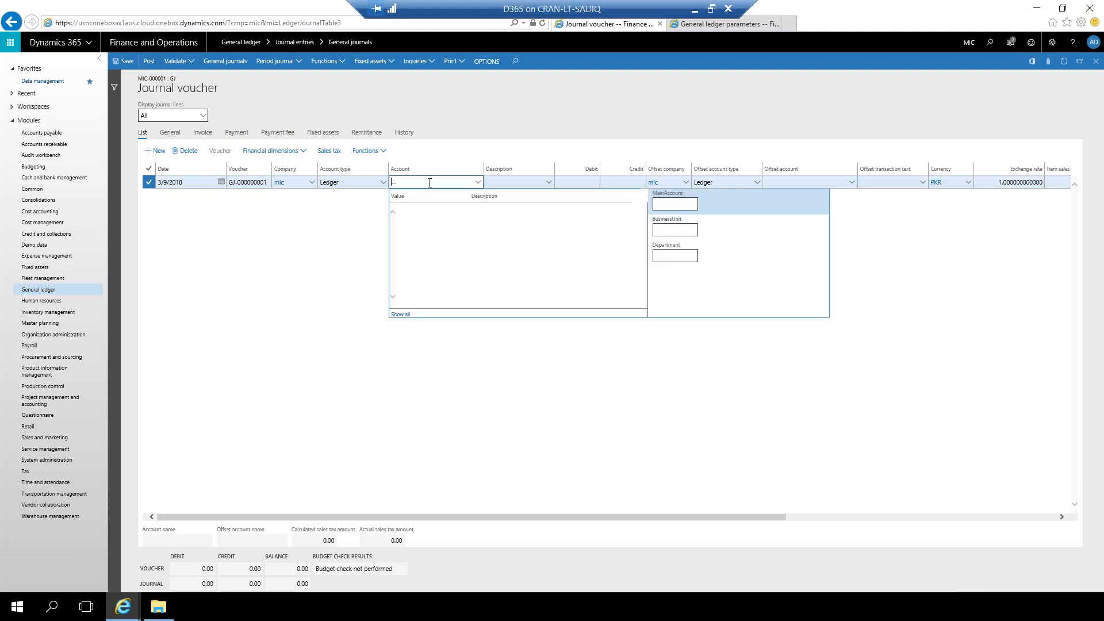
{"action": "left_click", "coordinate": [430, 183]}
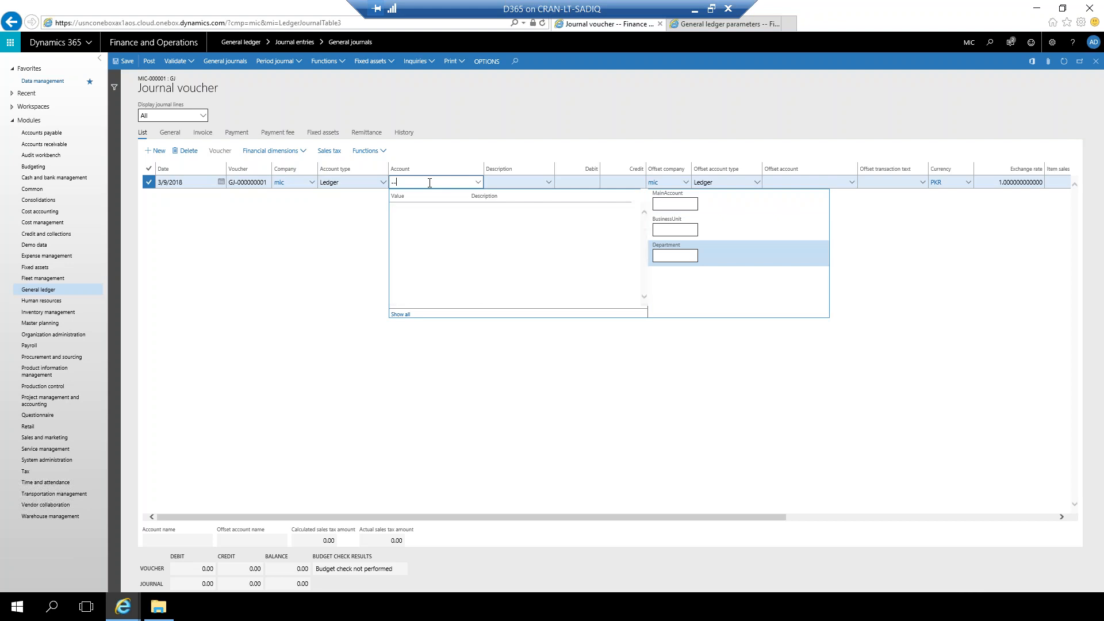
{"action": "key", "text": "BackSpace"}
{"action": "key", "text": "BackSpace"}
{"action": "type", "text": "loan"}
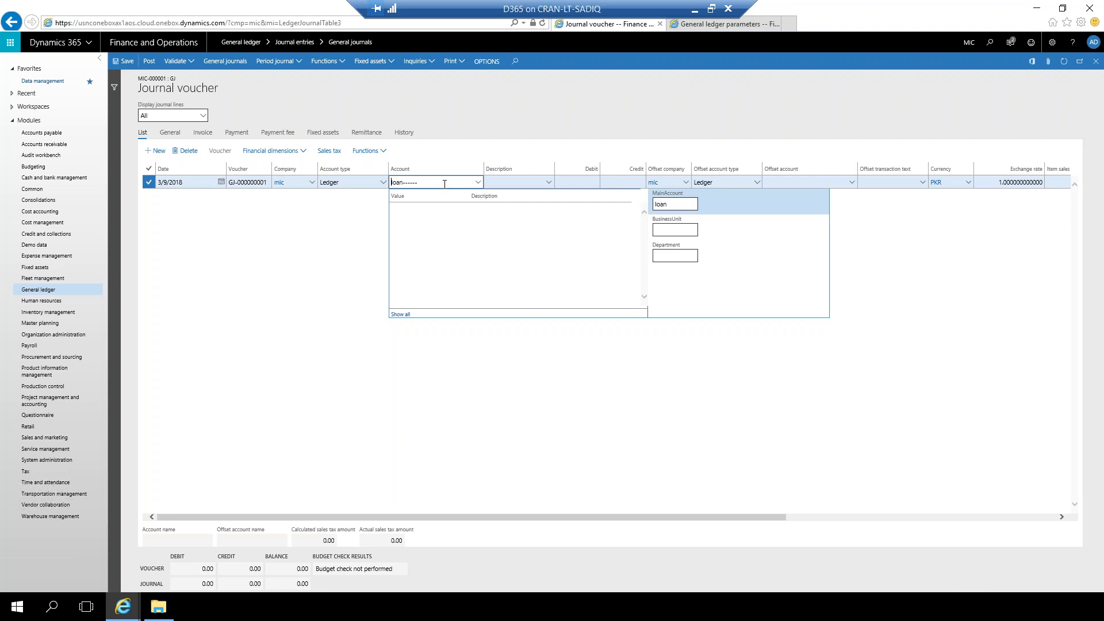
{"action": "type", "text": "*"}
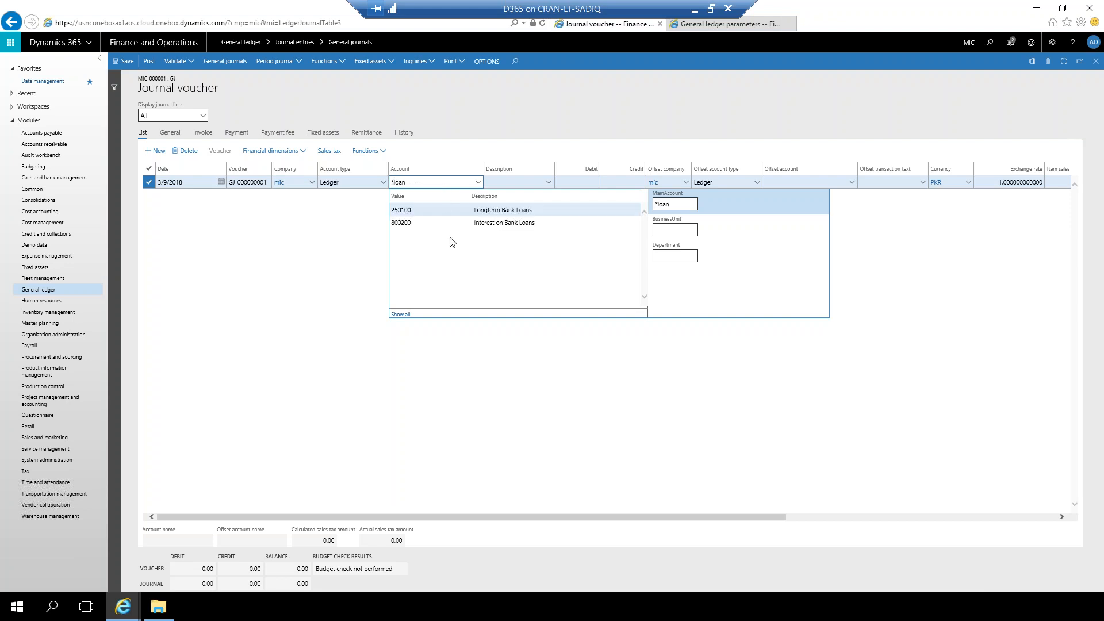
{"action": "left_click", "coordinate": [405, 210]}
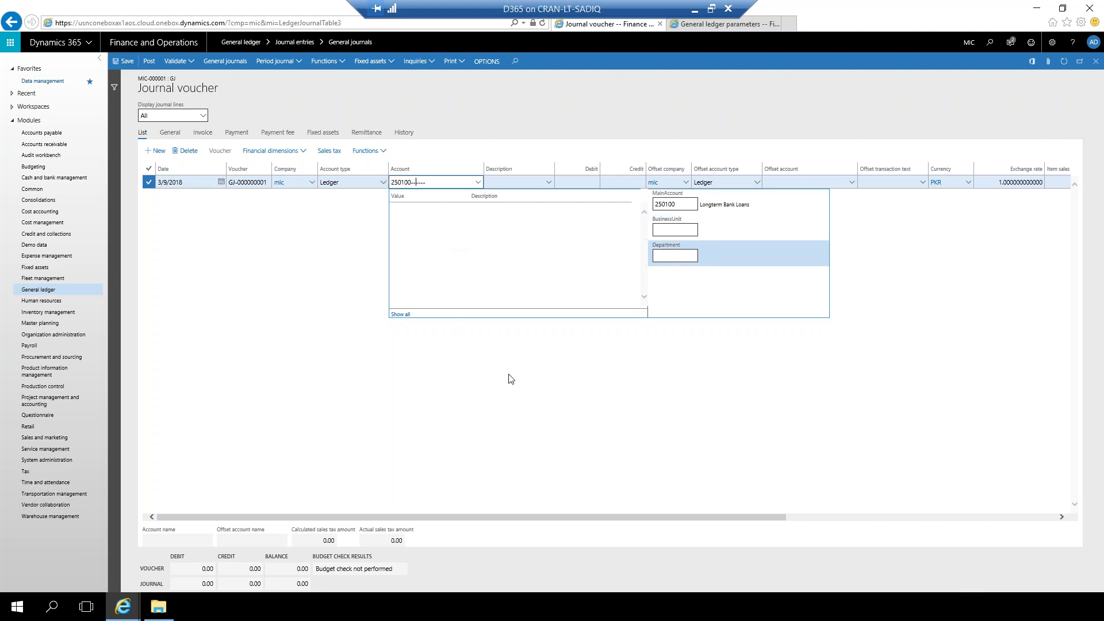
{"action": "left_click", "coordinate": [317, 299]}
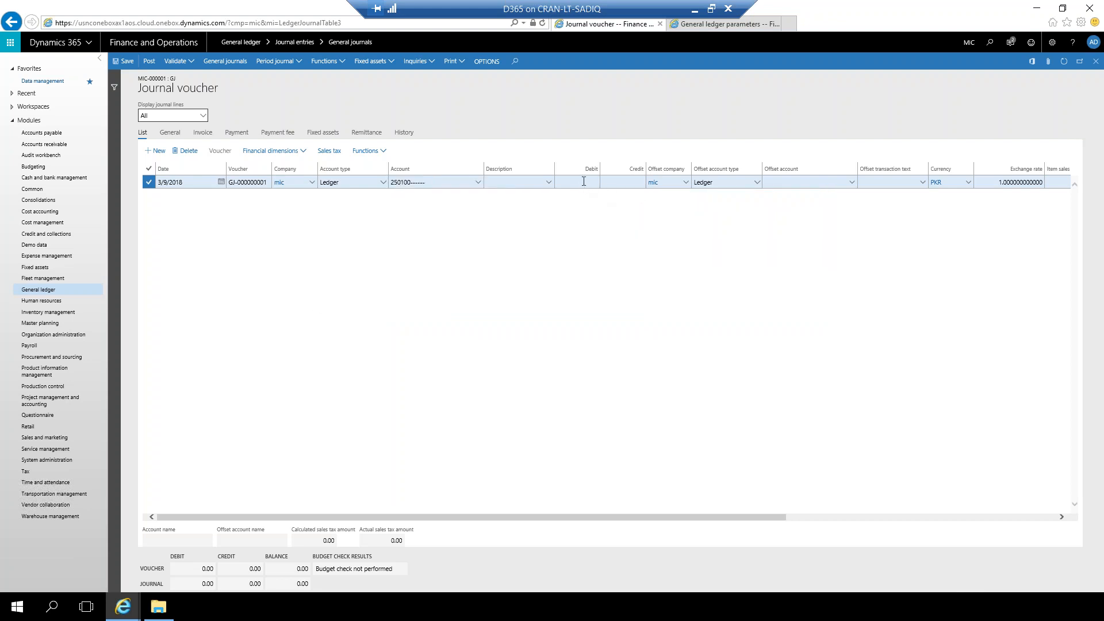
Step: Enter a credit of 100,000.00 on the line and choose 110110, Bank Account - USD, as the offset account
{"action": "left_click", "coordinate": [622, 182]}
{"action": "type", "text": "100"}
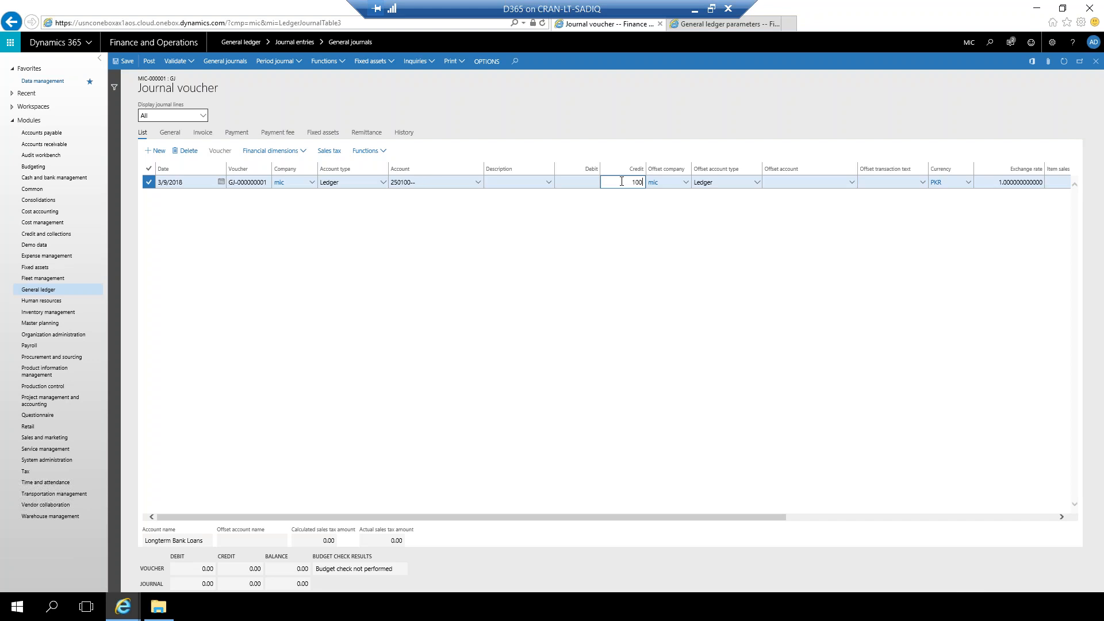
{"action": "type", "text": "000.00"}
{"action": "left_click", "coordinate": [805, 182]}
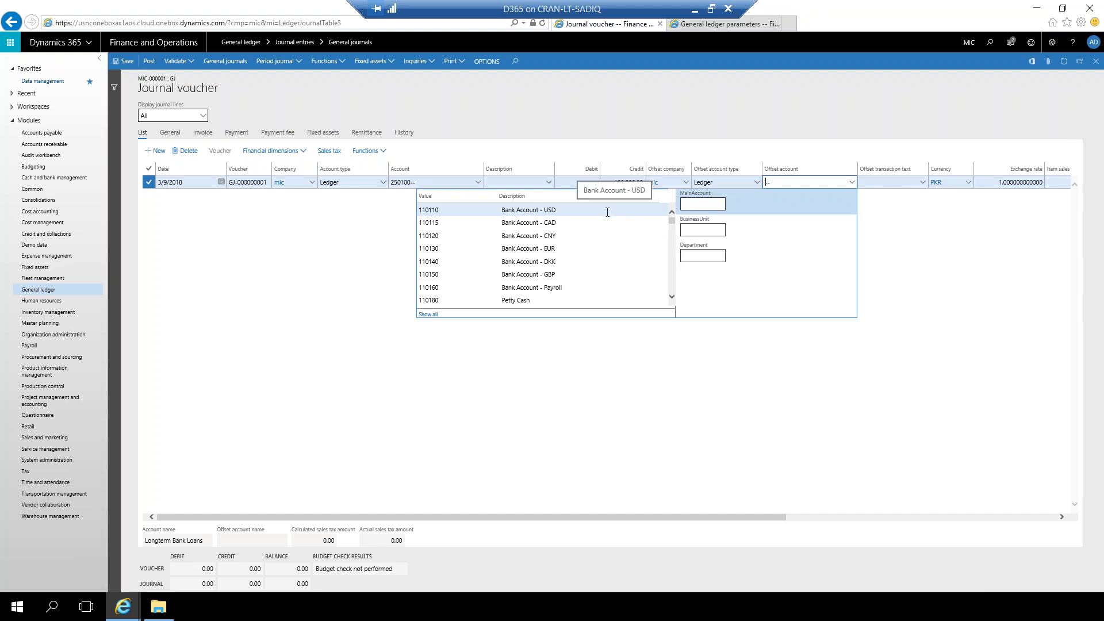
{"action": "left_click", "coordinate": [520, 211]}
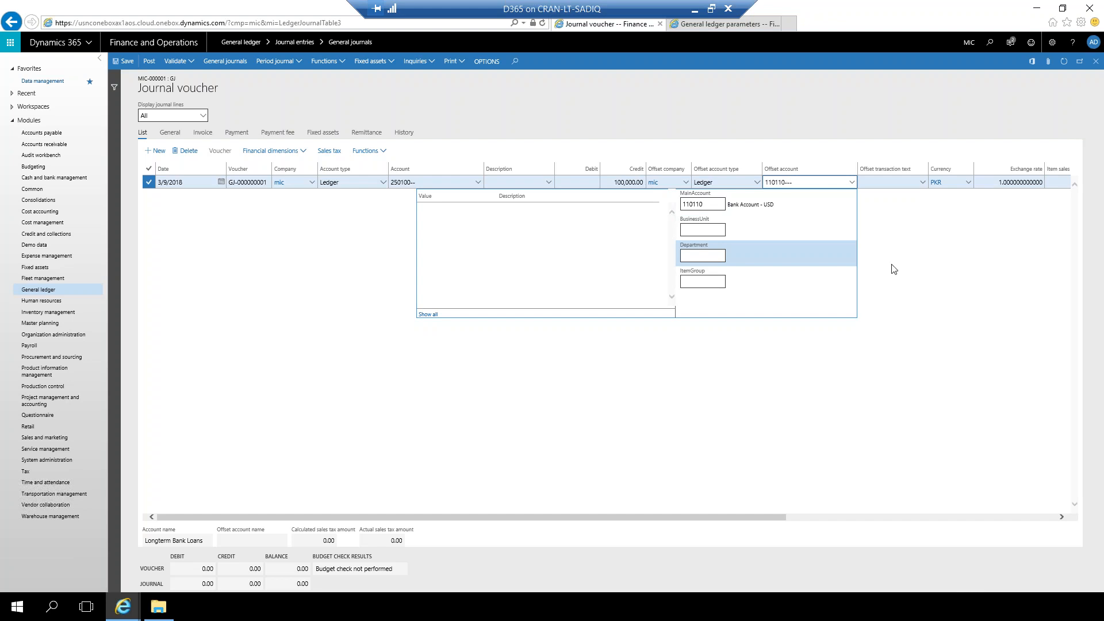
{"action": "left_click", "coordinate": [923, 268]}
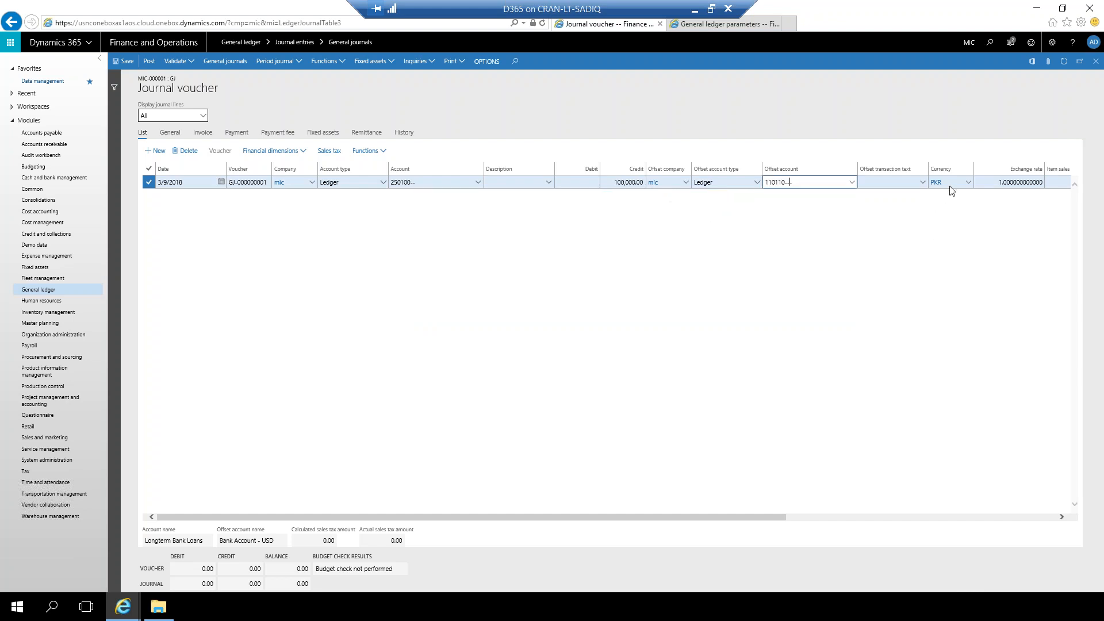
{"action": "left_click", "coordinate": [859, 249]}
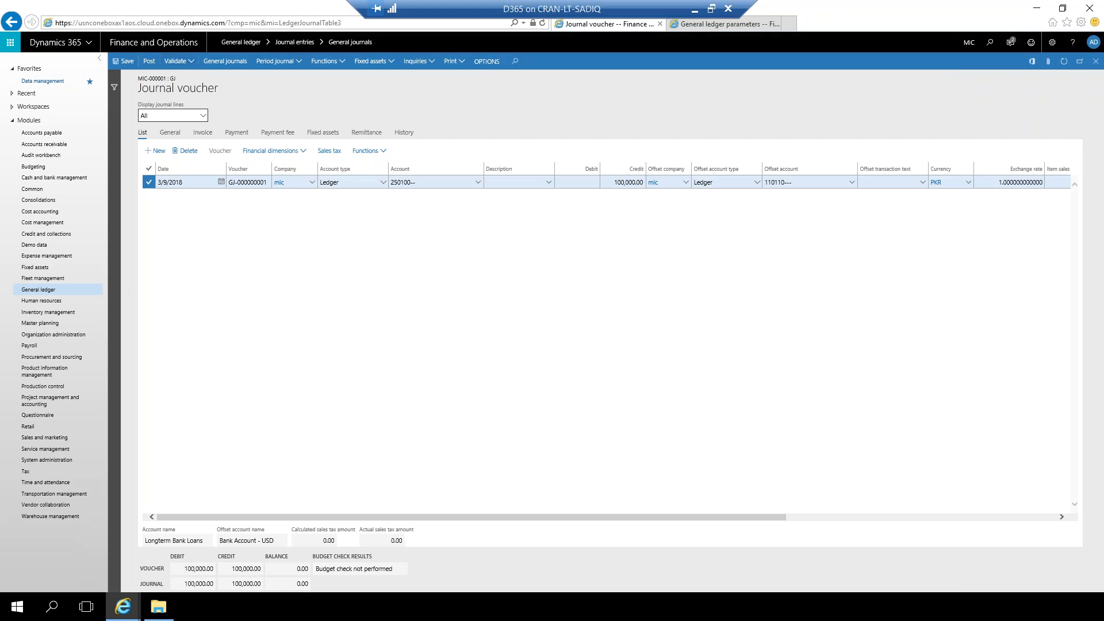
Step: Validate and post the journal, and open the voucher transactions of its line
{"action": "left_click", "coordinate": [176, 61]}
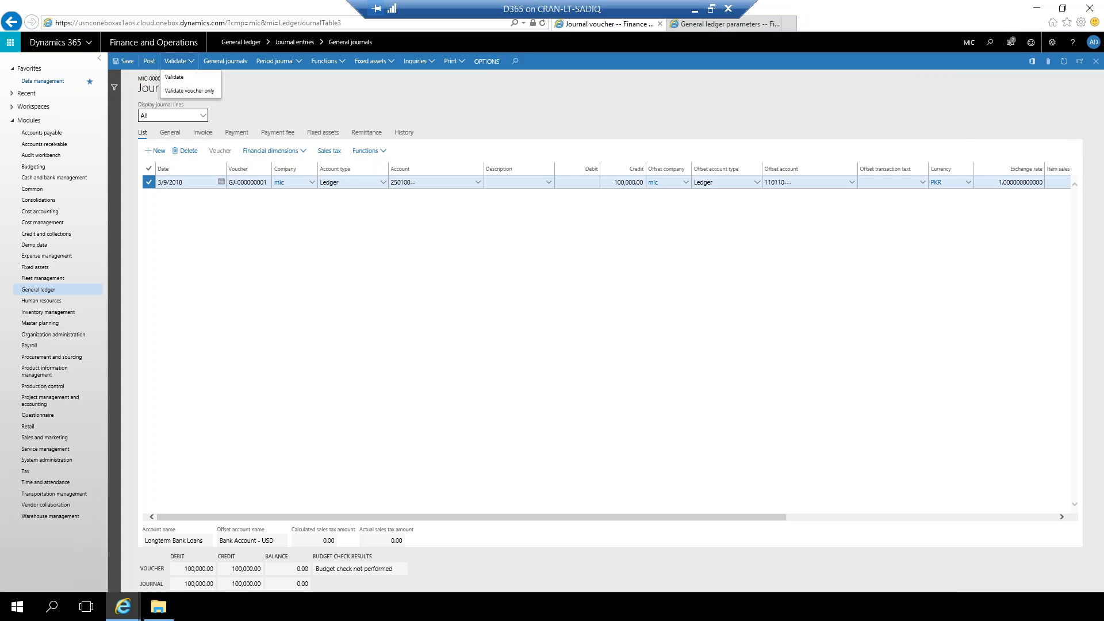
{"action": "left_click", "coordinate": [174, 77]}
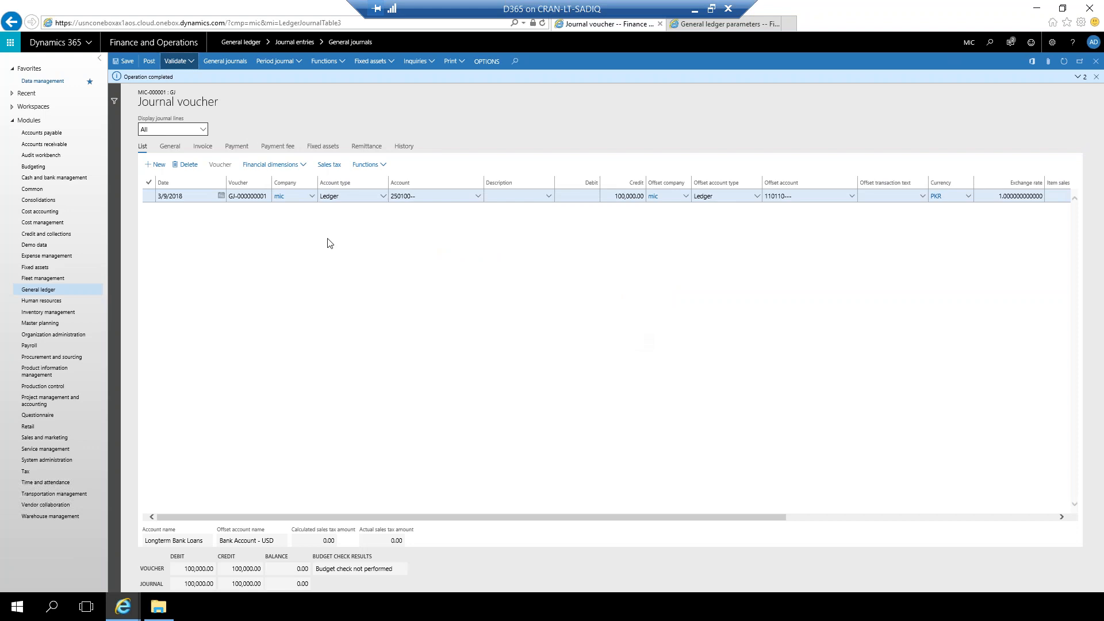
{"action": "left_click", "coordinate": [149, 63]}
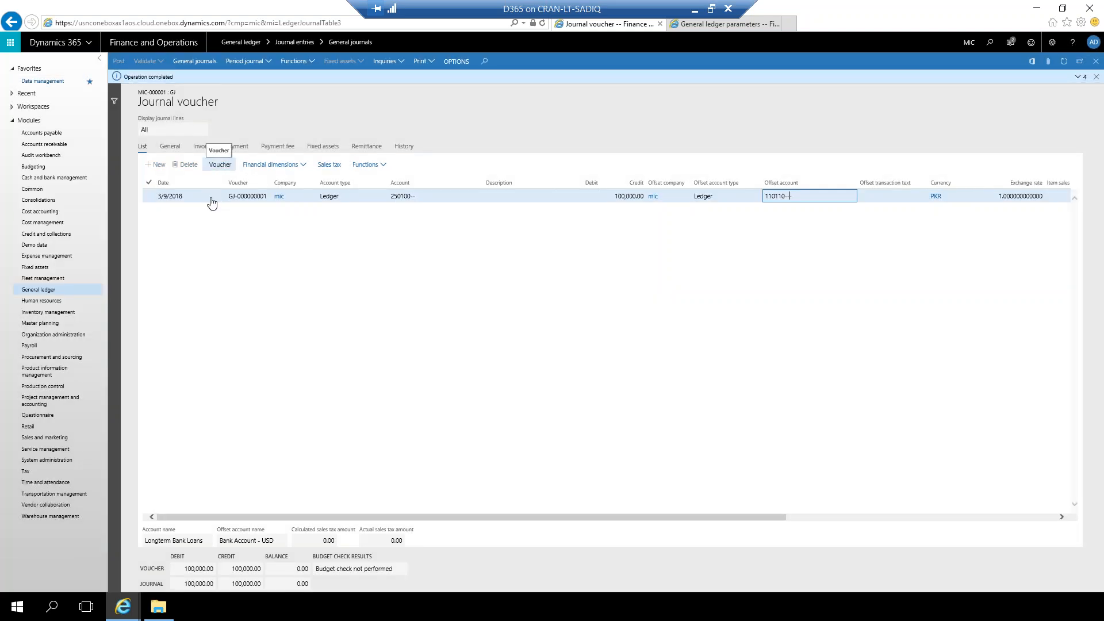
{"action": "left_click", "coordinate": [218, 168]}
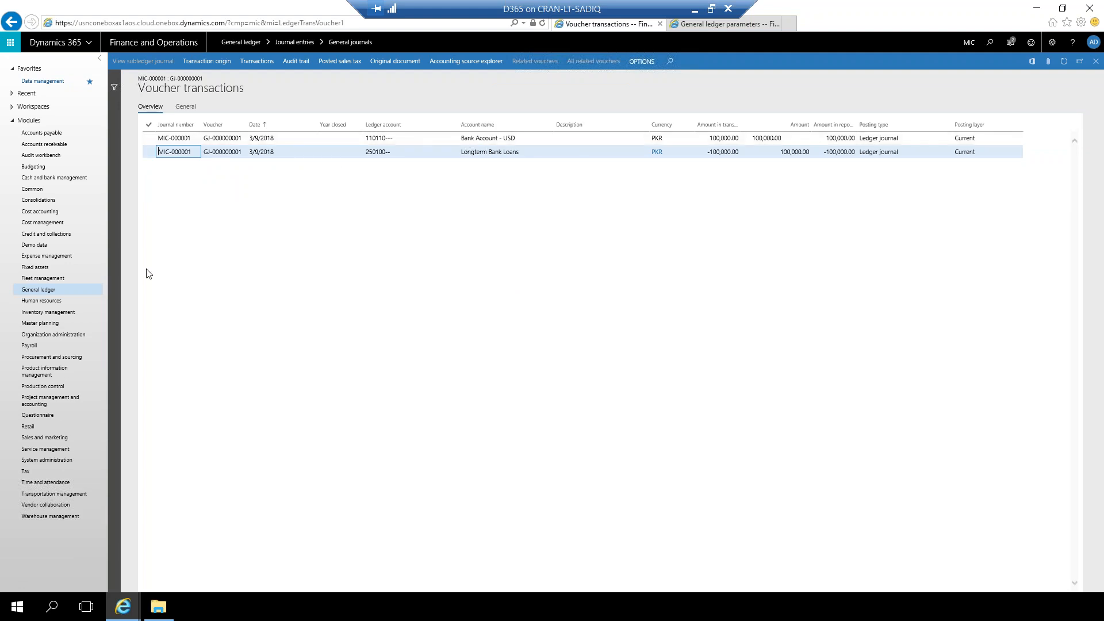
Step: Open the general ledger's financial dimension sets and examine which dimensions the MA+BU set contains
{"action": "left_click", "coordinate": [39, 293]}
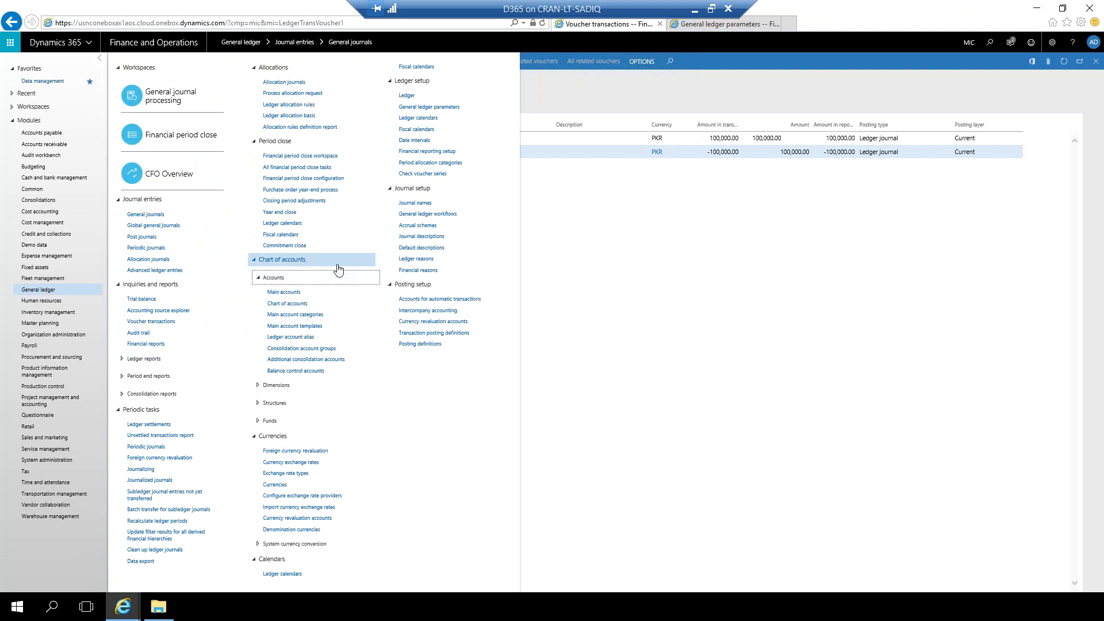
{"action": "left_click", "coordinate": [258, 387]}
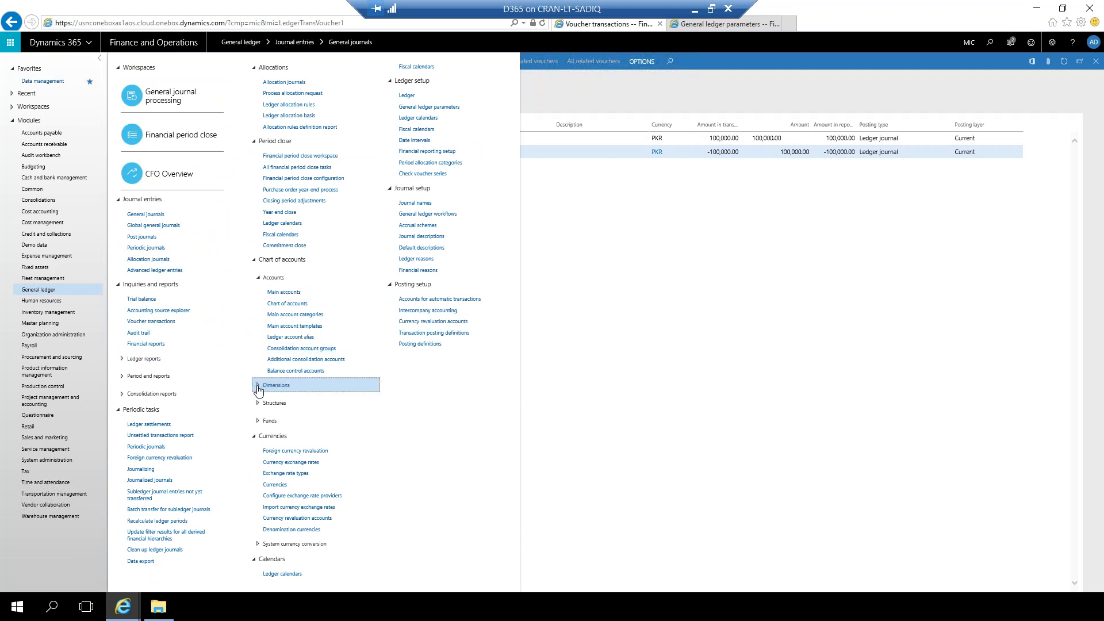
{"action": "left_click", "coordinate": [258, 387]}
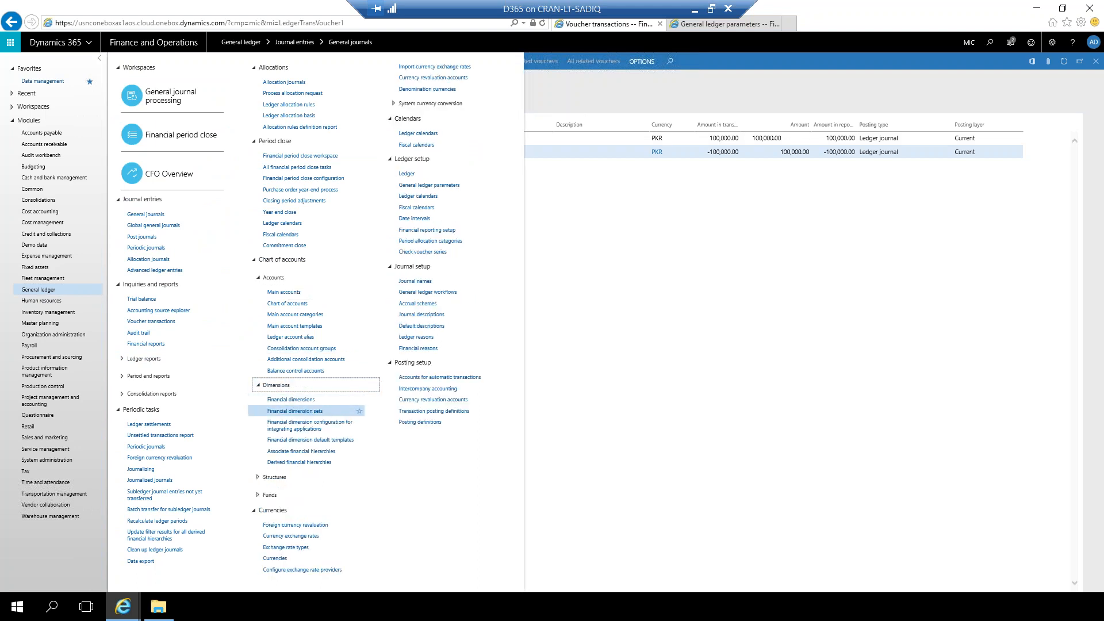
{"action": "left_click", "coordinate": [295, 411]}
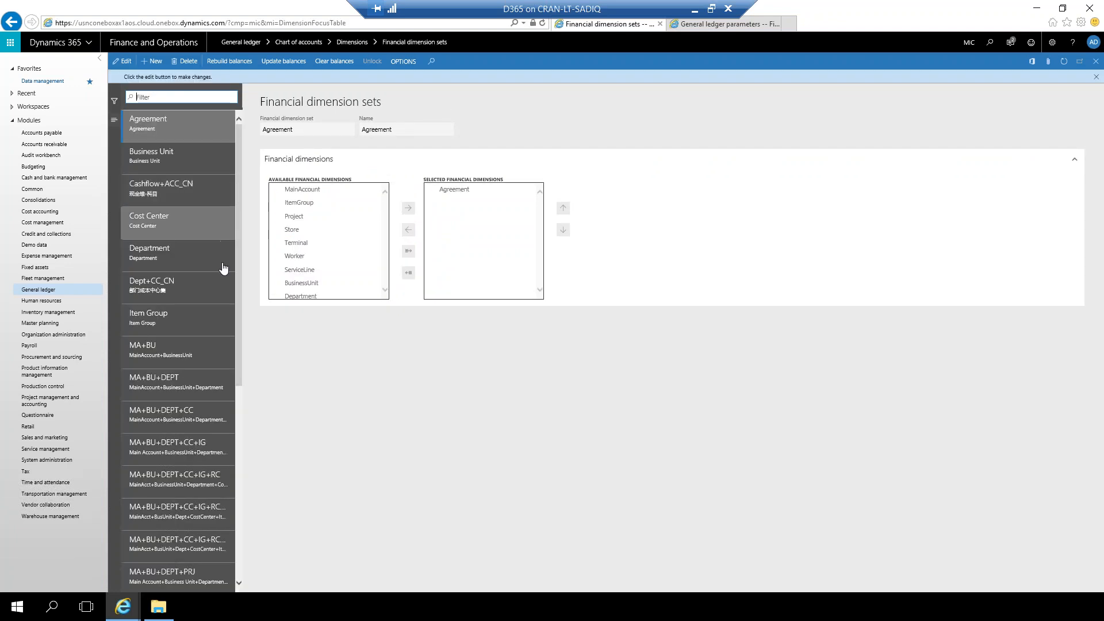
{"action": "double_click", "coordinate": [144, 355]}
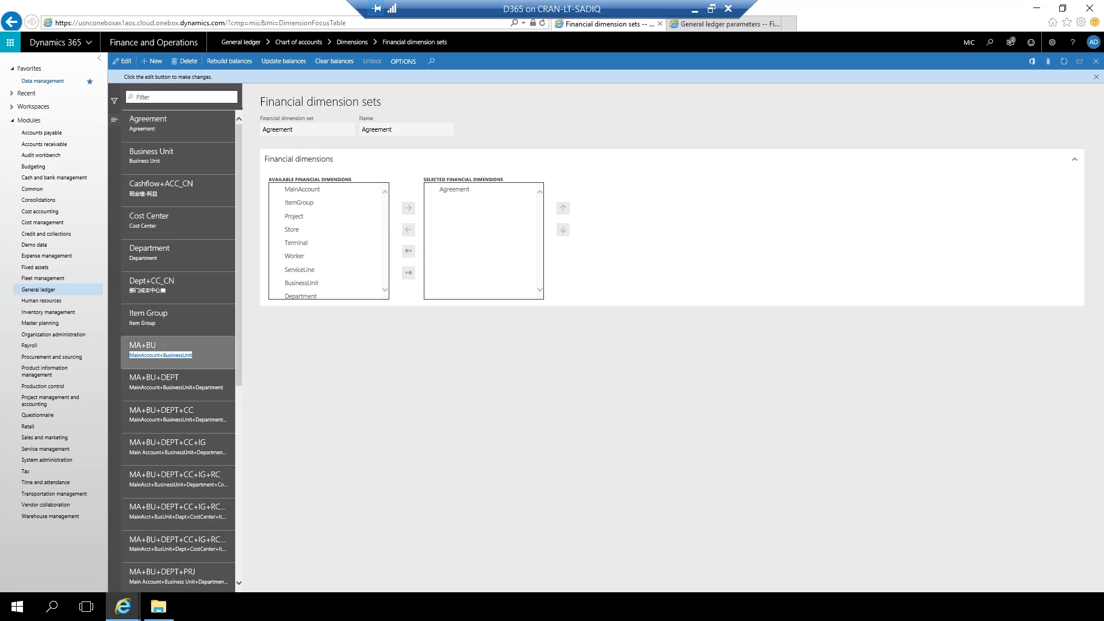
{"action": "double_click", "coordinate": [193, 347]}
{"action": "left_click", "coordinate": [174, 354]}
Step: Find the Main Account dimension set and examine its selected and available financial dimensions
{"action": "scroll", "coordinate": [174, 350], "scroll_direction": "down", "scroll_amount": 4}
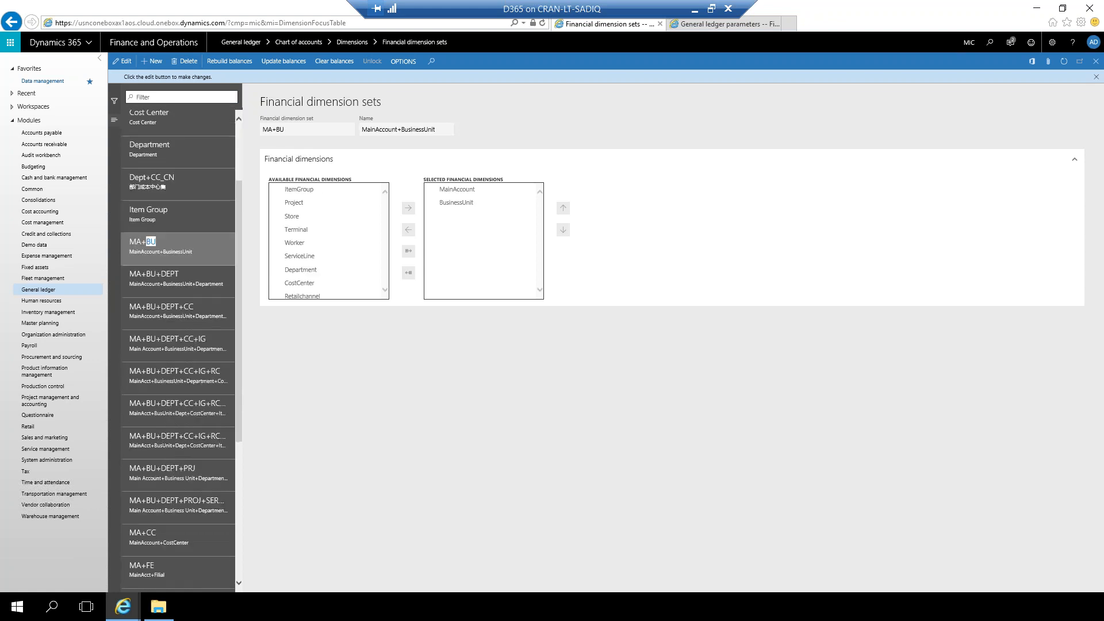
{"action": "scroll", "coordinate": [174, 345], "scroll_direction": "down", "scroll_amount": 1}
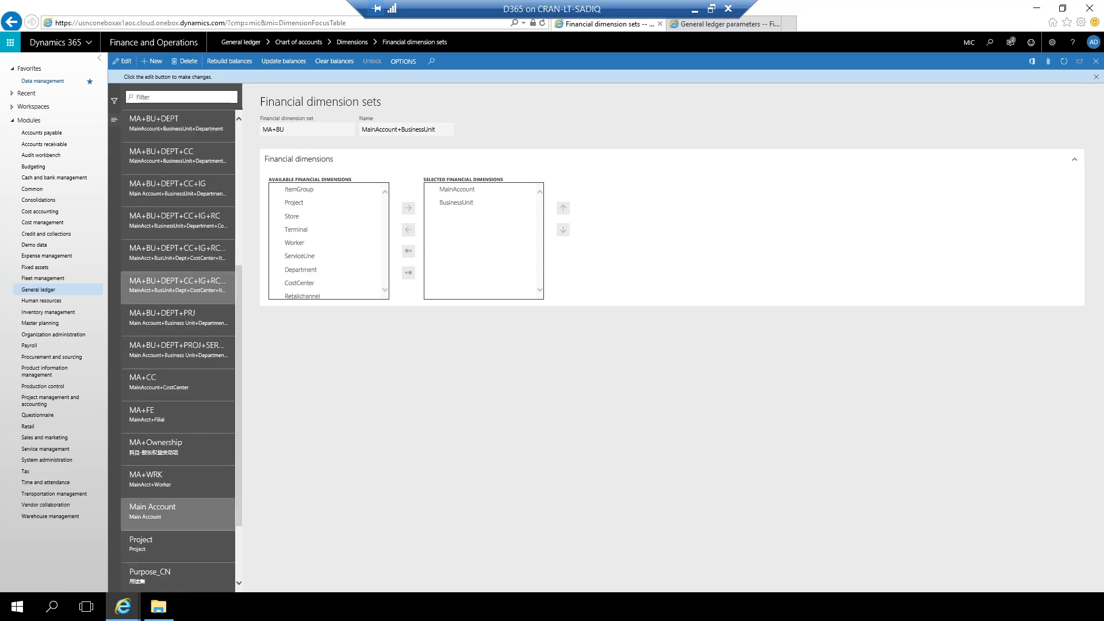
{"action": "double_click", "coordinate": [151, 516]}
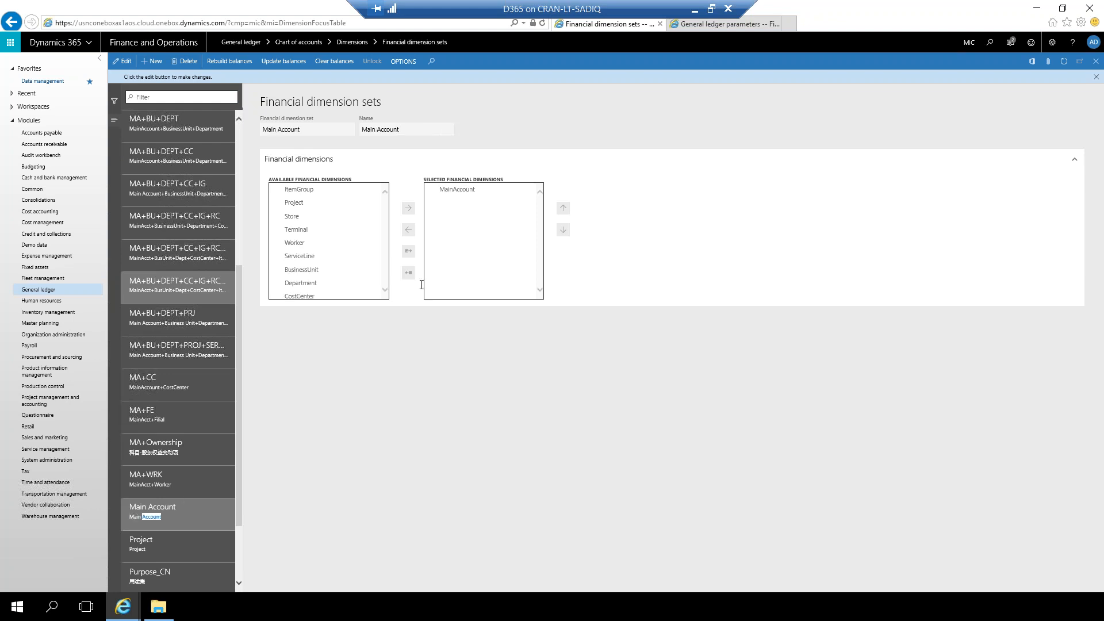
{"action": "left_click", "coordinate": [467, 191]}
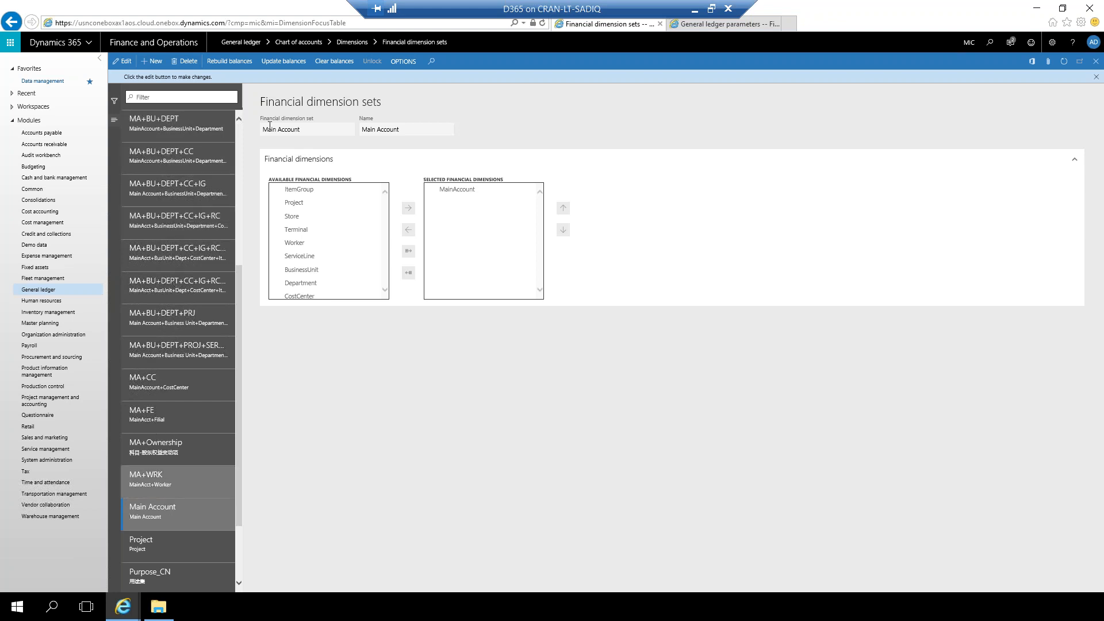
{"action": "left_click", "coordinate": [301, 270]}
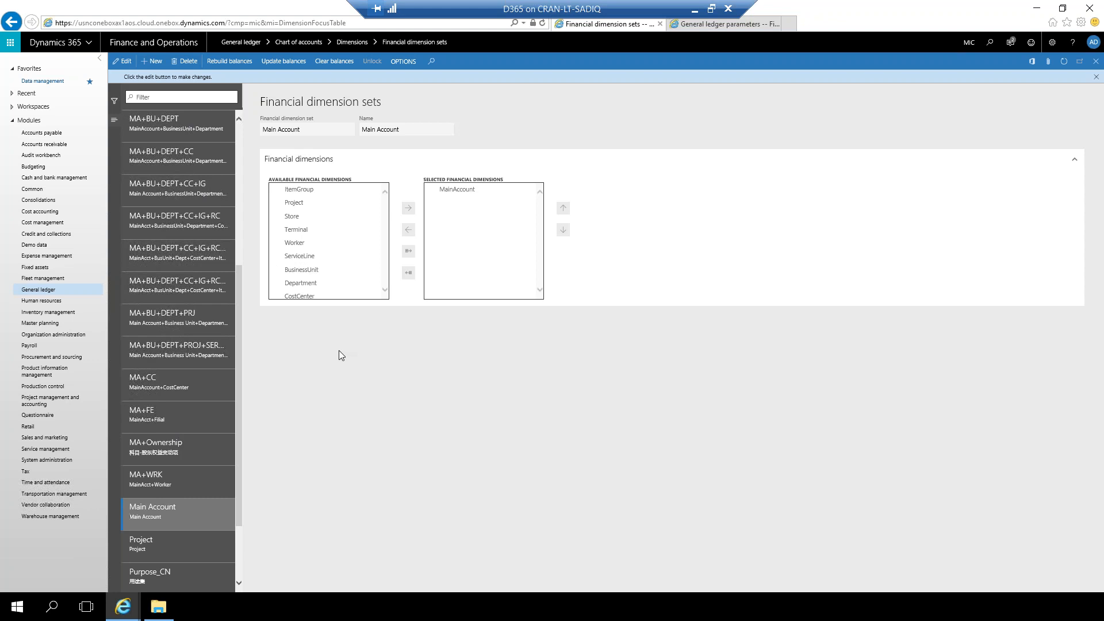
Step: Open the trial balance from the general ledger's inquiries and reports
{"action": "left_click", "coordinate": [39, 290]}
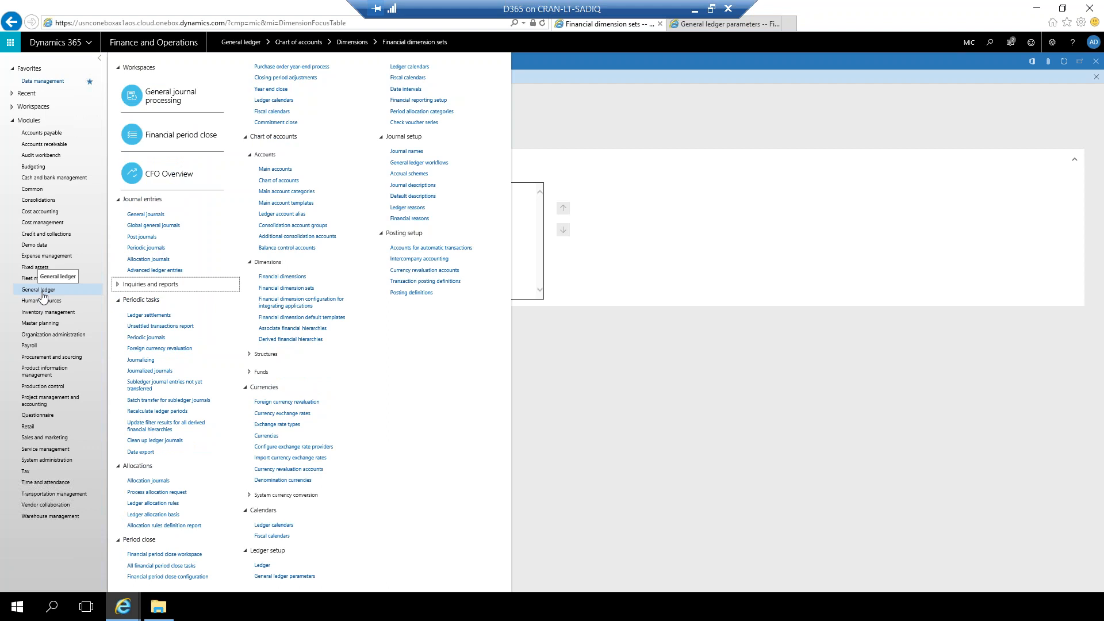
{"action": "left_click", "coordinate": [43, 295]}
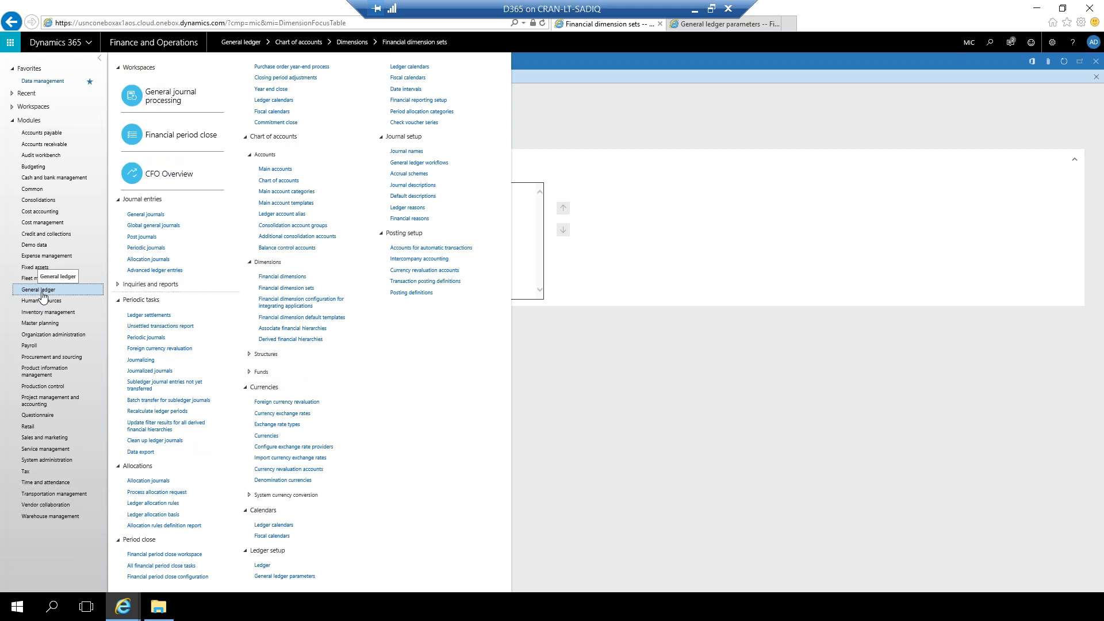
{"action": "left_click", "coordinate": [43, 295]}
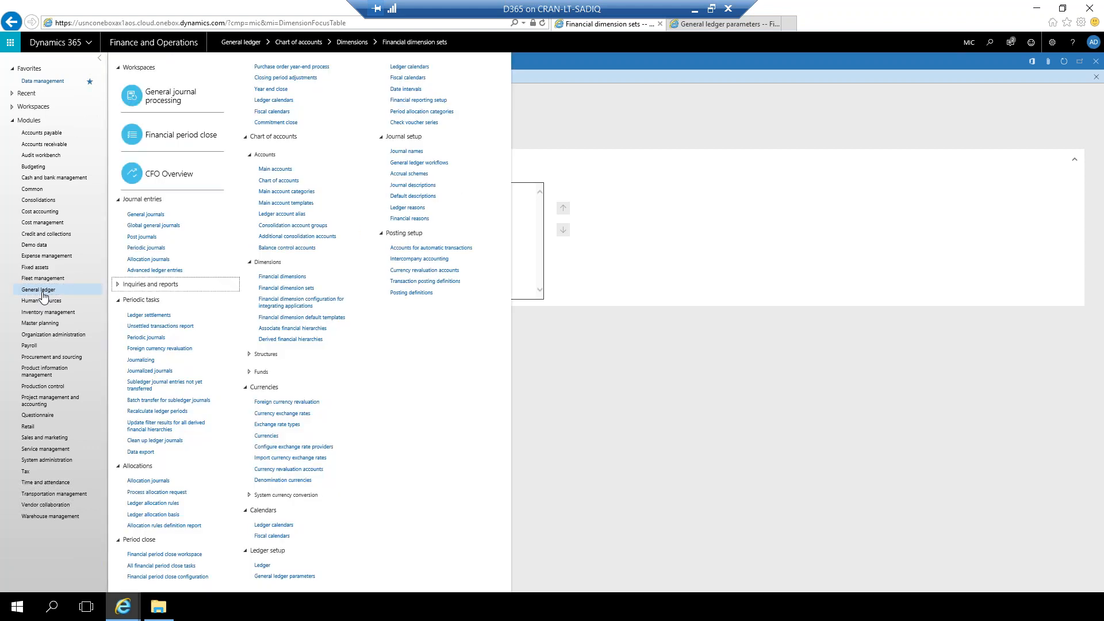
{"action": "left_click", "coordinate": [43, 295]}
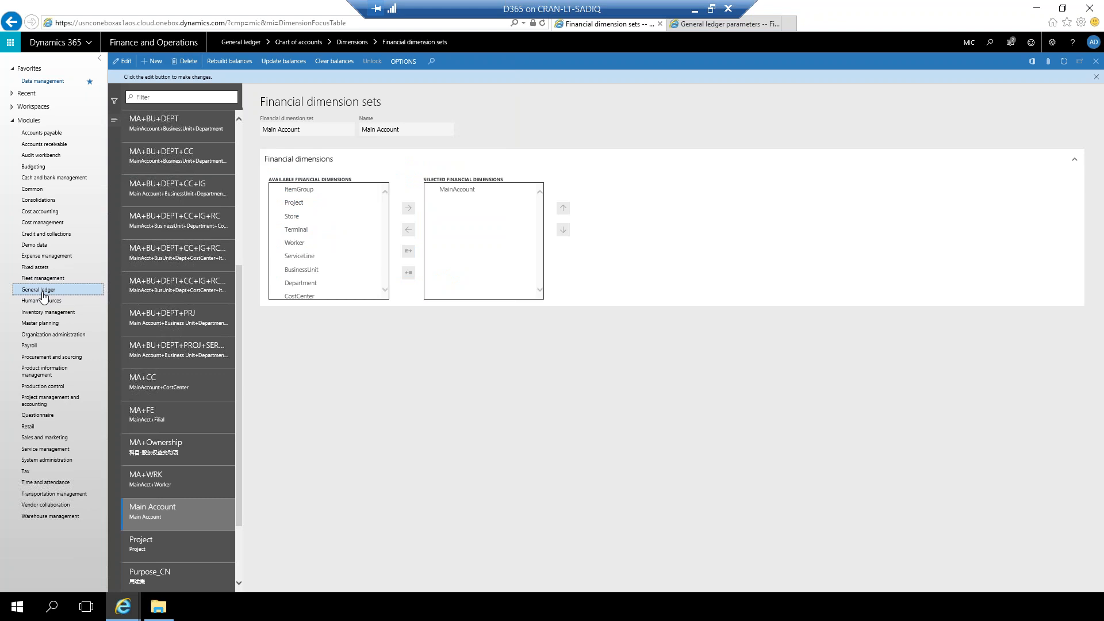
{"action": "left_click", "coordinate": [44, 295]}
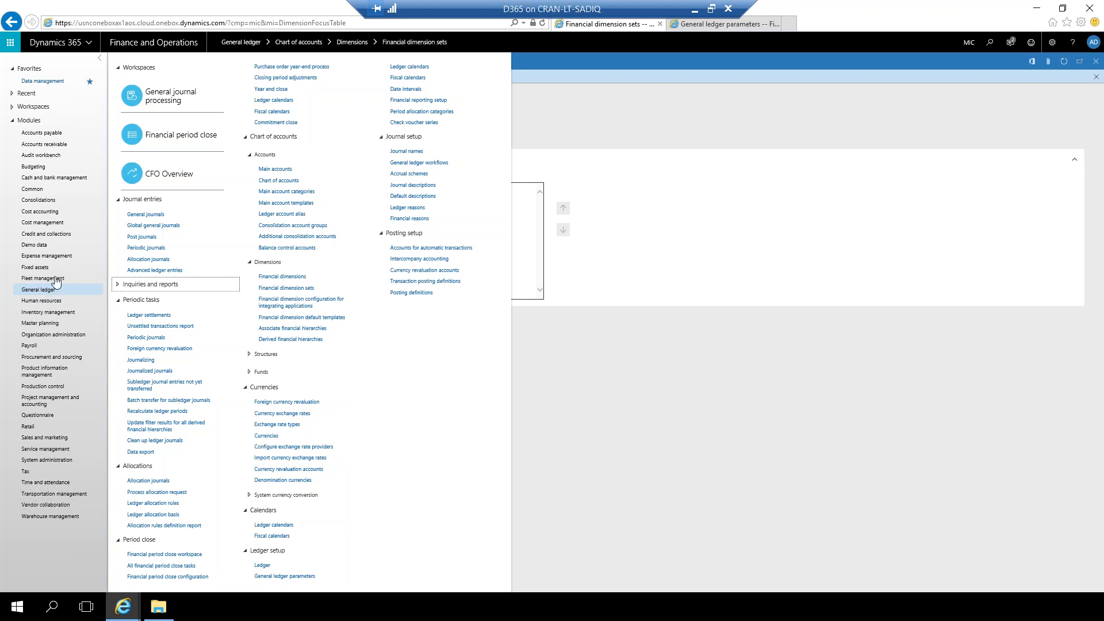
{"action": "left_click", "coordinate": [120, 288]}
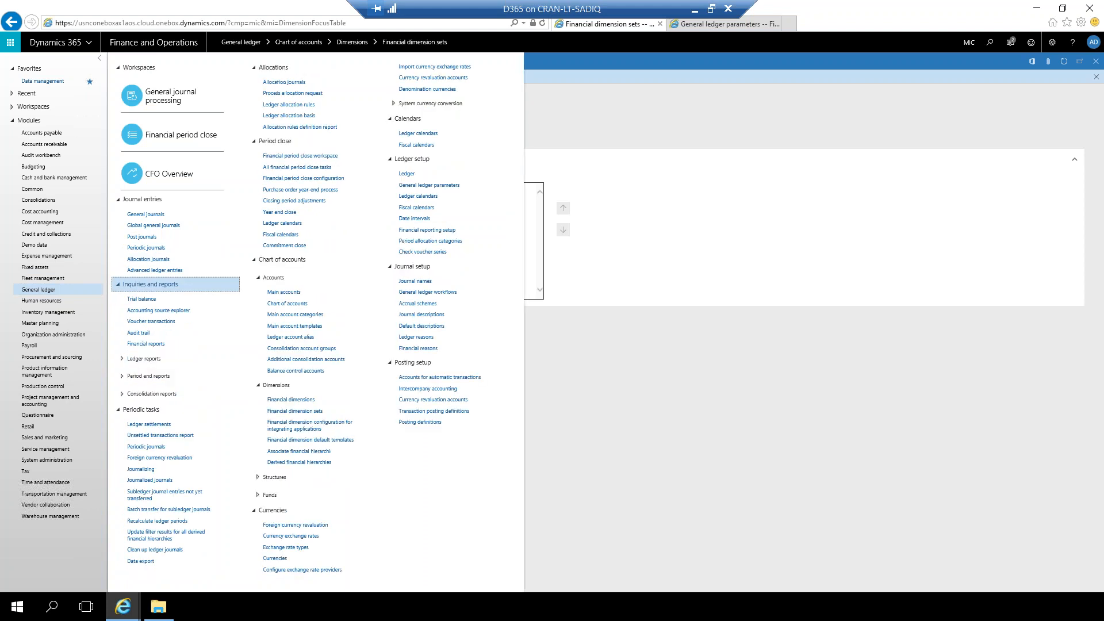
{"action": "left_click", "coordinate": [144, 299]}
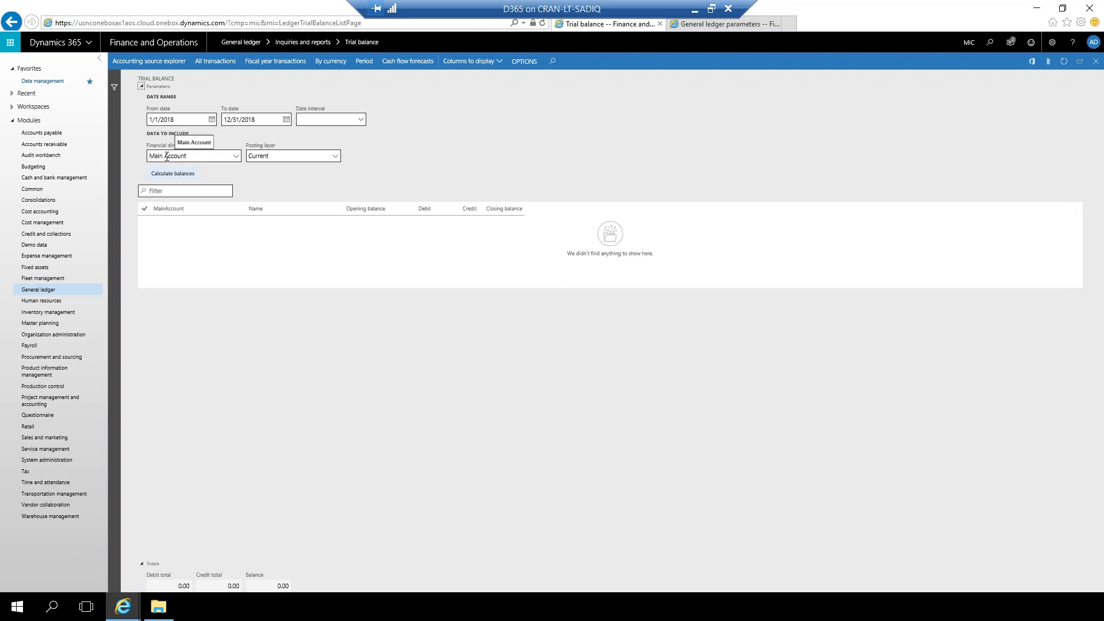
Step: Review the available financial dimension sets, keep Main Account, and calculate the trial balance's balances
{"action": "left_click", "coordinate": [237, 158]}
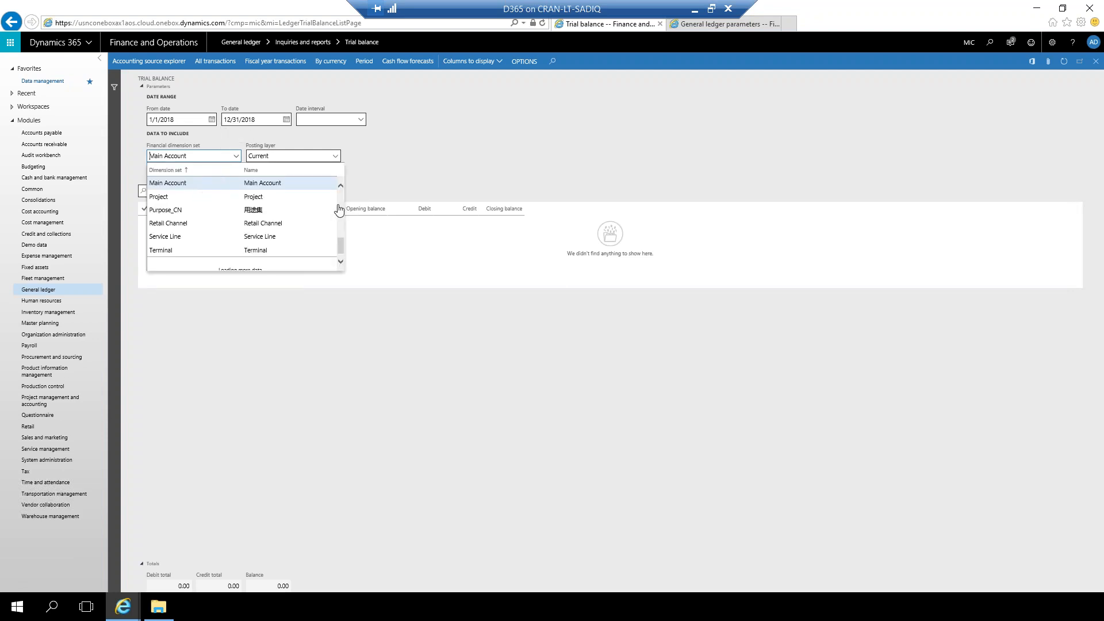
{"action": "scroll", "coordinate": [340, 242], "scroll_direction": "up", "scroll_amount": 3}
{"action": "scroll", "coordinate": [340, 201], "scroll_direction": "down", "scroll_amount": 3}
{"action": "left_click", "coordinate": [397, 253]}
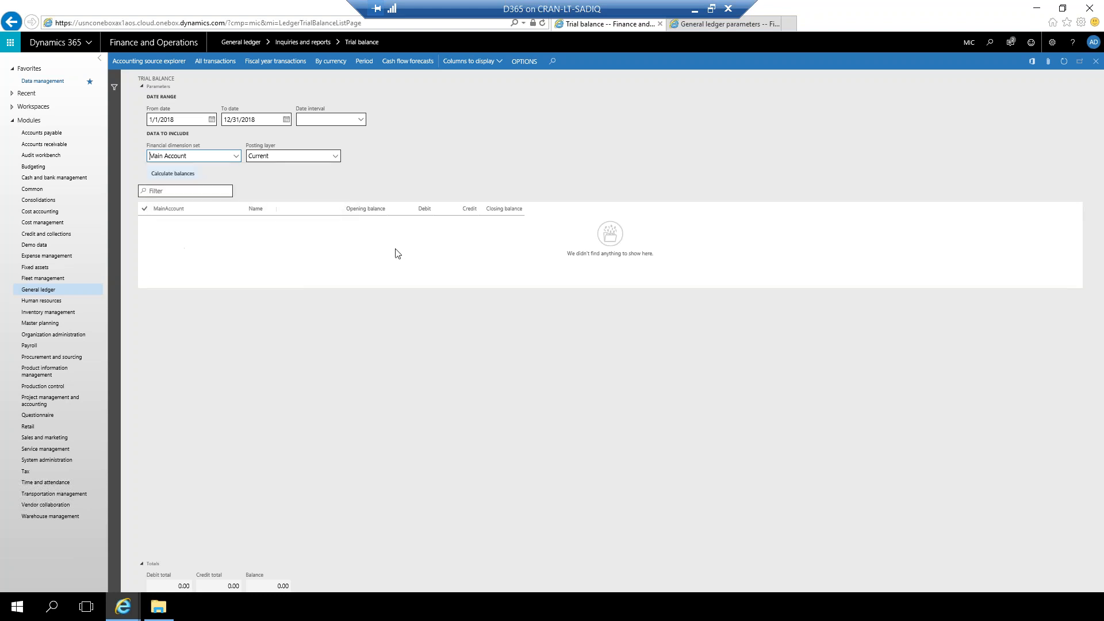
{"action": "left_click", "coordinate": [173, 175]}
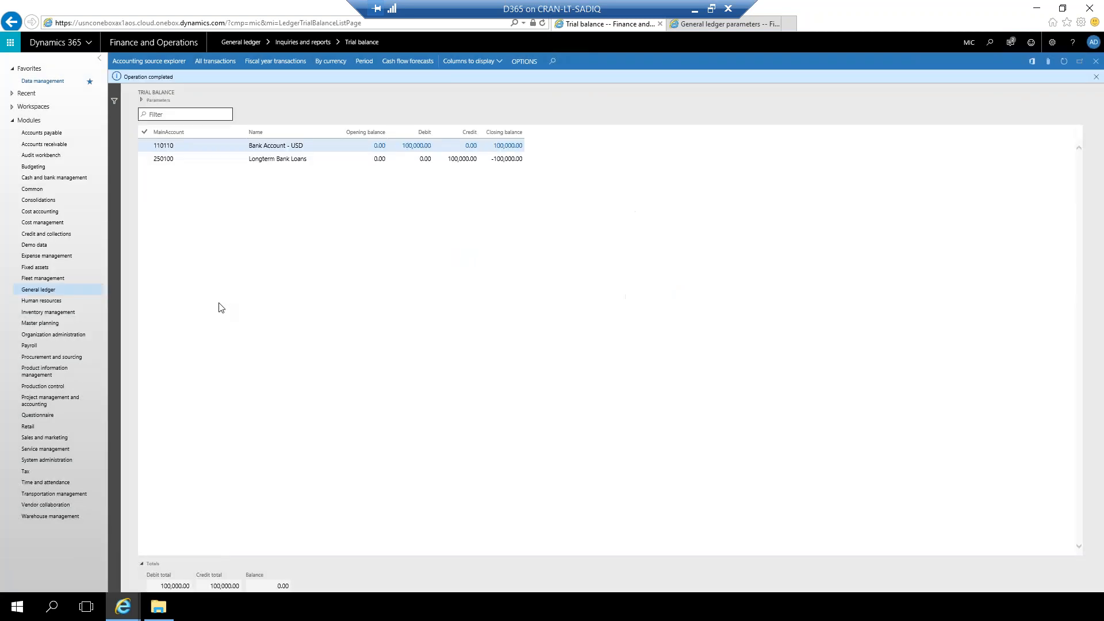
Step: Examine the trial balance rows for Bank Account - USD and Longterm Bank Loans
{"action": "left_click", "coordinate": [195, 160]}
{"action": "left_click", "coordinate": [251, 143]}
{"action": "left_click_drag", "start_coordinate": [252, 143], "coordinate": [288, 146]}
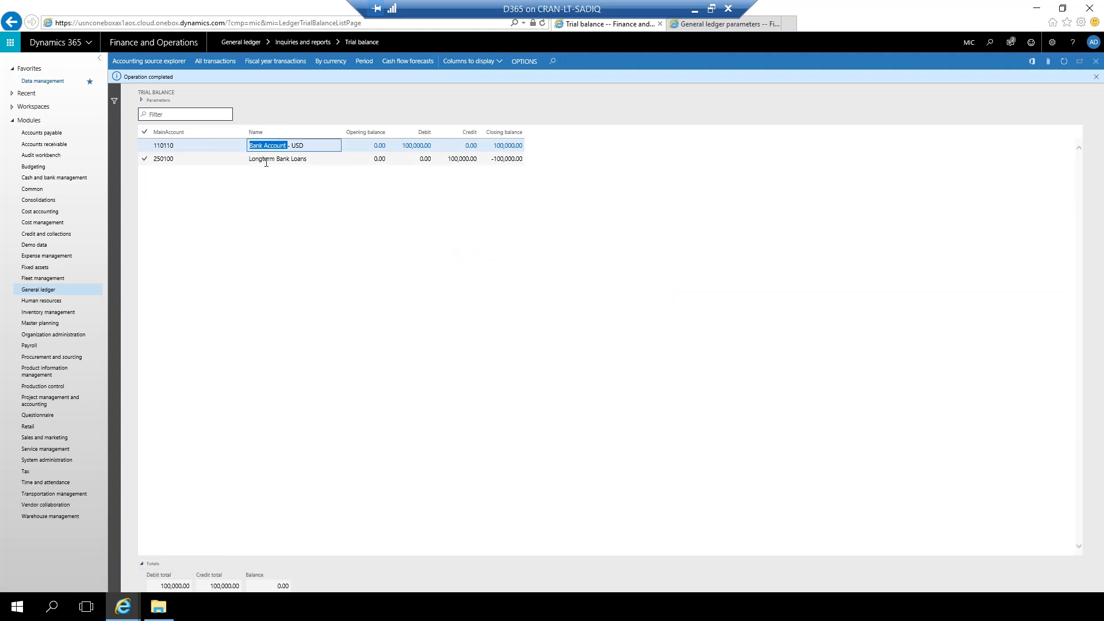
{"action": "left_click", "coordinate": [476, 299]}
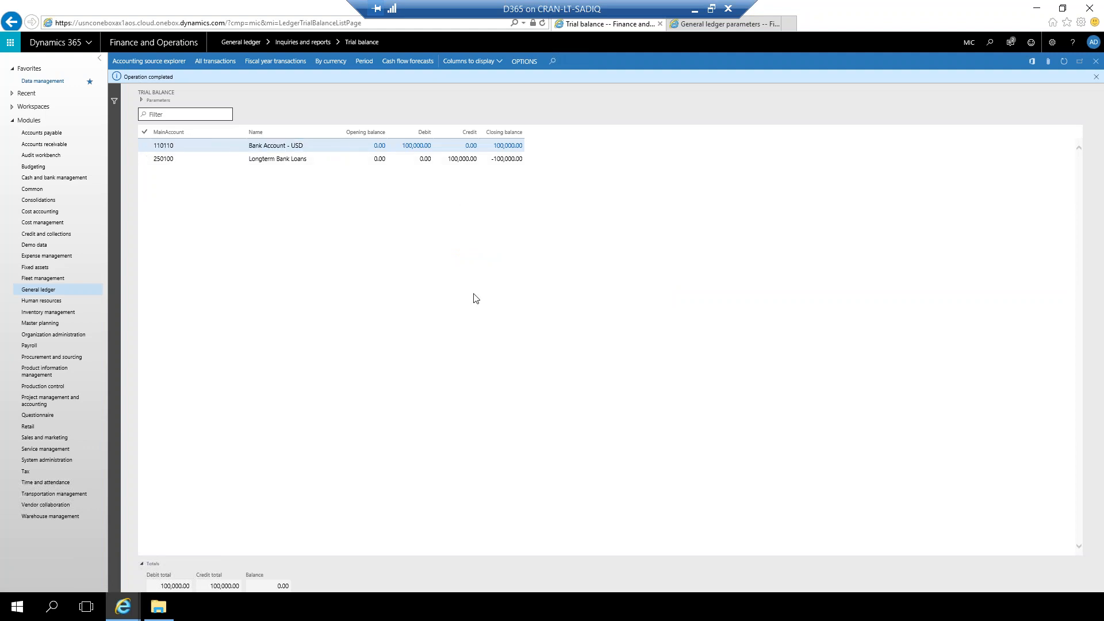